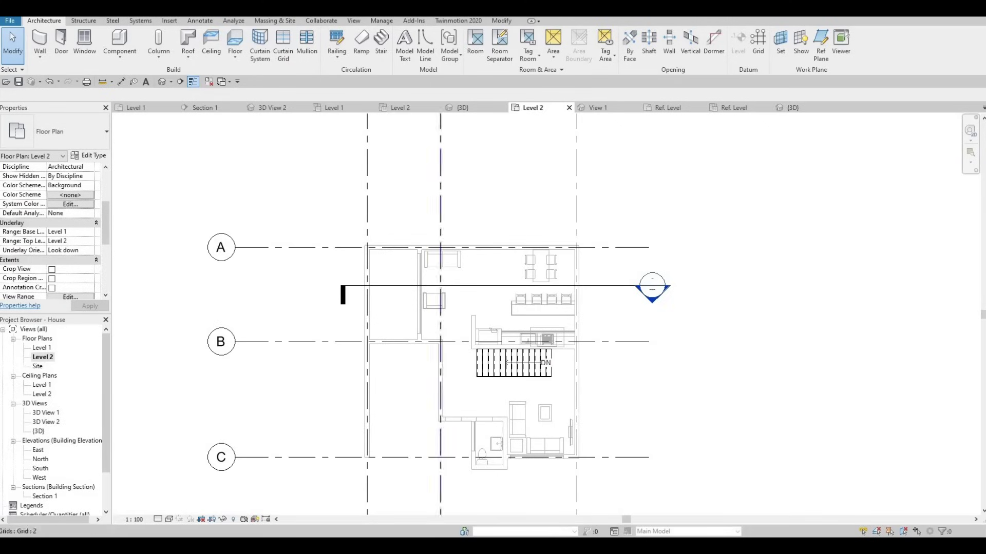
Step: Start the Wall tool on Level 2 with the basic wall type Exterior Wall 1
{"action": "left_click", "coordinate": [41, 44]}
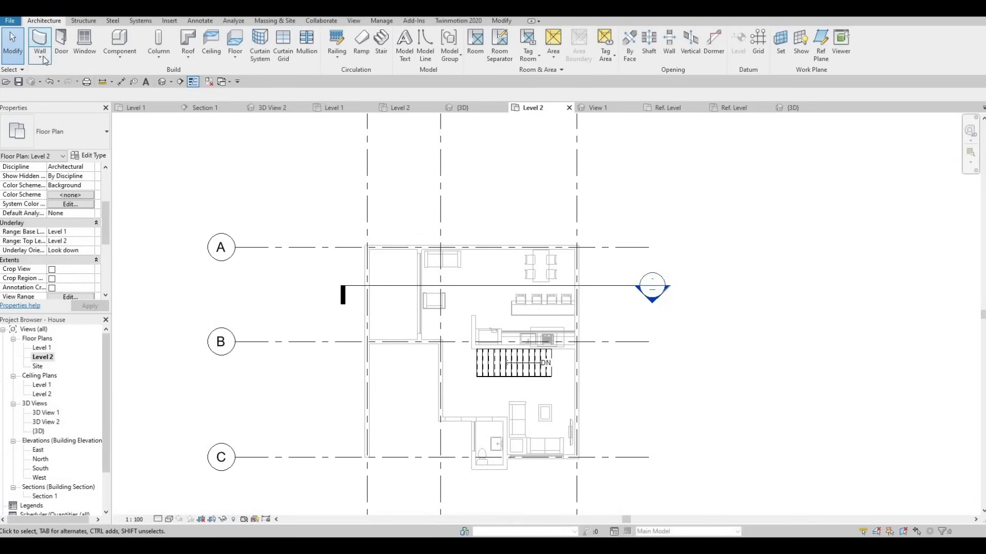
{"action": "left_click", "coordinate": [85, 125]}
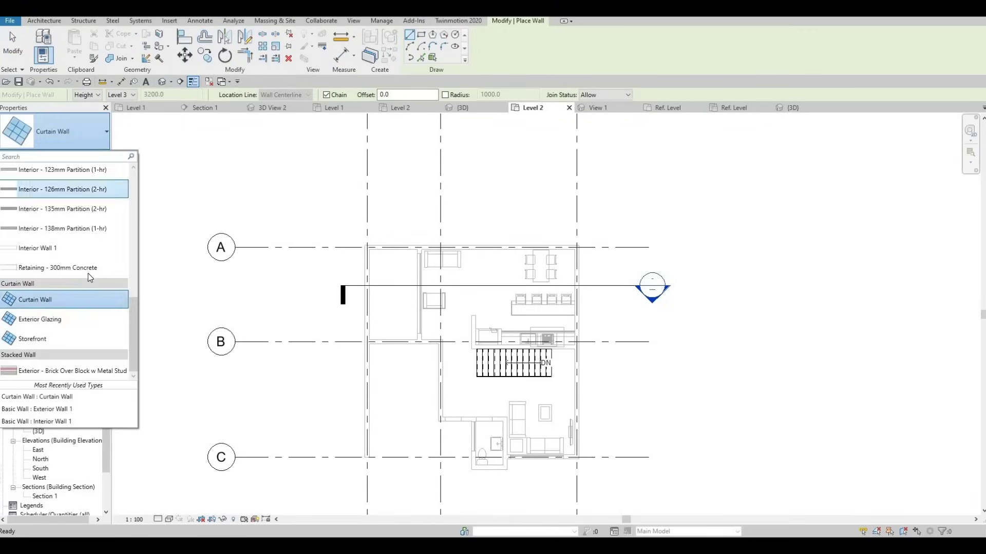
{"action": "scroll", "coordinate": [88, 276], "scroll_direction": "up", "scroll_amount": 5}
{"action": "scroll", "coordinate": [88, 276], "scroll_direction": "up", "scroll_amount": 3}
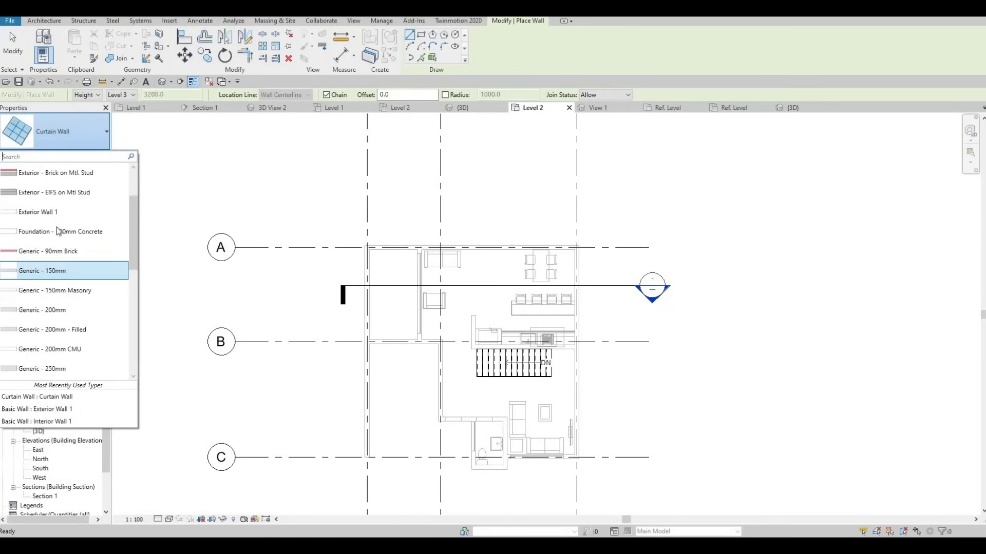
{"action": "left_click", "coordinate": [56, 217]}
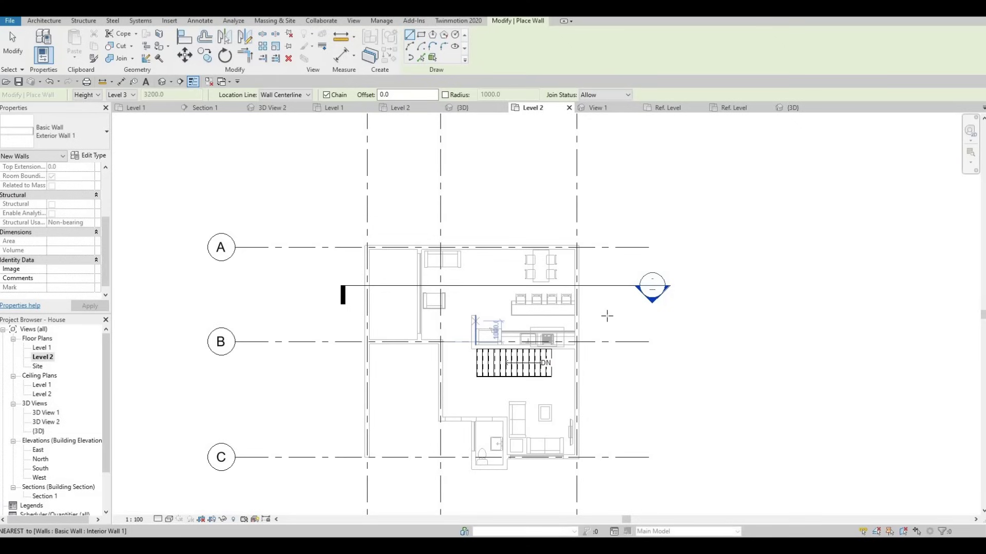
Step: Draw chained exterior walls around the bathroom: along its west side, 1500 mm across its south side, and back up to grid C
{"action": "middle_click_drag", "start_coordinate": [594, 358], "coordinate": [590, 339]}
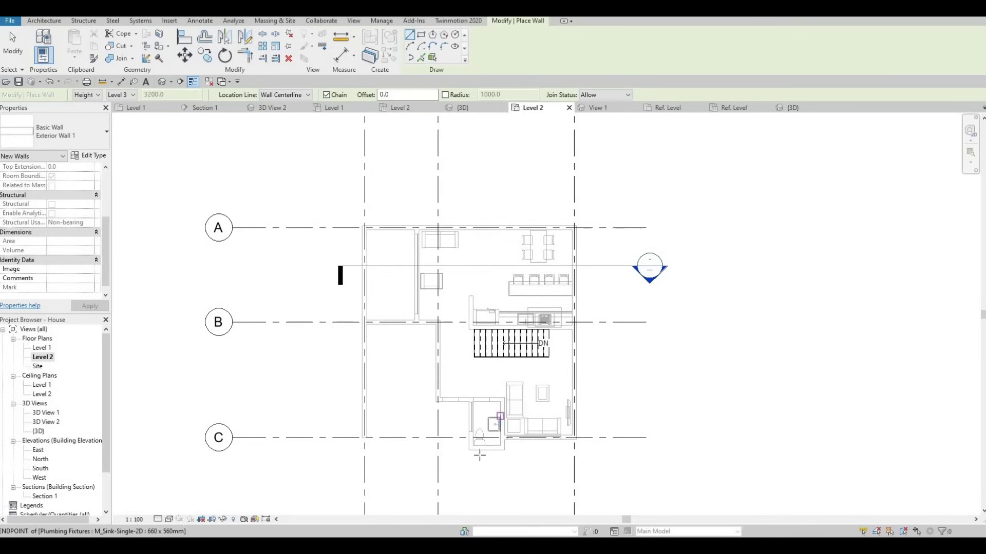
{"action": "scroll", "coordinate": [480, 455], "scroll_direction": "up", "scroll_amount": 2}
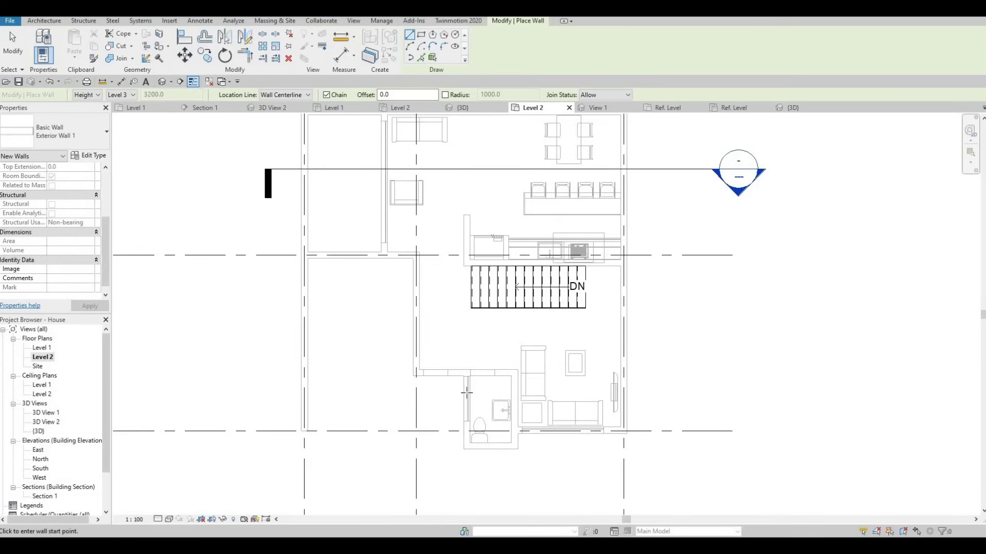
{"action": "scroll", "coordinate": [465, 383], "scroll_direction": "up", "scroll_amount": 1}
{"action": "scroll", "coordinate": [461, 370], "scroll_direction": "up", "scroll_amount": 1}
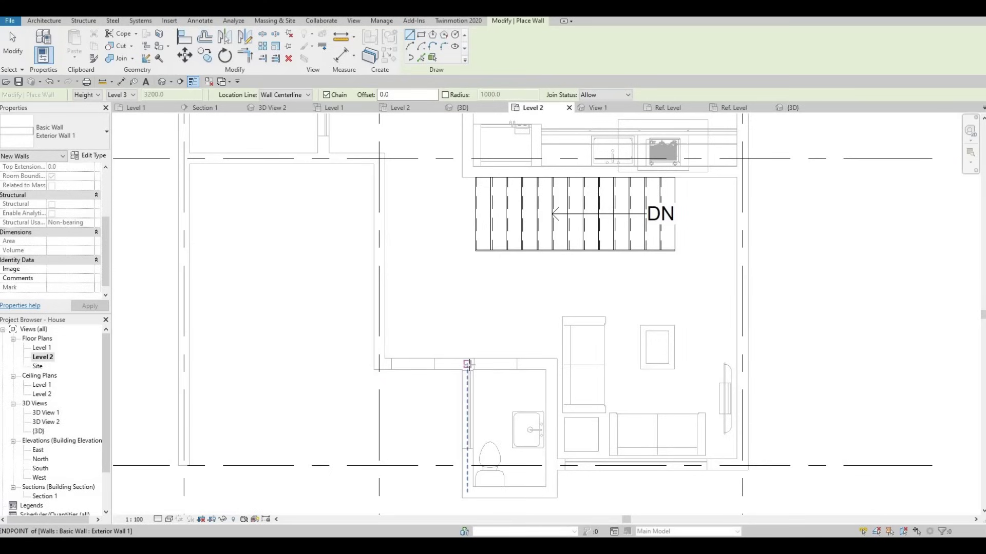
{"action": "left_click", "coordinate": [467, 364]}
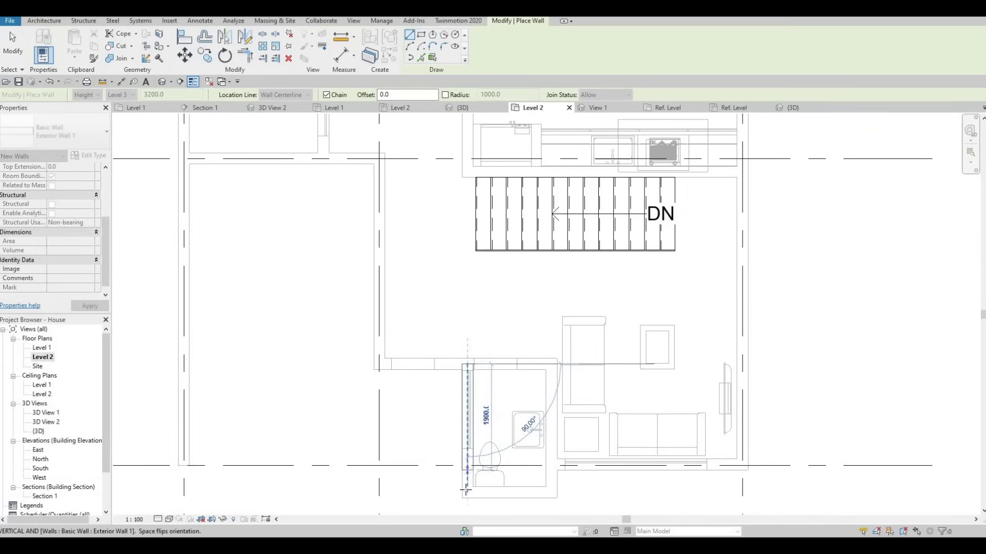
{"action": "left_click", "coordinate": [519, 490]}
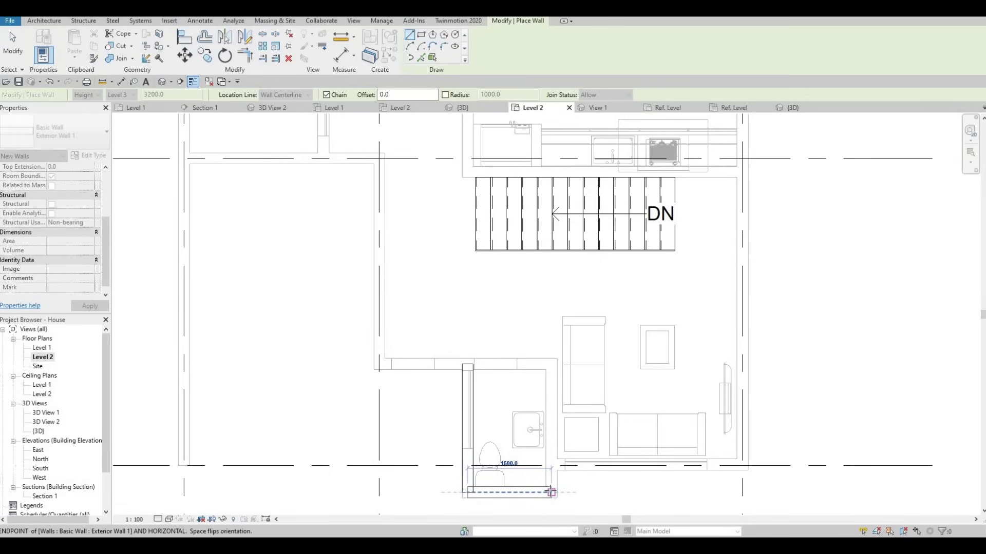
{"action": "left_click", "coordinate": [550, 493]}
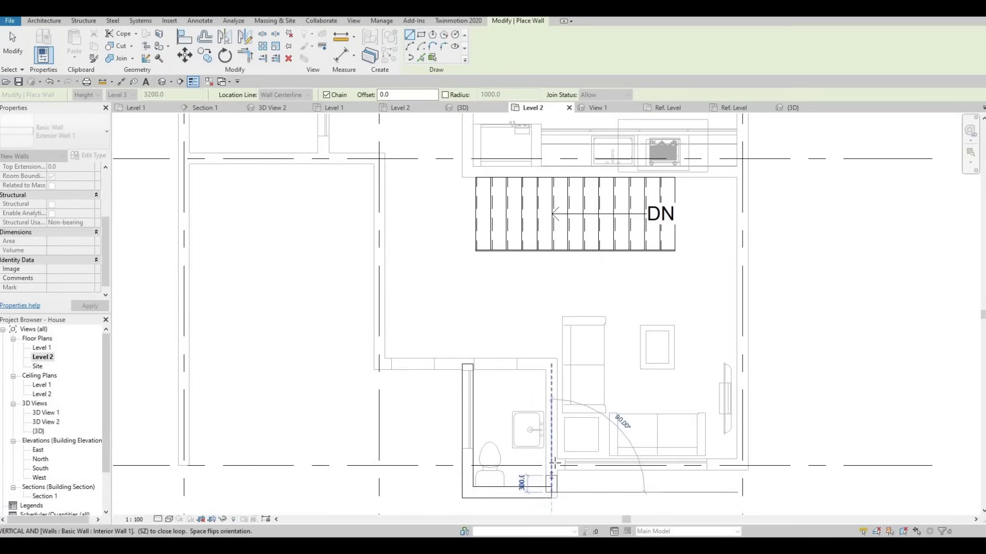
{"action": "left_click", "coordinate": [551, 465]}
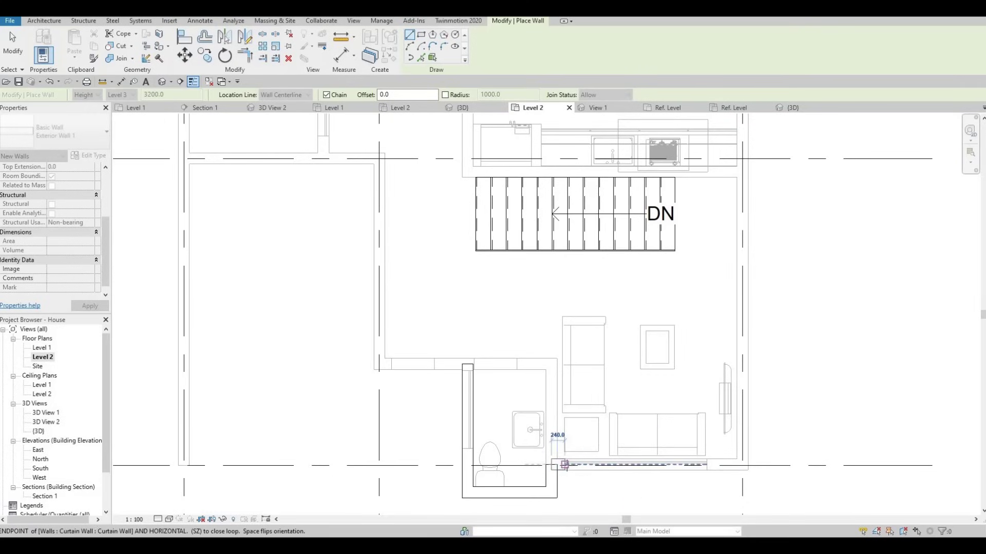
Step: Continue the wall chain east along grid C, 800 mm outward to the south, and 2420 mm east to grid 3
{"action": "left_click", "coordinate": [605, 466]}
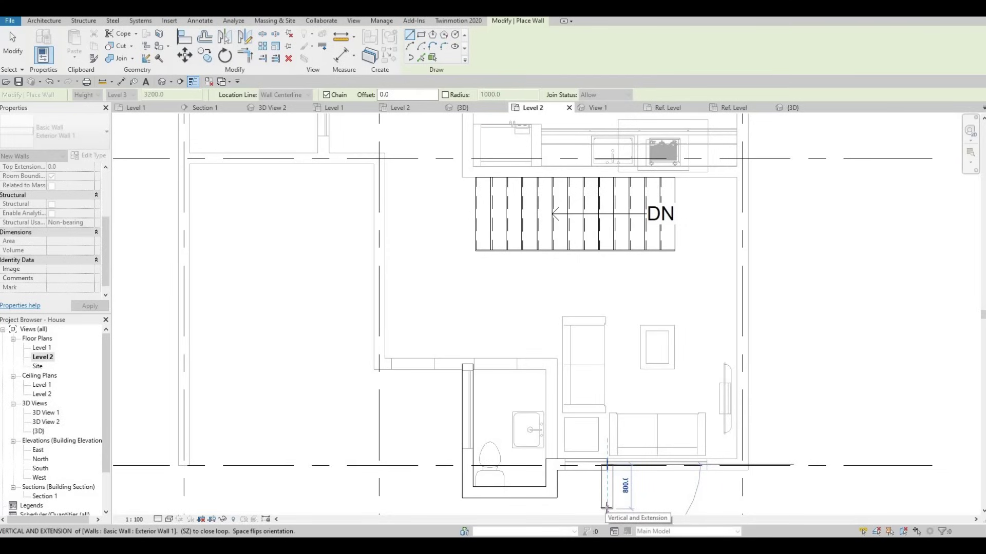
{"action": "left_click", "coordinate": [606, 508]}
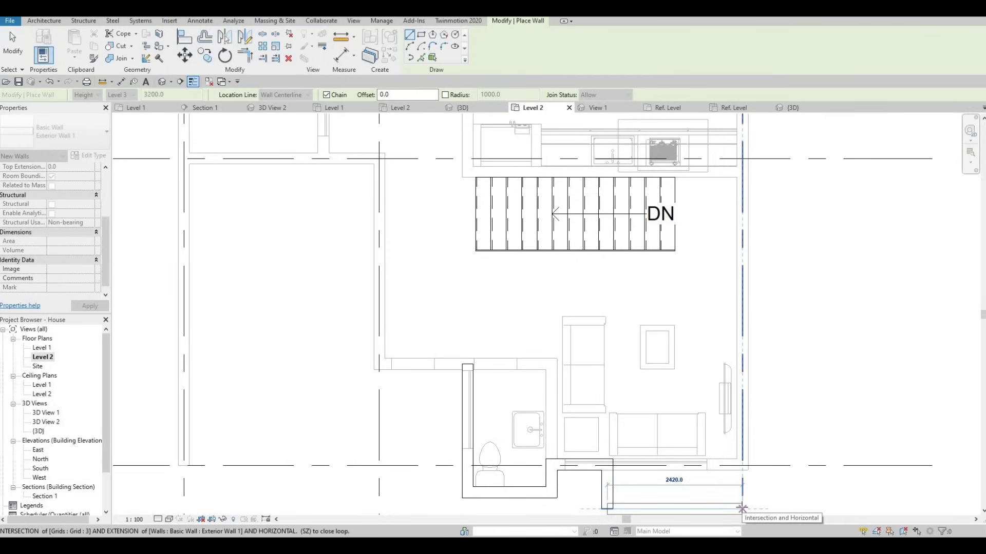
{"action": "left_click", "coordinate": [742, 508]}
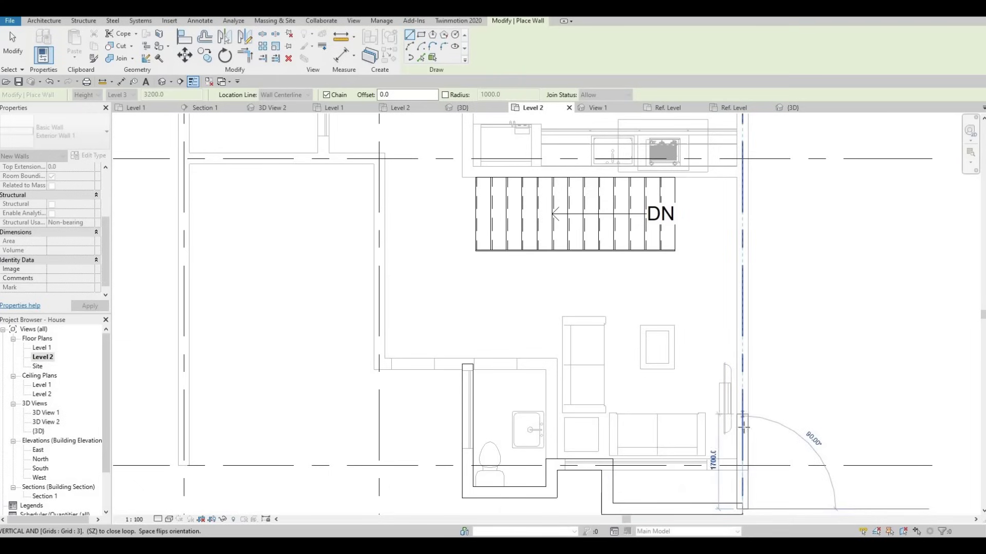
Step: Continue the wall north along grid 3 to its intersection with grid A
{"action": "scroll", "coordinate": [743, 344], "scroll_direction": "down", "scroll_amount": 3}
{"action": "middle_click_drag", "start_coordinate": [744, 190], "coordinate": [745, 274]}
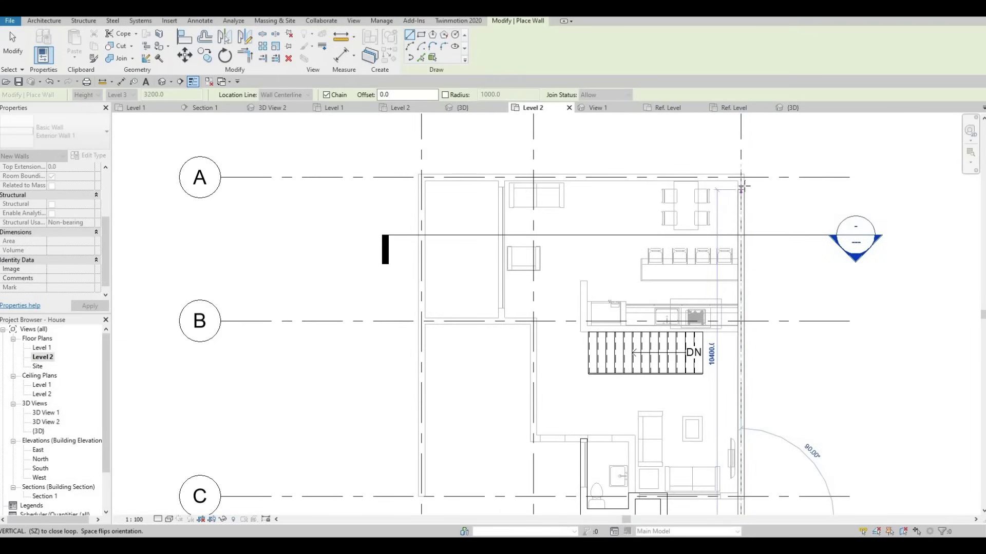
{"action": "middle_click_drag", "start_coordinate": [744, 178], "coordinate": [743, 254]}
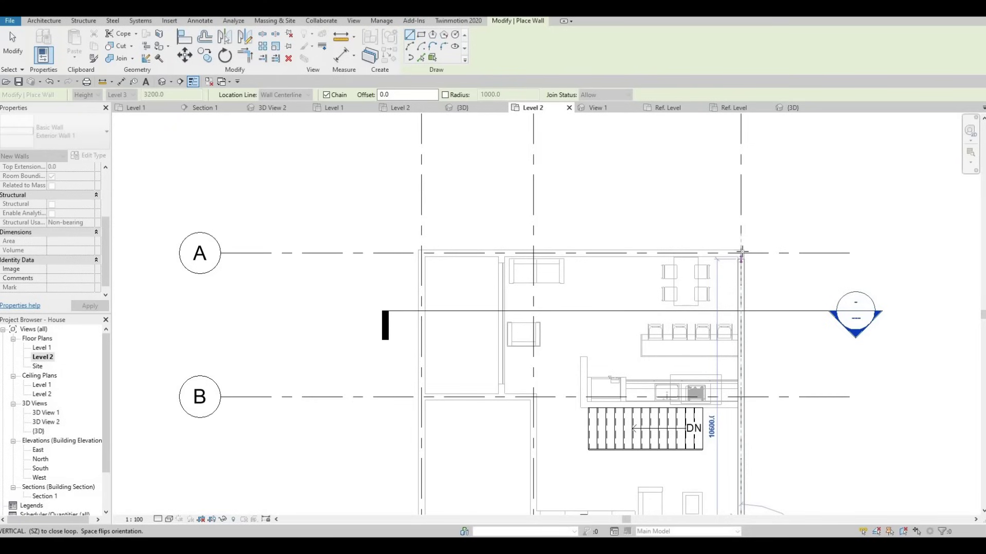
{"action": "left_click", "coordinate": [741, 253]}
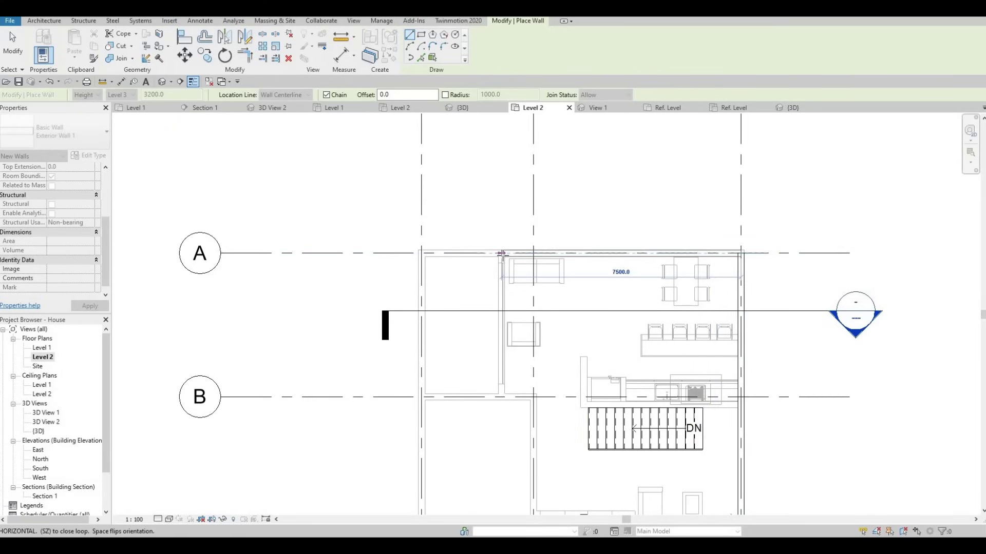
Step: Continue the wall west along grid A from grid 3 to grid 2
{"action": "scroll", "coordinate": [501, 253], "scroll_direction": "up", "scroll_amount": 2}
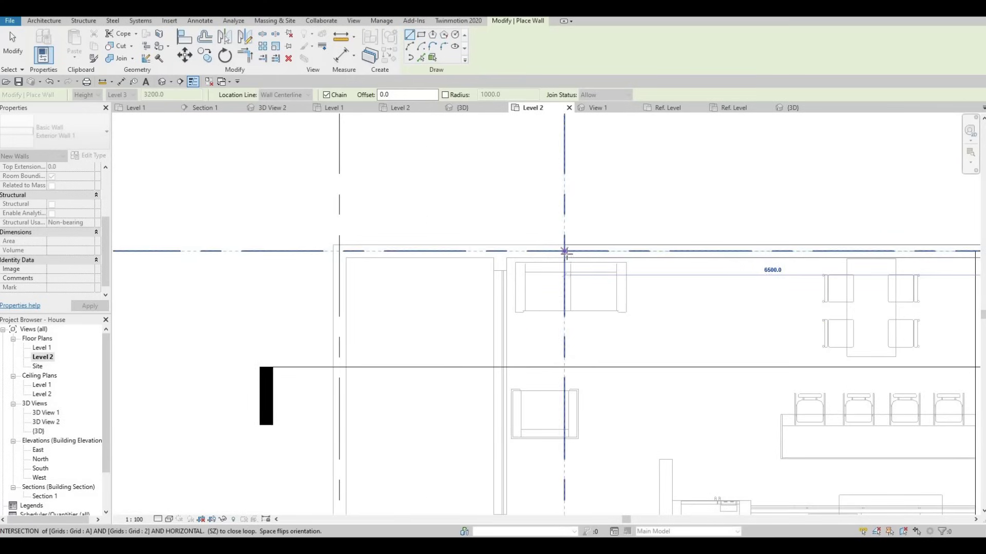
{"action": "scroll", "coordinate": [567, 252], "scroll_direction": "down", "scroll_amount": 3}
{"action": "scroll", "coordinate": [574, 289], "scroll_direction": "down", "scroll_amount": 3}
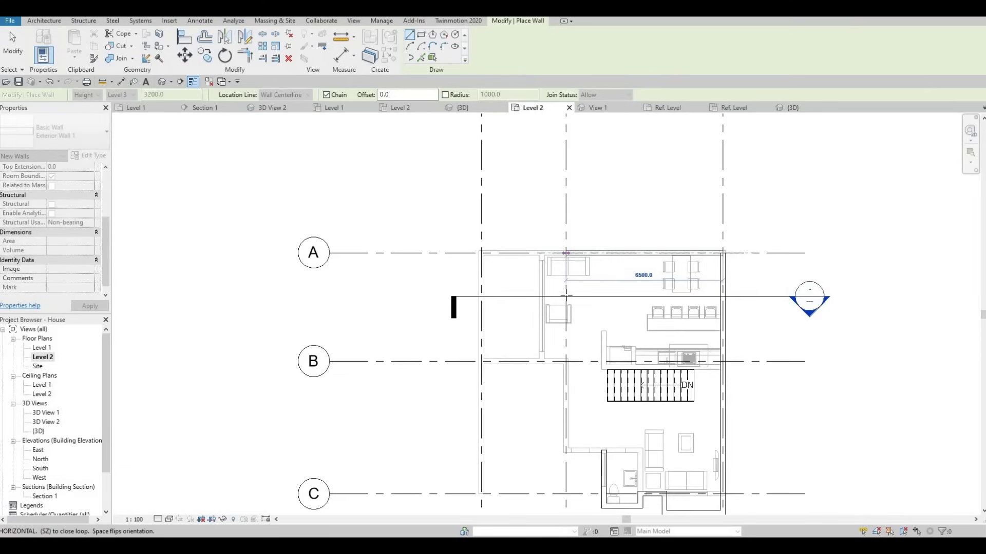
{"action": "scroll", "coordinate": [563, 304], "scroll_direction": "up", "scroll_amount": 2}
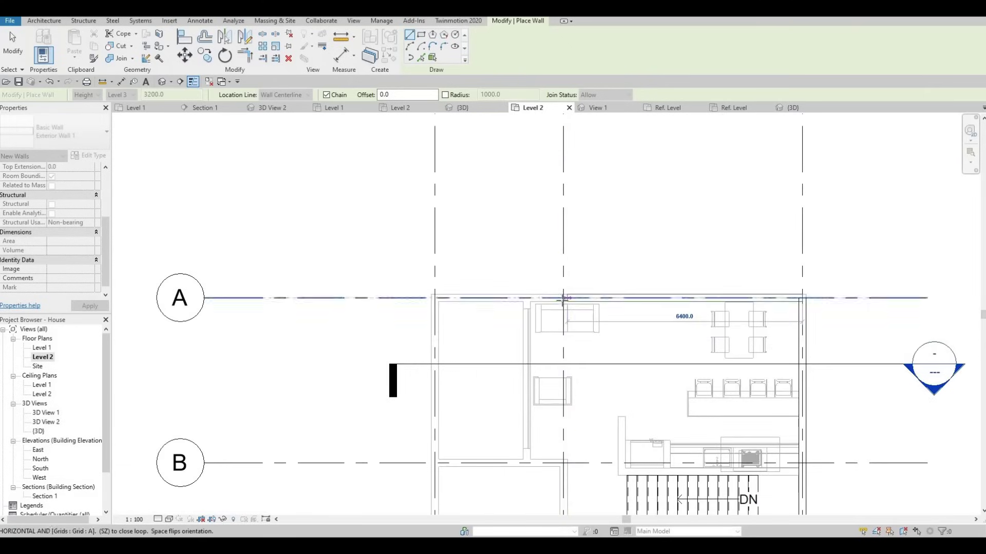
{"action": "left_click", "coordinate": [565, 294]}
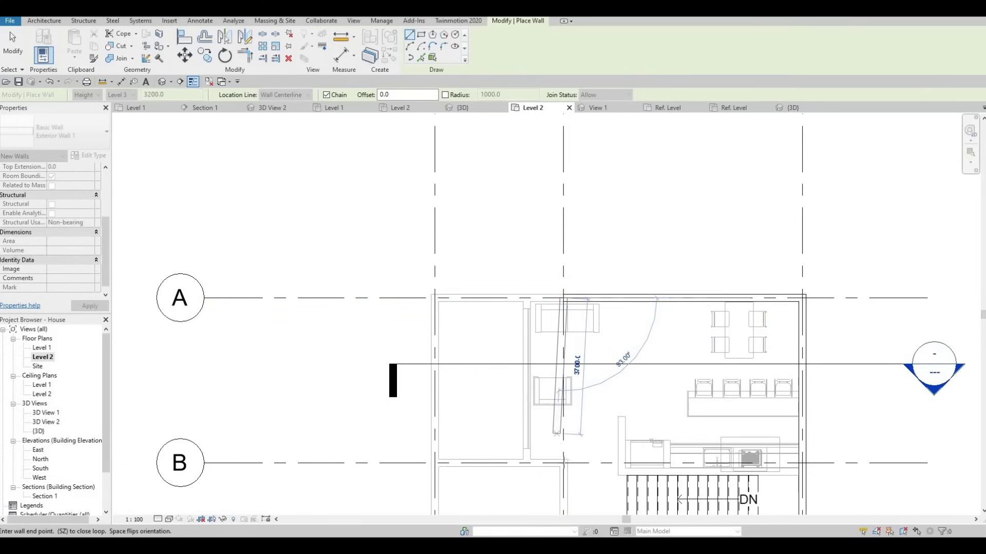
Step: Continue the walls down grid 2 to grid B, 3500 mm west along grid B, and down the westernmost grid to grid C
{"action": "left_click", "coordinate": [564, 463]}
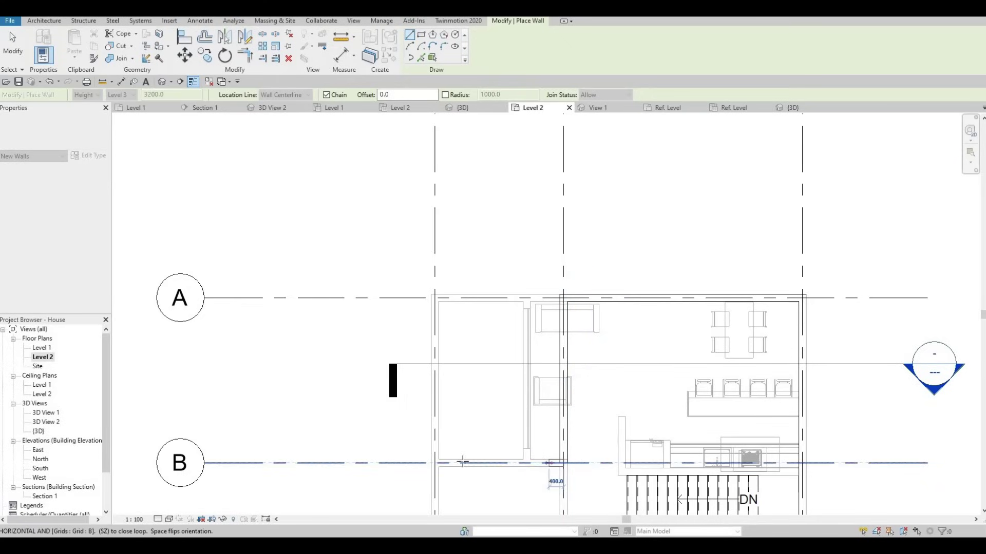
{"action": "middle_click_drag", "start_coordinate": [488, 346], "coordinate": [519, 223]}
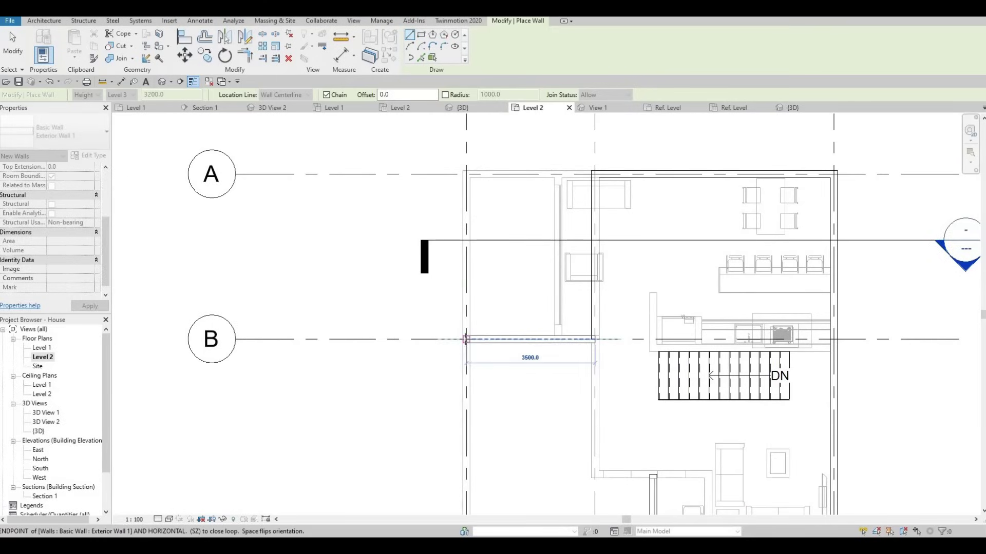
{"action": "left_click", "coordinate": [466, 339]}
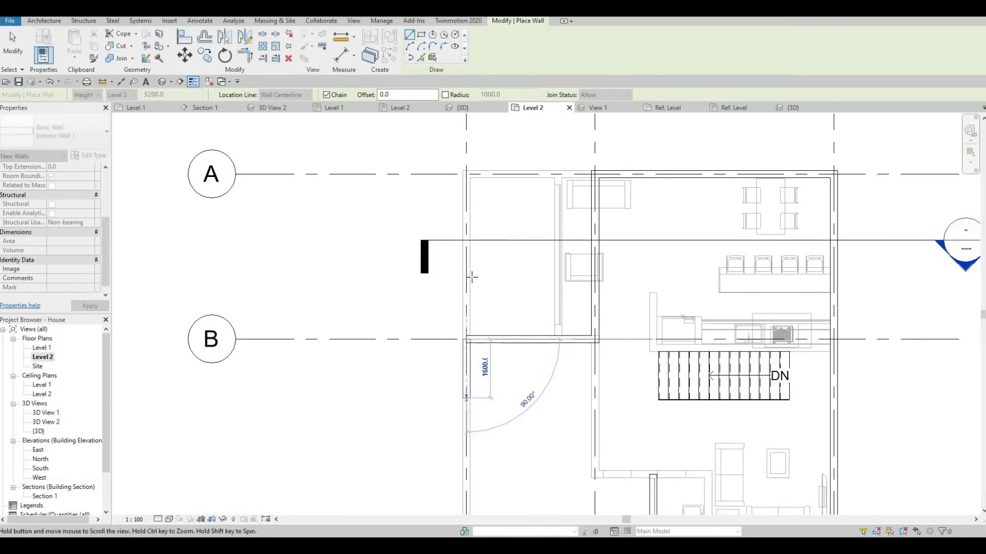
{"action": "middle_click_drag", "start_coordinate": [472, 477], "coordinate": [473, 347]}
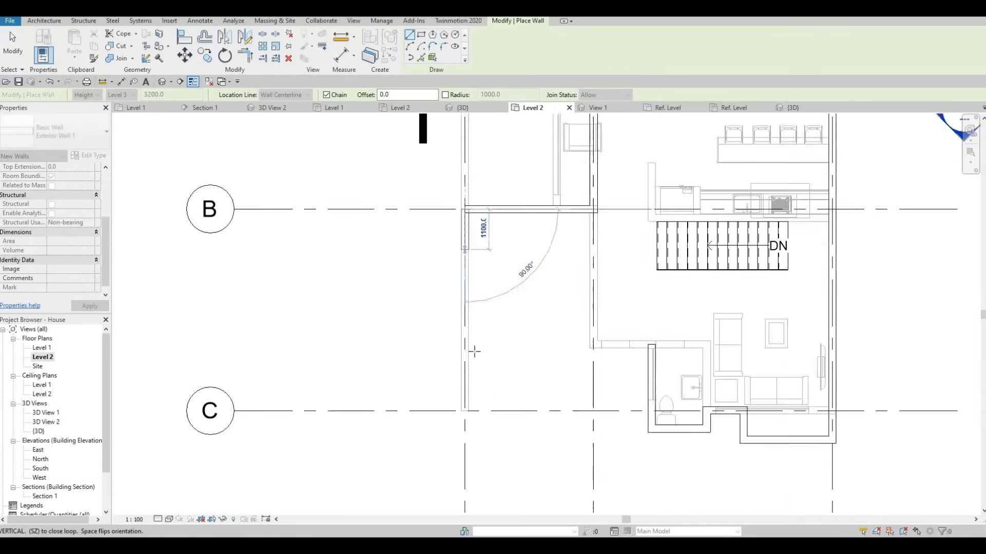
{"action": "left_click", "coordinate": [465, 411]}
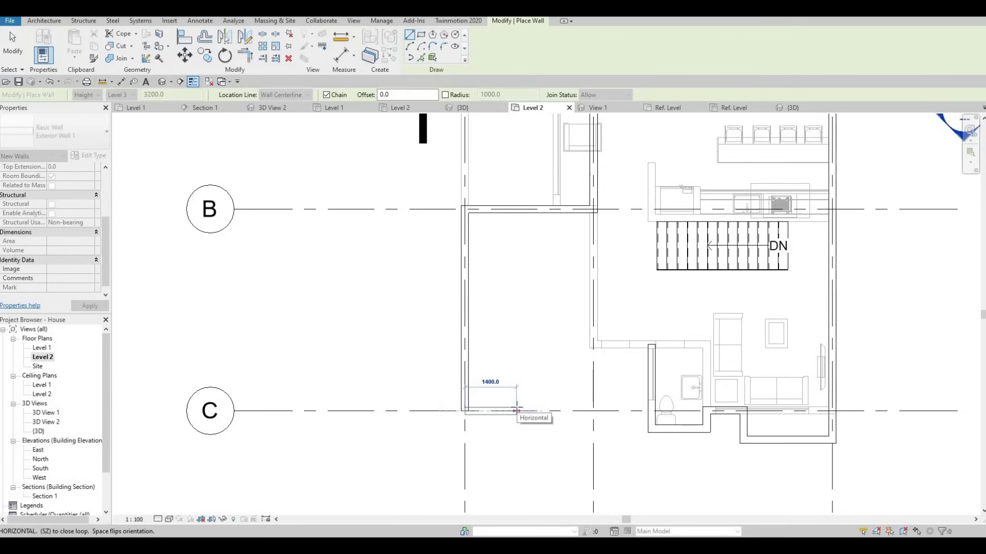
Step: Draw walls 1400 mm east along grid C, 700 mm outward, and about 3200 mm east toward the bathroom, ending the chain
{"action": "left_click", "coordinate": [516, 410]}
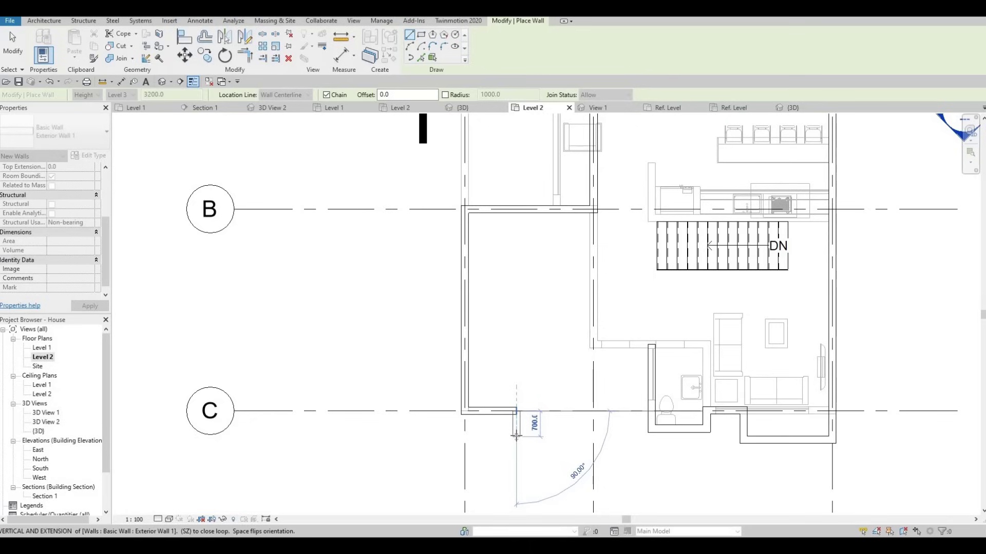
{"action": "left_click", "coordinate": [515, 436]}
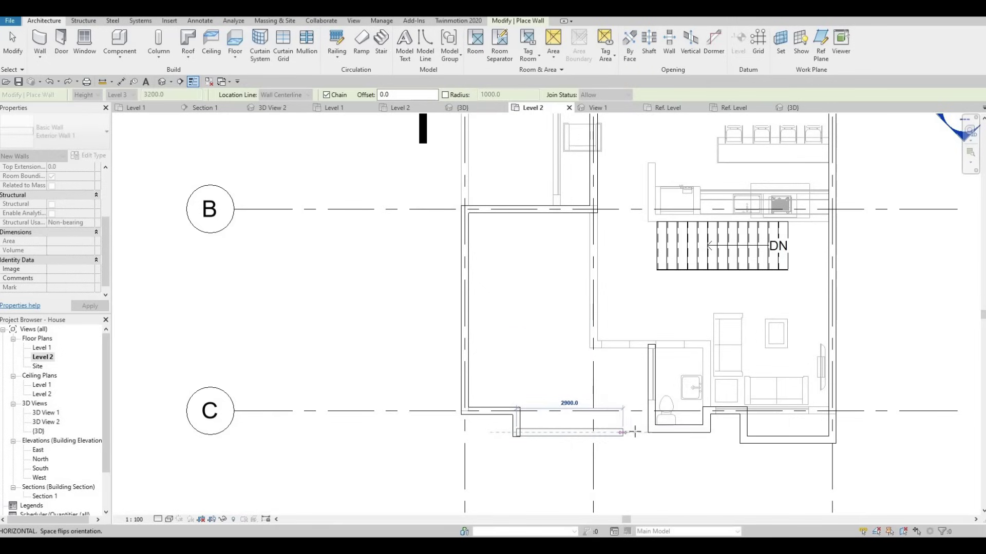
{"action": "left_click", "coordinate": [639, 433]}
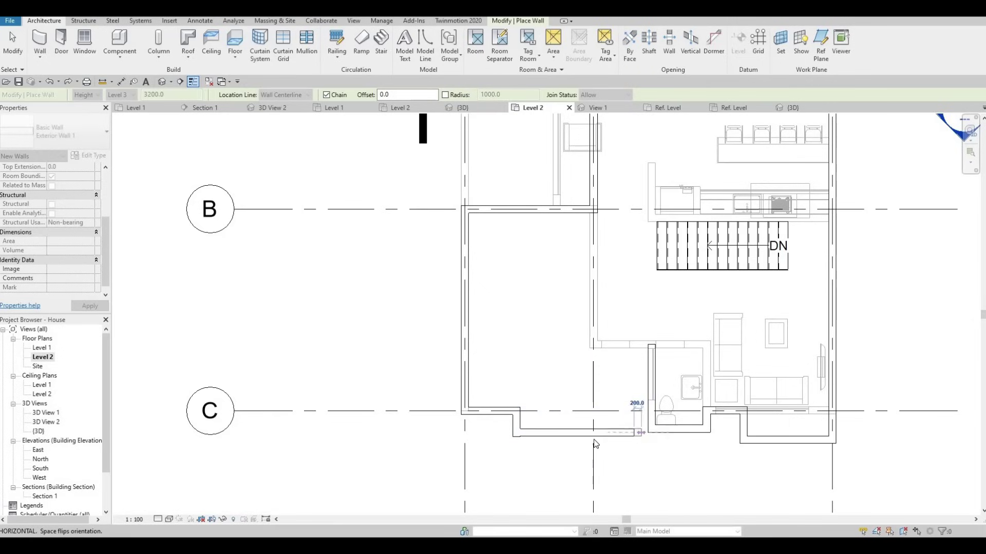
{"action": "key", "text": "Escape"}
{"action": "key", "text": "Escape"}
Step: Move the 3200 mm front wall to 400 mm from grid C and trim its corner with the short return wall
{"action": "left_click", "coordinate": [580, 434]}
{"action": "left_click_drag", "start_coordinate": [580, 435], "coordinate": [580, 429]}
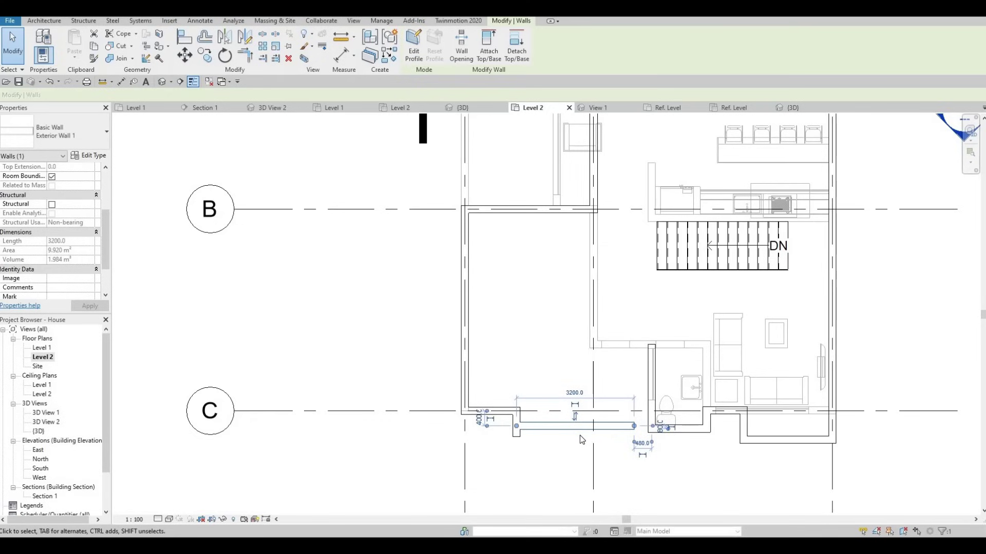
{"action": "left_click", "coordinate": [580, 435]}
{"action": "left_click", "coordinate": [526, 421]}
{"action": "left_click", "coordinate": [517, 420]}
{"action": "key", "text": "Escape"}
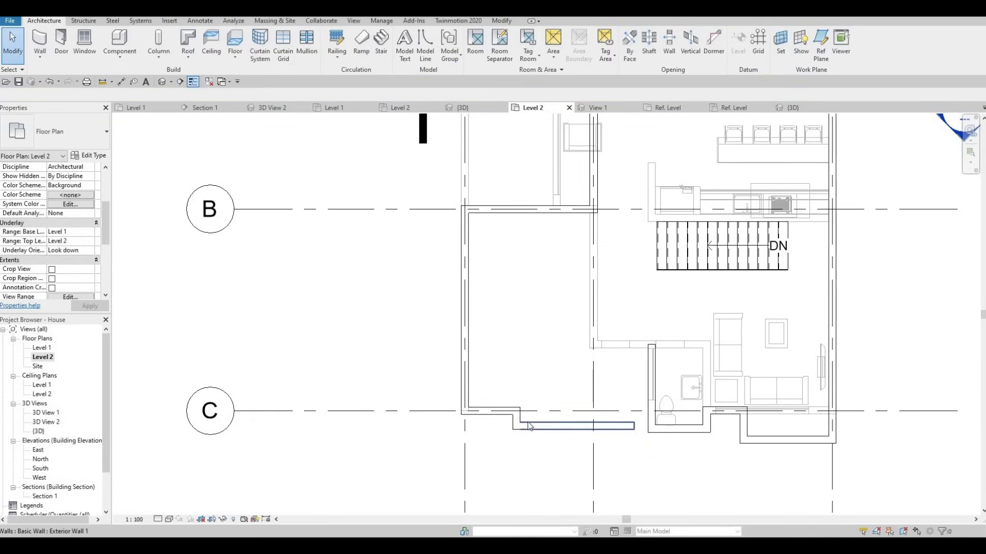
{"action": "left_click", "coordinate": [529, 426]}
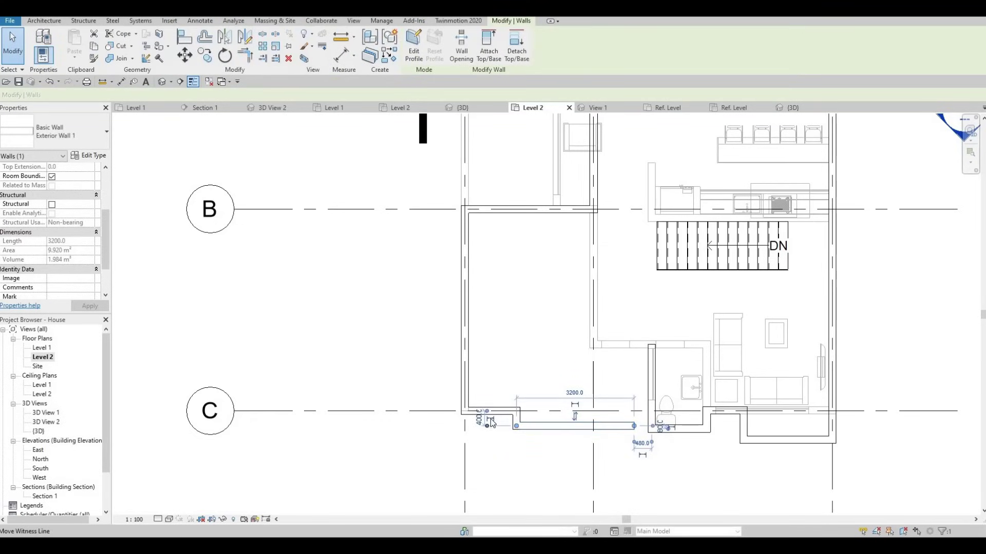
{"action": "key", "text": "Escape"}
Step: Extend the moved front wall east with Trim/Extend to meet the bathroom's west exterior wall
{"action": "scroll", "coordinate": [670, 432], "scroll_direction": "up", "scroll_amount": 3}
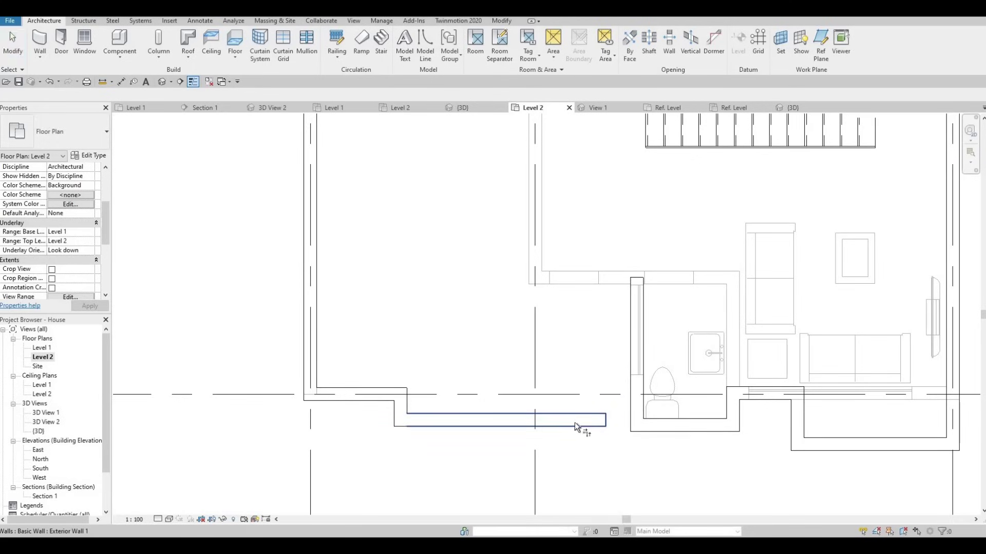
{"action": "left_click", "coordinate": [629, 433]}
{"action": "key", "text": "Escape"}
{"action": "key", "text": "Escape"}
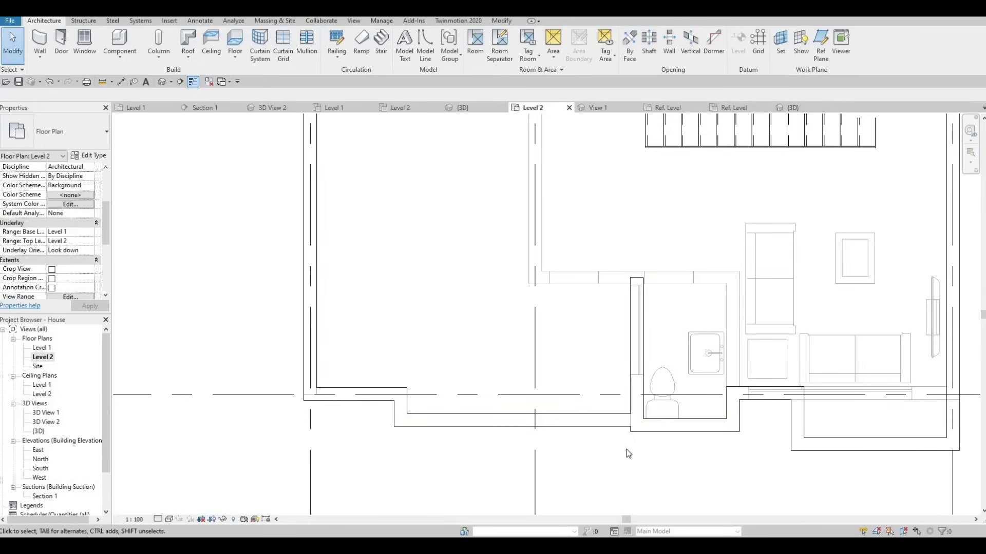
{"action": "middle_click_drag", "start_coordinate": [639, 417], "coordinate": [626, 438]}
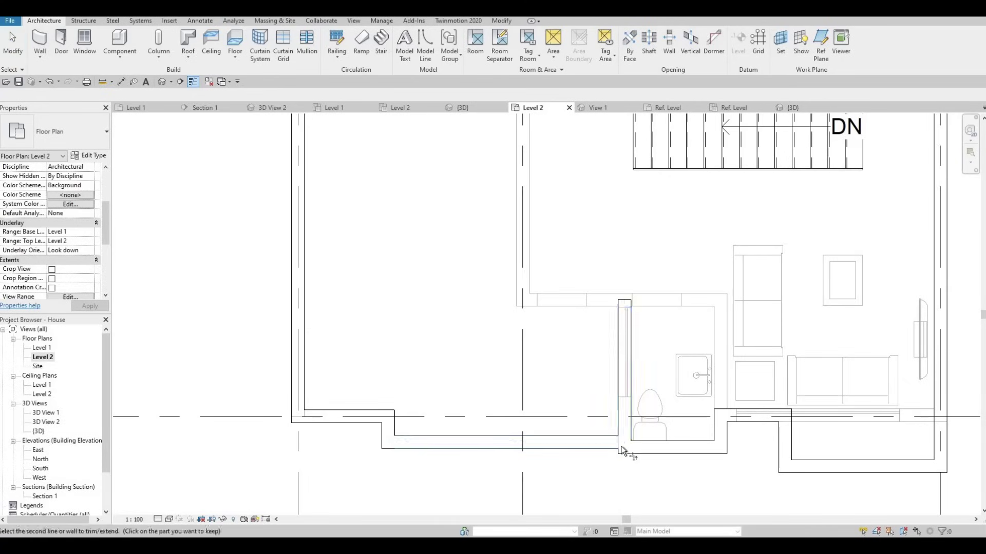
Step: Trim the bathroom's west exterior wall back to its junction with the extended front wall
{"action": "left_click", "coordinate": [616, 443]}
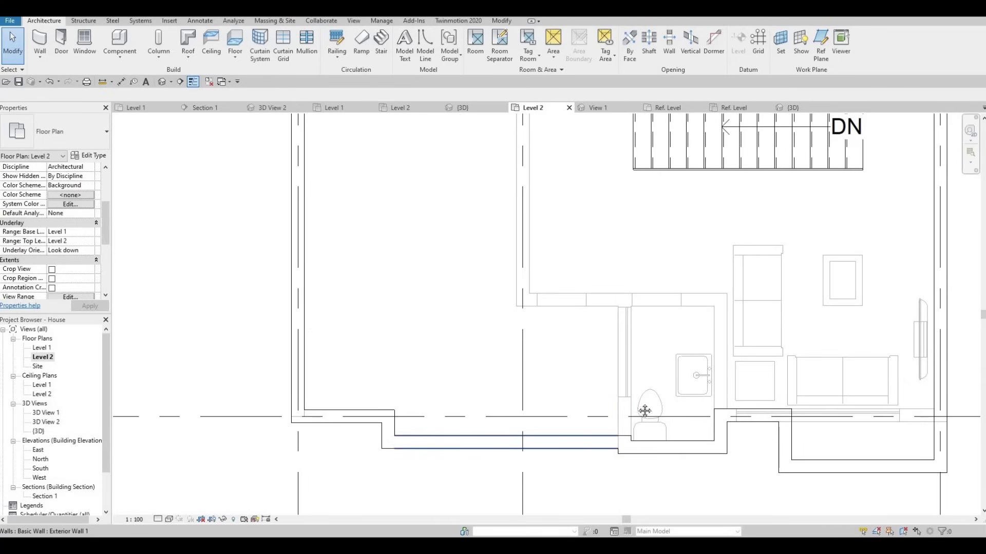
{"action": "scroll", "coordinate": [633, 398], "scroll_direction": "down", "scroll_amount": 2}
{"action": "mouse_move", "coordinate": [623, 407]}
{"action": "middle_mouse_down"}
{"action": "mouse_move", "coordinate": [607, 427]}
{"action": "mouse_move", "coordinate": [605, 412]}
{"action": "mouse_move", "coordinate": [635, 421]}
{"action": "middle_mouse_up"}
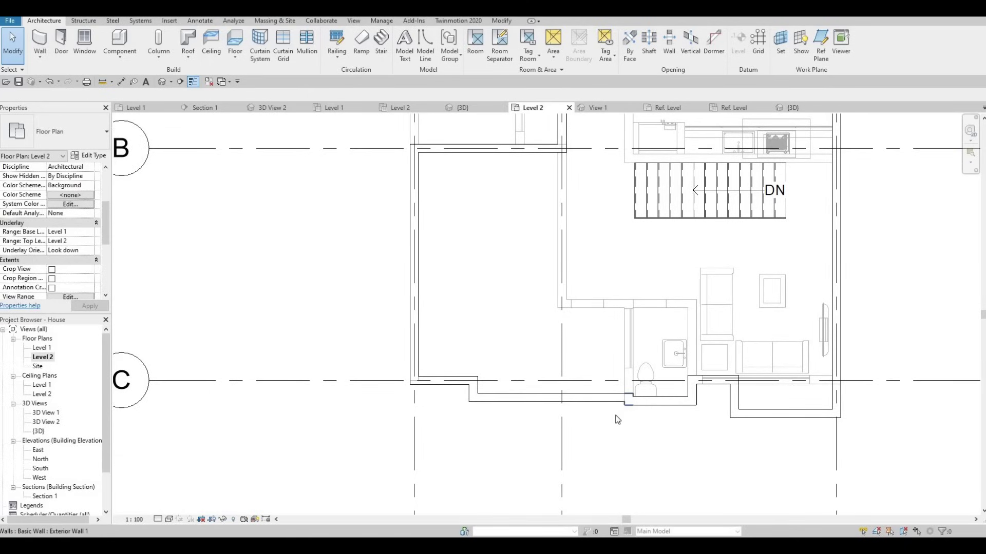
Step: Try nudging the long front wall between the two jogs inward, and undo the move
{"action": "left_click", "coordinate": [580, 400]}
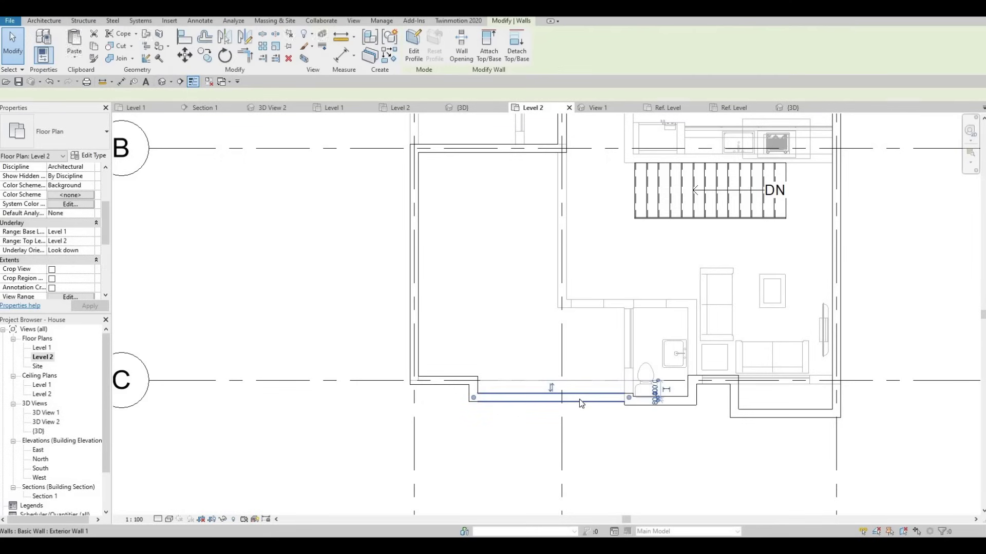
{"action": "key", "text": "Up"}
{"action": "key", "text": "Up"}
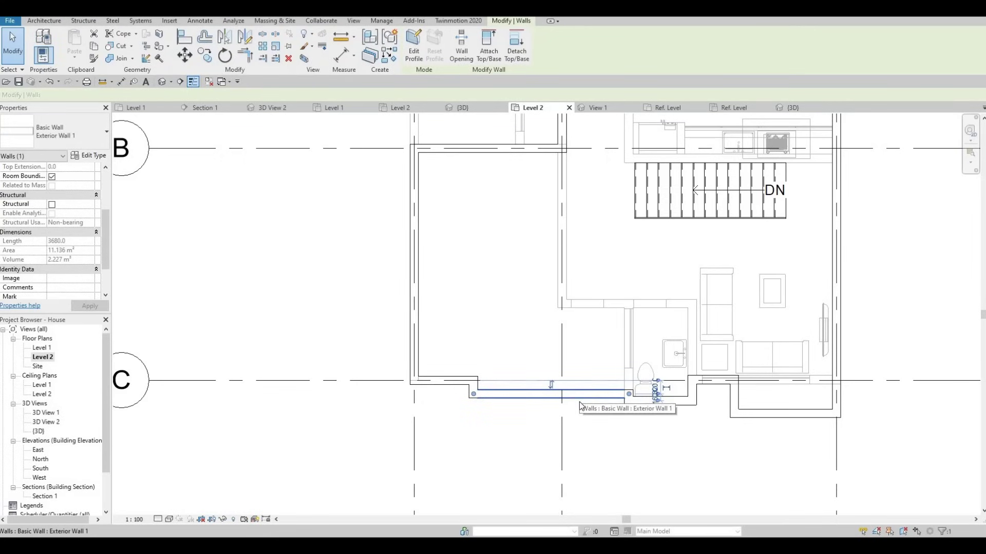
{"action": "left_click", "coordinate": [578, 420]}
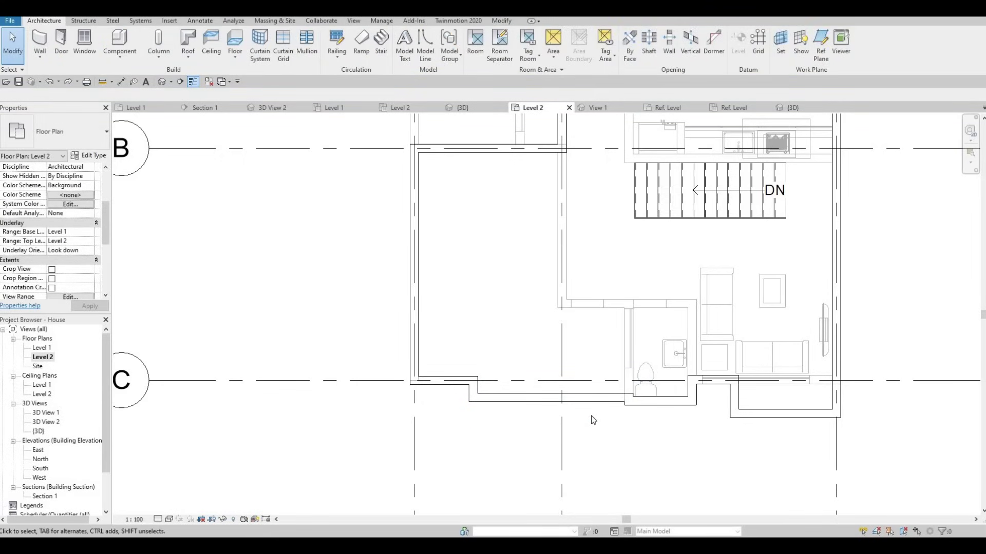
Step: Draw an Interior Wall 1 wall about 5400 mm long from the front wall's bathroom corner north past the stair's west end
{"action": "scroll", "coordinate": [648, 419], "scroll_direction": "down", "scroll_amount": 4}
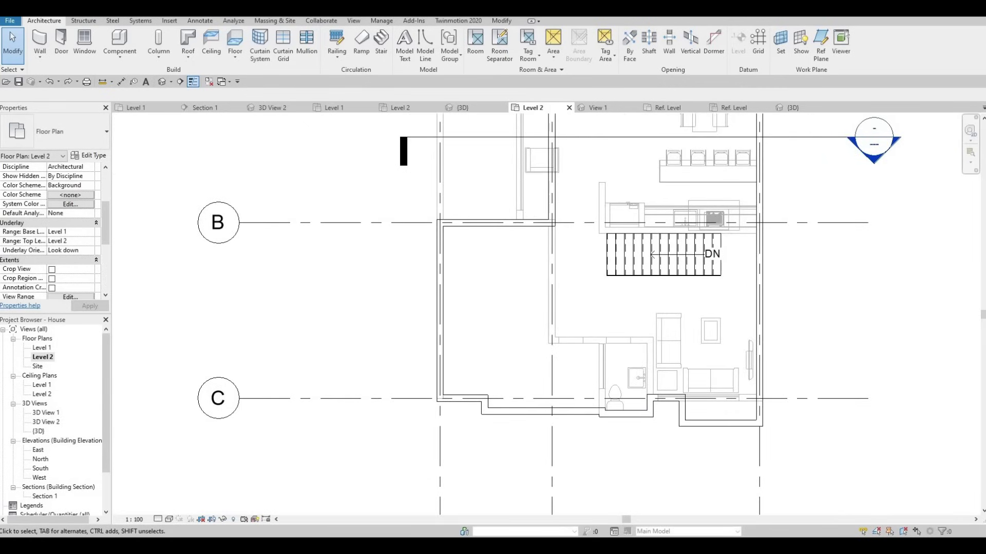
{"action": "left_click", "coordinate": [41, 46]}
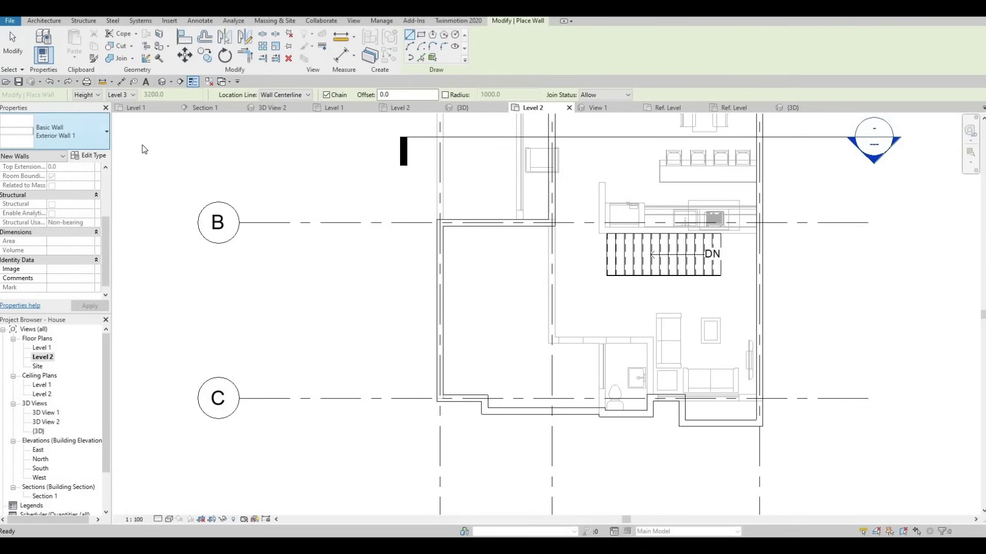
{"action": "scroll", "coordinate": [95, 321], "scroll_direction": "down", "scroll_amount": 5}
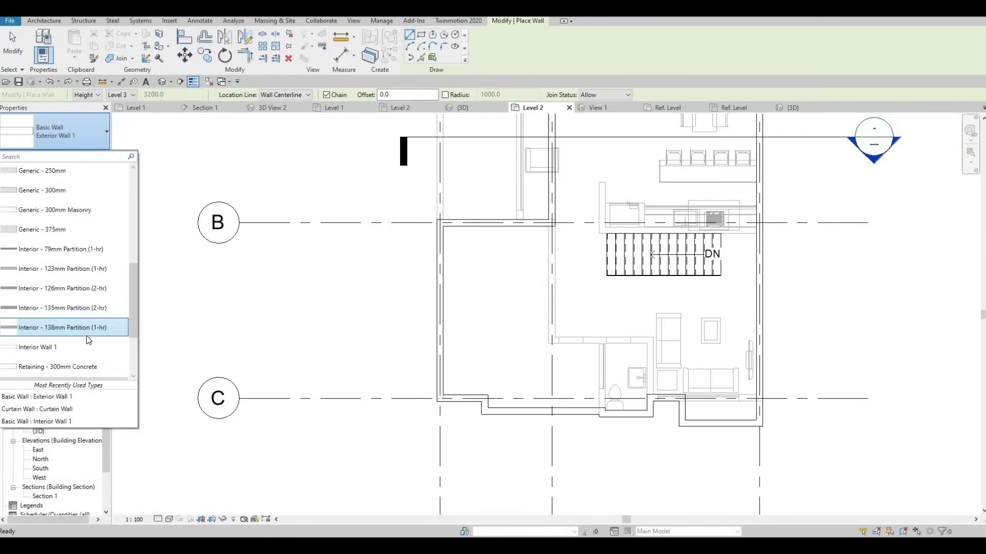
{"action": "left_click", "coordinate": [61, 350]}
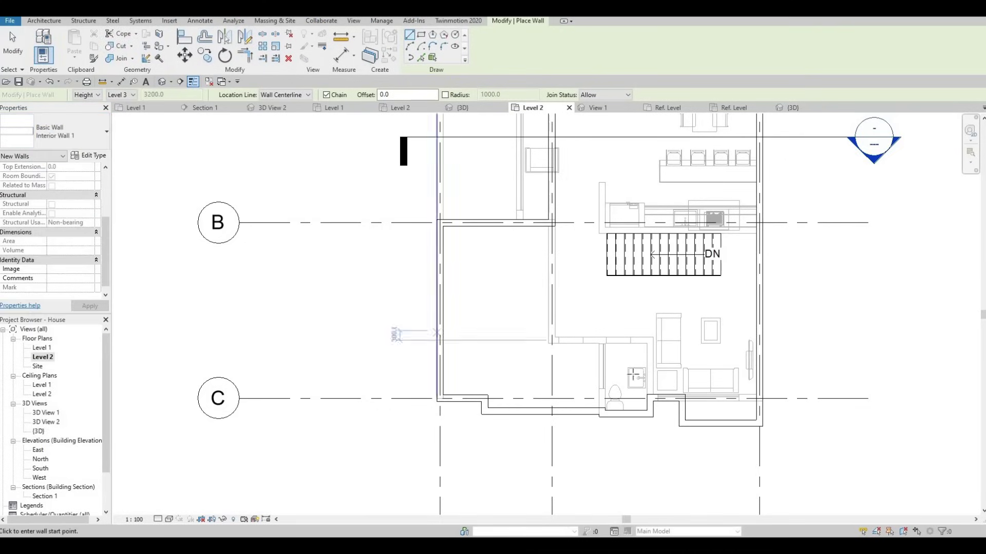
{"action": "scroll", "coordinate": [625, 386], "scroll_direction": "up", "scroll_amount": 5}
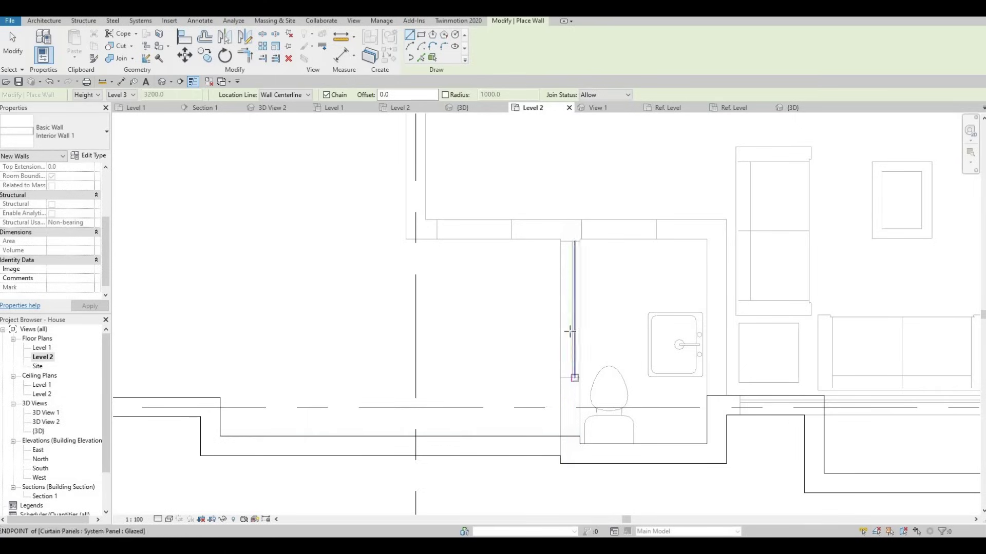
{"action": "scroll", "coordinate": [570, 331], "scroll_direction": "down", "scroll_amount": 2}
{"action": "middle_click_drag", "start_coordinate": [576, 359], "coordinate": [577, 369]}
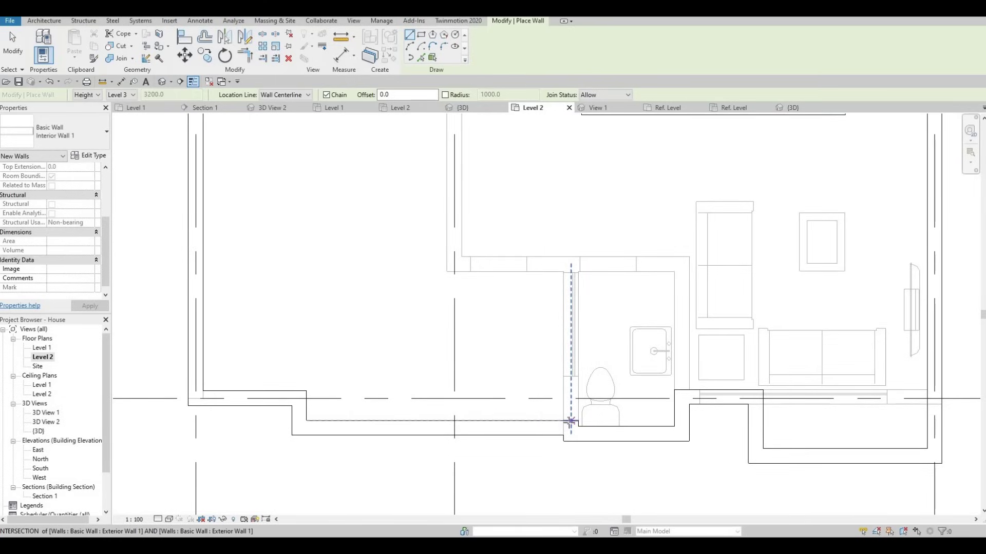
{"action": "scroll", "coordinate": [570, 280], "scroll_direction": "down", "scroll_amount": 2}
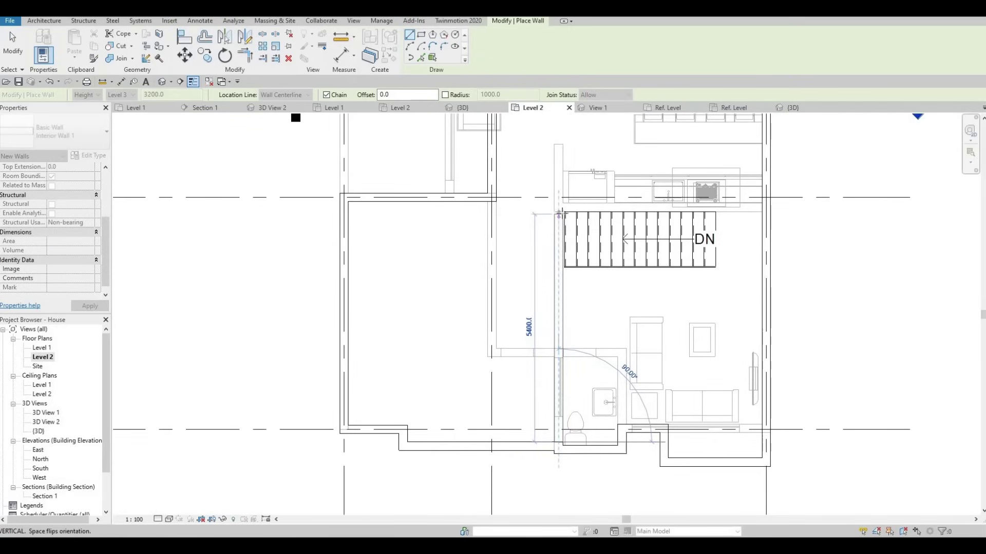
{"action": "left_click", "coordinate": [559, 213]}
{"action": "key", "text": "Escape"}
Step: Draw an interior wall along the stair's south side from the new north-south wall to the east exterior wall
{"action": "scroll", "coordinate": [560, 272], "scroll_direction": "up", "scroll_amount": 2}
{"action": "left_click", "coordinate": [560, 270]}
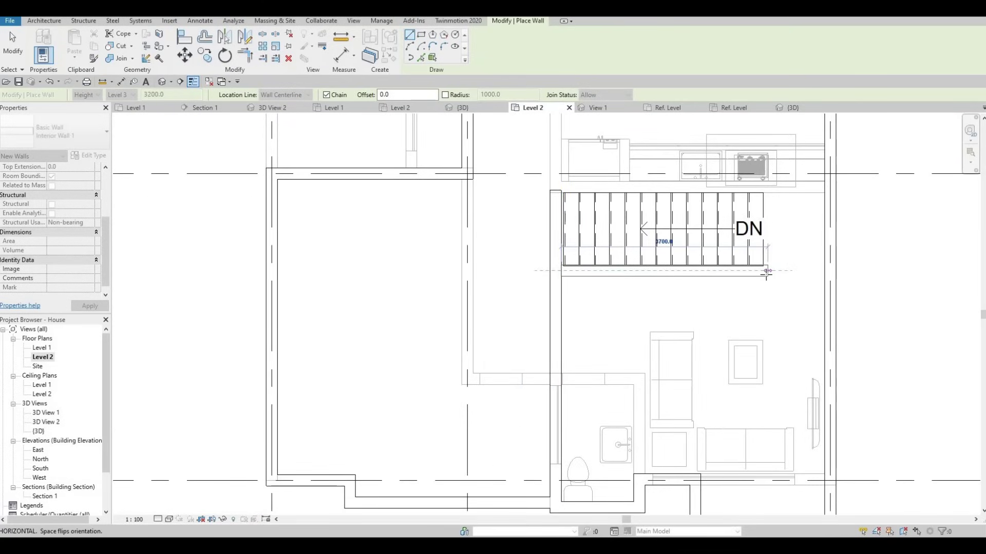
{"action": "left_click", "coordinate": [824, 271]}
{"action": "key", "text": "Escape"}
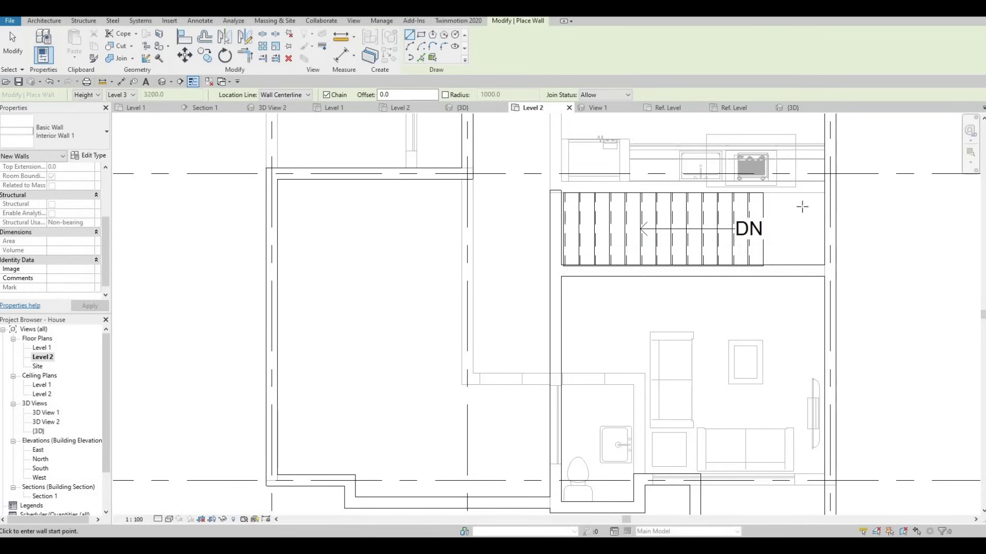
Step: Draw interior walls 2500 mm north from the southwest jog corner at grid C and west to the exterior wall, enclosing a small room
{"action": "middle_click_drag", "start_coordinate": [776, 146], "coordinate": [775, 207]}
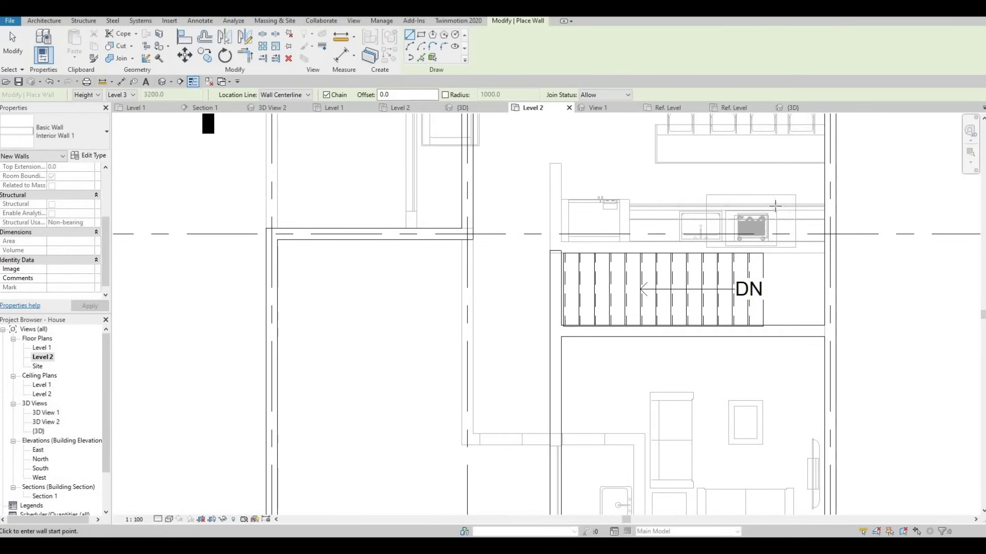
{"action": "middle_click_drag", "start_coordinate": [567, 303], "coordinate": [575, 285]}
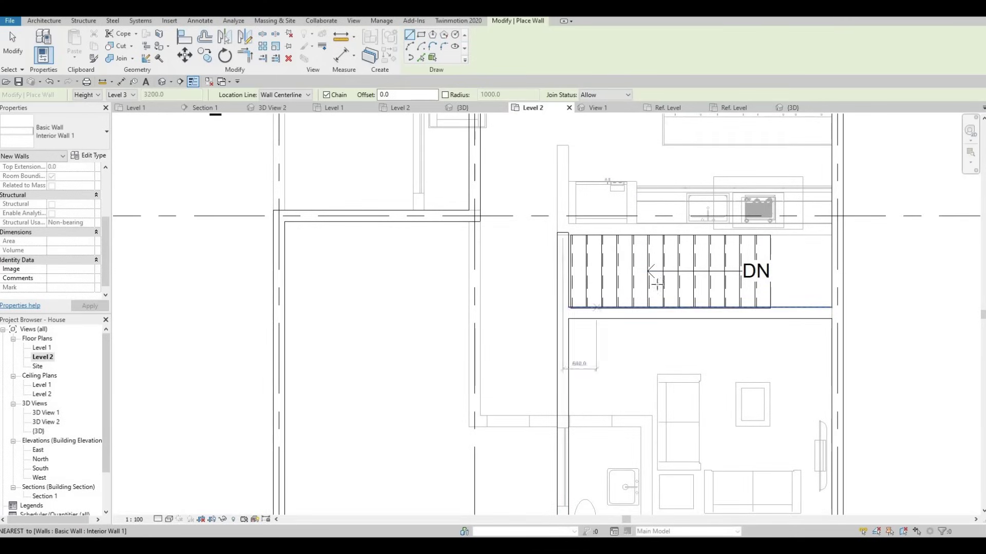
{"action": "scroll", "coordinate": [565, 329], "scroll_direction": "down", "scroll_amount": 2}
{"action": "scroll", "coordinate": [513, 323], "scroll_direction": "up", "scroll_amount": 1}
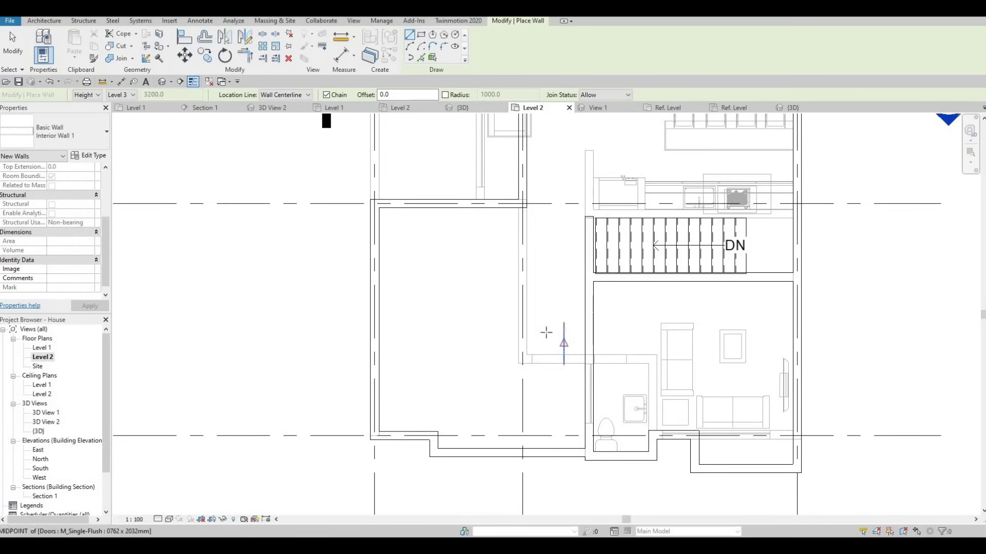
{"action": "middle_click_drag", "start_coordinate": [575, 303], "coordinate": [602, 311]}
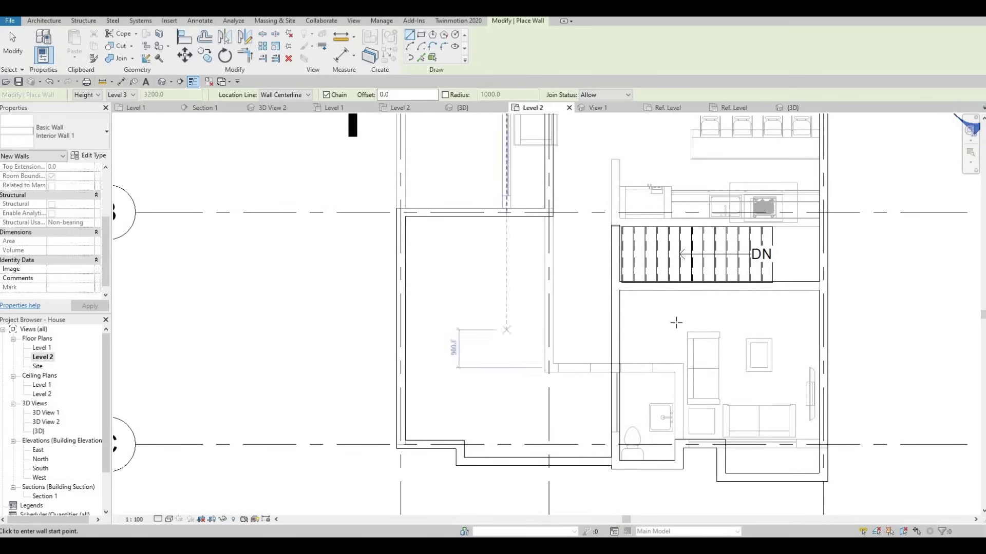
{"action": "middle_click_drag", "start_coordinate": [708, 352], "coordinate": [754, 329]}
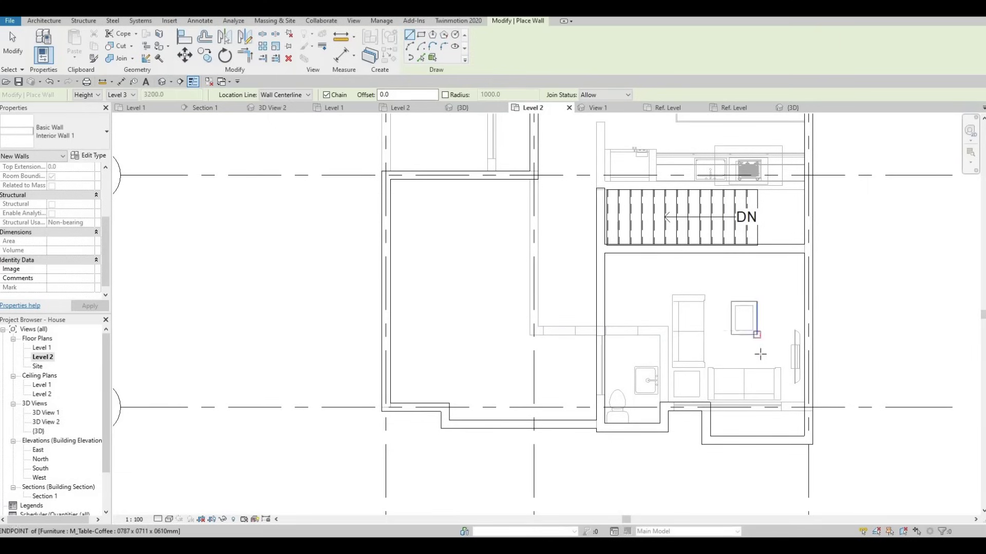
{"action": "left_click", "coordinate": [449, 404]}
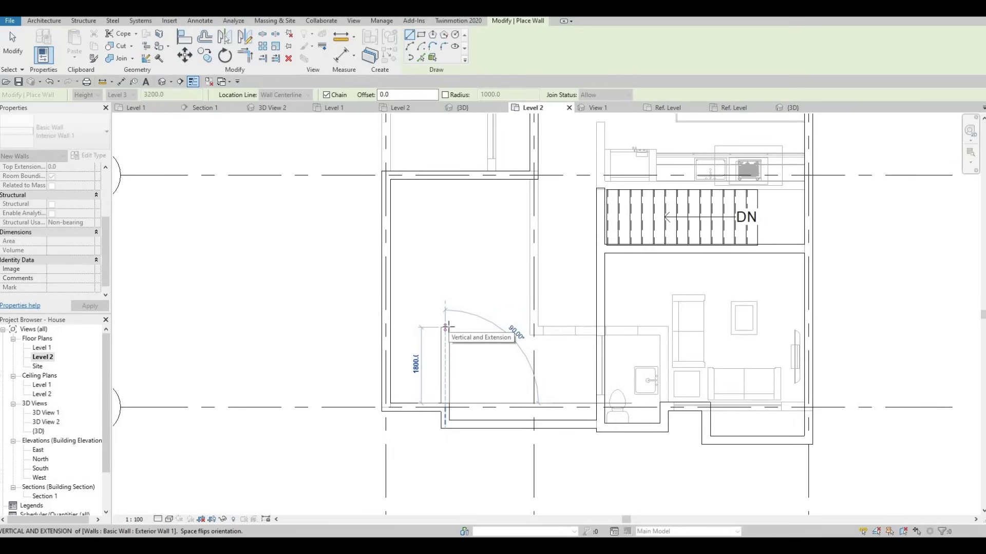
{"action": "type", "text": "2500"}
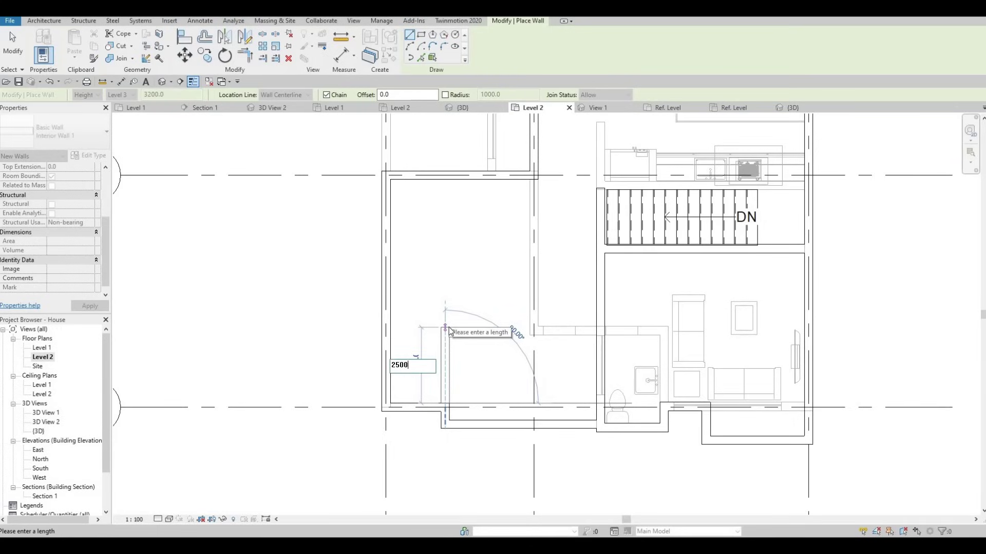
{"action": "key", "text": "Return"}
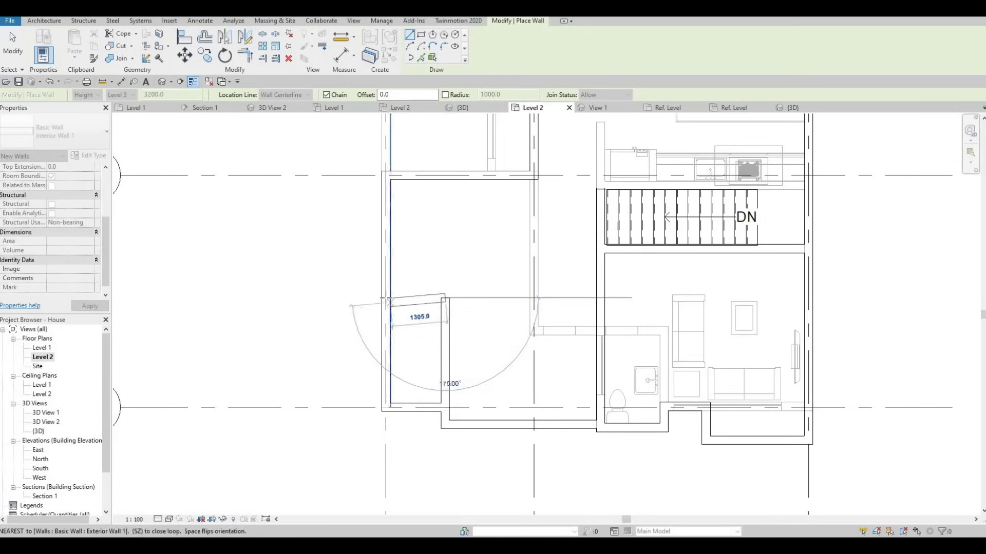
{"action": "left_click", "coordinate": [386, 297]}
{"action": "key", "text": "Escape"}
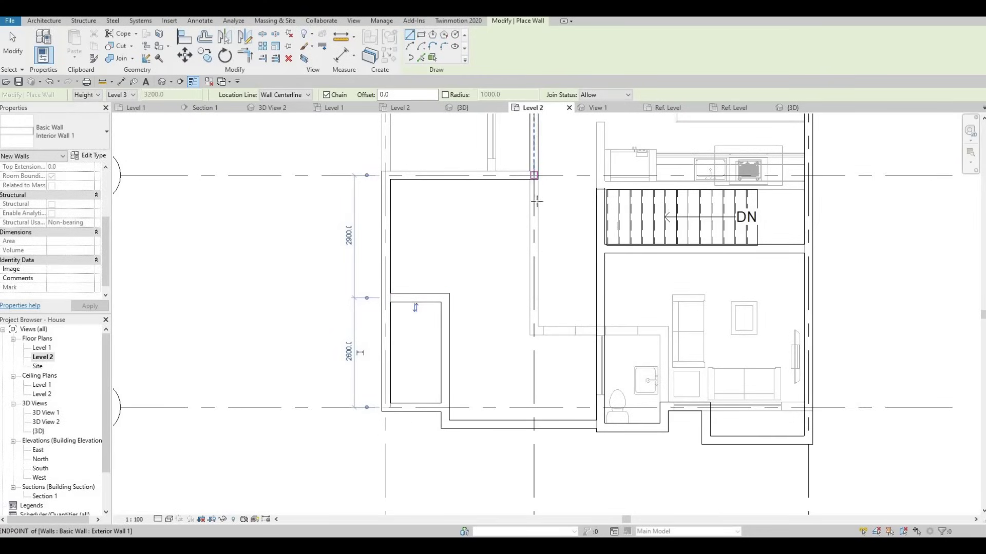
Step: Draw an interior wall down grid 2 from grid B to just past the small room's north wall, dismissing the save reminder
{"action": "left_click", "coordinate": [533, 175]}
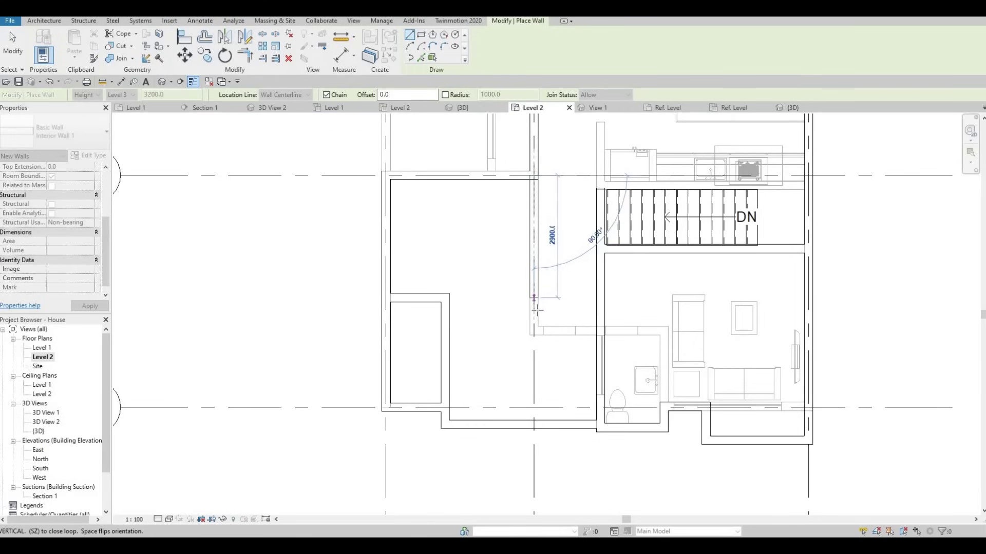
{"action": "left_click", "coordinate": [540, 315]}
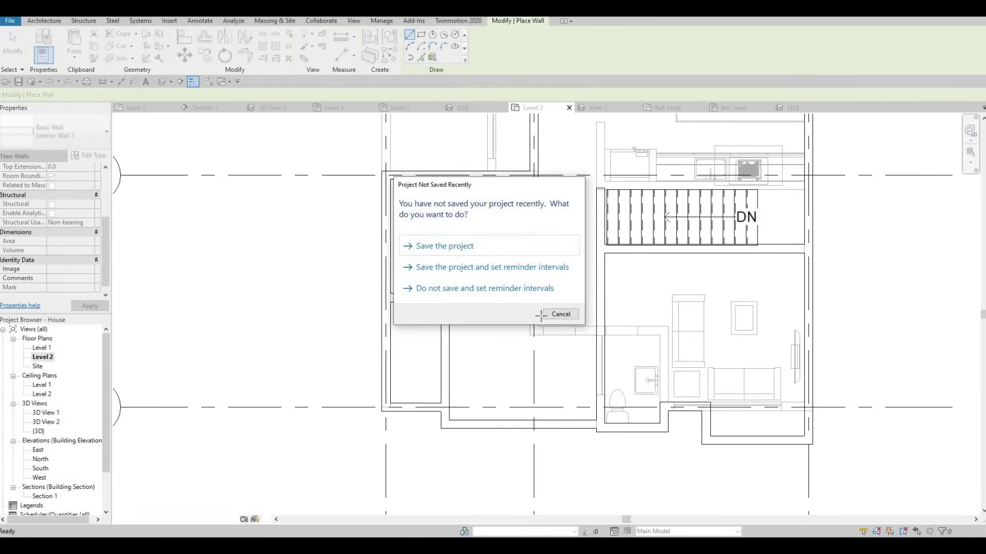
{"action": "key", "text": "Escape"}
{"action": "key", "text": "Escape"}
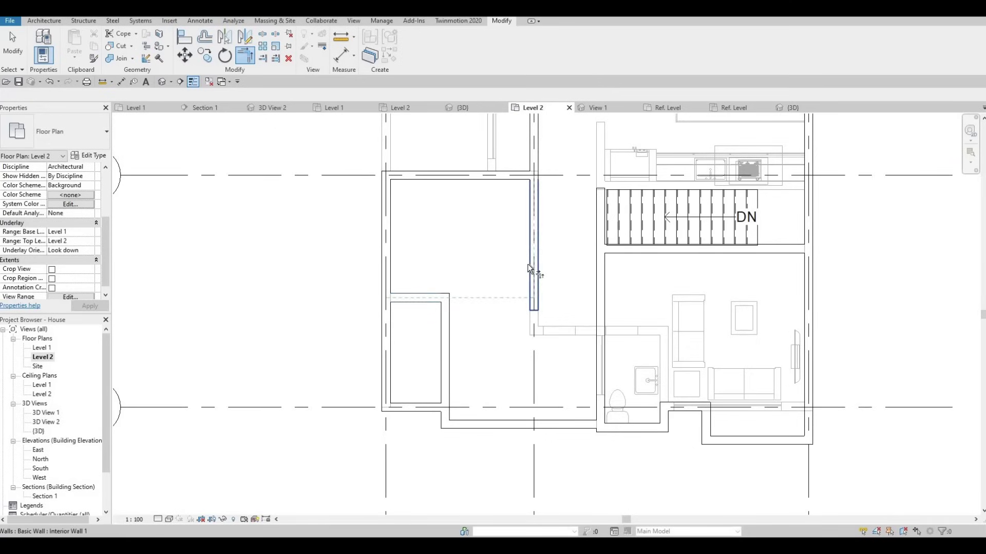
Step: Join the small room's north wall to the grid 2 wall as a trimmed corner, and extend it east to the stair-side interior wall
{"action": "left_click", "coordinate": [544, 297]}
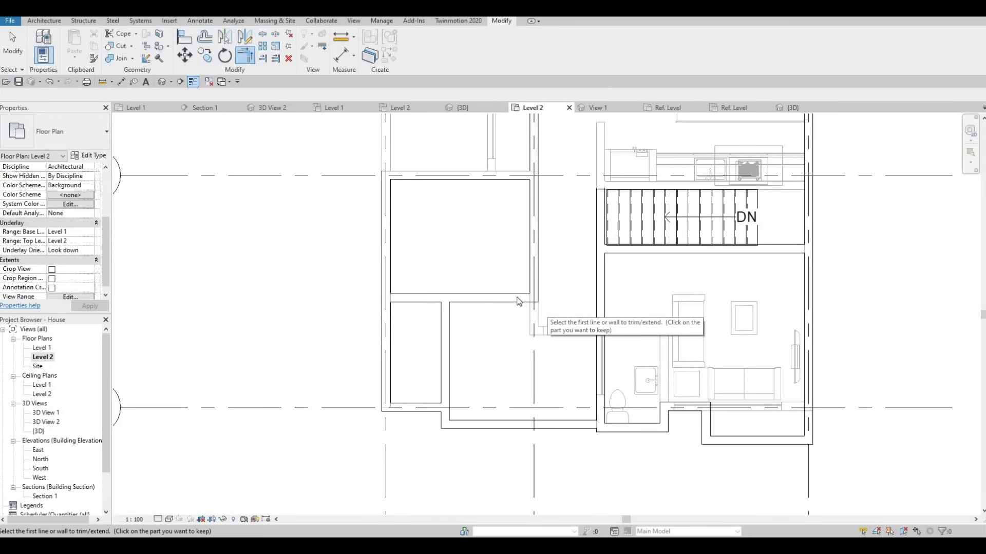
{"action": "key", "text": "Escape"}
{"action": "left_click", "coordinate": [533, 297]}
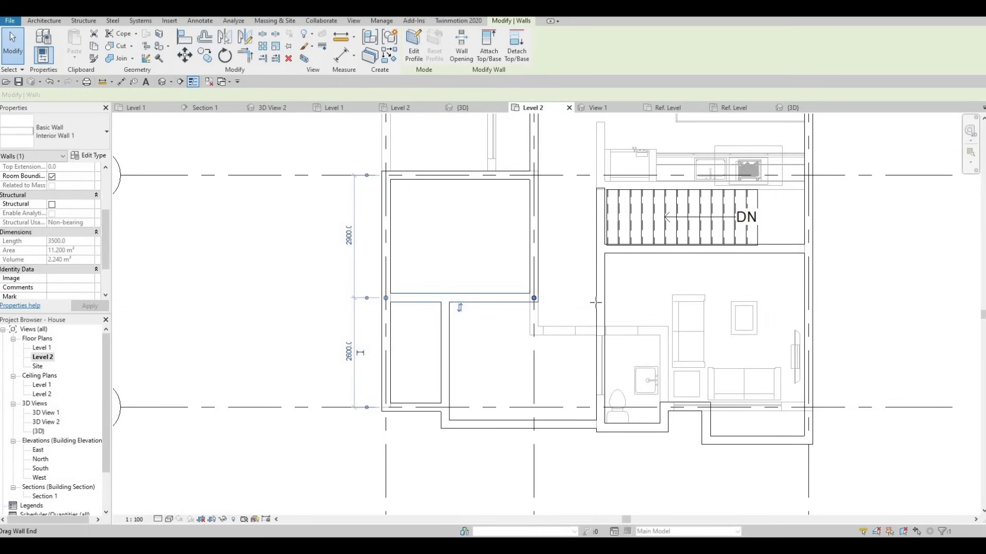
{"action": "left_click_drag", "start_coordinate": [595, 303], "coordinate": [599, 297]}
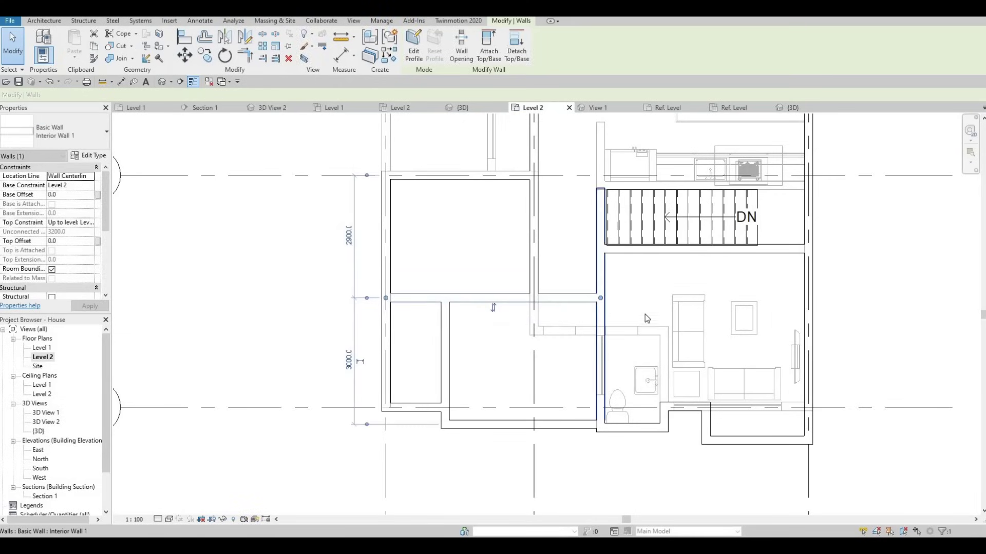
{"action": "left_click", "coordinate": [651, 331]}
Step: Draw interior walls from the midpoint of the grid A exterior wall about 3400 mm south and east to the exterior wall
{"action": "scroll", "coordinate": [653, 333], "scroll_direction": "up", "scroll_amount": 3}
{"action": "scroll", "coordinate": [654, 374], "scroll_direction": "down", "scroll_amount": 1}
{"action": "middle_click_drag", "start_coordinate": [654, 356], "coordinate": [644, 403]}
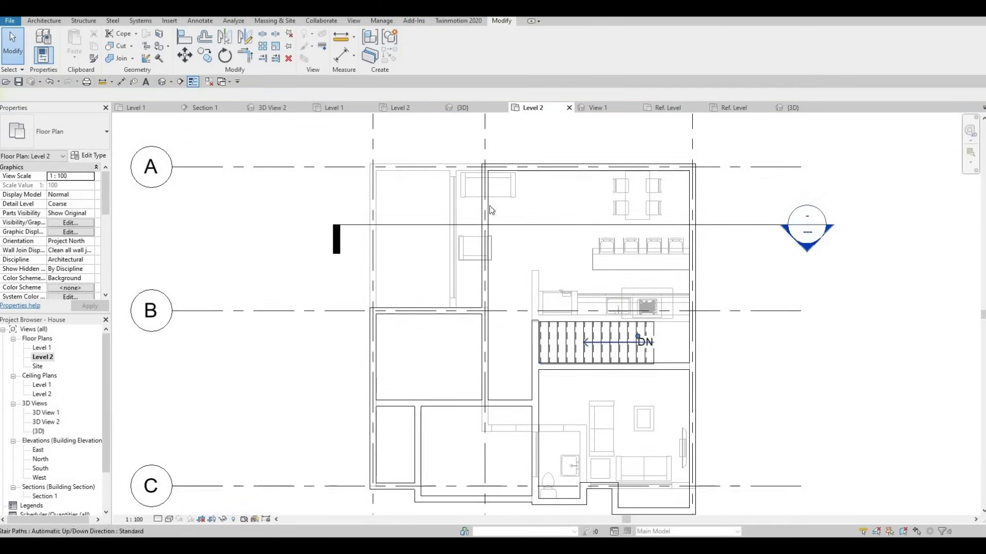
{"action": "left_click", "coordinate": [119, 82]}
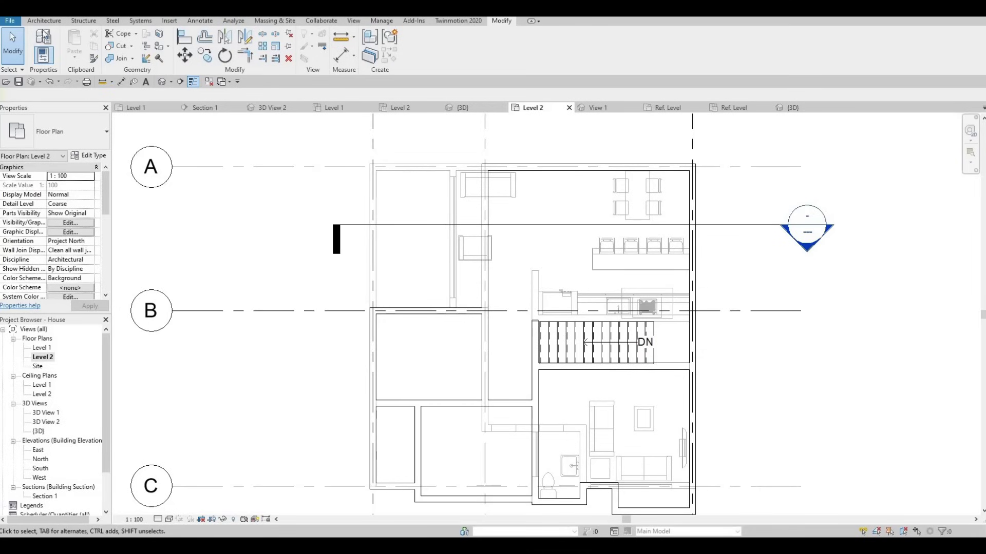
{"action": "left_click", "coordinate": [43, 21]}
{"action": "left_click", "coordinate": [32, 40]}
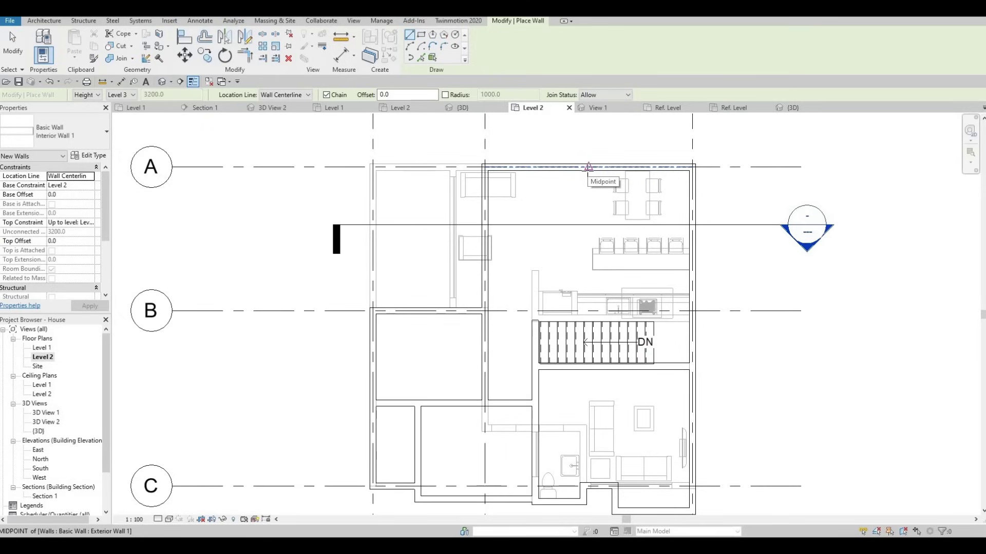
{"action": "left_click", "coordinate": [589, 168]}
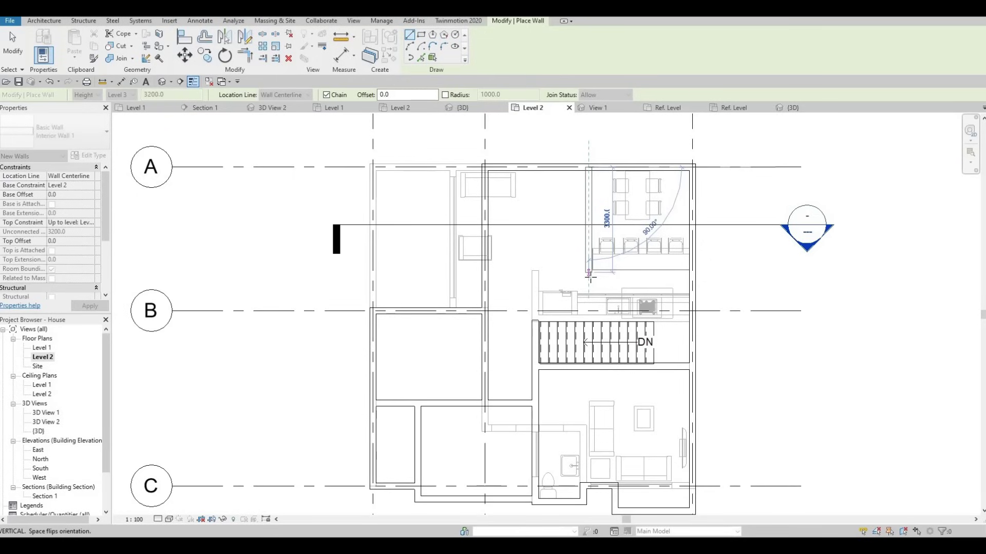
{"action": "left_click", "coordinate": [589, 276]}
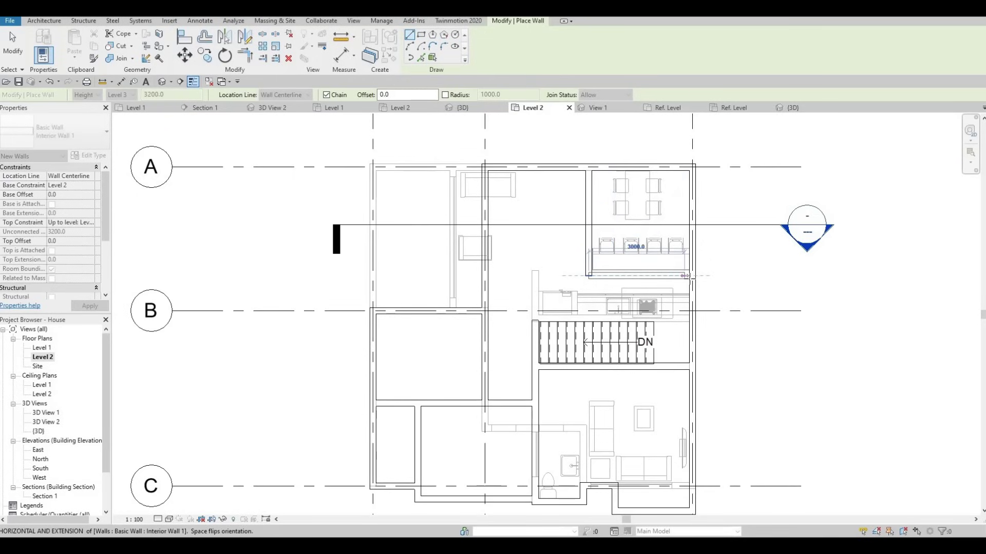
{"action": "left_click", "coordinate": [692, 276]}
{"action": "key", "text": "Escape"}
{"action": "key", "text": "Escape"}
Step: Extend the northeast room's south interior wall west to the exterior wall on grid 2
{"action": "left_click", "coordinate": [608, 275]}
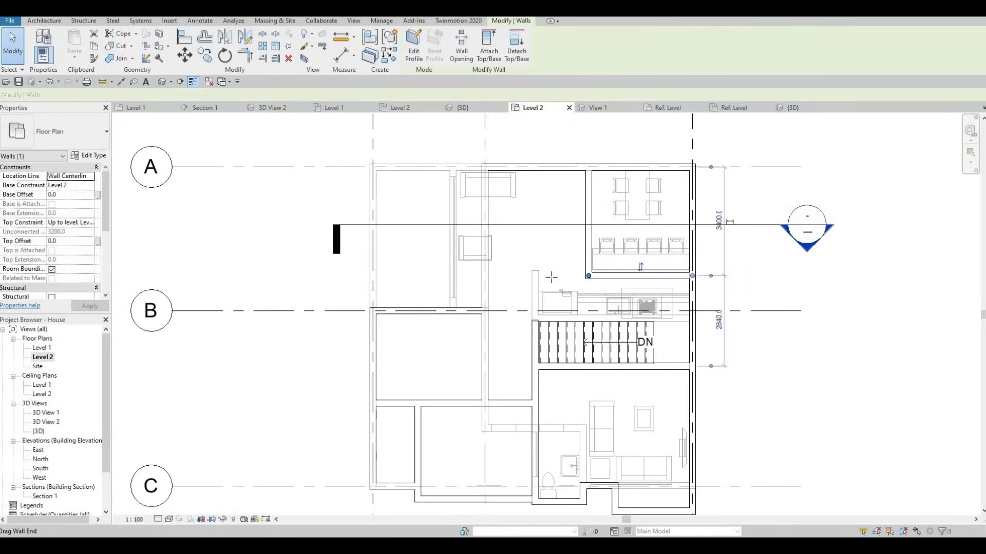
{"action": "key", "text": "r"}
{"action": "key", "text": "s"}
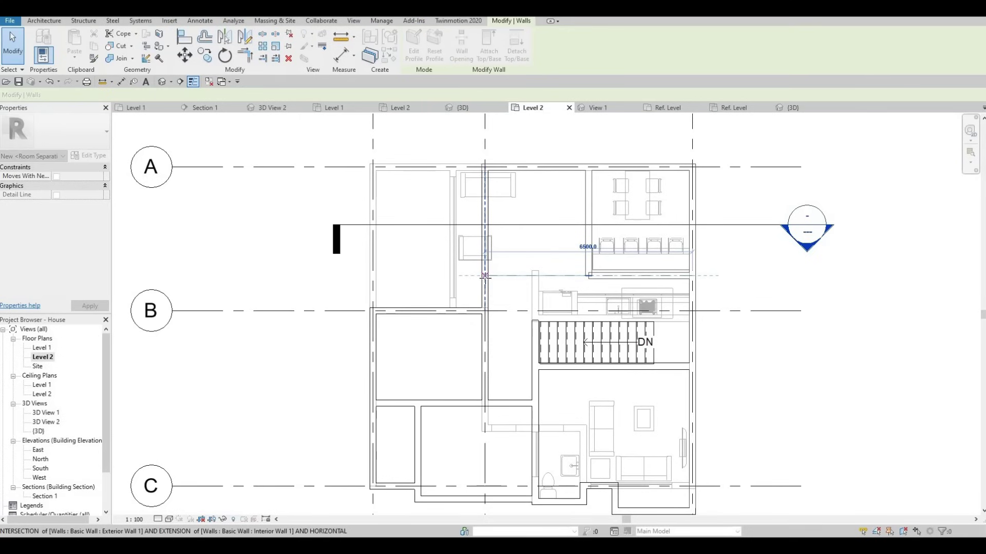
{"action": "key", "text": "Escape"}
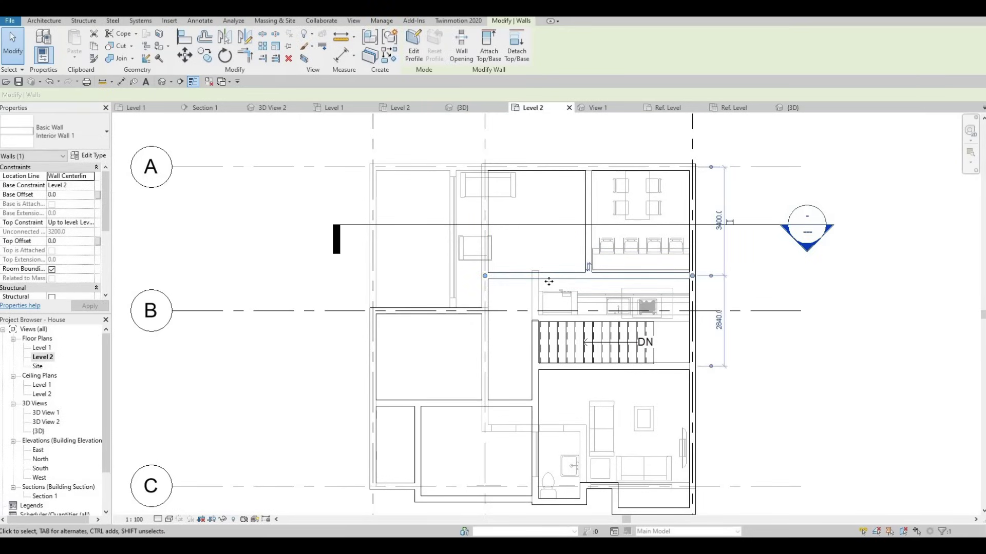
{"action": "scroll", "coordinate": [572, 287], "scroll_direction": "up", "scroll_amount": 2}
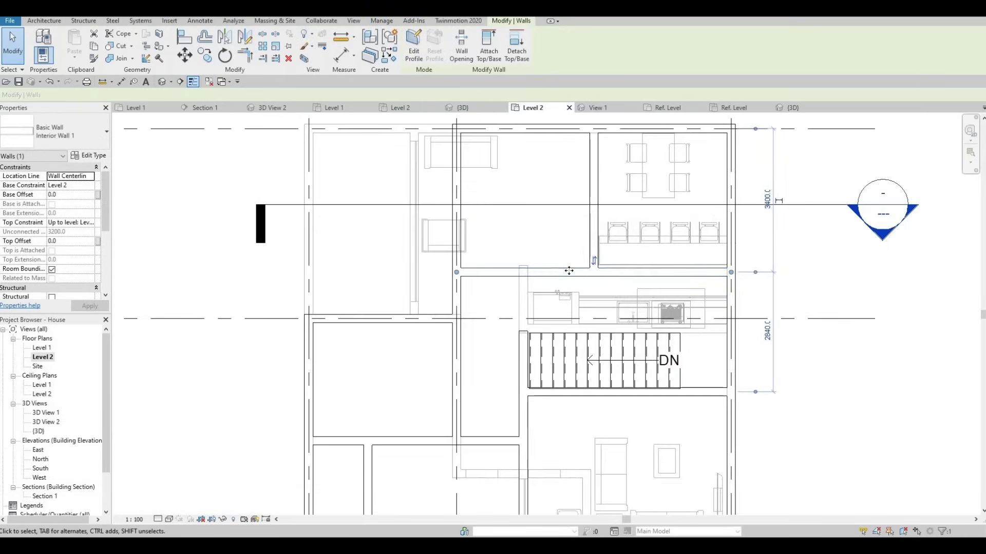
{"action": "key", "text": "Escape"}
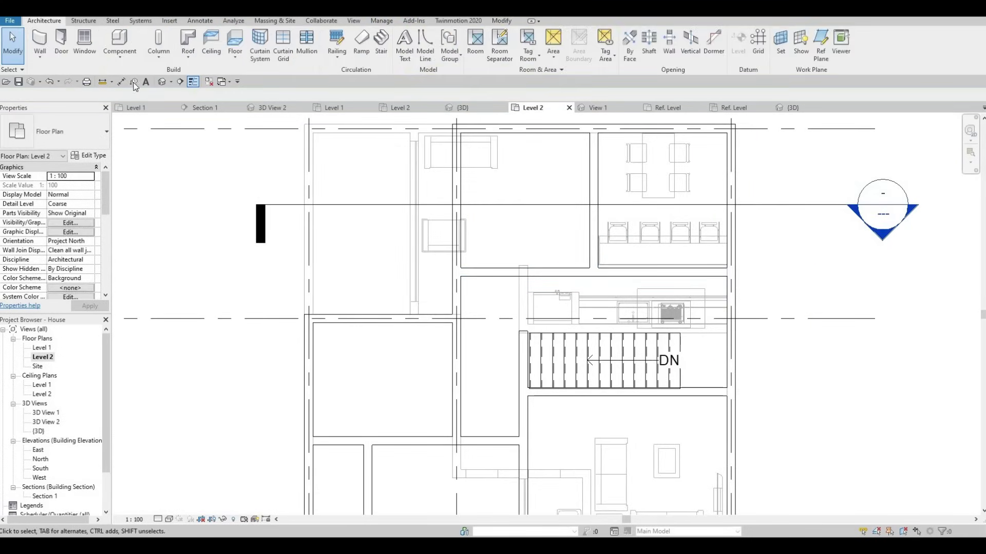
{"action": "left_click", "coordinate": [122, 82]}
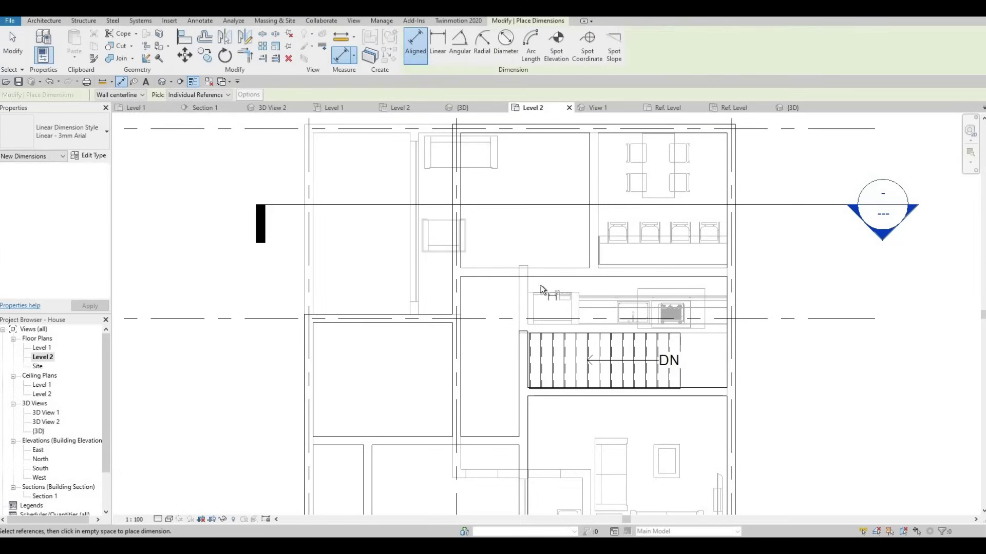
{"action": "left_click", "coordinate": [612, 333]}
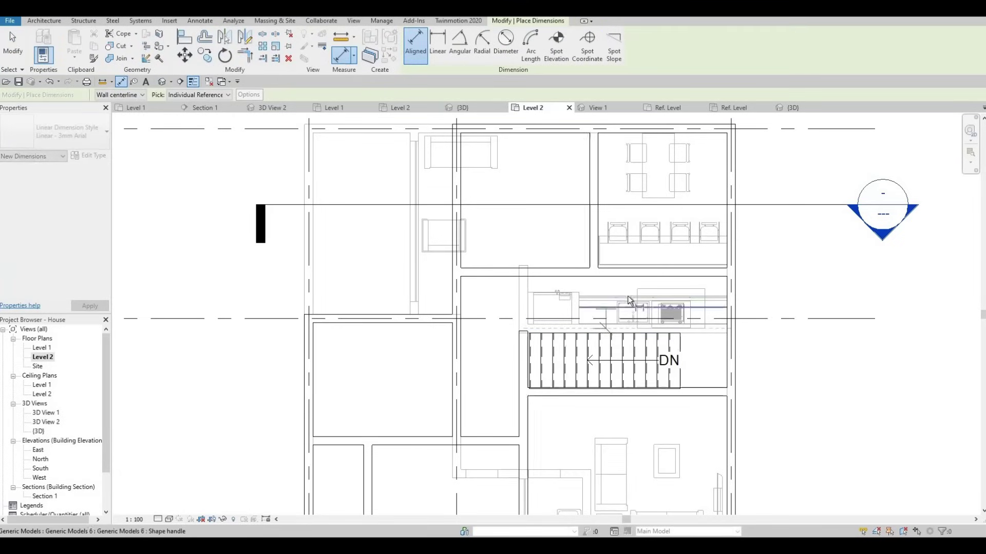
{"action": "key", "text": "Escape"}
{"action": "key", "text": "Escape"}
Step: Nudge the horizontal interior wall north of grid B southward to about 3480 mm from the grid A exterior wall
{"action": "left_click", "coordinate": [614, 274]}
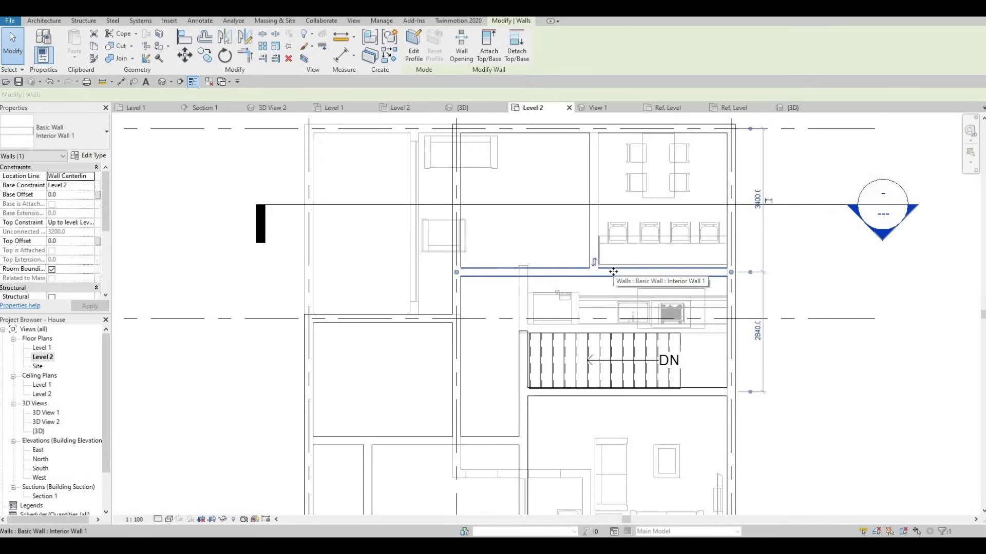
{"action": "key", "text": "Down"}
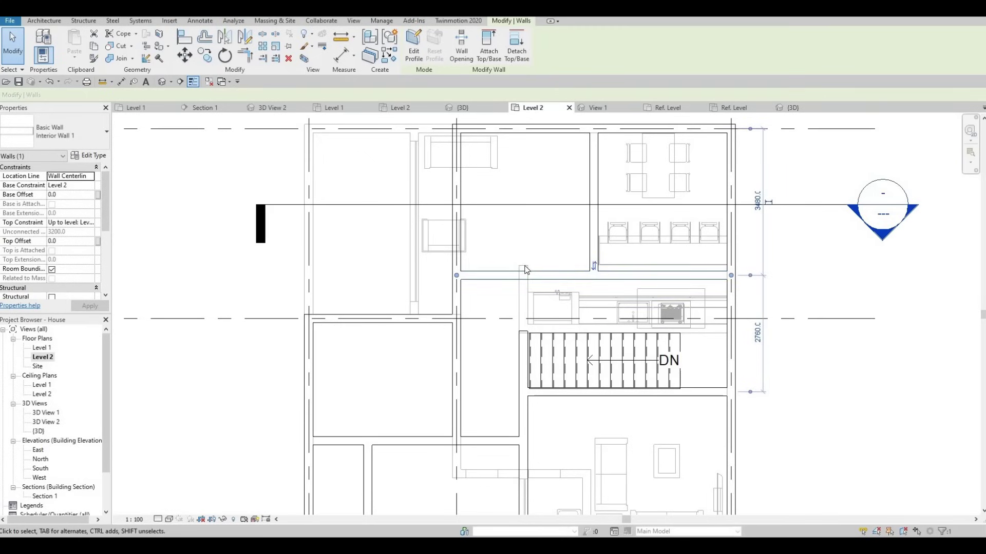
{"action": "middle_click_drag", "start_coordinate": [528, 300], "coordinate": [553, 307]}
{"action": "left_click", "coordinate": [564, 254]}
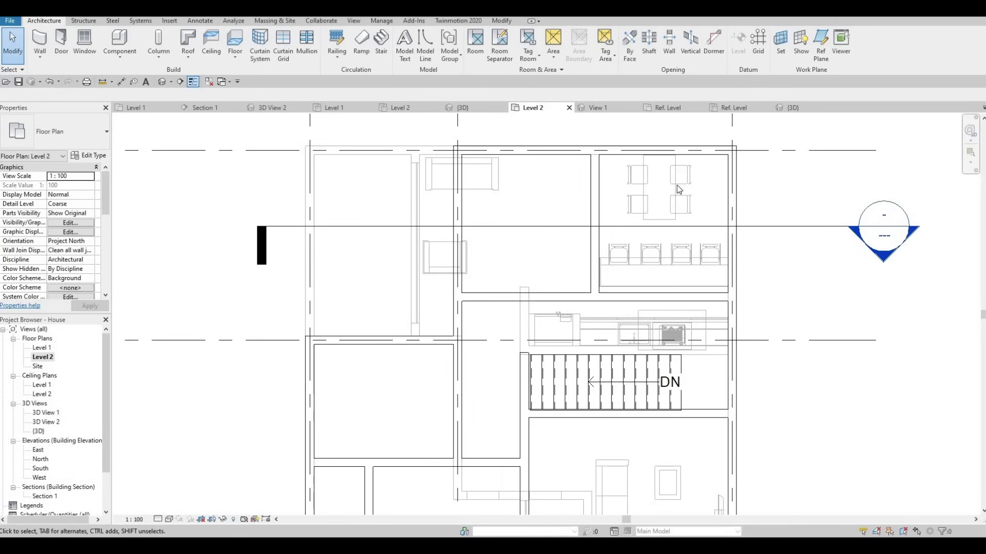
Step: Move the wall dividing the two north rooms west and set it 3600 mm from the east exterior wall
{"action": "scroll", "coordinate": [662, 216], "scroll_direction": "down", "scroll_amount": 3}
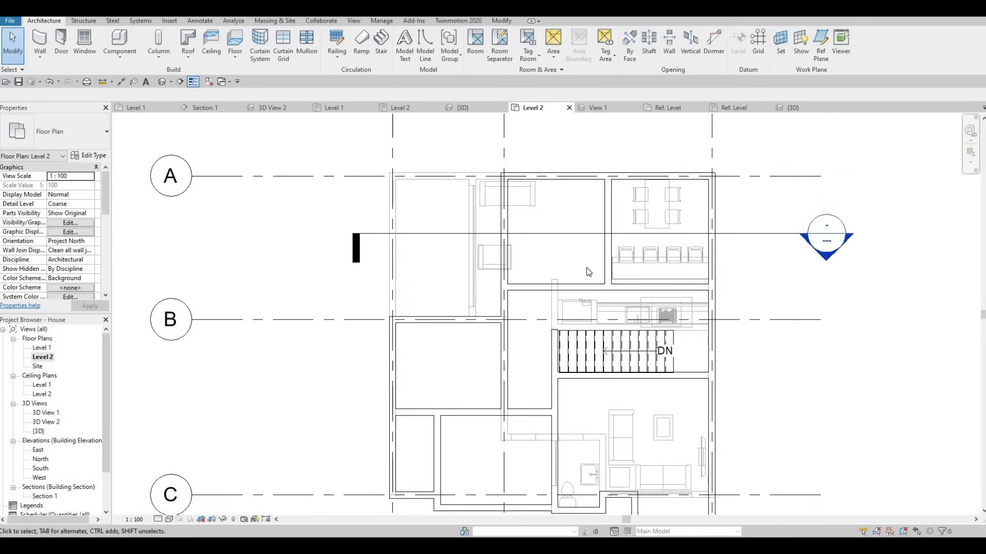
{"action": "middle_click_drag", "start_coordinate": [584, 260], "coordinate": [585, 248]}
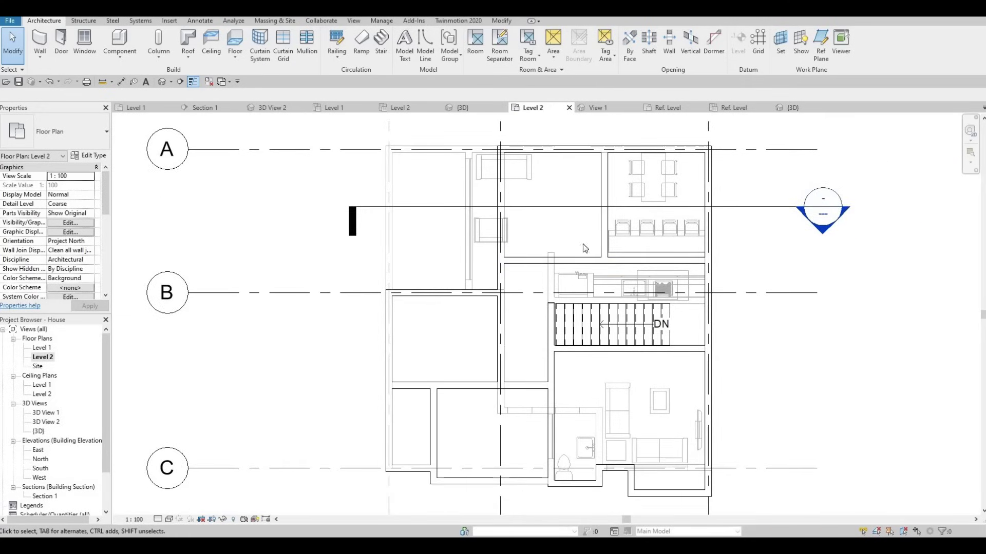
{"action": "middle_click_drag", "start_coordinate": [549, 199], "coordinate": [557, 204]}
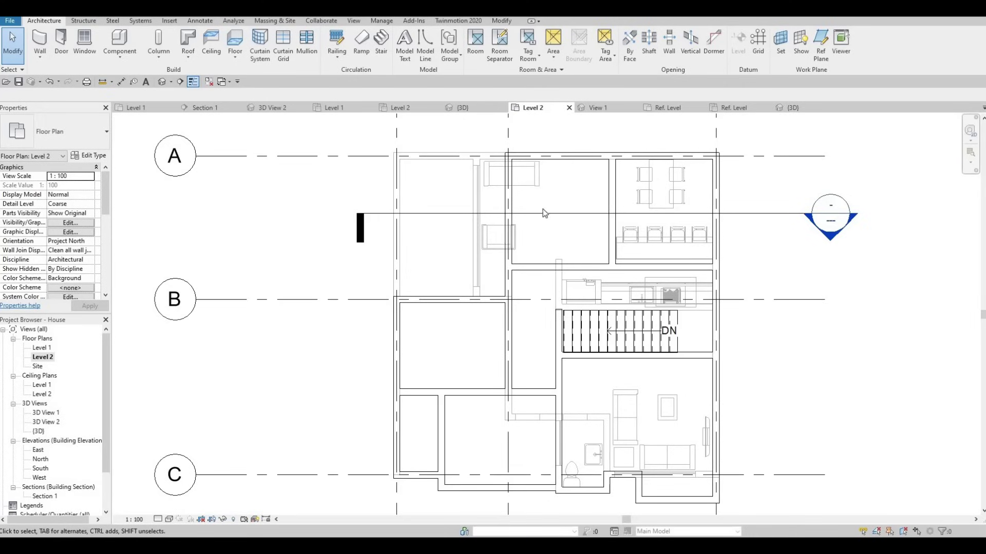
{"action": "left_click", "coordinate": [611, 199]}
{"action": "left_click_drag", "start_coordinate": [611, 199], "coordinate": [608, 200]}
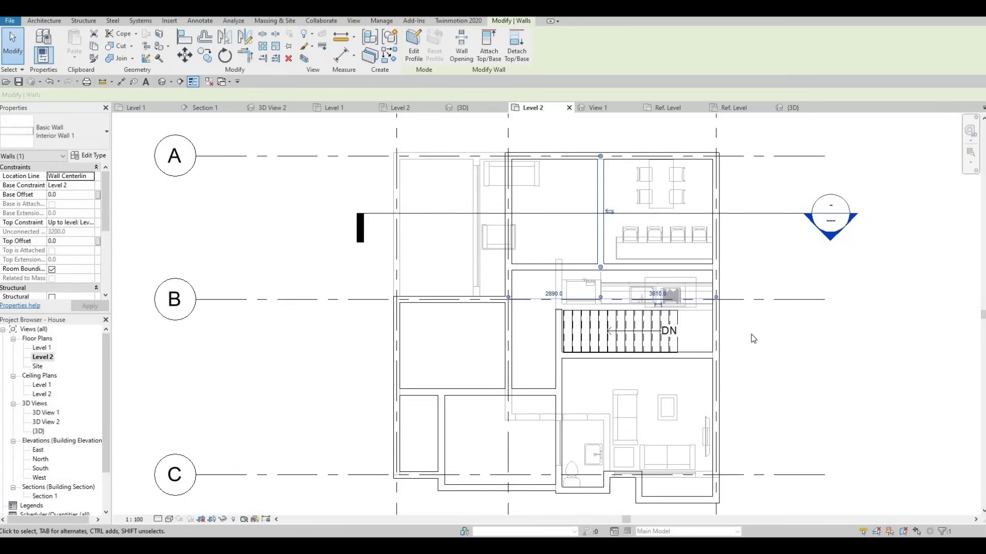
{"action": "left_click", "coordinate": [661, 296]}
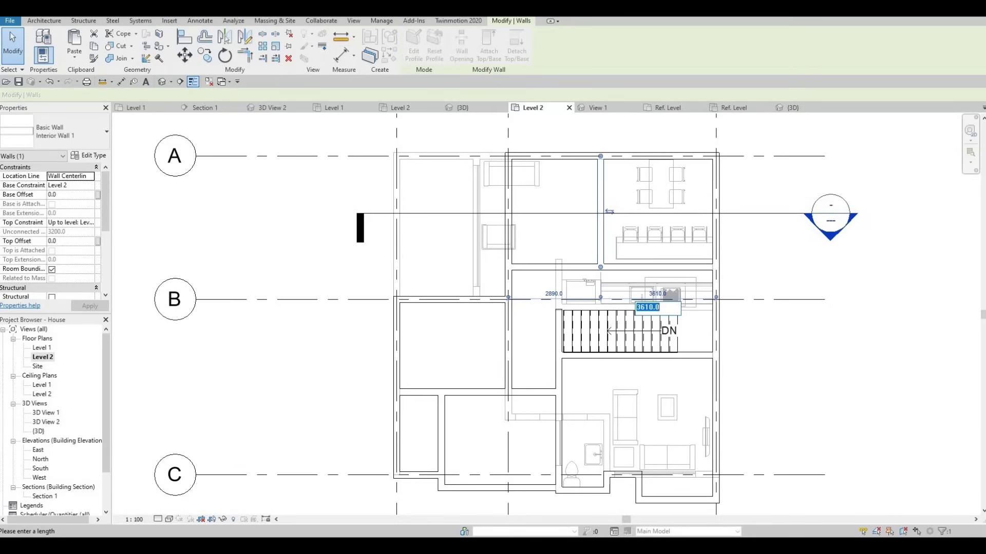
{"action": "key", "text": "Return"}
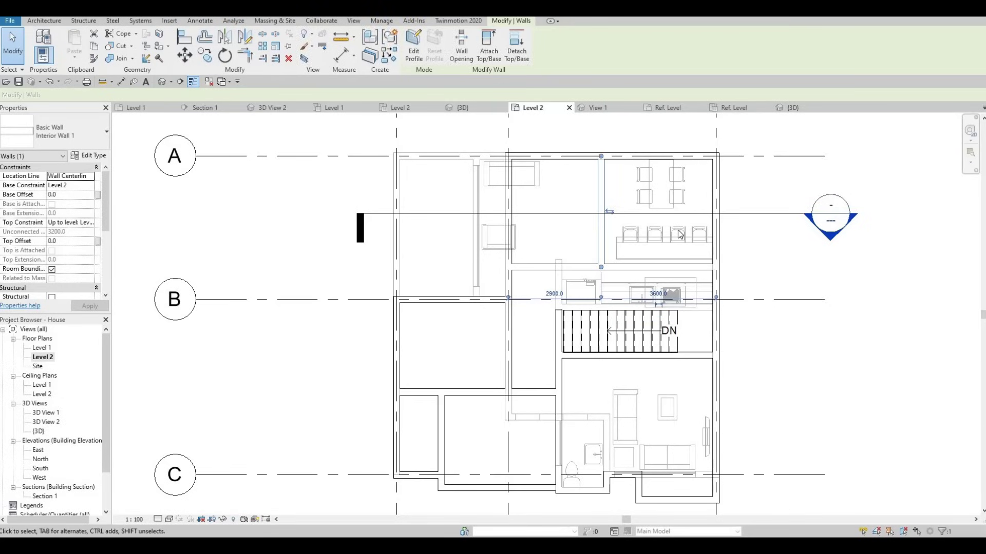
{"action": "key", "text": "Escape"}
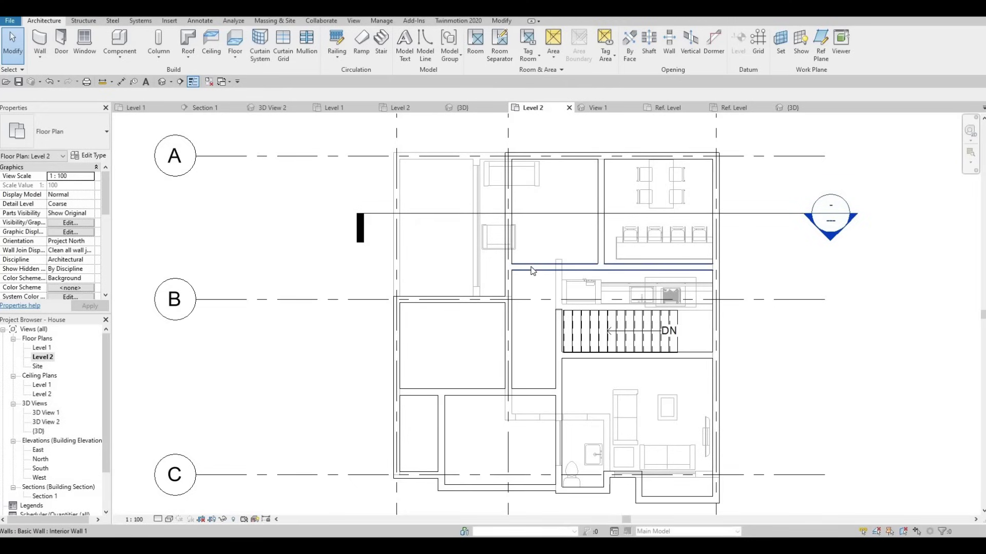
Step: Set the distance between the north rooms' dividing wall and the east exterior wall to 4000 mm
{"action": "left_click", "coordinate": [600, 249]}
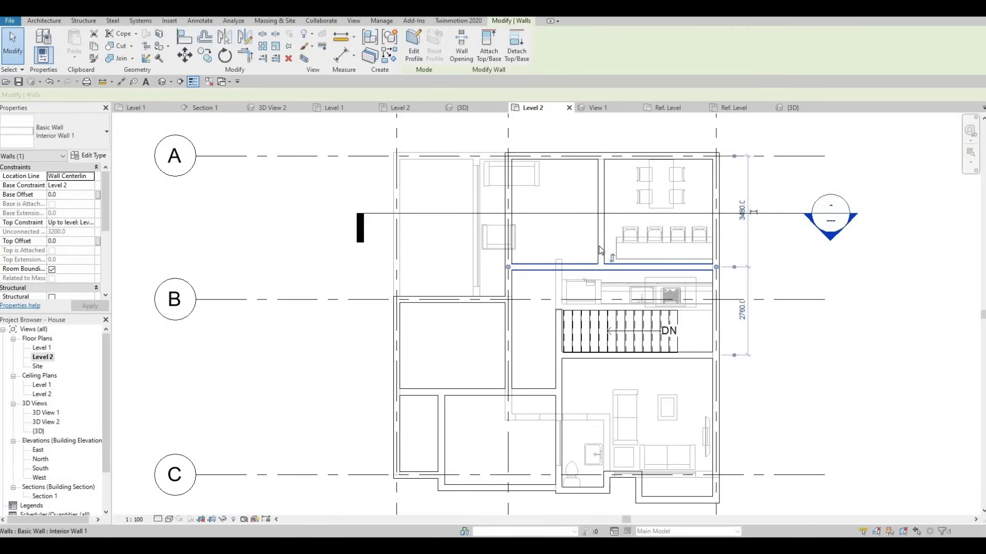
{"action": "left_click", "coordinate": [660, 293]}
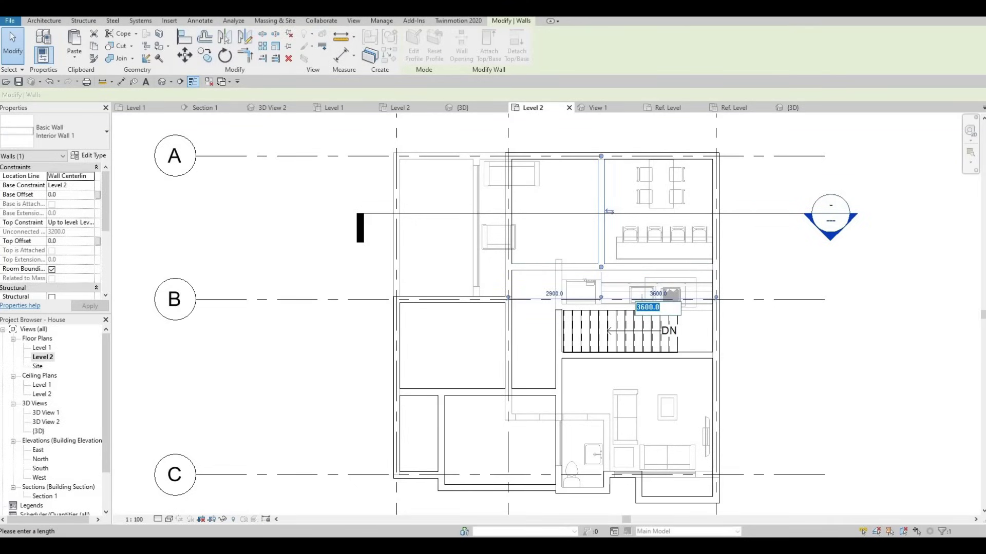
{"action": "key", "text": "Return"}
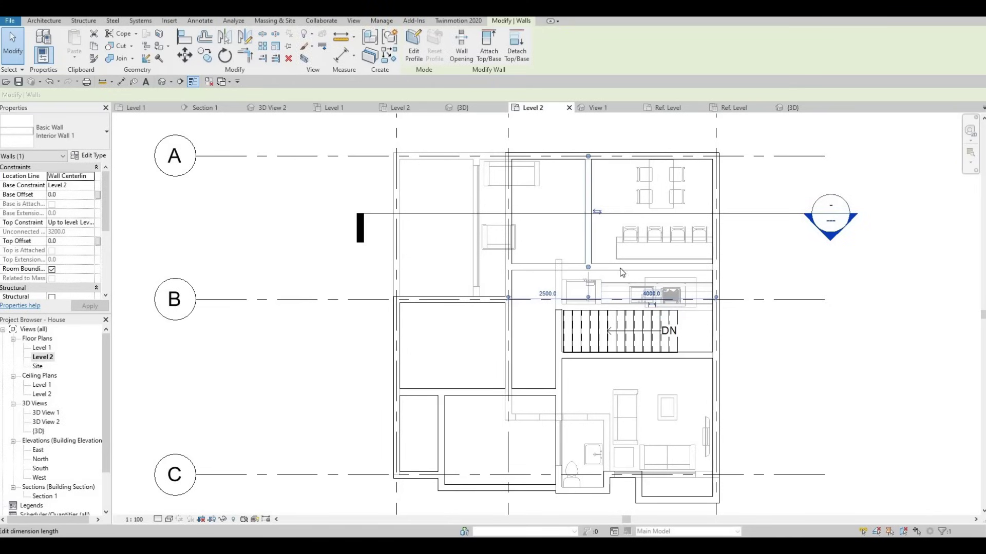
{"action": "key", "text": "Escape"}
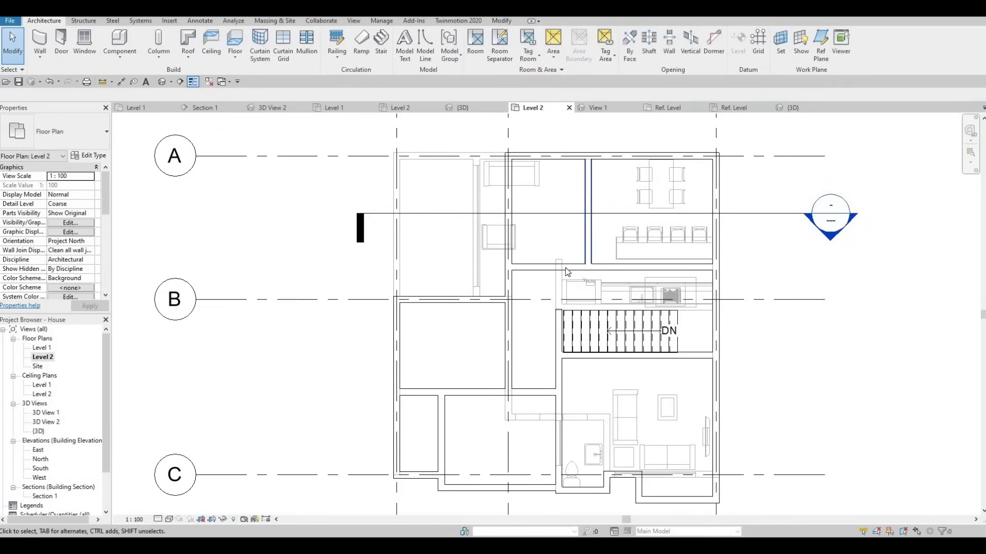
Step: Trim the dividing wall and the horizontal interior wall to a corner, removing the part running west to grid 2
{"action": "left_click", "coordinate": [586, 253]}
{"action": "left_click", "coordinate": [595, 263]}
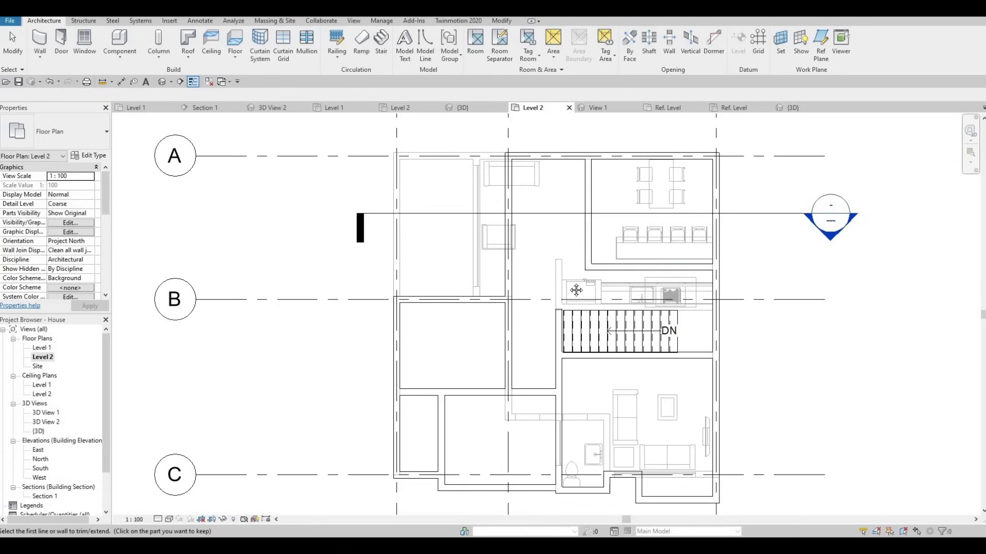
{"action": "middle_click_drag", "start_coordinate": [602, 237], "coordinate": [614, 219]}
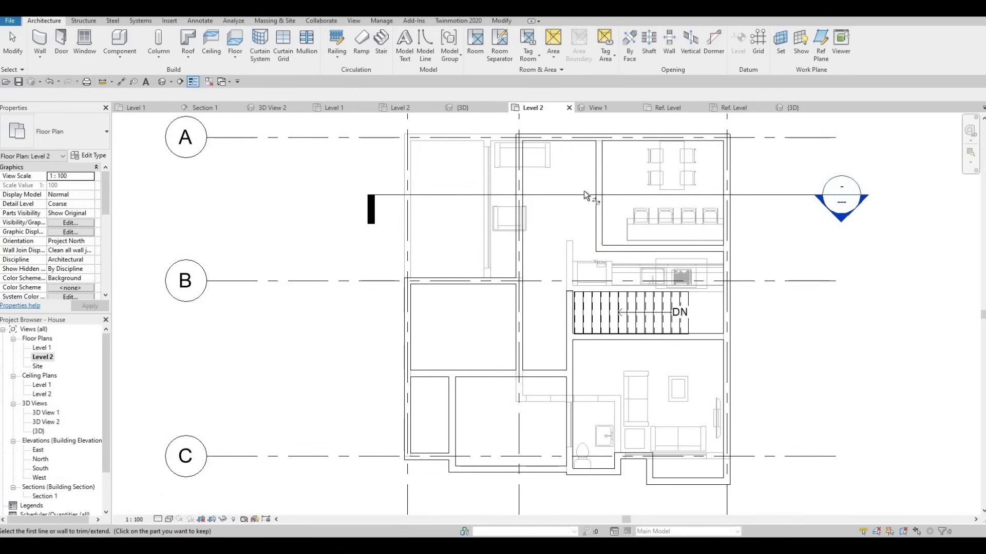
{"action": "mouse_move", "coordinate": [638, 242]}
{"action": "middle_mouse_down"}
{"action": "mouse_move", "coordinate": [634, 225]}
{"action": "mouse_move", "coordinate": [626, 236]}
{"action": "middle_mouse_up"}
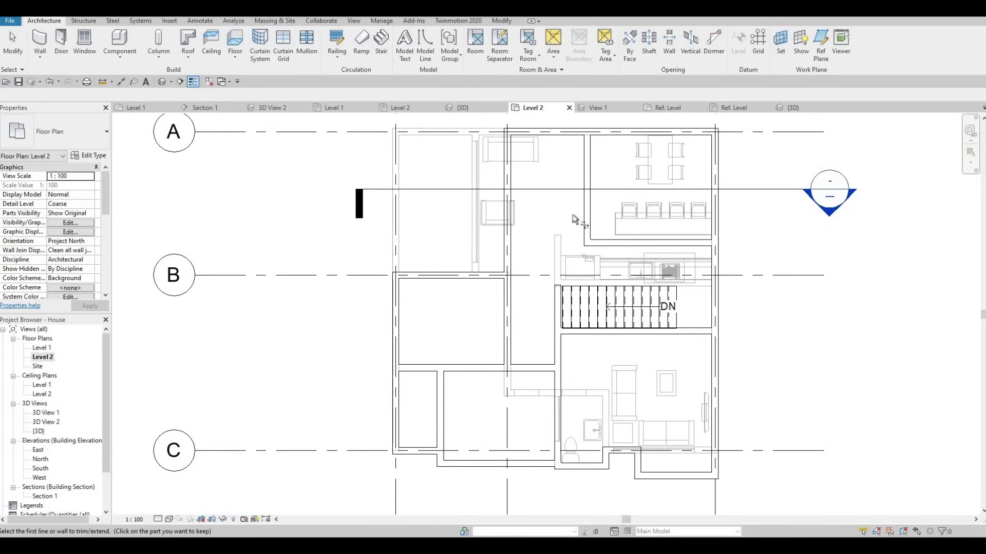
Step: Draw a 2500 mm interior wall from the dividing wall west to the grid 2 exterior wall, about 1100 mm south of grid A
{"action": "left_click", "coordinate": [39, 40]}
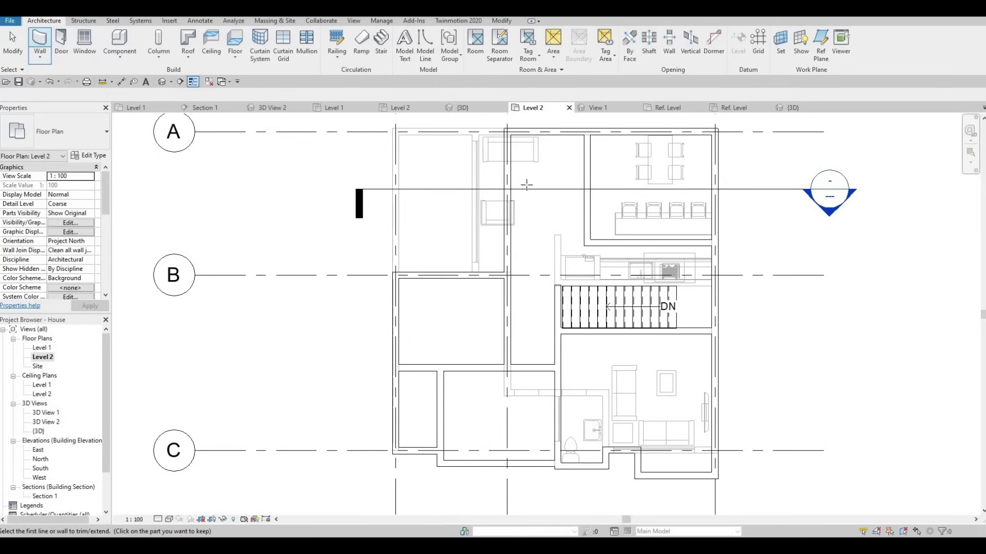
{"action": "left_click", "coordinate": [587, 167]}
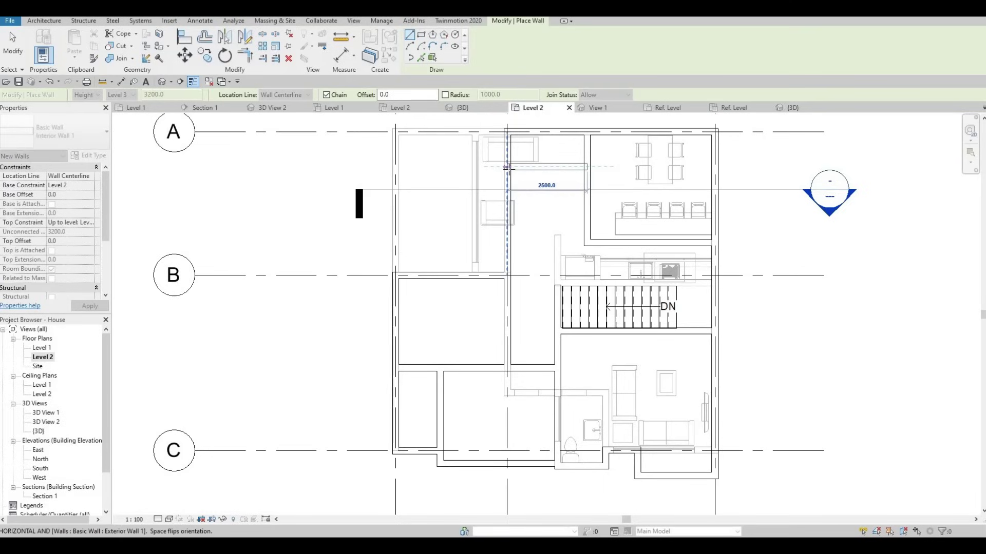
{"action": "left_click", "coordinate": [546, 175]}
{"action": "key", "text": "Escape"}
{"action": "key", "text": "Escape"}
Step: Set the short horizontal wall's distance from the grid A exterior wall to 1400 mm
{"action": "left_click", "coordinate": [547, 175]}
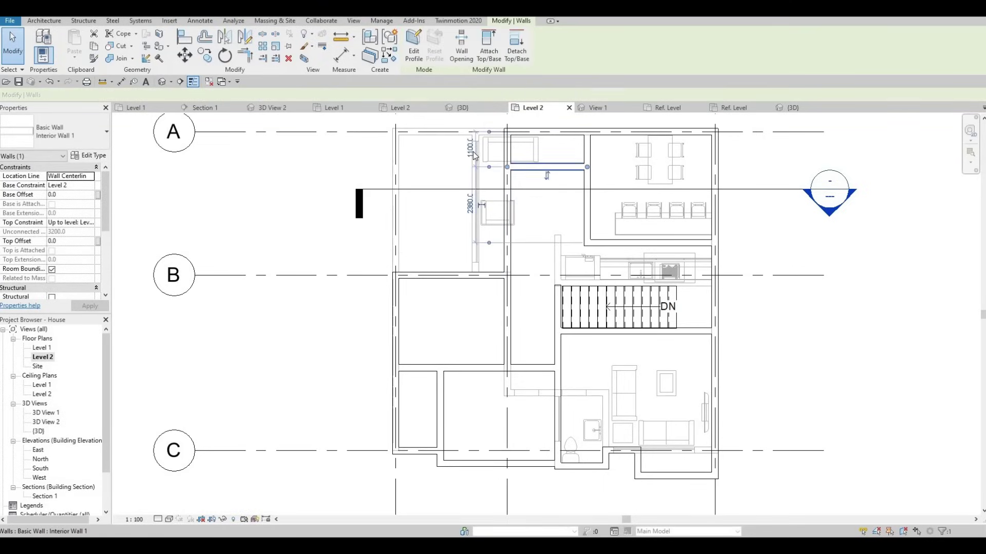
{"action": "left_click", "coordinate": [469, 147]}
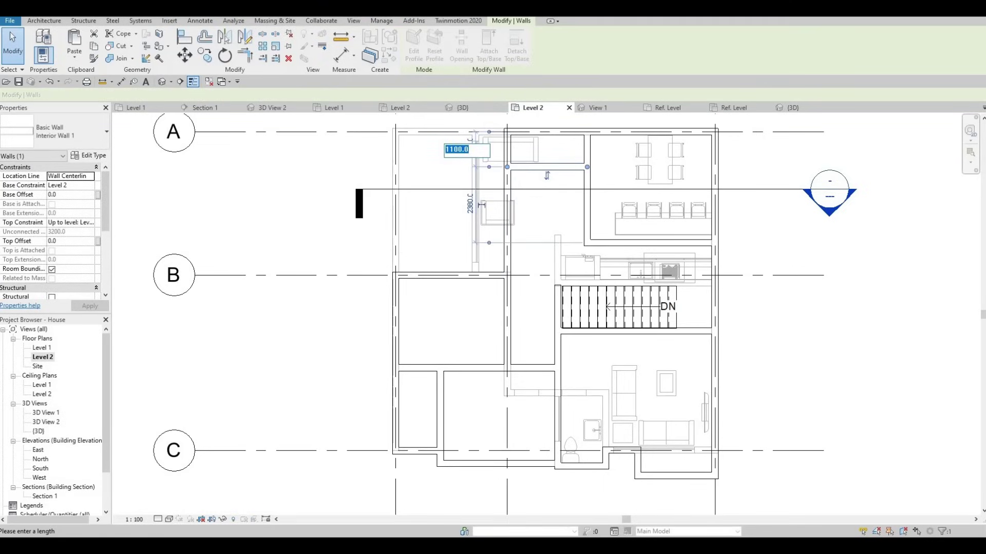
{"action": "key", "text": "Return"}
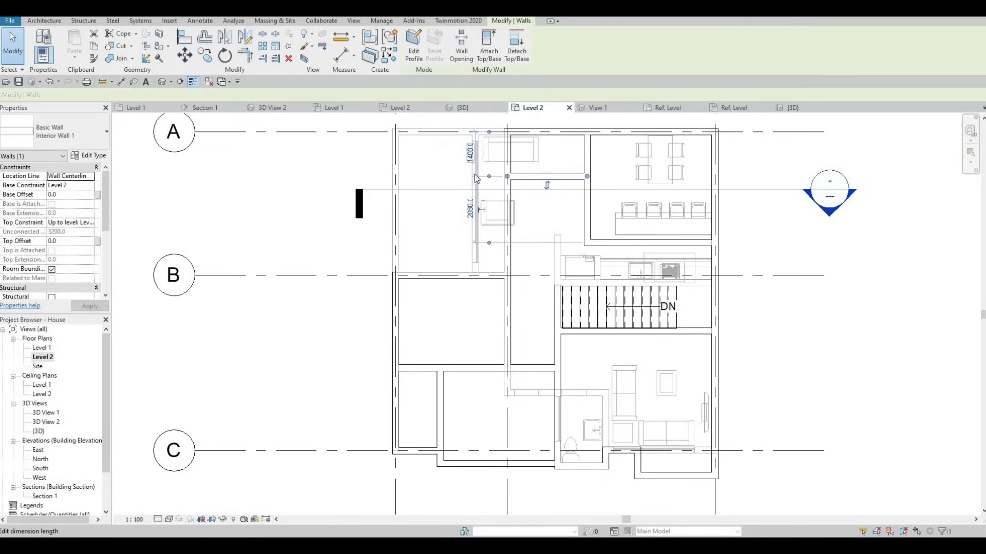
{"action": "key", "text": "Escape"}
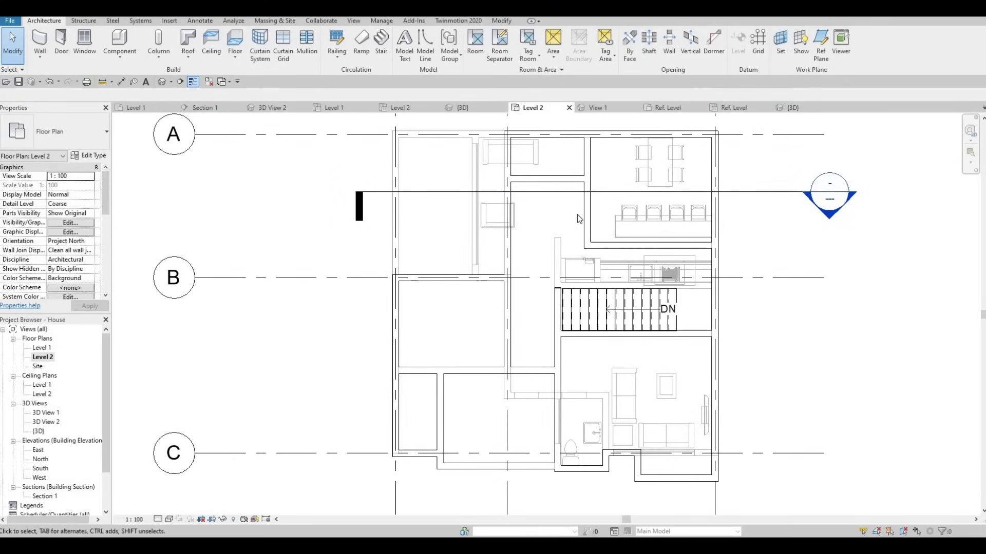
Step: Turn off the Level 2 plan's underlay by setting its base level range to None
{"action": "middle_click_drag", "start_coordinate": [556, 175], "coordinate": [544, 185]}
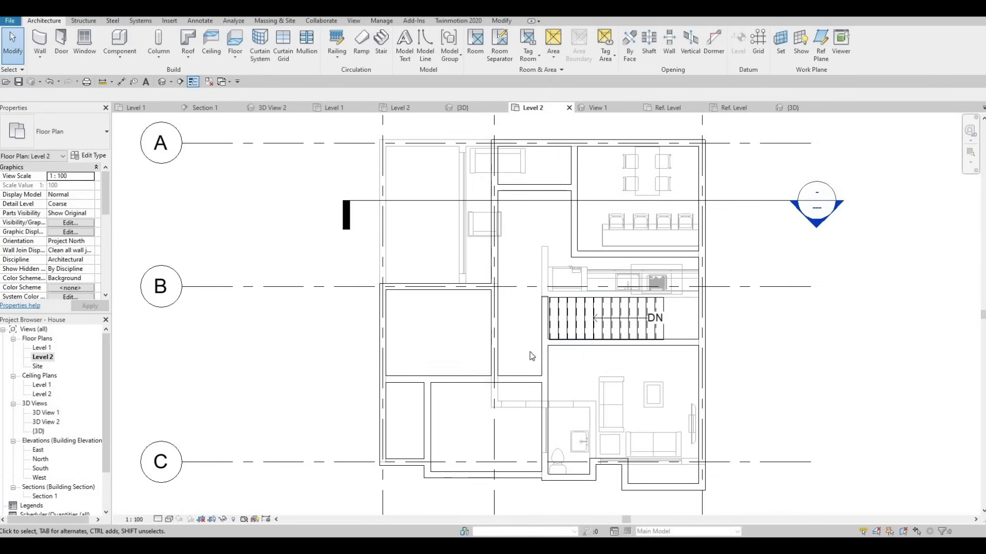
{"action": "middle_click_drag", "start_coordinate": [532, 355], "coordinate": [512, 272]}
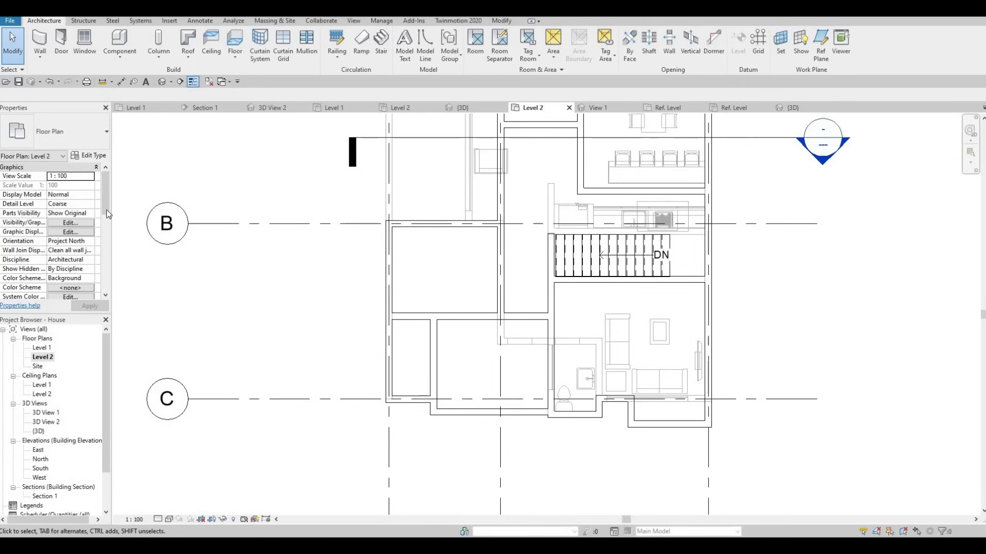
{"action": "scroll", "coordinate": [43, 243], "scroll_direction": "down", "scroll_amount": 3}
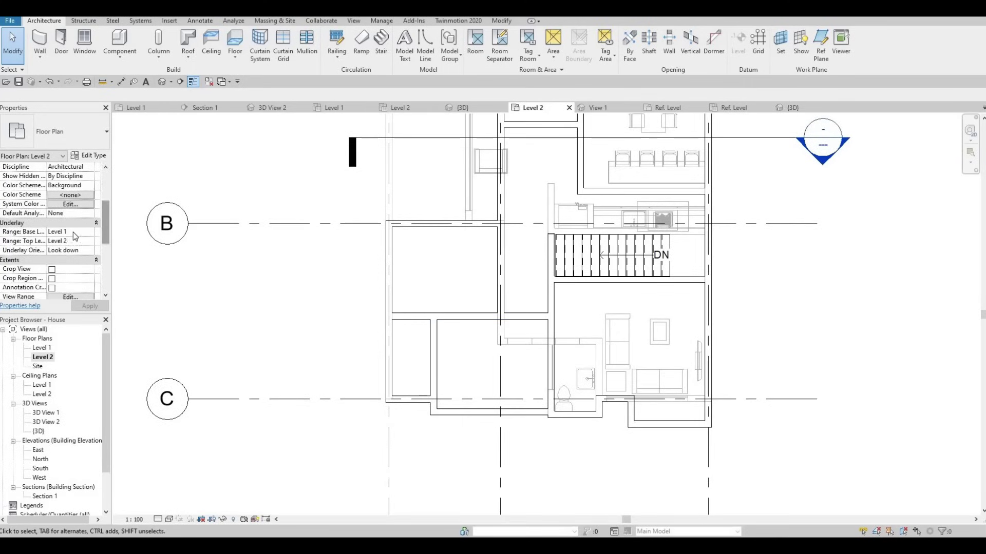
{"action": "left_click", "coordinate": [90, 233]}
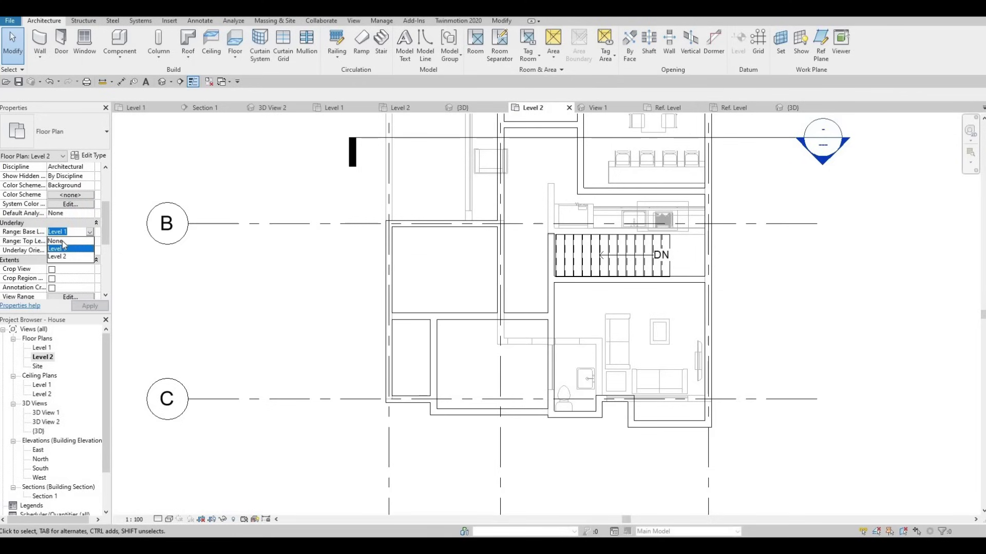
{"action": "left_click", "coordinate": [59, 241]}
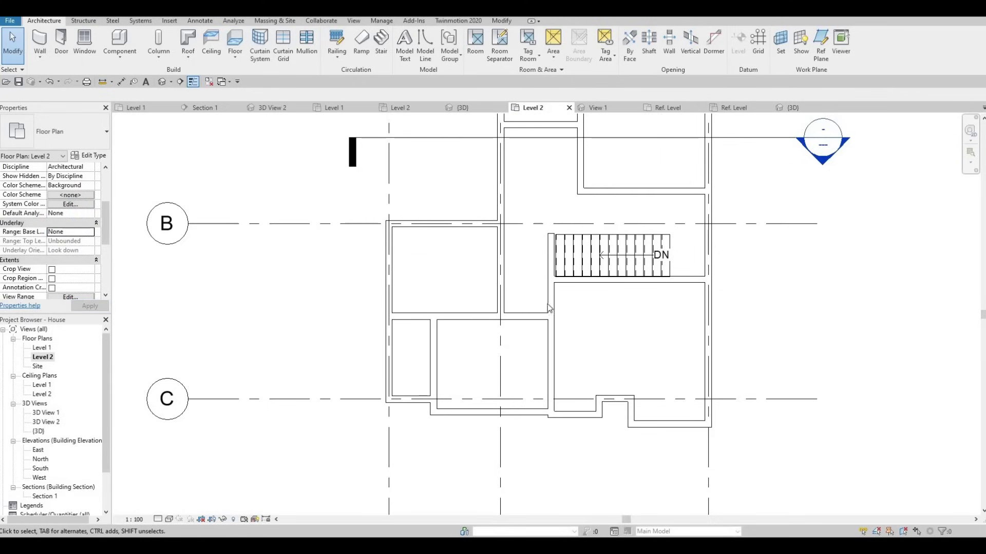
Step: Place a 0762 x 2032mm M_Single-Flush door in the southwest bedroom's north wall, centred 600 mm west of the dividing wall and swinging into the bedroom
{"action": "scroll", "coordinate": [525, 256], "scroll_direction": "down", "scroll_amount": 3}
{"action": "scroll", "coordinate": [531, 254], "scroll_direction": "up", "scroll_amount": 2}
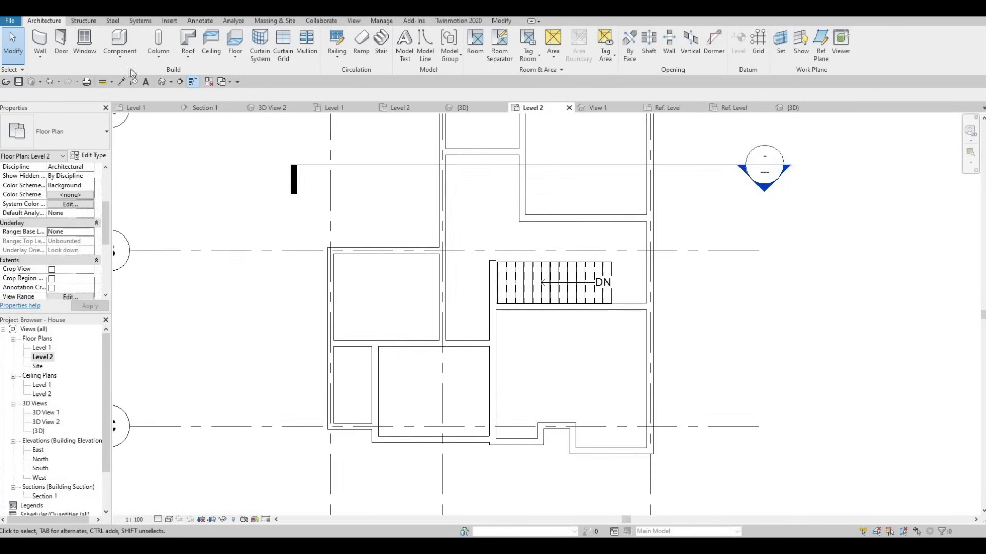
{"action": "left_click", "coordinate": [61, 41]}
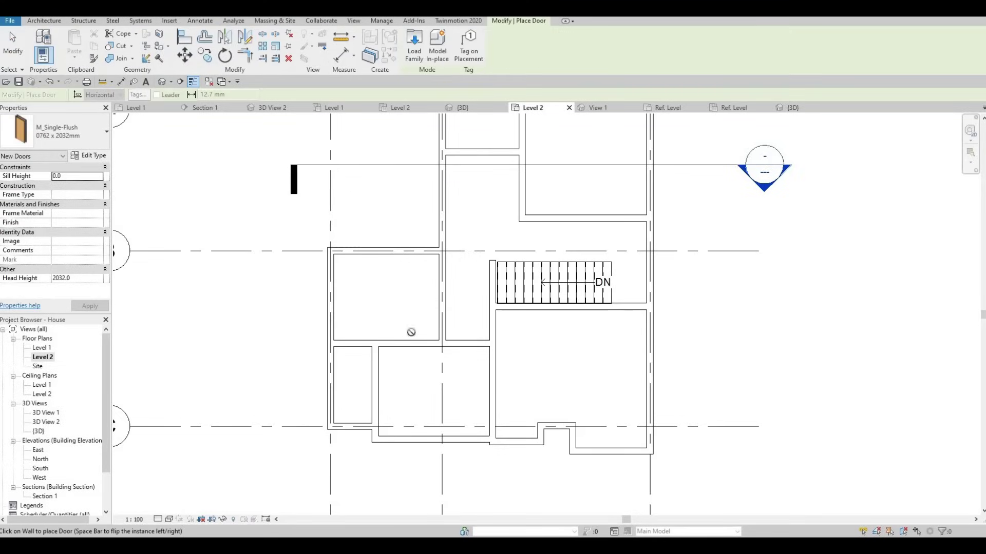
{"action": "left_click", "coordinate": [464, 347]}
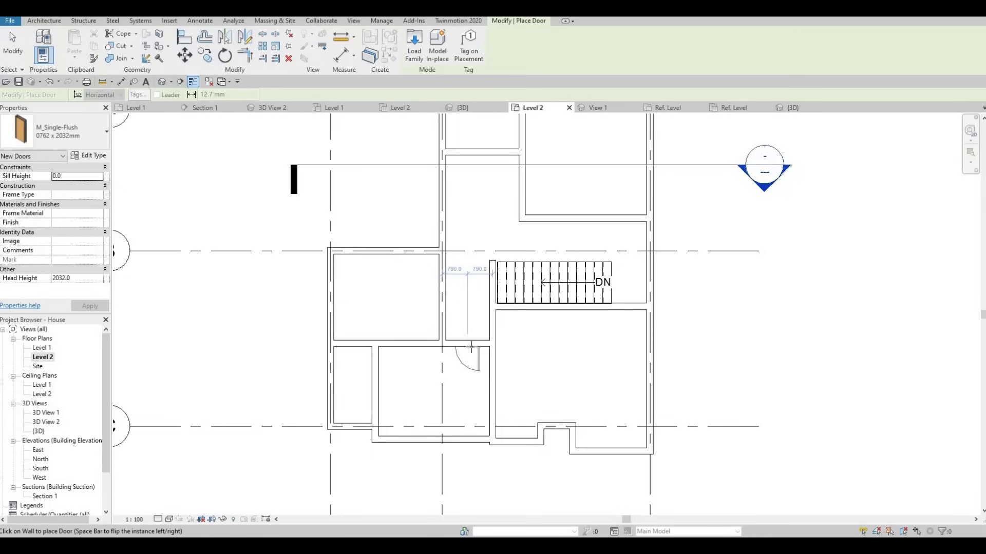
{"action": "left_click", "coordinate": [476, 344]}
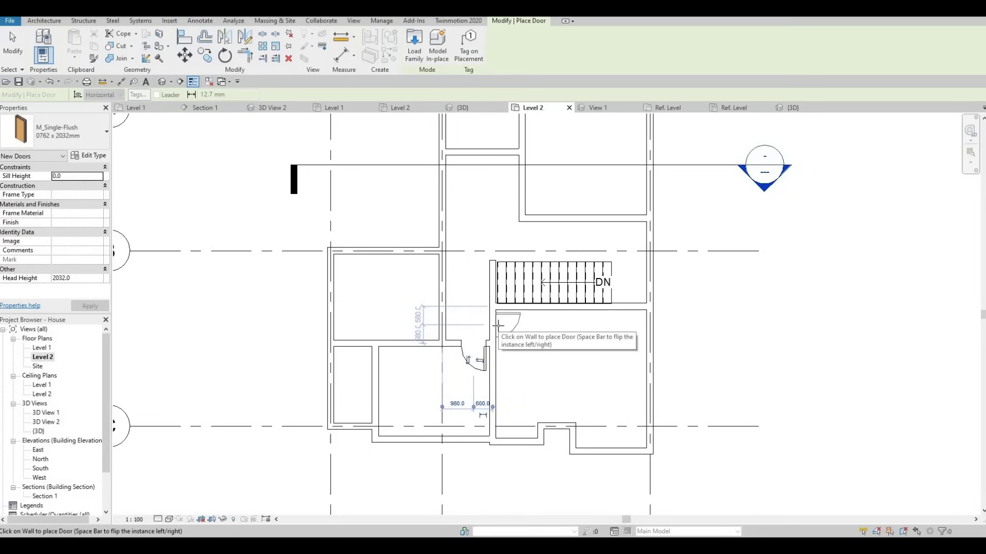
Step: Add inward-swinging single-flush doors at the north end of the southeast bedroom's west wall and the east end of the north bedroom's south wall
{"action": "left_click", "coordinate": [532, 311]}
{"action": "middle_click_drag", "start_coordinate": [611, 274], "coordinate": [600, 321]}
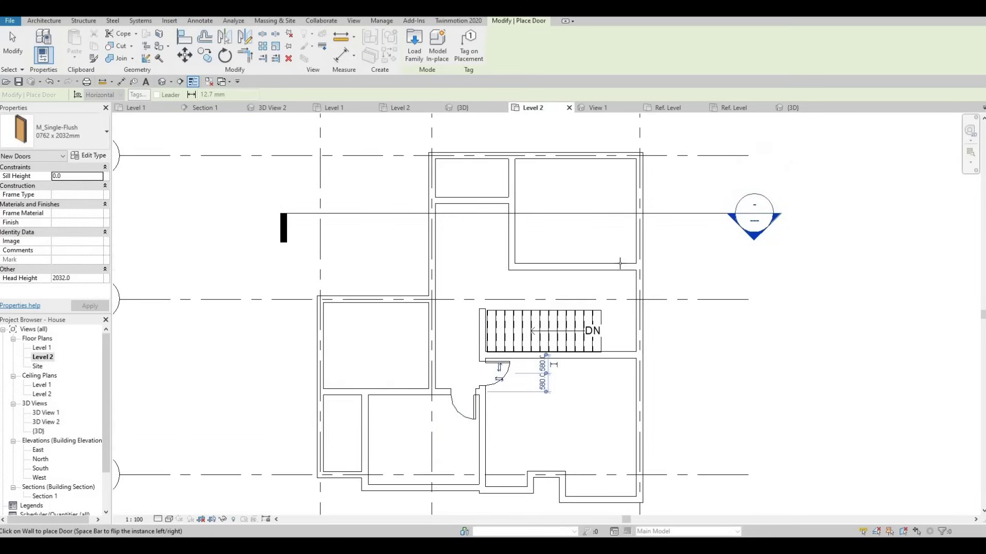
{"action": "key", "text": "space"}
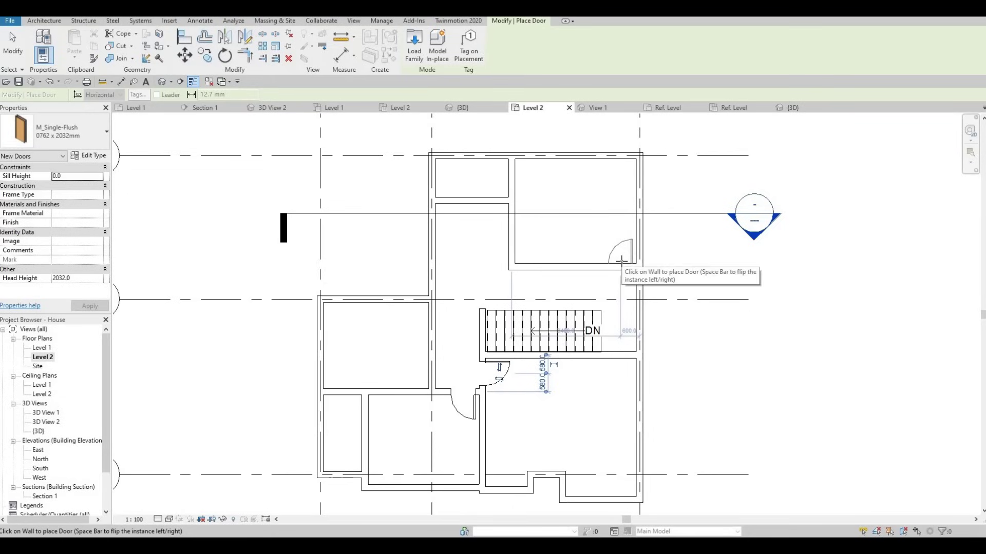
{"action": "left_click", "coordinate": [622, 265]}
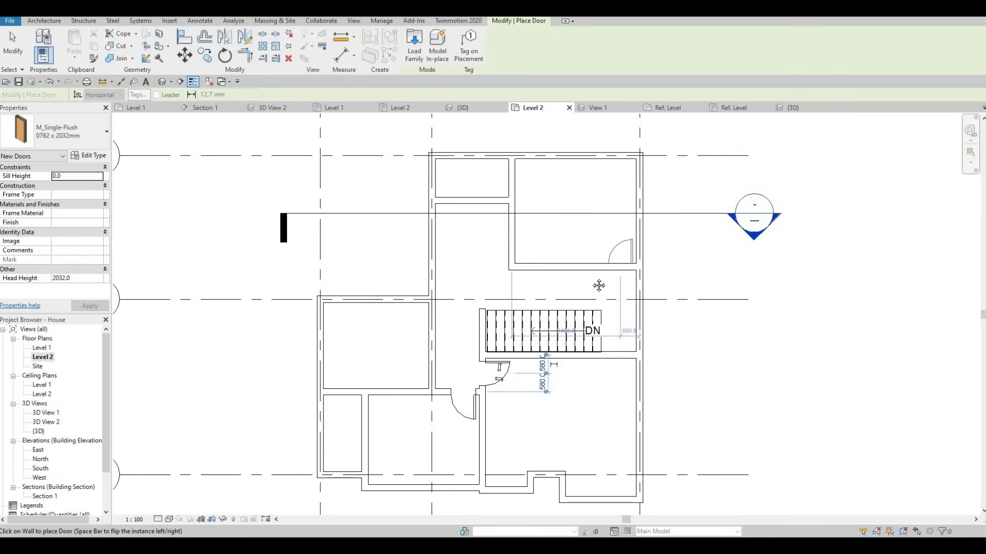
{"action": "middle_click_drag", "start_coordinate": [579, 385], "coordinate": [570, 410]}
{"action": "scroll", "coordinate": [569, 410], "scroll_direction": "down", "scroll_amount": 3}
{"action": "scroll", "coordinate": [515, 358], "scroll_direction": "up", "scroll_amount": 3}
{"action": "scroll", "coordinate": [516, 358], "scroll_direction": "up", "scroll_amount": 1}
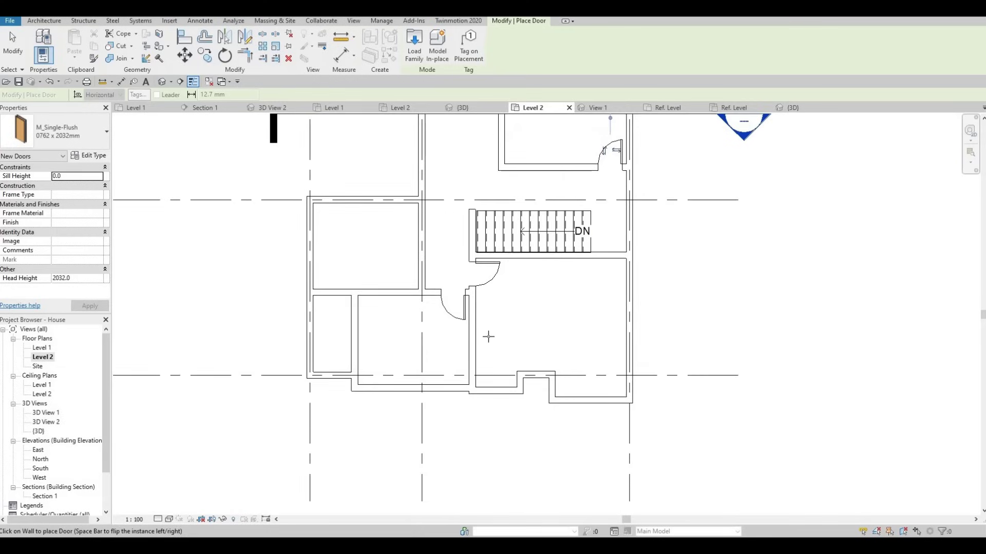
{"action": "middle_click_drag", "start_coordinate": [488, 334], "coordinate": [499, 370]}
{"action": "scroll", "coordinate": [389, 332], "scroll_direction": "down", "scroll_amount": 1}
{"action": "middle_click_drag", "start_coordinate": [270, 178], "coordinate": [322, 187]}
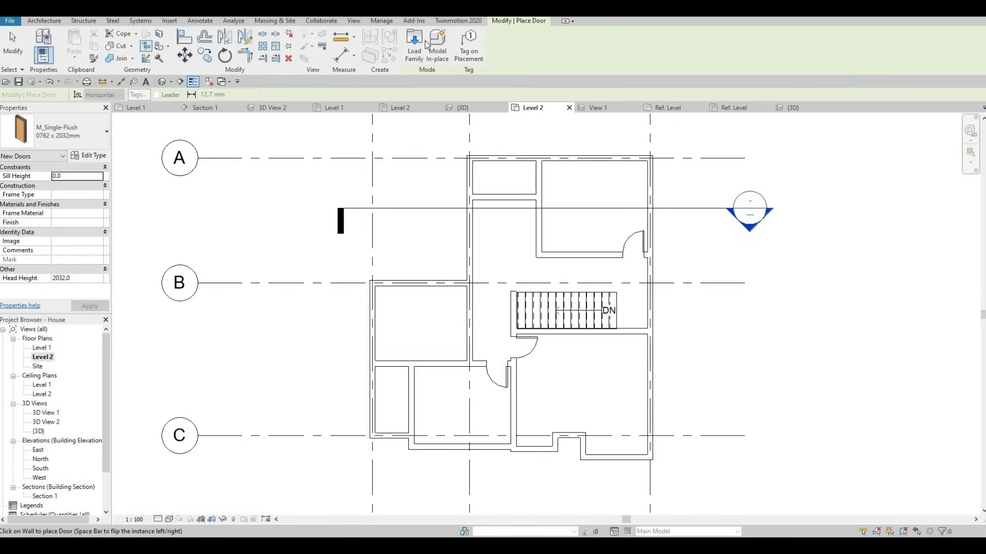
Step: Try to load the M_Bed-Box family from the Canada library's Furniture Beds folder, and end door placement
{"action": "left_click", "coordinate": [169, 22]}
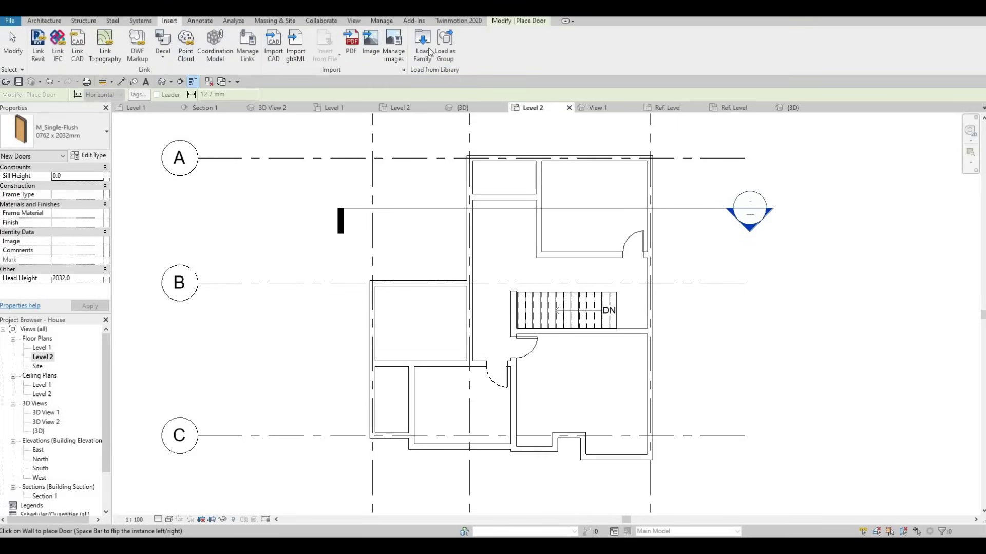
{"action": "left_click", "coordinate": [423, 47]}
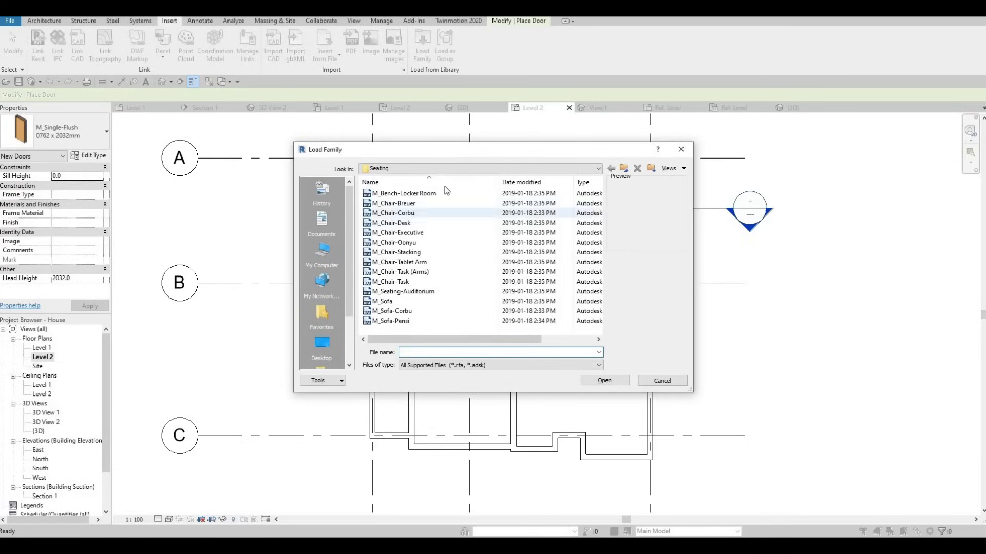
{"action": "left_click", "coordinate": [447, 168]}
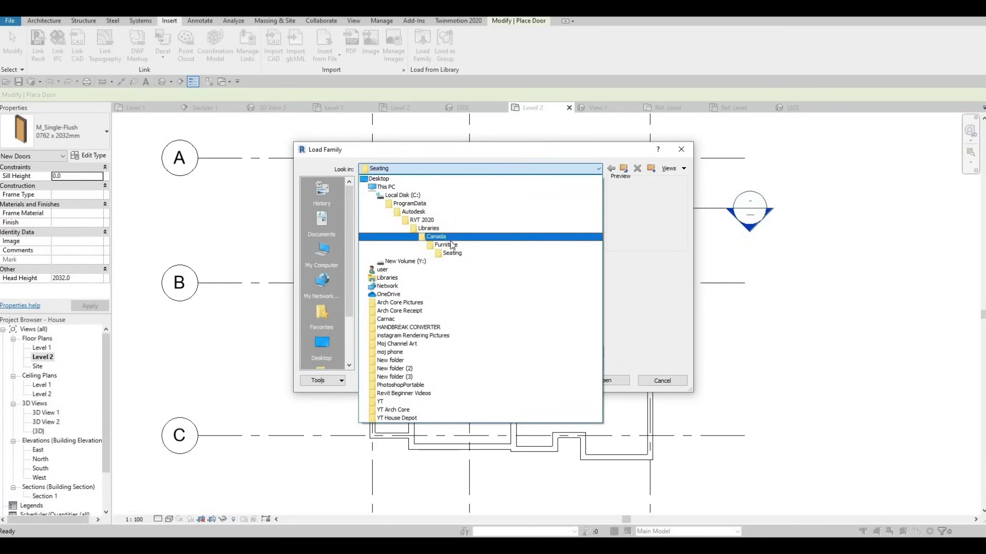
{"action": "left_click", "coordinate": [446, 237]}
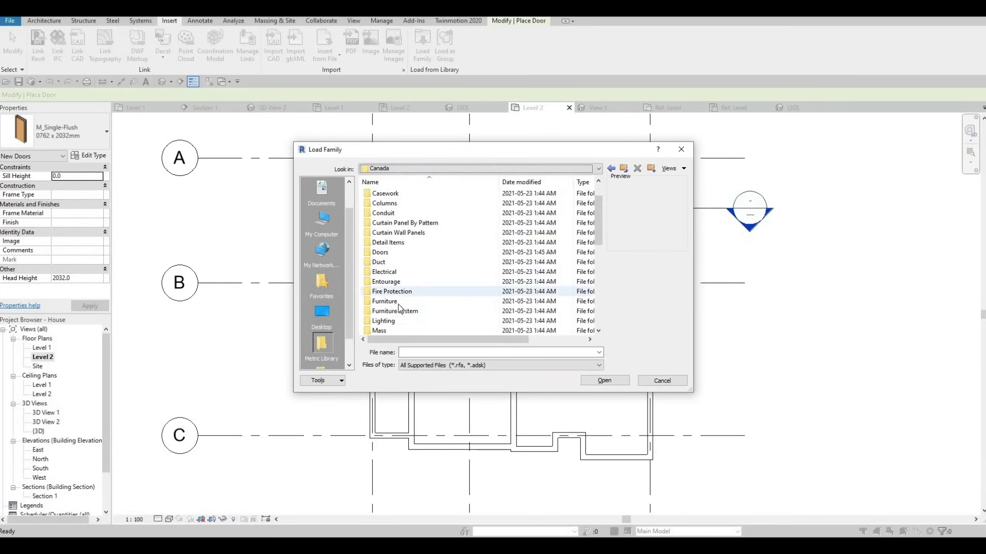
{"action": "double_click", "coordinate": [390, 302]}
{"action": "double_click", "coordinate": [382, 194]}
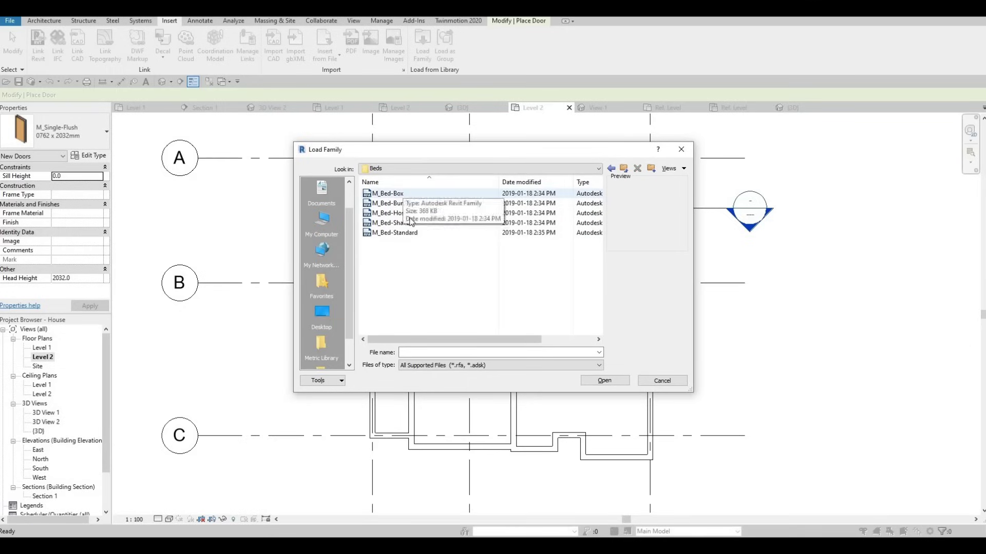
{"action": "left_click", "coordinate": [387, 194]}
{"action": "left_click", "coordinate": [590, 380]}
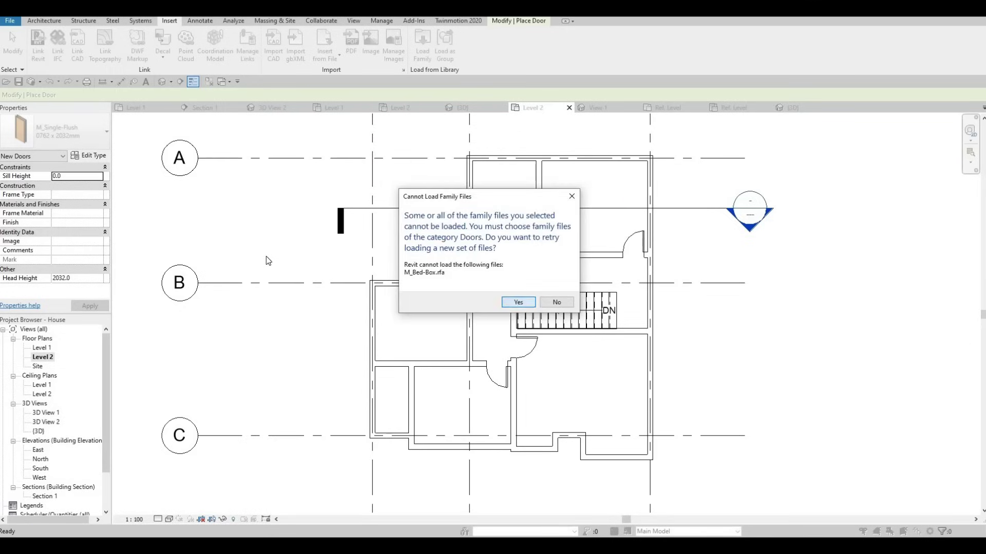
{"action": "key", "text": "Escape"}
{"action": "key", "text": "Escape"}
{"action": "key", "text": "Escape"}
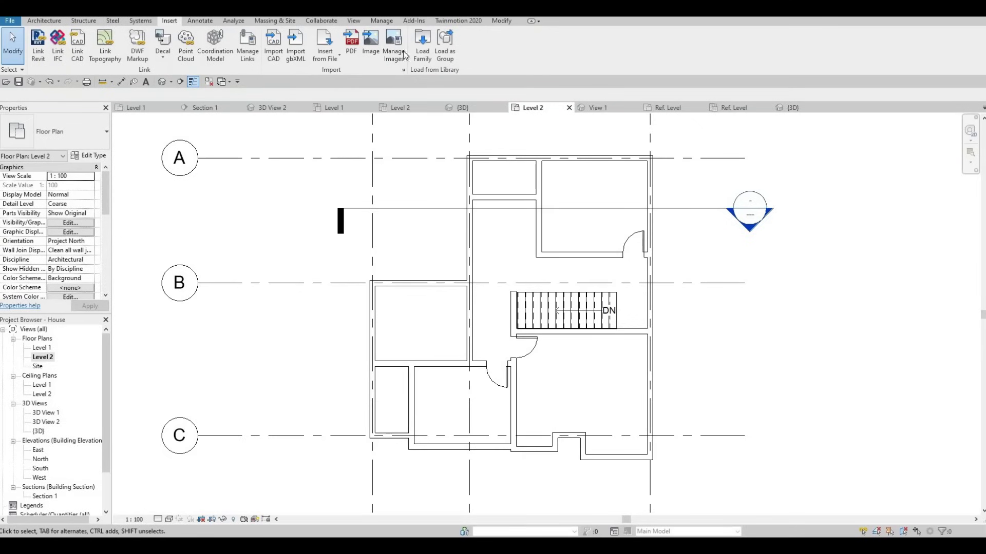
Step: Load the M_Bed-Box family from the Beds folder into the project
{"action": "left_click", "coordinate": [422, 44]}
{"action": "left_click", "coordinate": [390, 203]}
{"action": "left_click", "coordinate": [387, 193], "text": "ctrl"}
{"action": "left_click", "coordinate": [605, 381]}
Step: Place a 1525 x 2007mm Queen M_Bed-Box in the southwest bedroom, head against the north wall and 1480 mm west of the dividing wall
{"action": "left_click", "coordinate": [45, 21]}
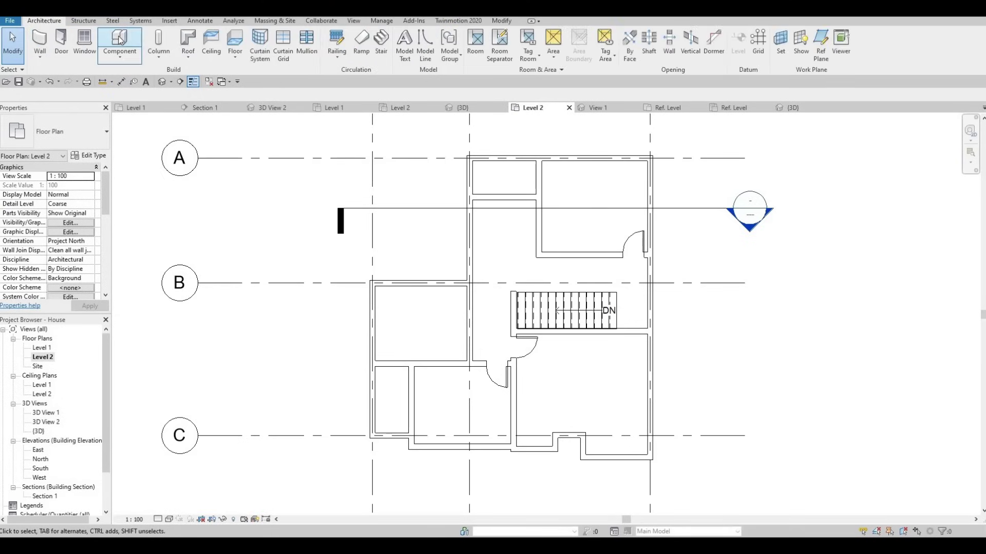
{"action": "left_click", "coordinate": [124, 60]}
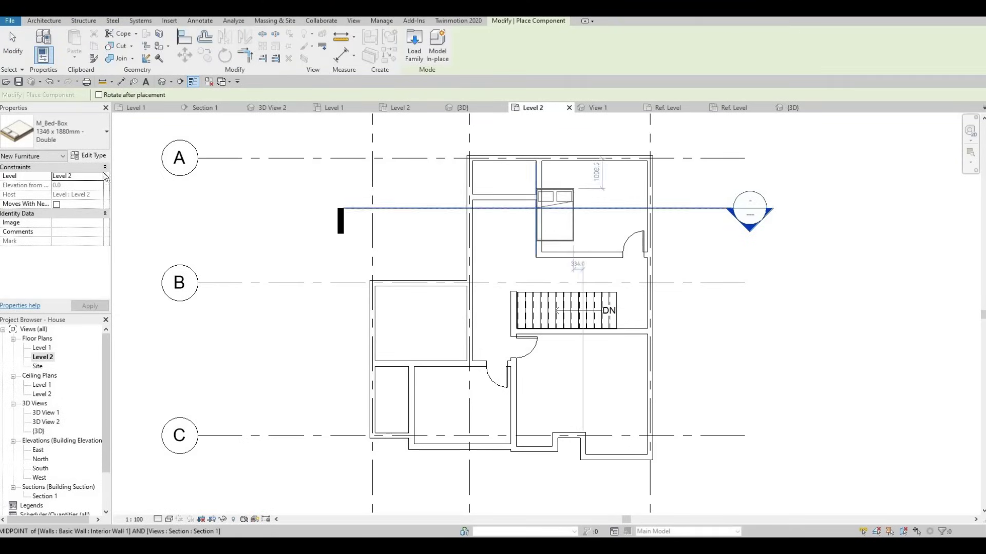
{"action": "left_click", "coordinate": [75, 135]}
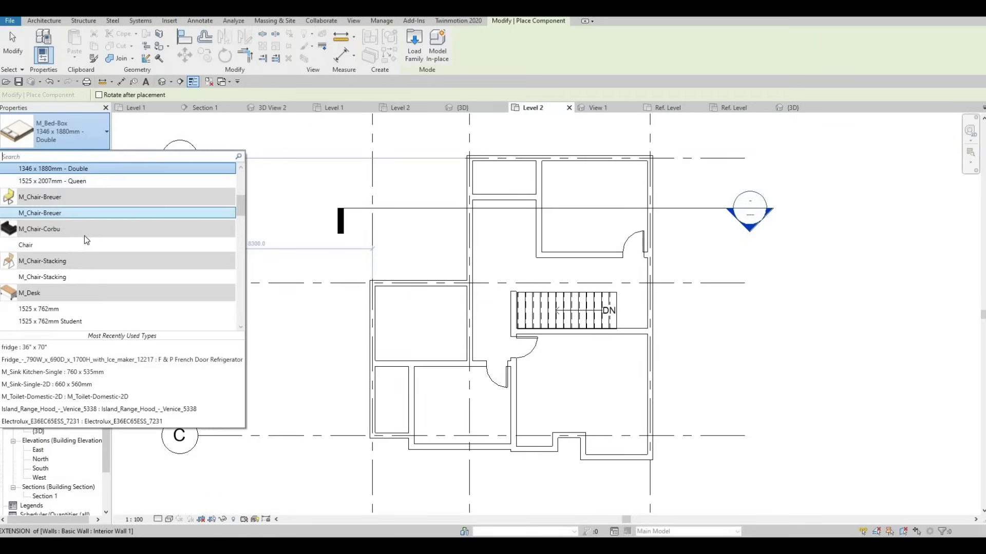
{"action": "scroll", "coordinate": [88, 238], "scroll_direction": "up", "scroll_amount": 1}
{"action": "left_click", "coordinate": [77, 230]}
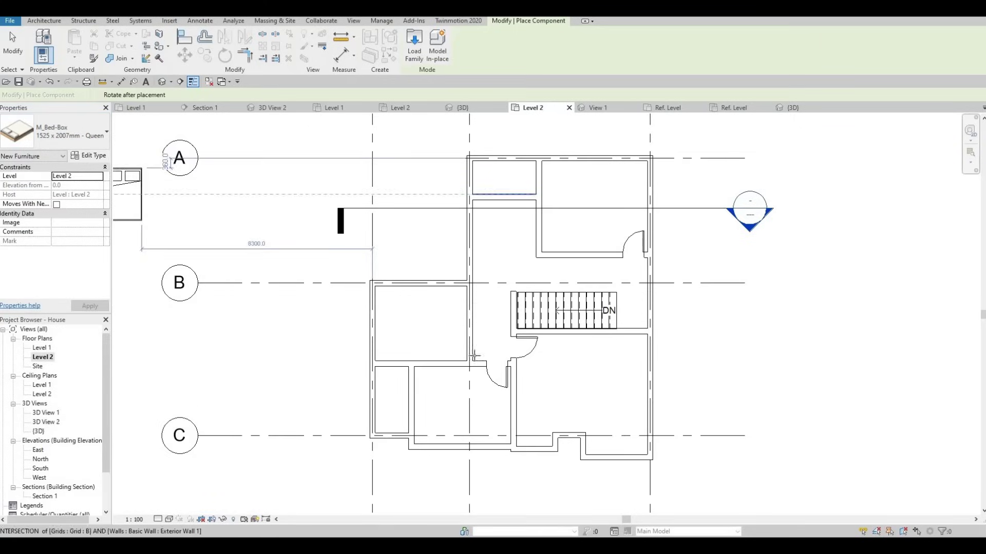
{"action": "middle_click_drag", "start_coordinate": [449, 392], "coordinate": [442, 373]}
{"action": "scroll", "coordinate": [443, 373], "scroll_direction": "up", "scroll_amount": 2}
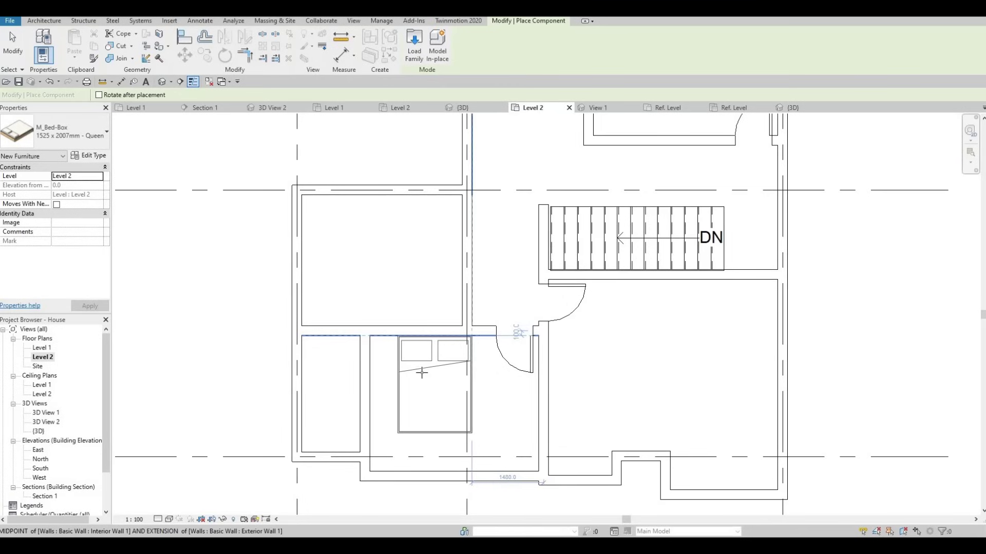
{"action": "left_click", "coordinate": [636, 352]}
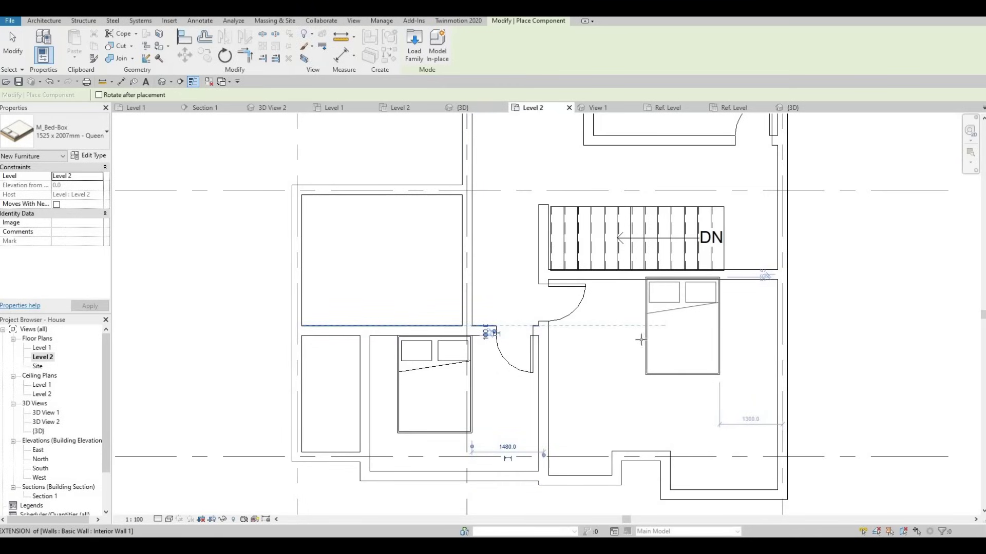
Step: Place rotated Queen beds in the southeast bedroom with the head against the west wall and in the north bedroom with the head against the south wall
{"action": "key", "text": "space"}
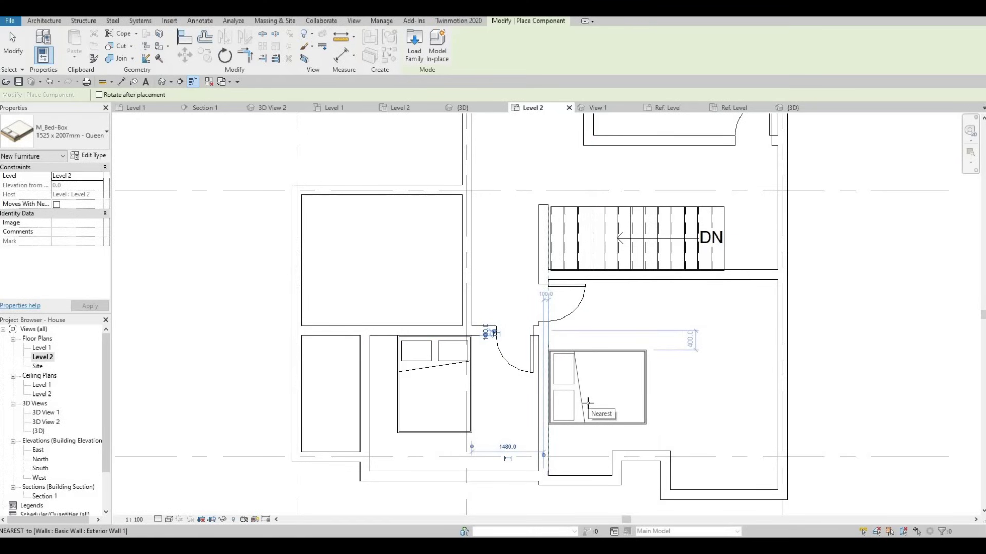
{"action": "left_click", "coordinate": [596, 403]}
{"action": "scroll", "coordinate": [619, 359], "scroll_direction": "down", "scroll_amount": 2}
{"action": "scroll", "coordinate": [617, 360], "scroll_direction": "up", "scroll_amount": 1}
{"action": "scroll", "coordinate": [617, 361], "scroll_direction": "down", "scroll_amount": 2}
{"action": "middle_click_drag", "start_coordinate": [636, 267], "coordinate": [636, 298]}
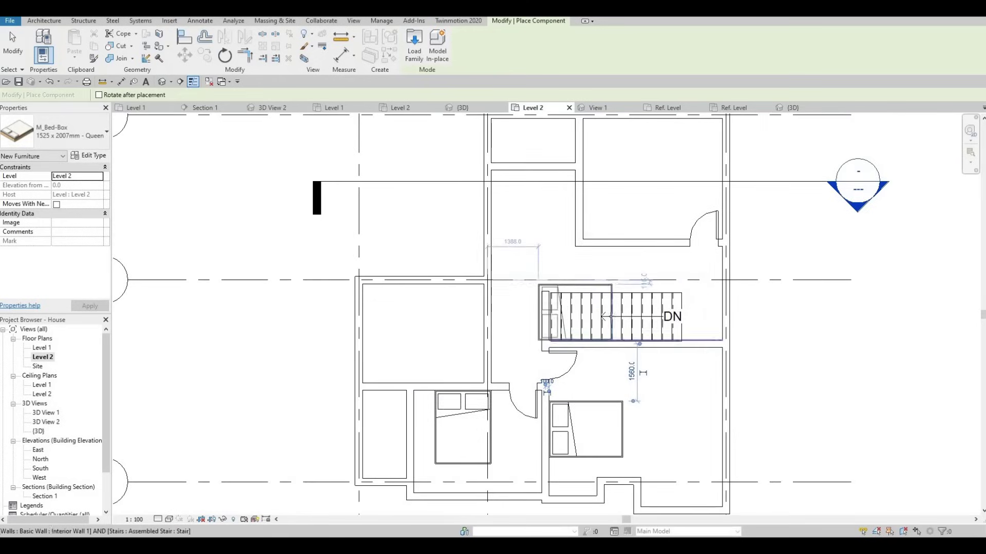
{"action": "scroll", "coordinate": [655, 245], "scroll_direction": "up", "scroll_amount": 2}
{"action": "key", "text": "space"}
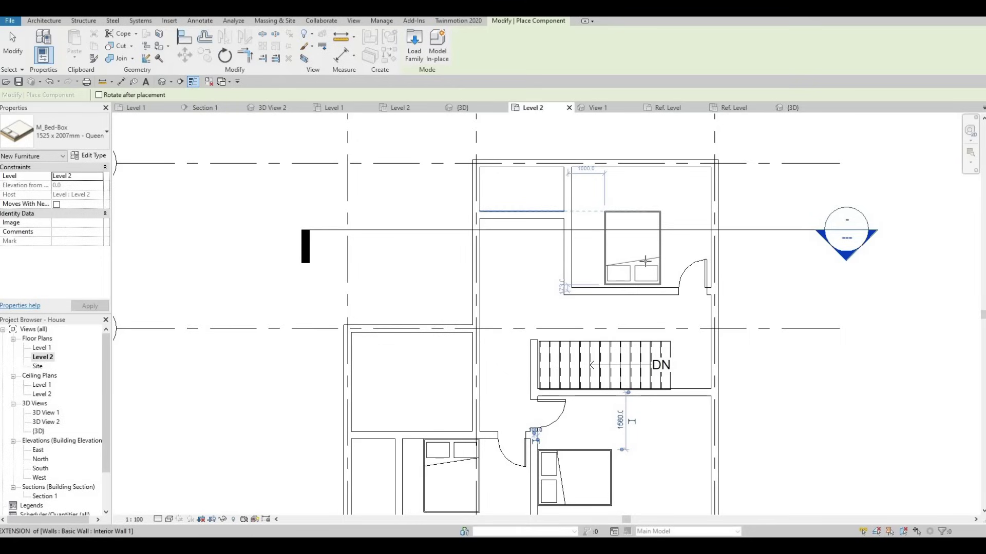
{"action": "scroll", "coordinate": [644, 259], "scroll_direction": "up", "scroll_amount": 2}
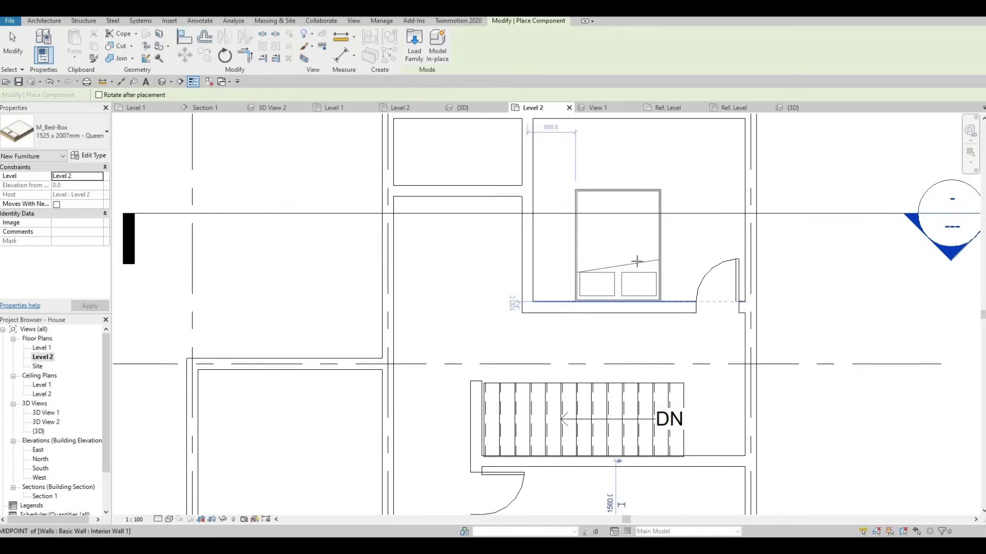
{"action": "left_click", "coordinate": [633, 265]}
{"action": "key", "text": "Escape"}
{"action": "key", "text": "Escape"}
Step: Place a 0965 x 1880mm Twin M_Bed-Box in the southwest corner of the west room, with its head against the south wall
{"action": "scroll", "coordinate": [525, 291], "scroll_direction": "down", "scroll_amount": 3}
{"action": "middle_click_drag", "start_coordinate": [513, 385], "coordinate": [502, 367]}
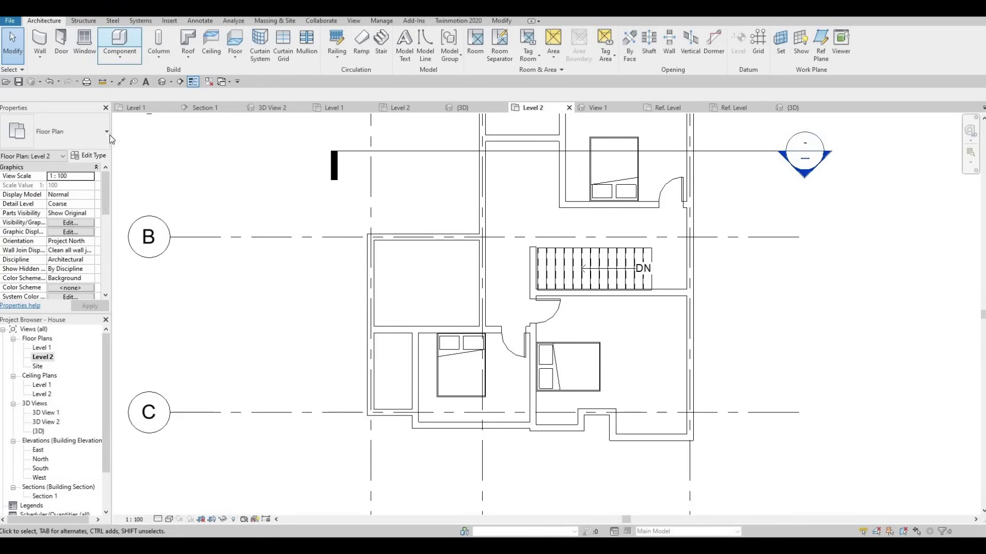
{"action": "left_click", "coordinate": [90, 132]}
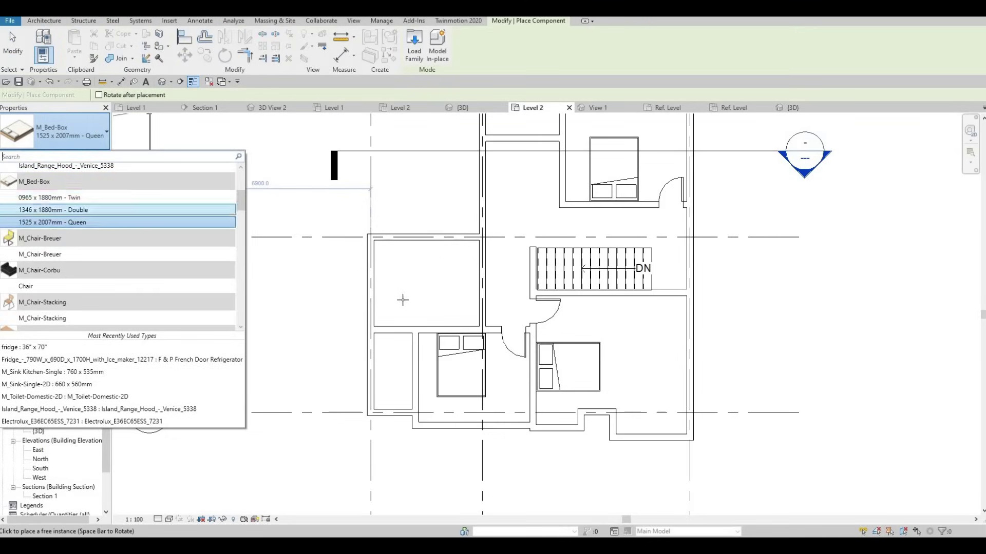
{"action": "left_click", "coordinate": [71, 210]}
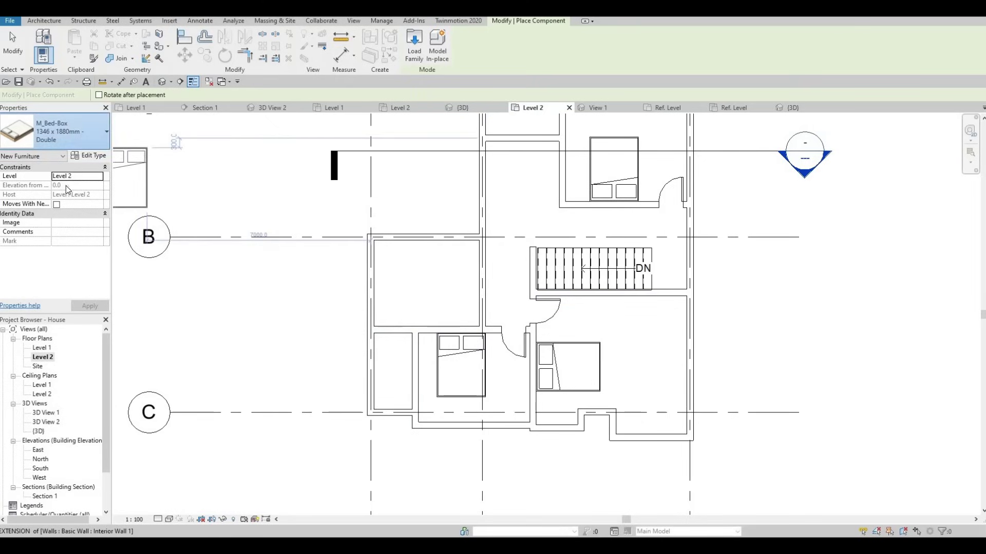
{"action": "left_click", "coordinate": [67, 132]}
{"action": "left_click", "coordinate": [62, 197]}
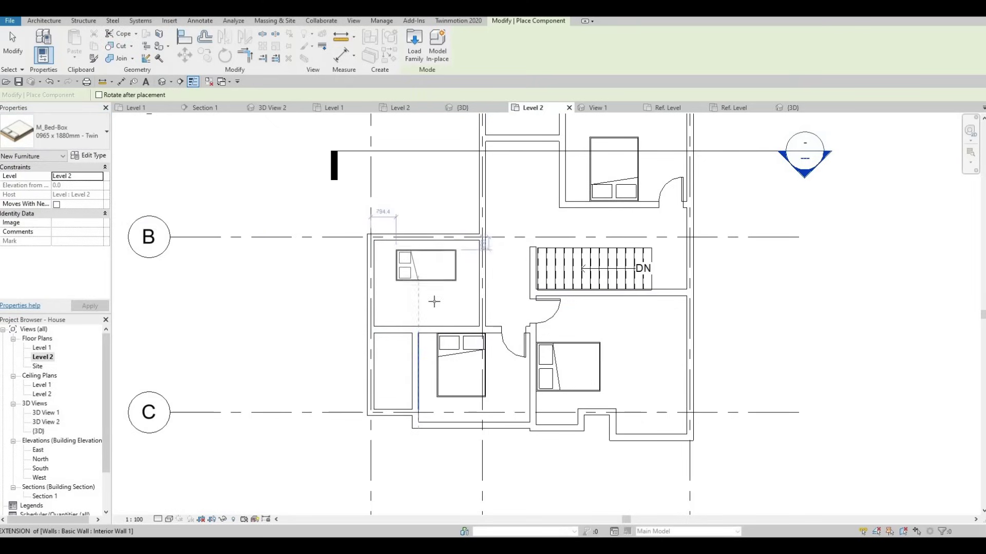
{"action": "key", "text": "space"}
{"action": "key", "text": "space"}
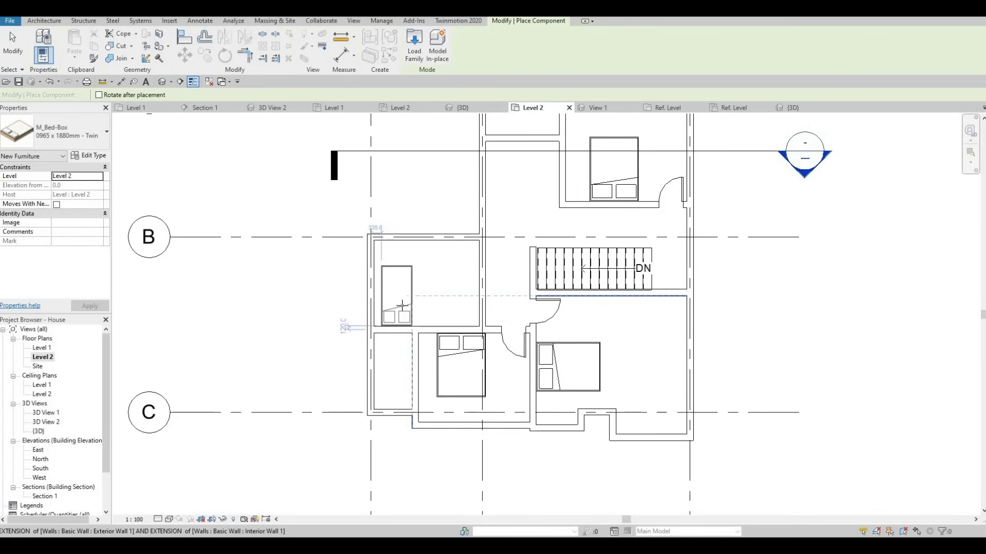
{"action": "left_click", "coordinate": [413, 308]}
{"action": "key", "text": "Escape"}
{"action": "key", "text": "Escape"}
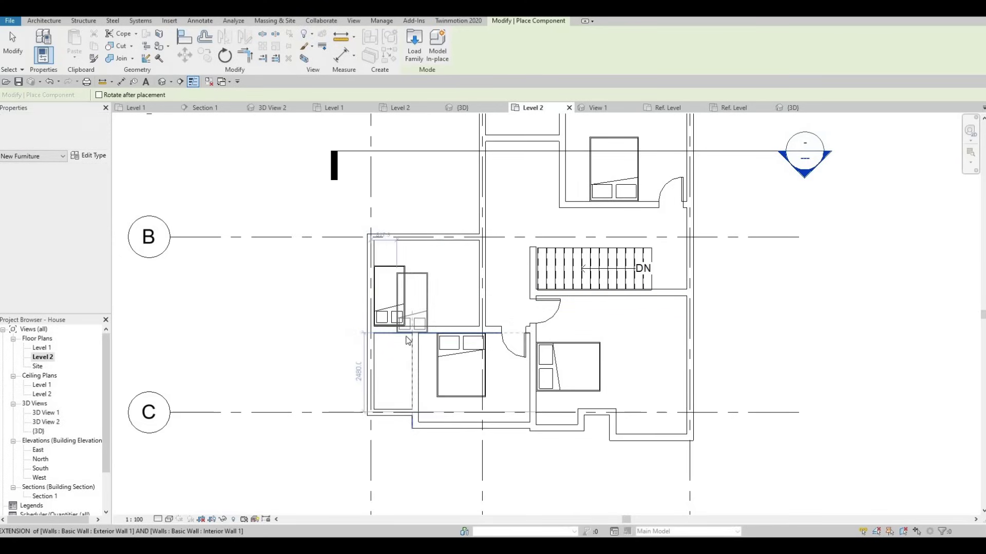
Step: Nudge the horizontal interior wall at the twin bed's head north, to 2840 mm from the grid B exterior wall
{"action": "left_click", "coordinate": [402, 334]}
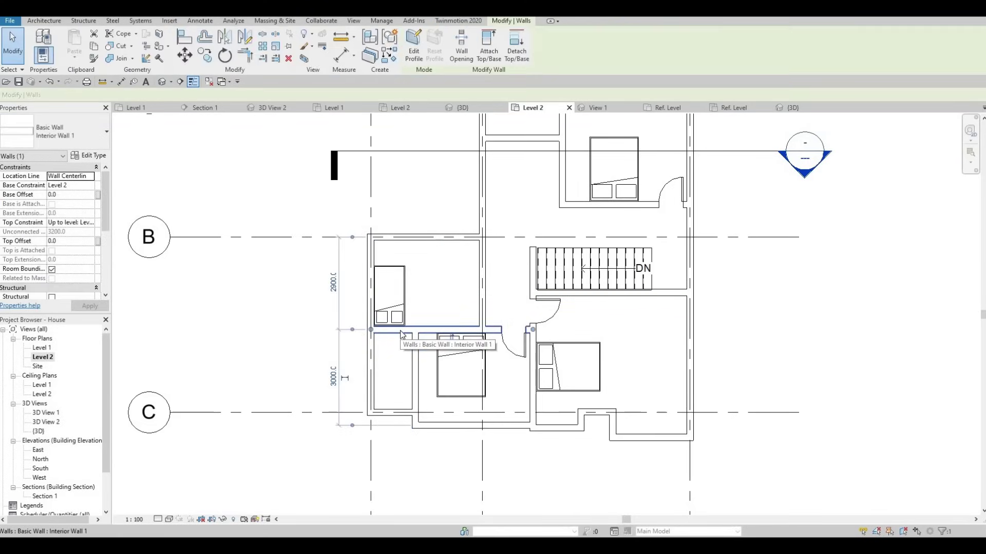
{"action": "key", "text": "Up"}
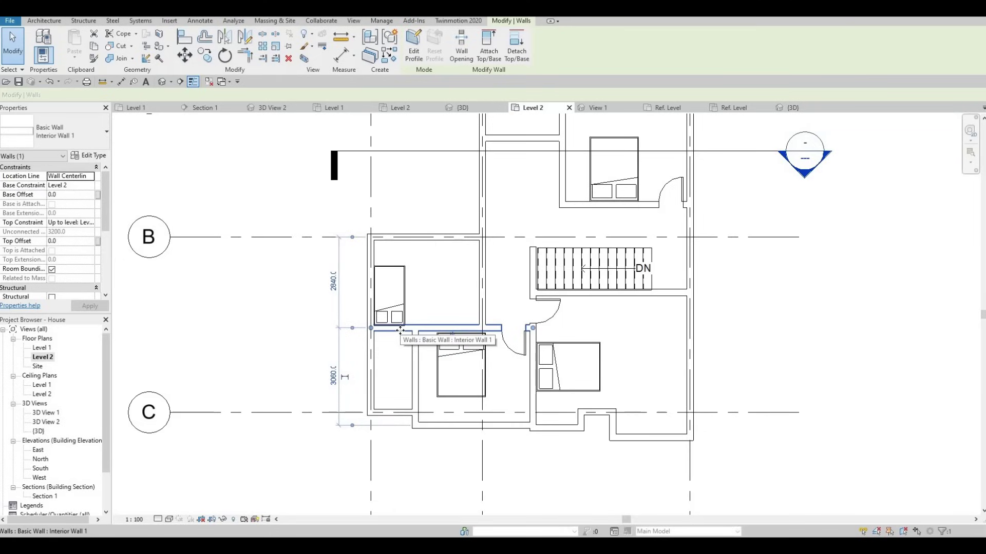
{"action": "key", "text": "Escape"}
{"action": "scroll", "coordinate": [472, 288], "scroll_direction": "up", "scroll_amount": 3}
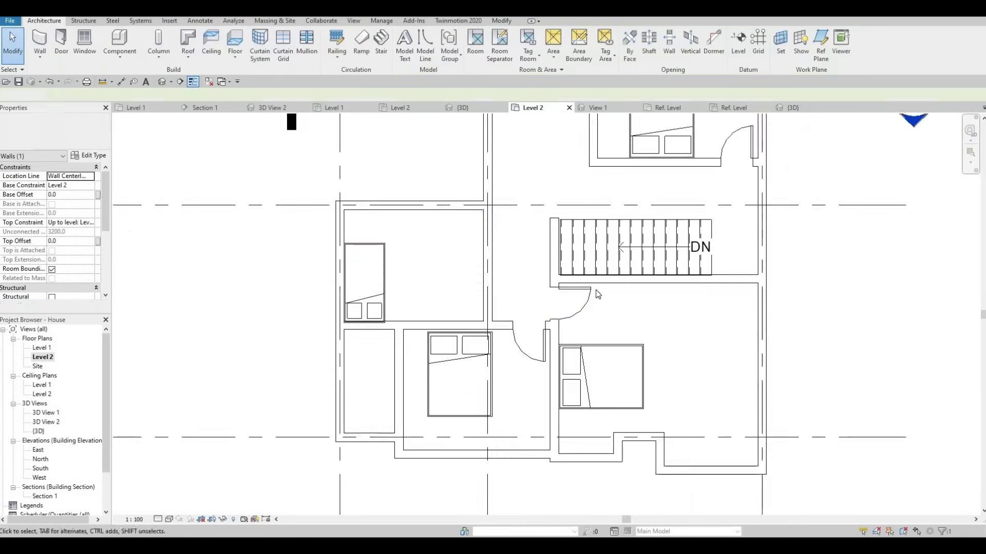
Step: Delete the door in the west wall of the southeast bedroom
{"action": "mouse_move", "coordinate": [590, 319]}
{"action": "middle_mouse_down"}
{"action": "mouse_move", "coordinate": [583, 327]}
{"action": "mouse_move", "coordinate": [581, 315]}
{"action": "middle_mouse_up"}
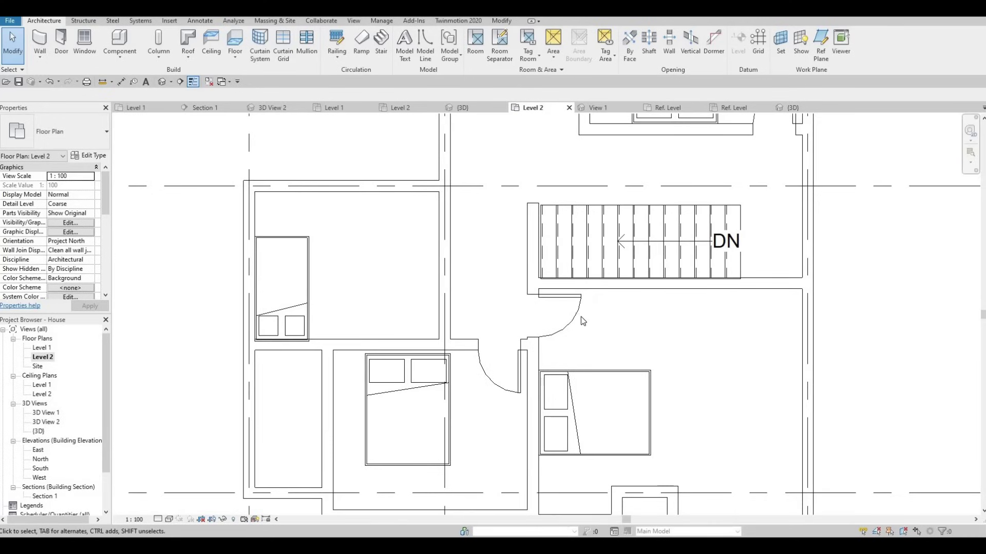
{"action": "scroll", "coordinate": [579, 313], "scroll_direction": "up", "scroll_amount": 2}
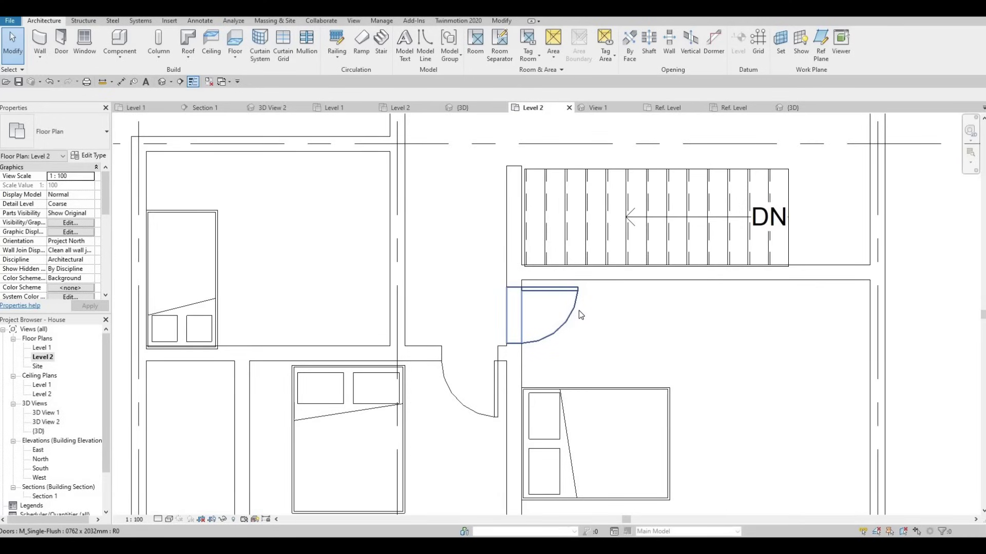
{"action": "left_click", "coordinate": [578, 311]}
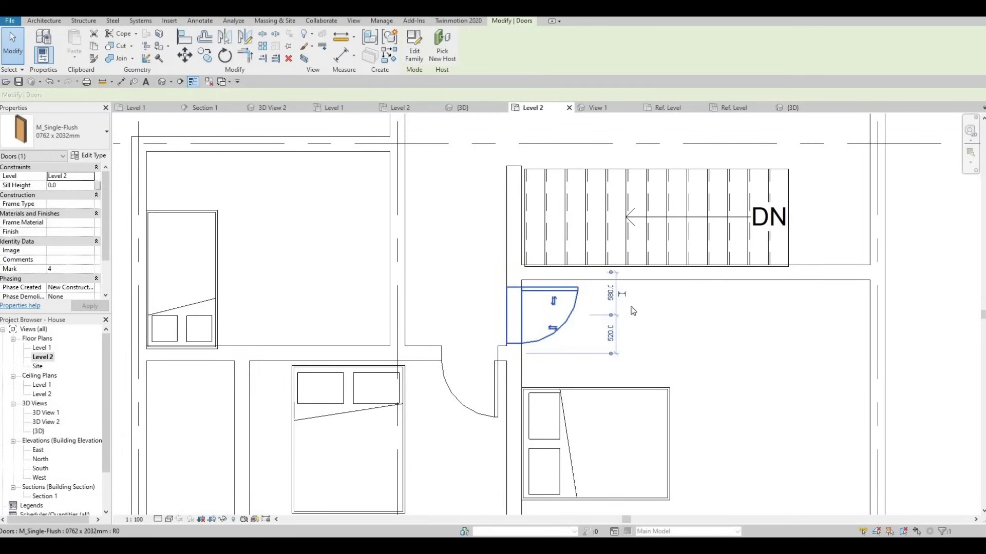
{"action": "key", "text": "Delete"}
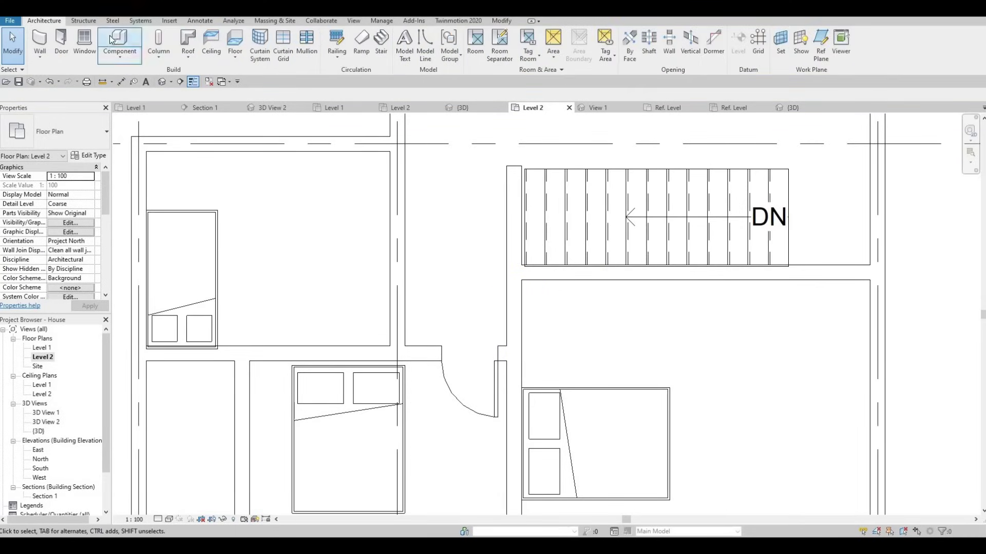
Step: Place a 0762 x 2032mm M_Single-Flush door at the east end of the wall south of the stairs, swinging into the southeast bedroom
{"action": "left_click", "coordinate": [61, 40]}
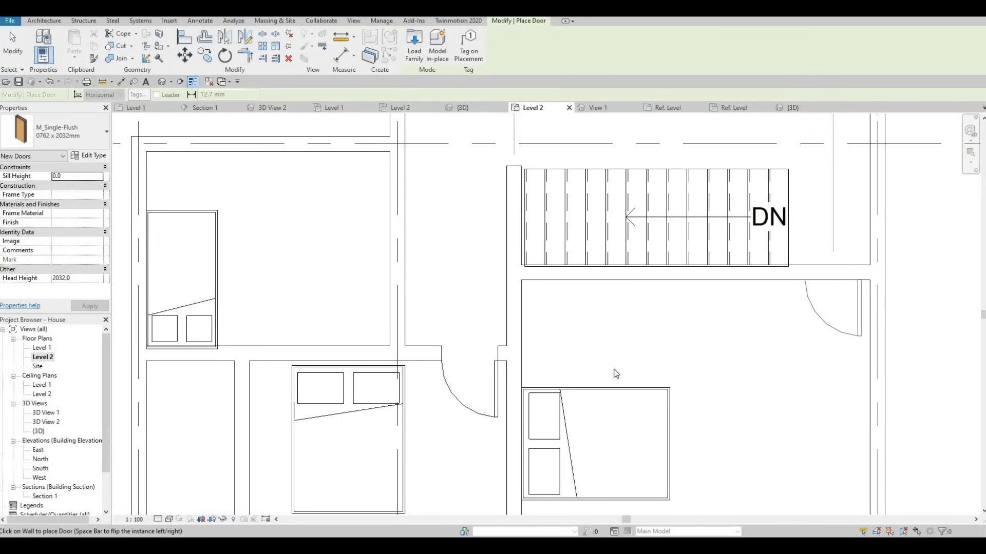
{"action": "key", "text": "Escape"}
{"action": "key", "text": "Escape"}
Step: Nudge the southeast bedroom's Queen bed north toward the wall below the stairs
{"action": "left_click", "coordinate": [596, 391]}
{"action": "scroll", "coordinate": [686, 319], "scroll_direction": "down", "scroll_amount": 2}
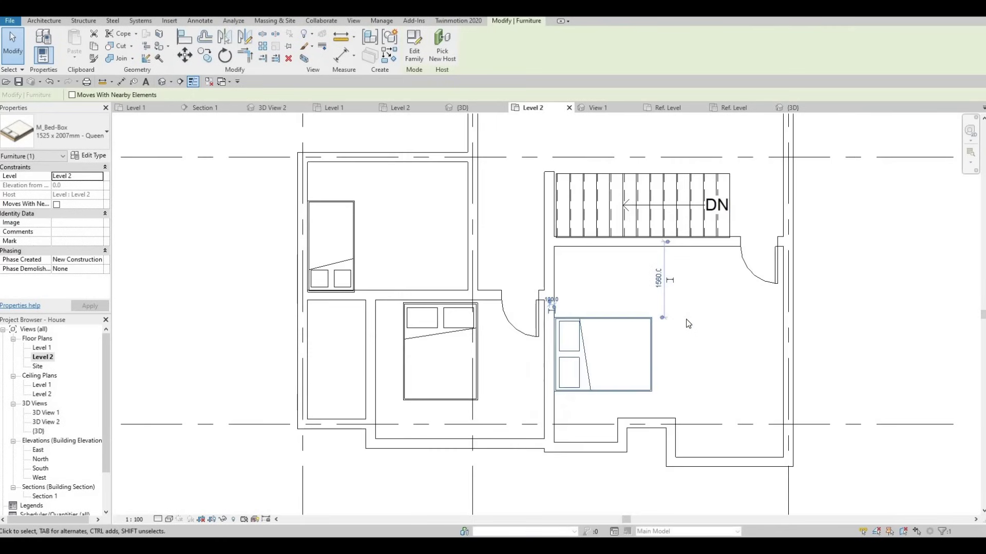
{"action": "key", "text": "Up"}
{"action": "key", "text": "Up"}
{"action": "key", "text": "Up"}
{"action": "key", "text": "Up"}
{"action": "key", "text": "Up"}
{"action": "key", "text": "Up"}
{"action": "key", "text": "Up"}
{"action": "key", "text": "Up"}
{"action": "key", "text": "Up"}
{"action": "key", "text": "Up"}
{"action": "key", "text": "Up"}
{"action": "key", "text": "Up"}
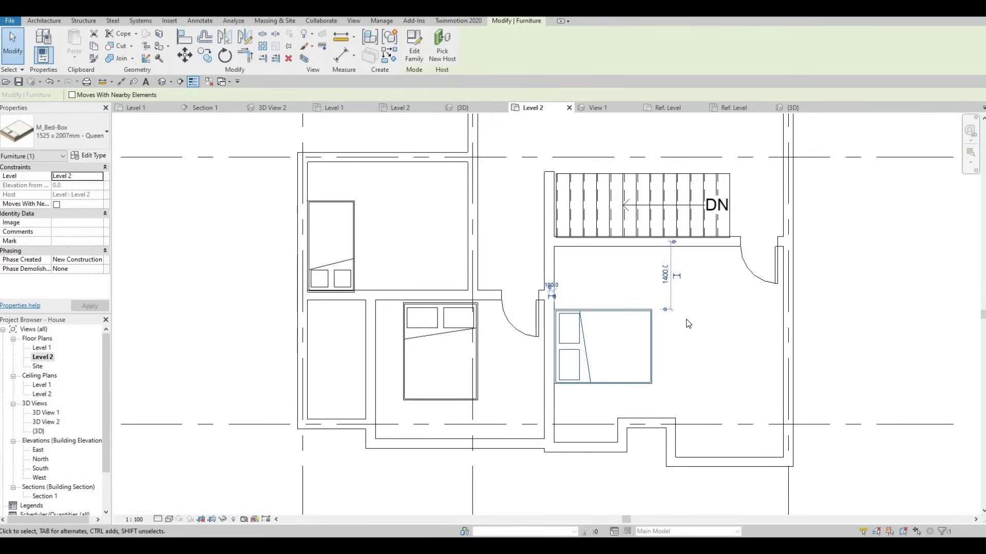
{"action": "key", "text": "Escape"}
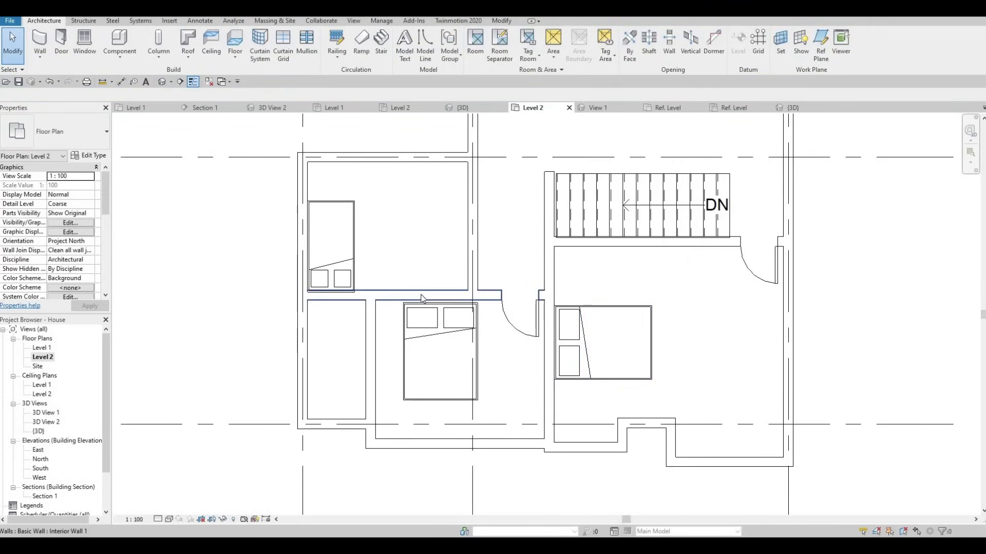
Step: Nudge the horizontal interior wall north of the southwest bedroom up to 2560 mm from the grid B exterior wall
{"action": "left_click", "coordinate": [420, 298]}
{"action": "left_click_drag", "start_coordinate": [421, 298], "coordinate": [421, 294]}
{"action": "key", "text": "Up"}
{"action": "key", "text": "Up"}
{"action": "key", "text": "Up"}
{"action": "key", "text": "Up"}
{"action": "key", "text": "Up"}
{"action": "key", "text": "Up"}
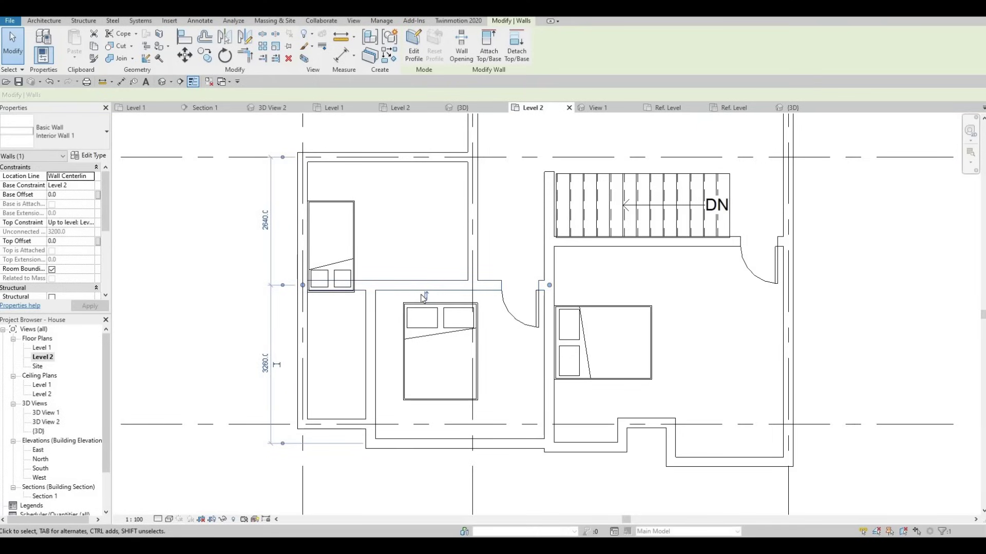
{"action": "key", "text": "Up"}
{"action": "key", "text": "Up"}
{"action": "key", "text": "Up"}
{"action": "key", "text": "Up"}
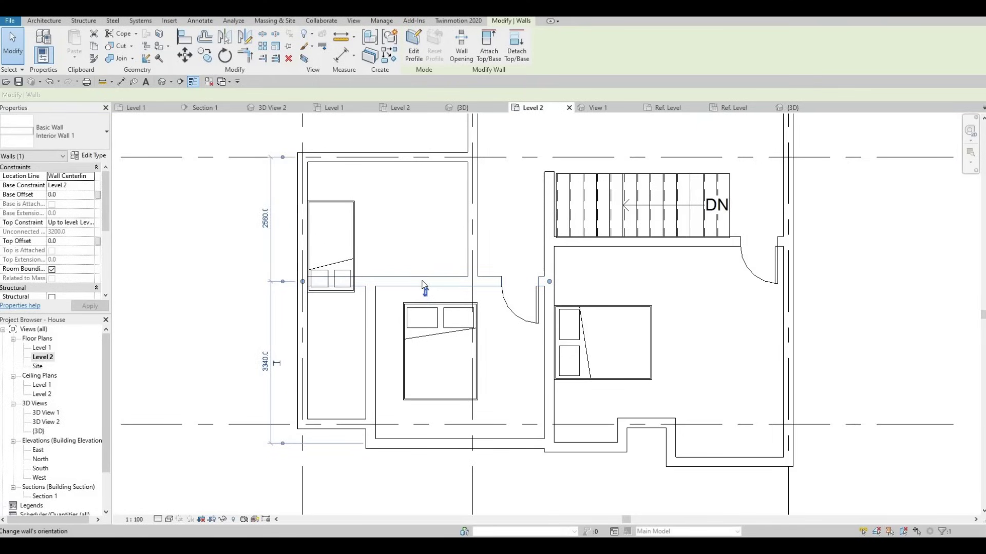
{"action": "key", "text": "Escape"}
Step: Nudge the southwest bedroom's Queen bed north until its head meets the horizontal interior wall
{"action": "left_click", "coordinate": [463, 303]}
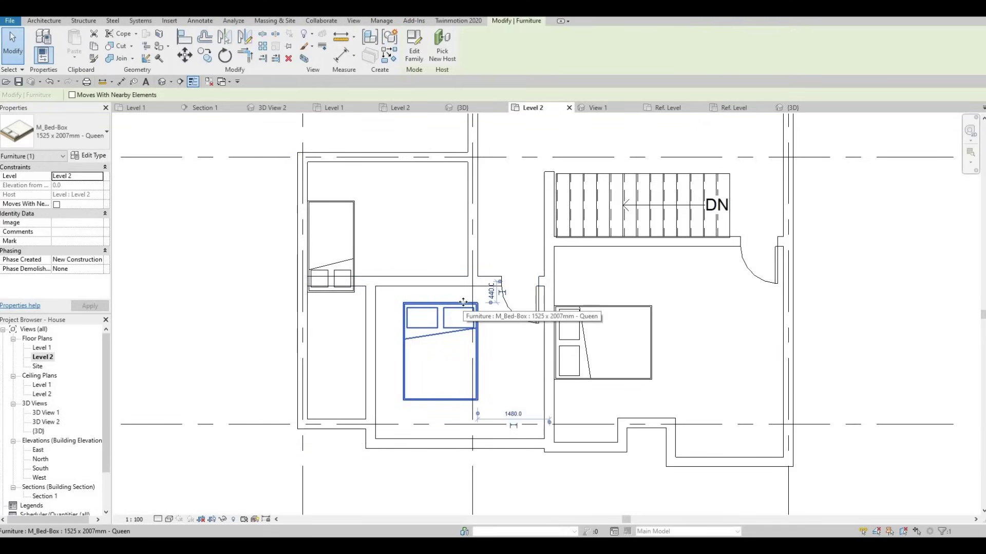
{"action": "key", "text": "Up"}
{"action": "key", "text": "Up"}
{"action": "key", "text": "Up"}
{"action": "key", "text": "Up"}
{"action": "key", "text": "Up"}
{"action": "key", "text": "Up"}
{"action": "key", "text": "Up"}
{"action": "key", "text": "Up"}
{"action": "key", "text": "Up"}
{"action": "key", "text": "Up"}
{"action": "key", "text": "Up"}
{"action": "key", "text": "Up"}
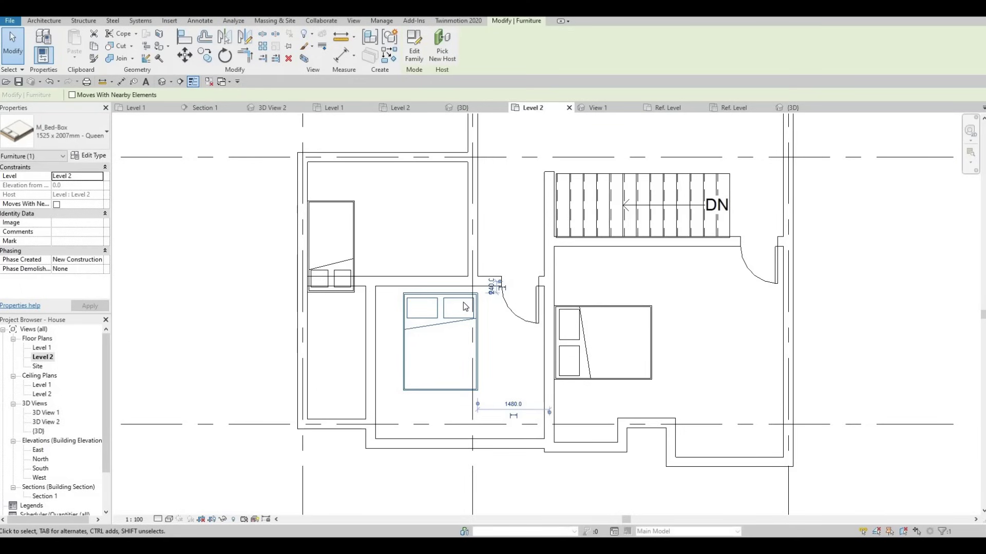
{"action": "key", "text": "Up"}
{"action": "key", "text": "Up"}
{"action": "key", "text": "Up"}
{"action": "key", "text": "Up"}
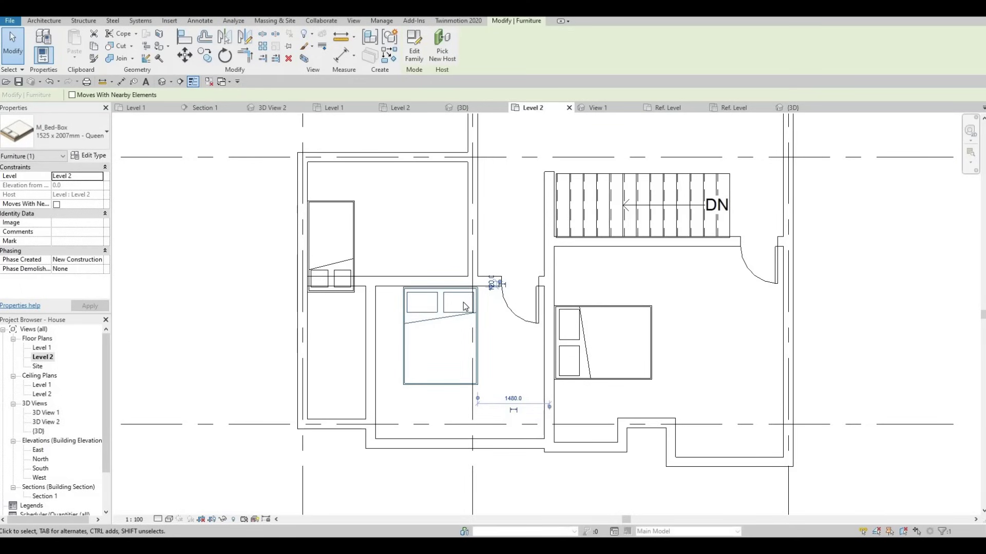
{"action": "key", "text": "Escape"}
Step: Delete the twin bed from the west room
{"action": "middle_click_drag", "start_coordinate": [387, 265], "coordinate": [405, 300]}
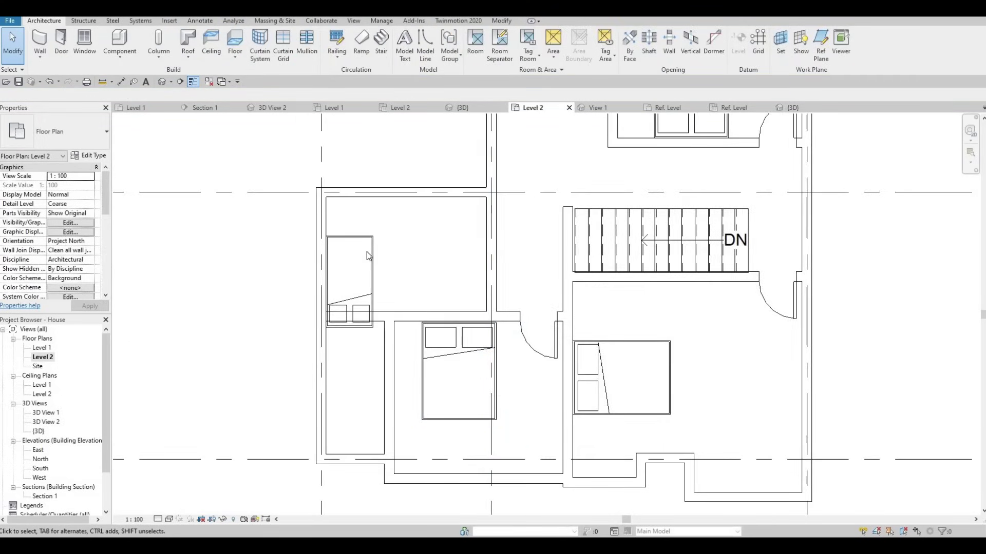
{"action": "left_click", "coordinate": [370, 254]}
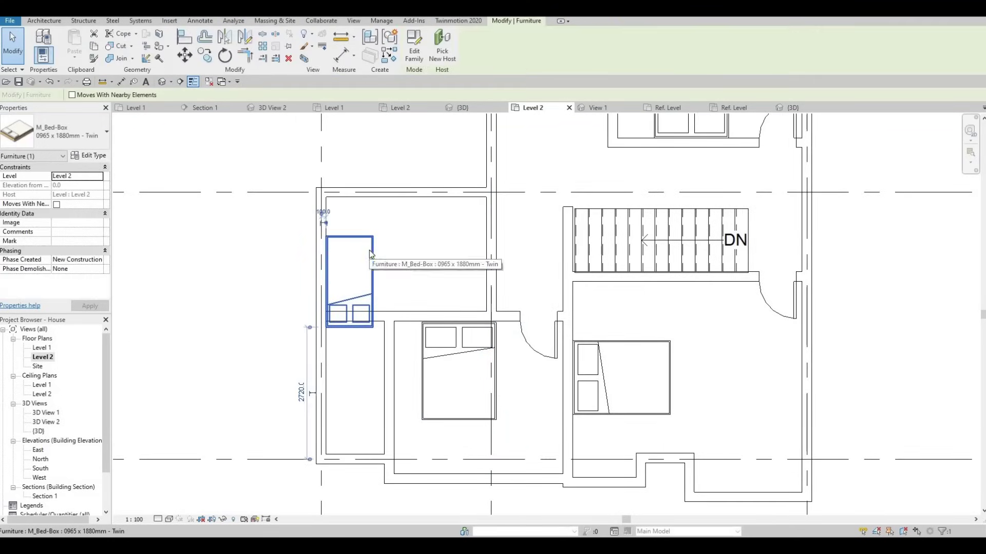
{"action": "key", "text": "Delete"}
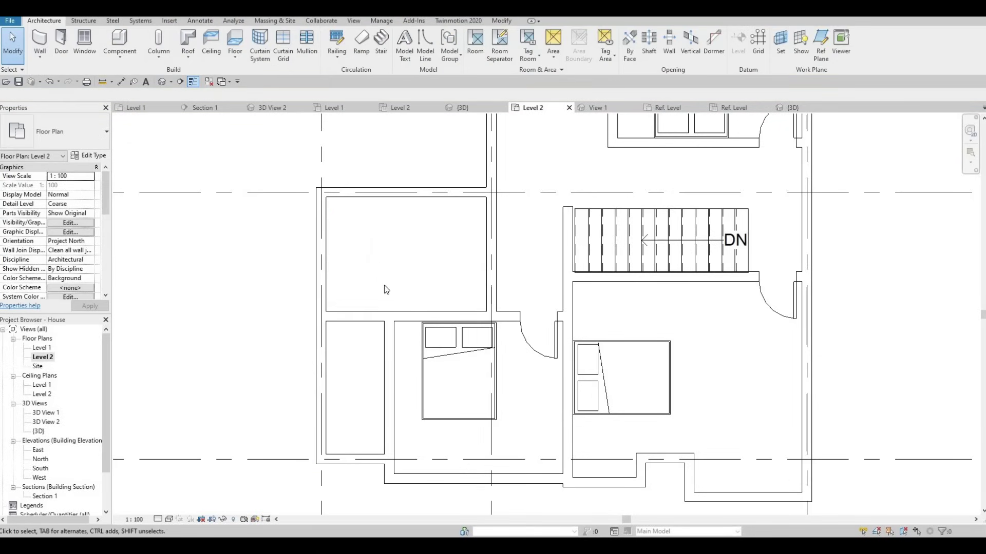
Step: Move the horizontal interior wall north to 2200 mm from the grid B exterior wall and bring the southwest Queen bed's head up to it
{"action": "left_click", "coordinate": [430, 317]}
{"action": "left_click_drag", "start_coordinate": [430, 316], "coordinate": [428, 299]}
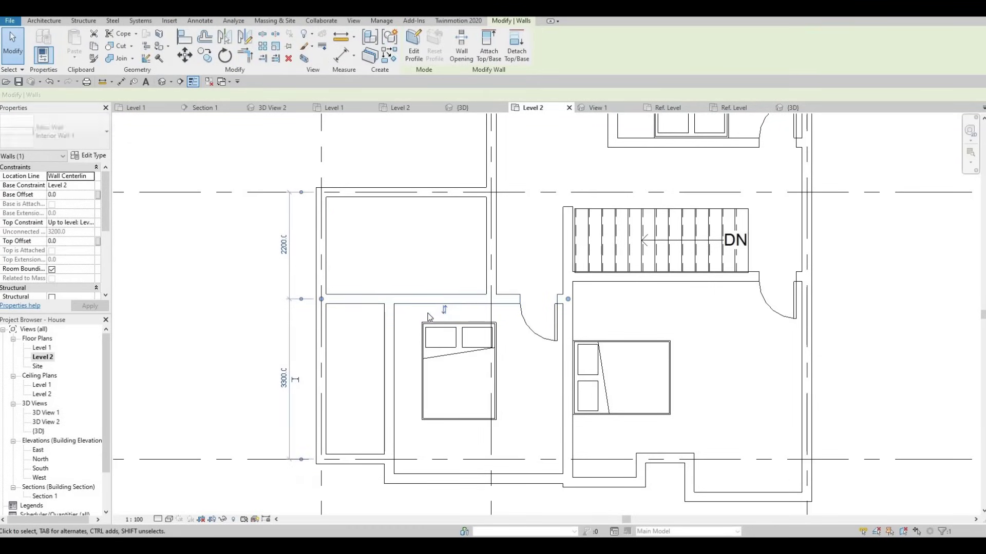
{"action": "key", "text": "Escape"}
{"action": "left_click", "coordinate": [476, 329]}
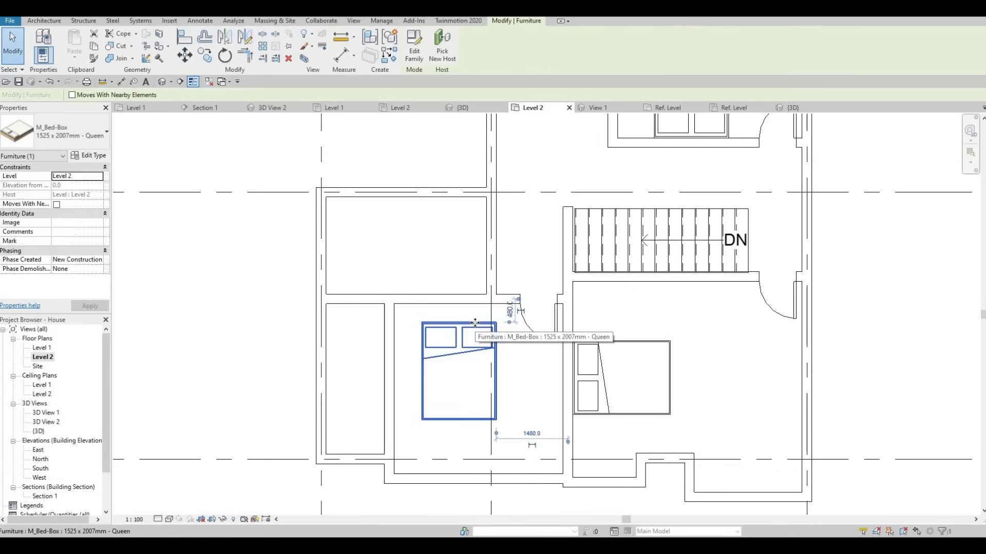
{"action": "left_click_drag", "start_coordinate": [477, 327], "coordinate": [475, 323]}
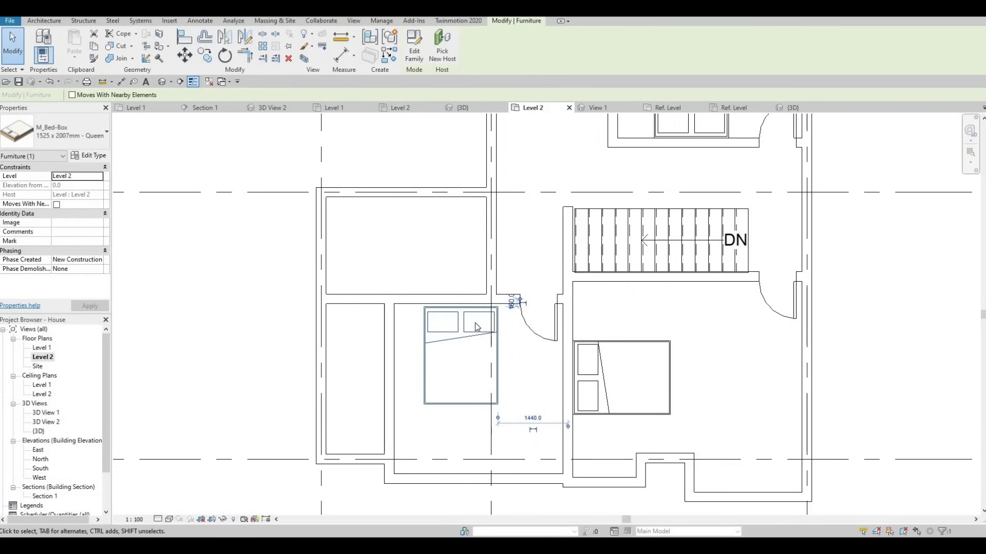
{"action": "key", "text": "Escape"}
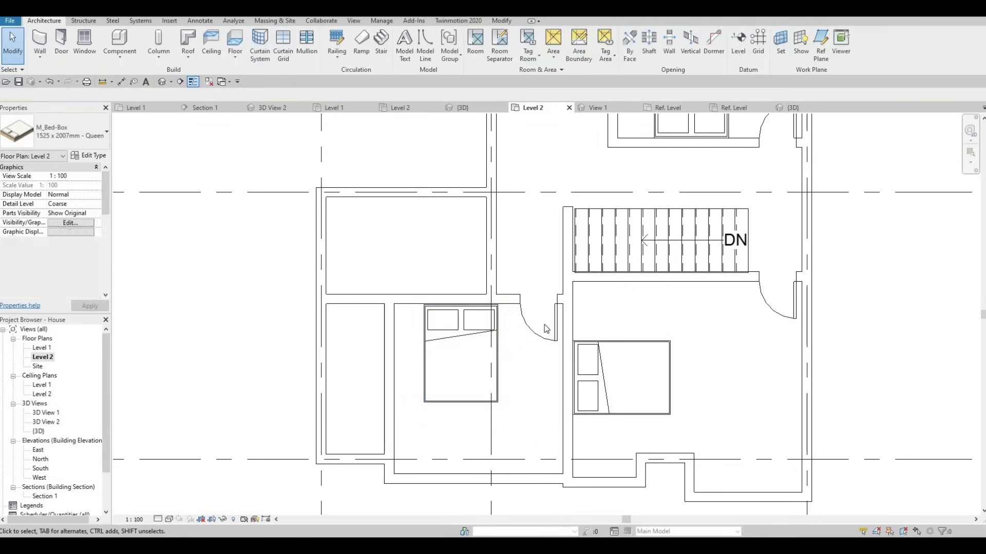
Step: Move the southeast bedroom's Queen bed slightly farther north along the west wall
{"action": "scroll", "coordinate": [444, 419], "scroll_direction": "down", "scroll_amount": 2}
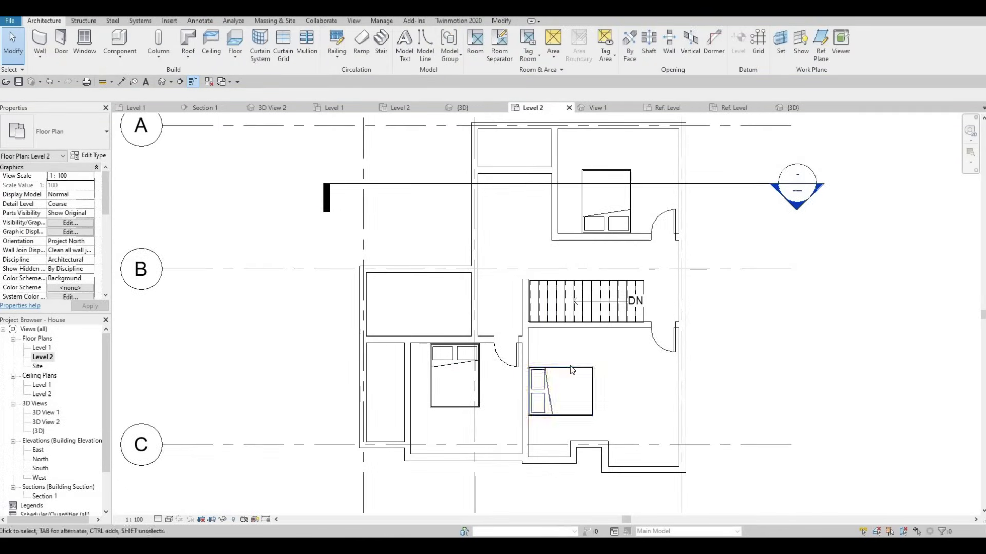
{"action": "left_click", "coordinate": [572, 370]}
{"action": "left_click_drag", "start_coordinate": [573, 370], "coordinate": [569, 366]}
{"action": "key", "text": "Escape"}
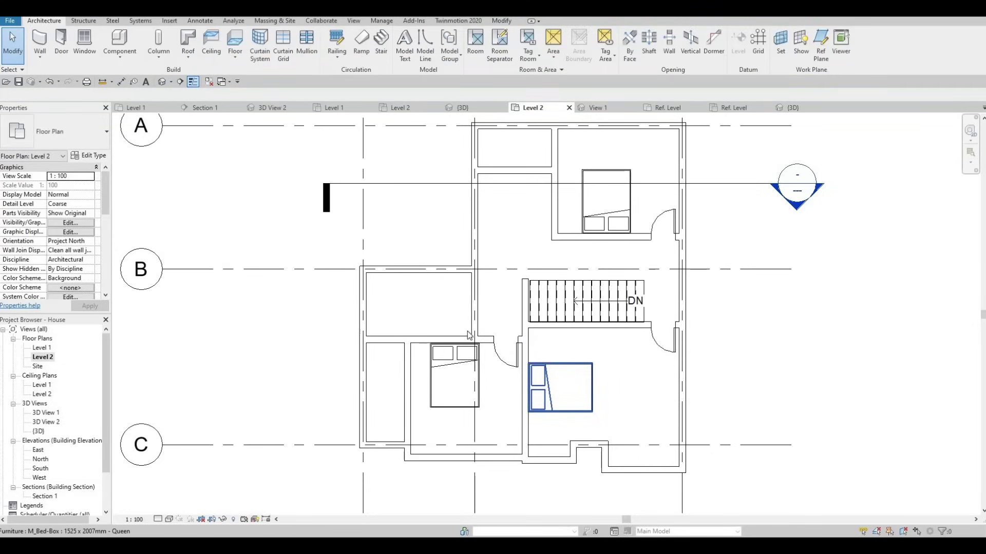
Step: Move the horizontal interior wall north to 2020 mm from the grid B exterior wall
{"action": "left_click", "coordinate": [458, 344]}
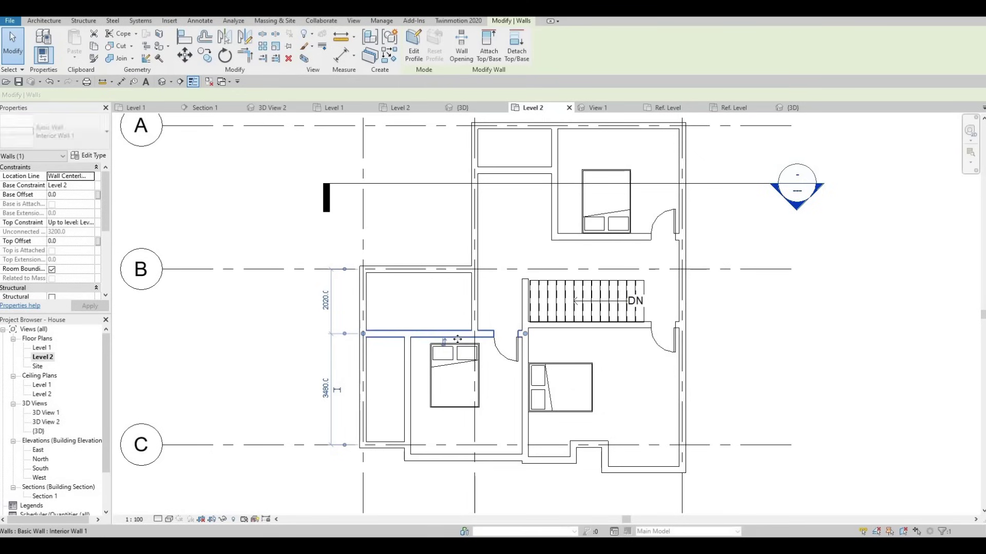
{"action": "key", "text": "Escape"}
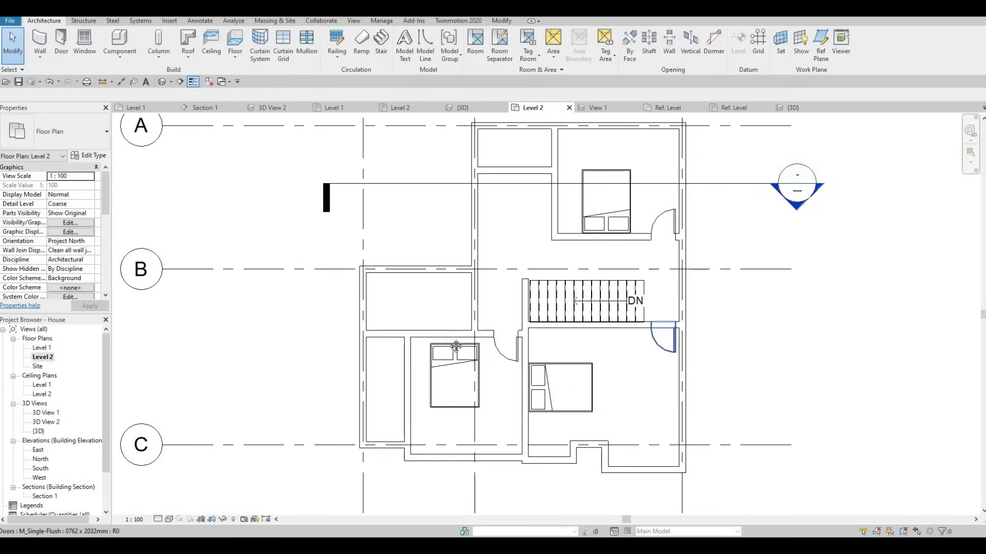
{"action": "middle_click_drag", "start_coordinate": [472, 325], "coordinate": [503, 313]}
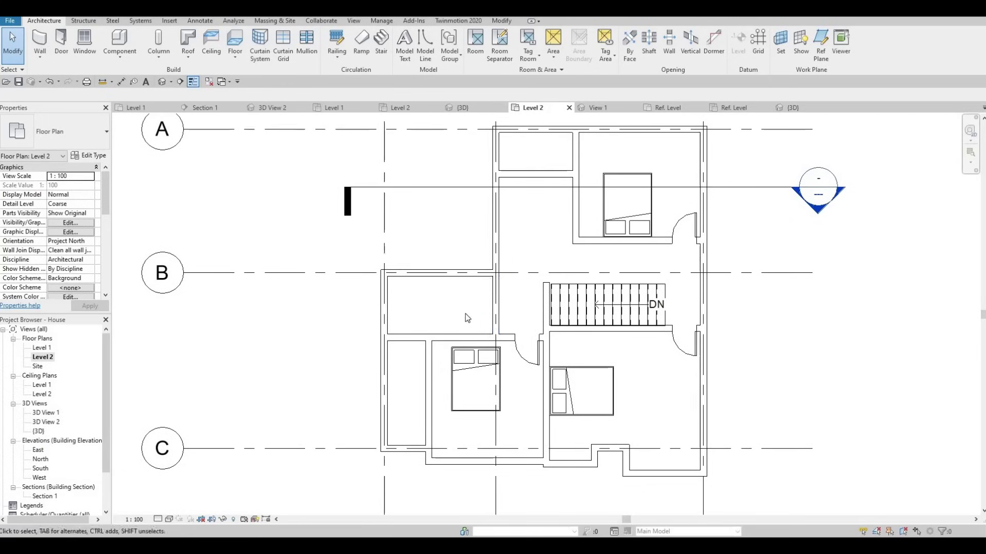
Step: Cut a rectangular wall opening about 840 mm long in the partition west of the southwest Queen bed, about 404 mm from the horizontal wall
{"action": "left_click", "coordinate": [431, 375]}
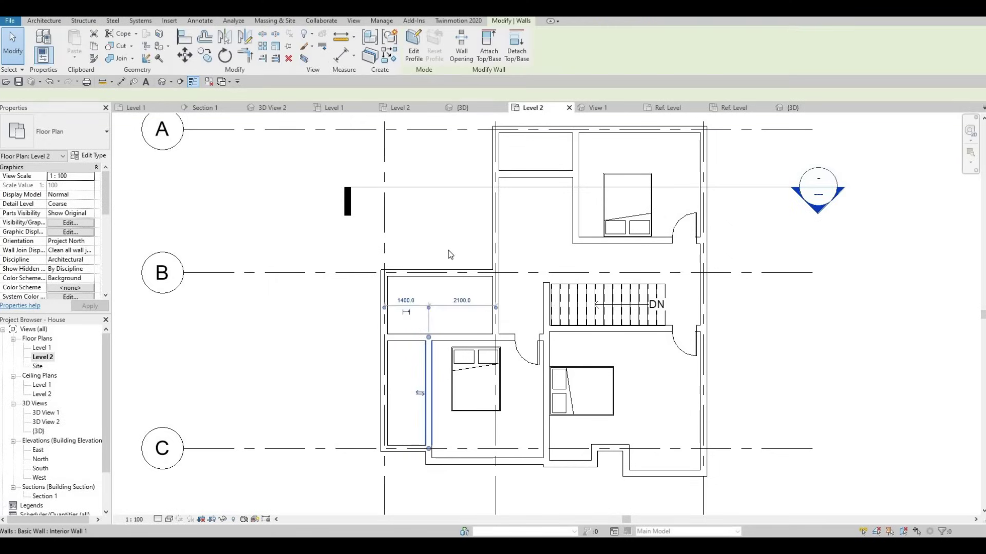
{"action": "left_click", "coordinate": [461, 46]}
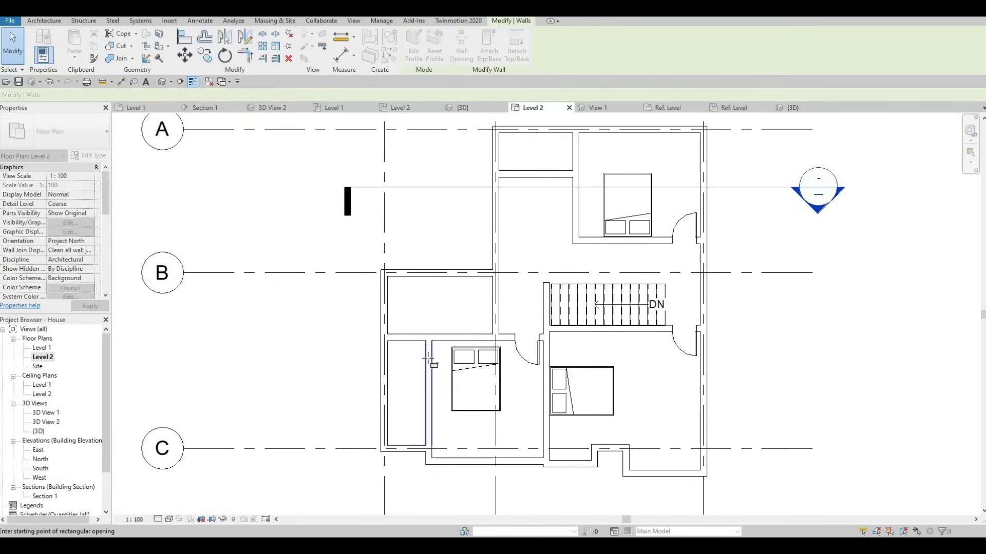
{"action": "left_click", "coordinate": [428, 378]}
{"action": "left_click", "coordinate": [427, 350]}
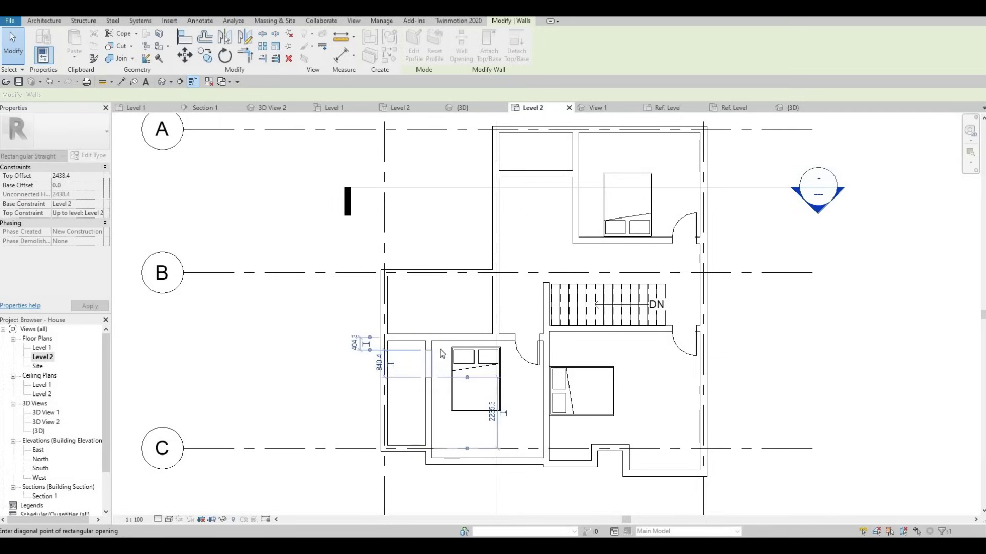
{"action": "key", "text": "Escape"}
Step: Stretch the wall opening's north end to 200 mm from the horizontal wall and extend its south end slightly
{"action": "scroll", "coordinate": [425, 358], "scroll_direction": "up", "scroll_amount": 3}
{"action": "left_click", "coordinate": [428, 359]}
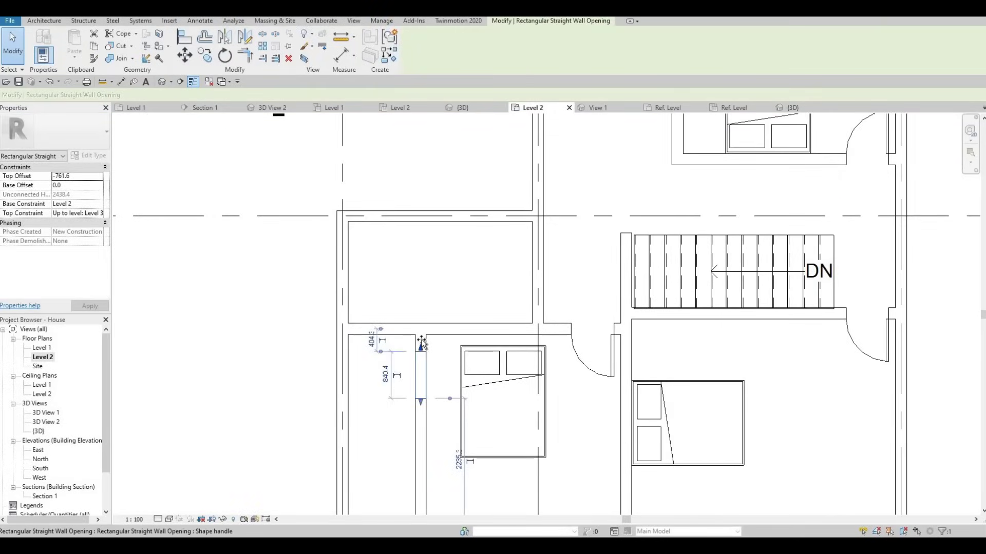
{"action": "left_click_drag", "start_coordinate": [422, 348], "coordinate": [422, 342]}
{"action": "left_click_drag", "start_coordinate": [420, 403], "coordinate": [420, 406]}
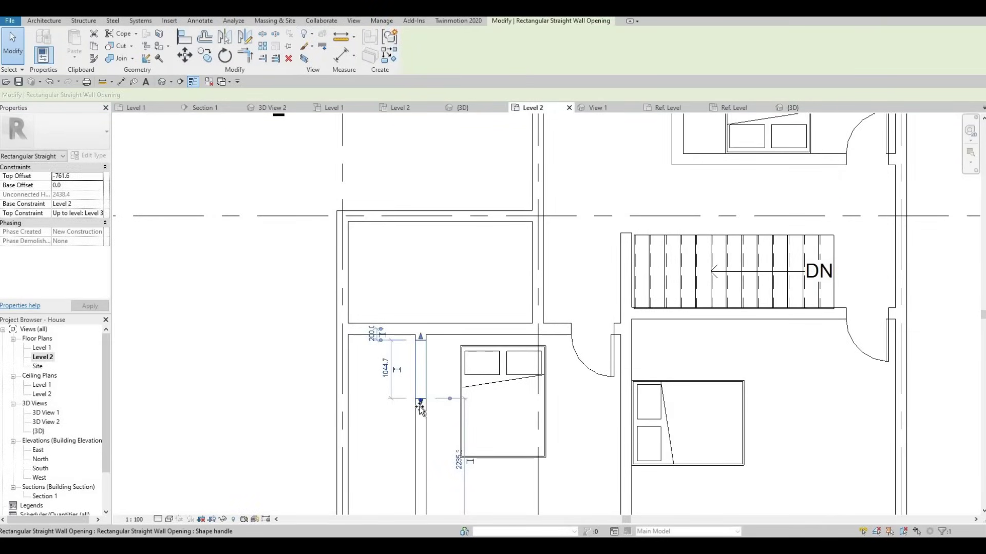
{"action": "left_click", "coordinate": [447, 393]}
Step: Nudge the southwest Queen bed up to the horizontal wall and east to 1320 mm from the dividing wall
{"action": "scroll", "coordinate": [501, 367], "scroll_direction": "down", "scroll_amount": 2}
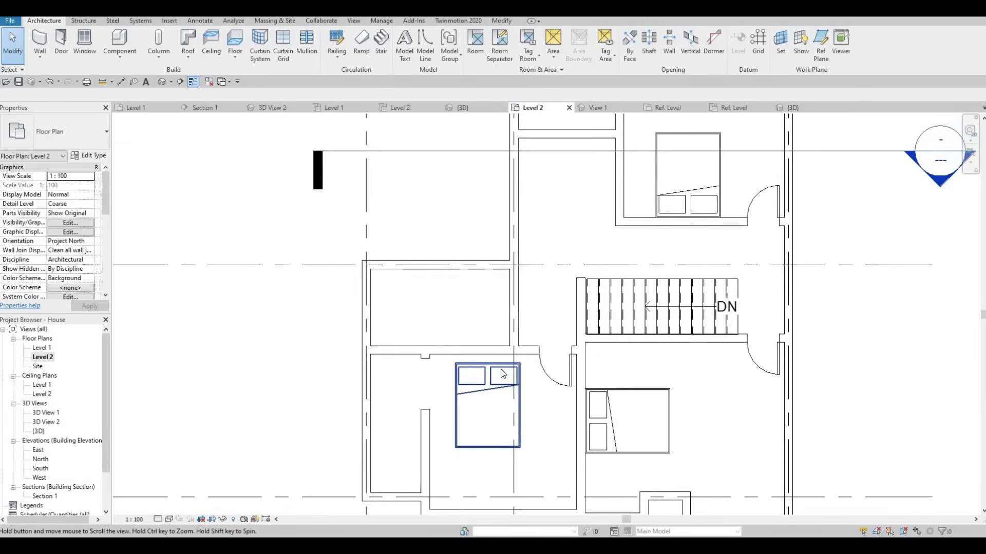
{"action": "left_click", "coordinate": [501, 367]}
{"action": "key", "text": "Up"}
{"action": "key", "text": "Up"}
{"action": "key", "text": "Right"}
{"action": "key", "text": "Right"}
{"action": "key", "text": "Up"}
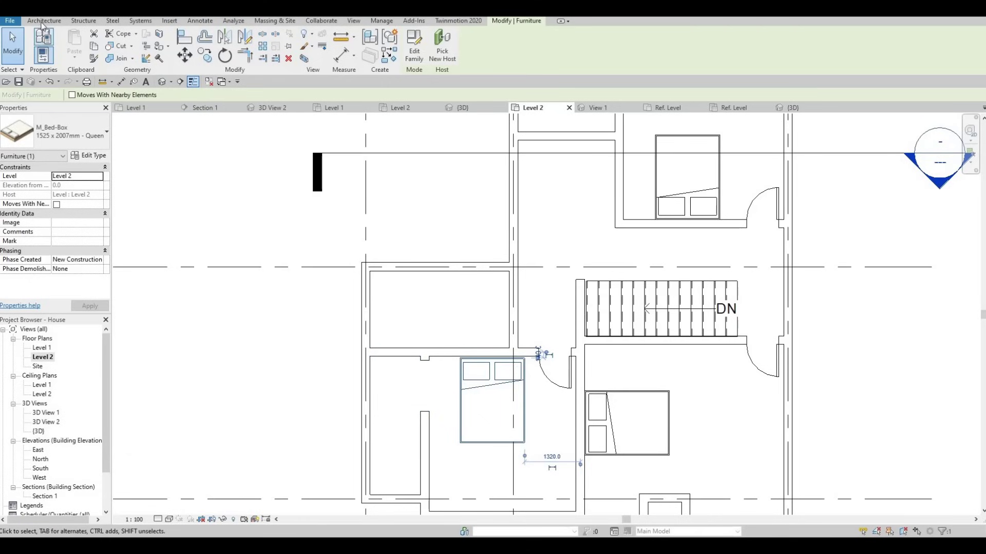
Step: Place a 0762 x 2032mm M_Single-Flush door in the horizontal wall, centered 600 mm from the west exterior wall and swinging into the north room
{"action": "left_click", "coordinate": [43, 20]}
{"action": "left_click", "coordinate": [62, 43]}
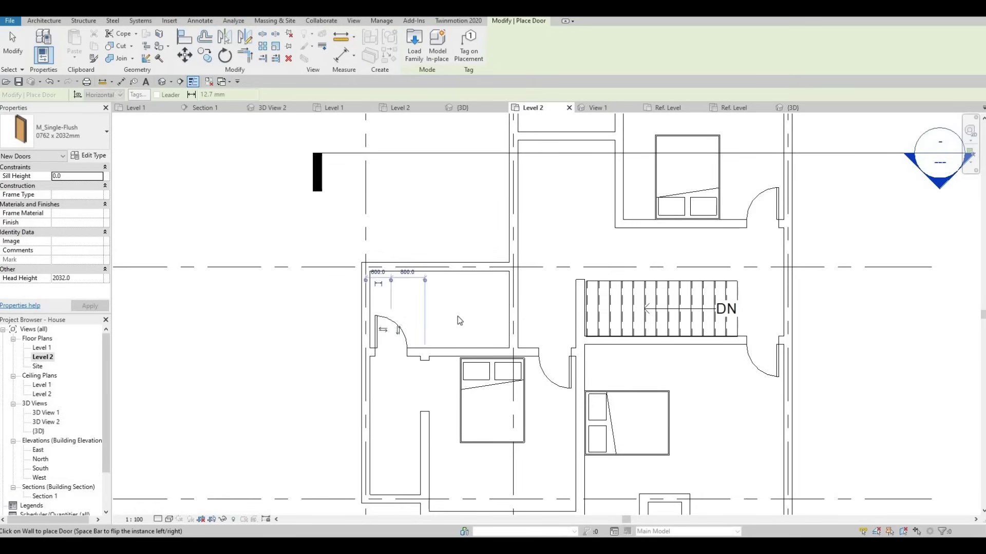
{"action": "key", "text": "Escape"}
{"action": "key", "text": "Escape"}
{"action": "scroll", "coordinate": [447, 321], "scroll_direction": "down", "scroll_amount": 2}
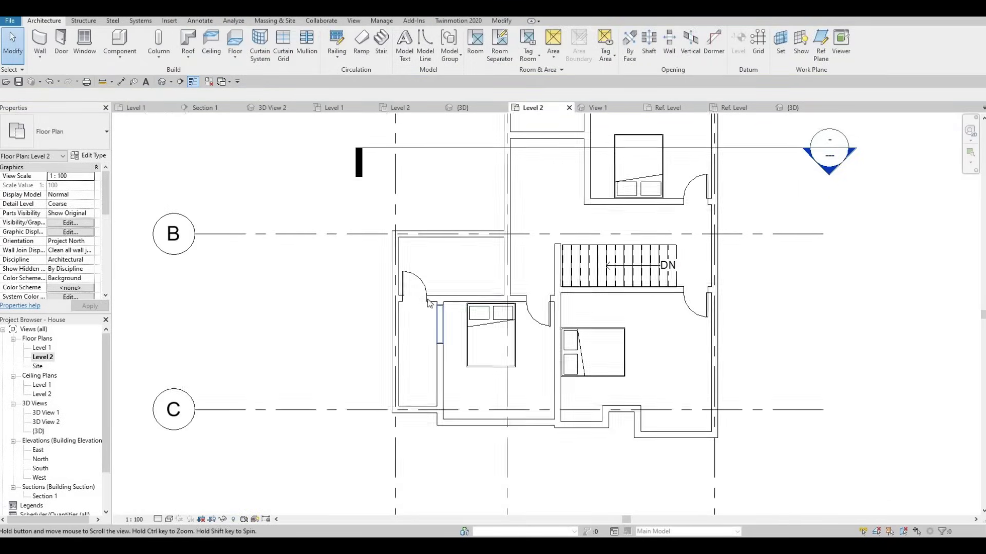
{"action": "scroll", "coordinate": [445, 340], "scroll_direction": "up", "scroll_amount": 2}
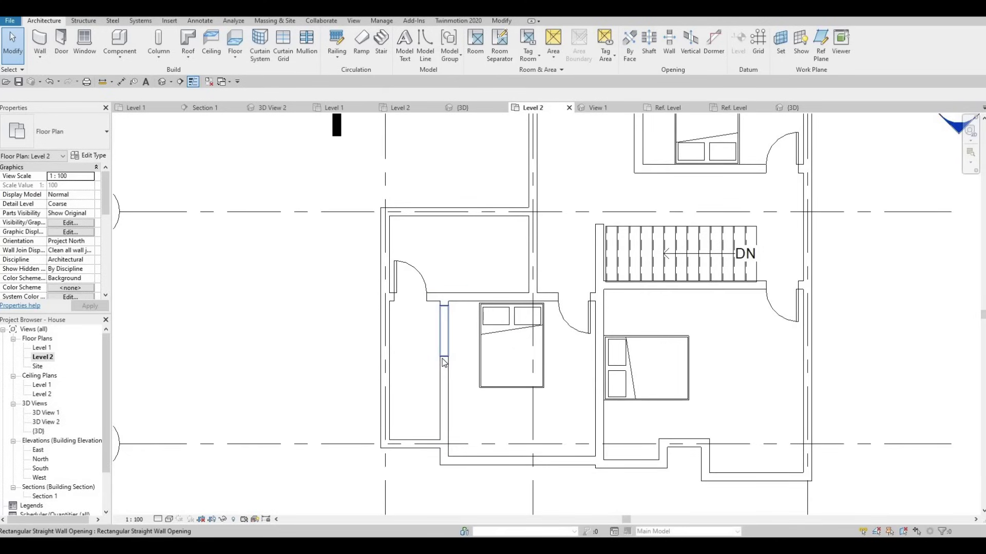
Step: Shorten the wall opening in the partition west of the southwest Queen bed by moving its south end slightly north
{"action": "left_click", "coordinate": [444, 361]}
{"action": "left_click_drag", "start_coordinate": [443, 358], "coordinate": [445, 354]}
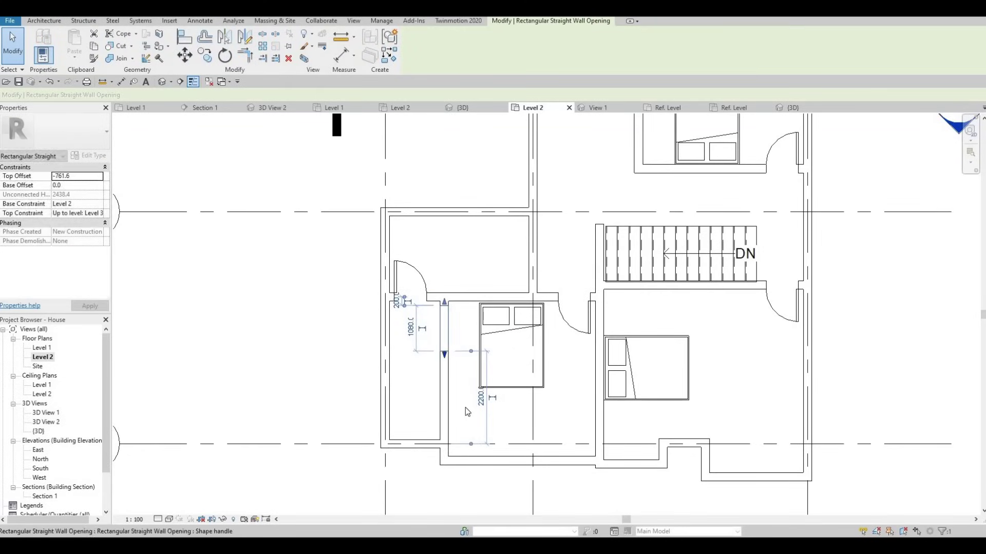
{"action": "left_click", "coordinate": [472, 377]}
{"action": "middle_click_drag", "start_coordinate": [486, 408], "coordinate": [487, 372]}
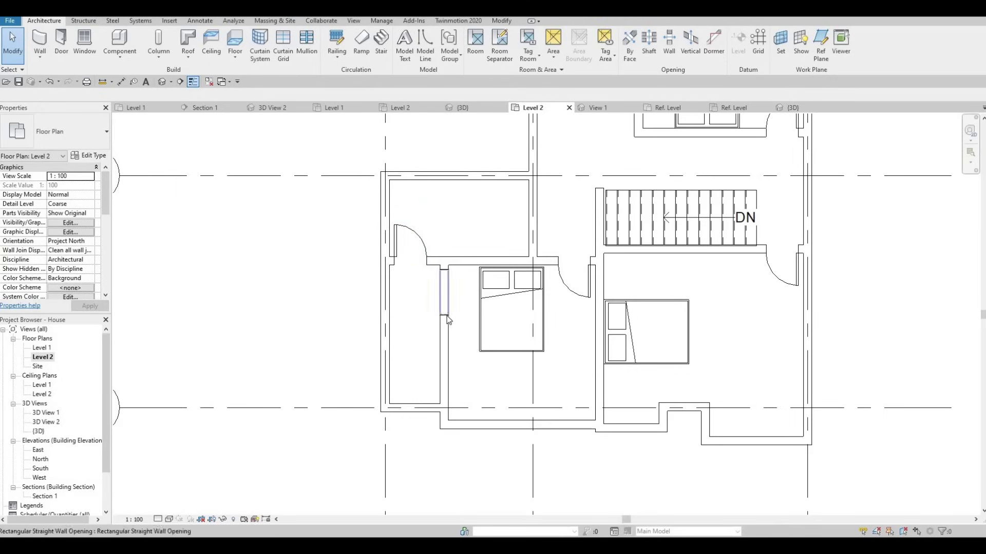
{"action": "left_click", "coordinate": [446, 316]}
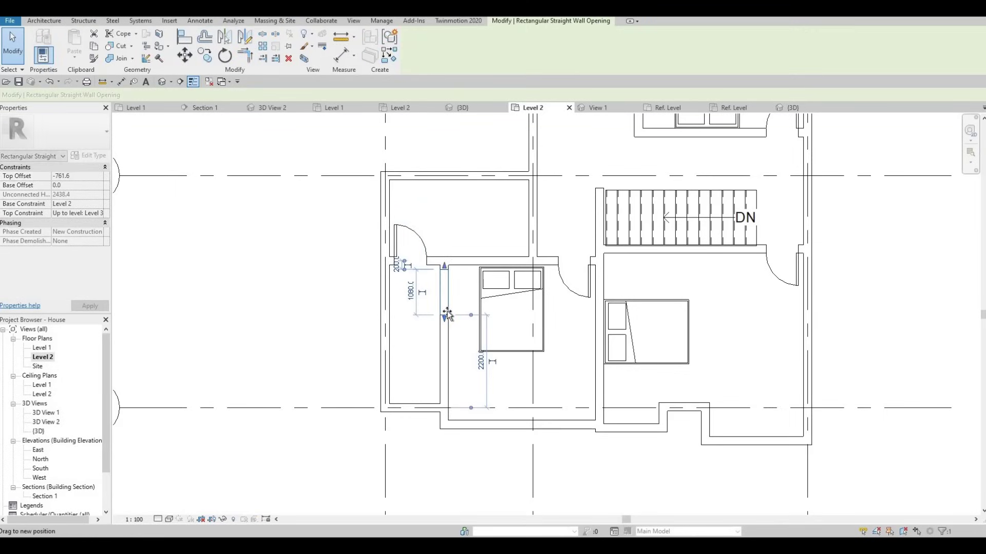
{"action": "left_click", "coordinate": [516, 359]}
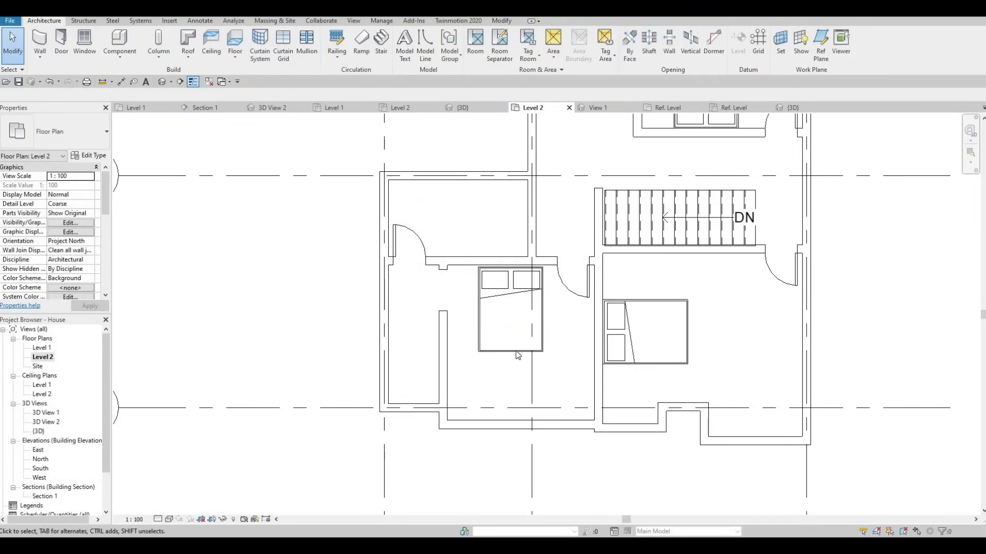
Step: Nudge the north bedroom's Queen bed east to about 918 mm from the partition on its west side
{"action": "left_click_drag", "start_coordinate": [518, 354], "coordinate": [520, 354]}
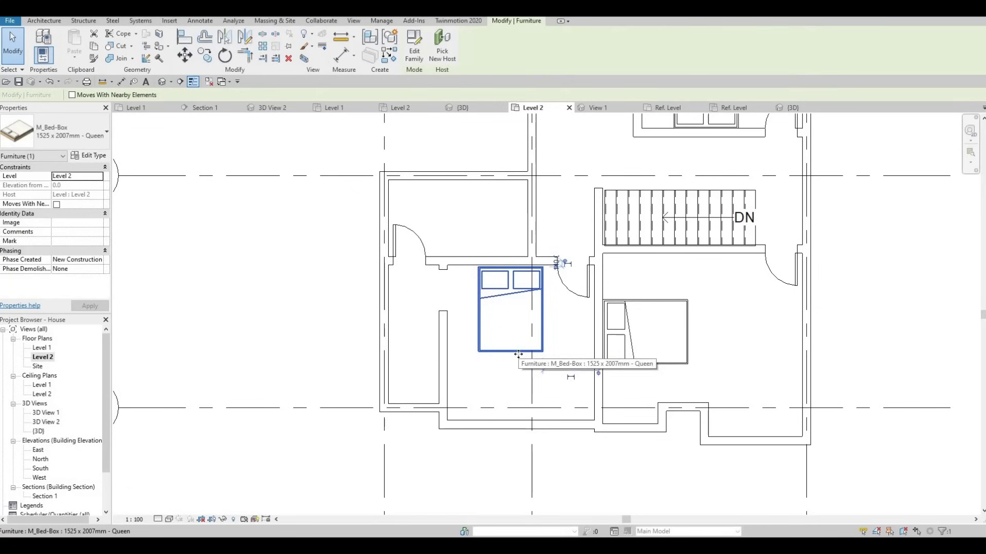
{"action": "left_click", "coordinate": [554, 324]}
{"action": "scroll", "coordinate": [554, 323], "scroll_direction": "down", "scroll_amount": 5}
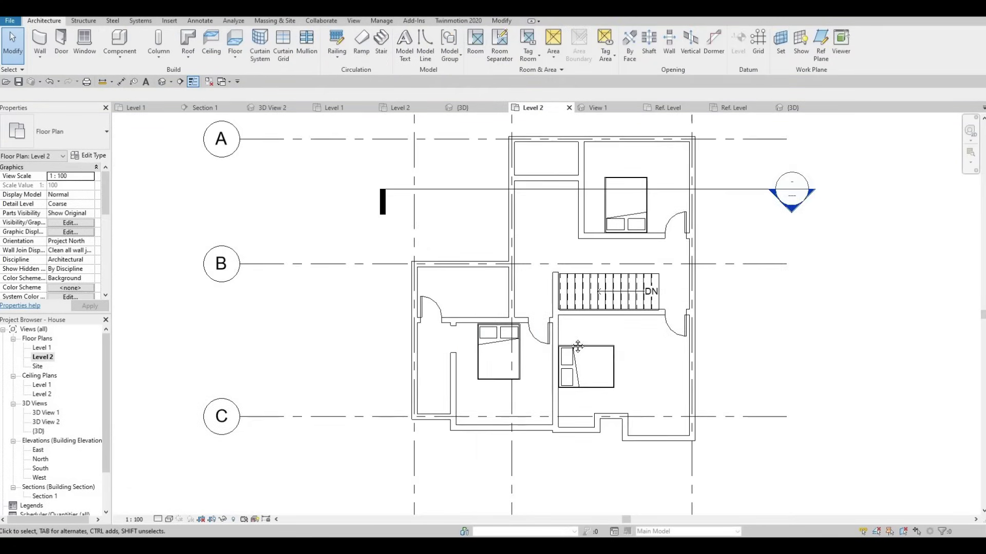
{"action": "scroll", "coordinate": [613, 361], "scroll_direction": "up", "scroll_amount": 1}
{"action": "middle_click_drag", "start_coordinate": [631, 345], "coordinate": [599, 323]}
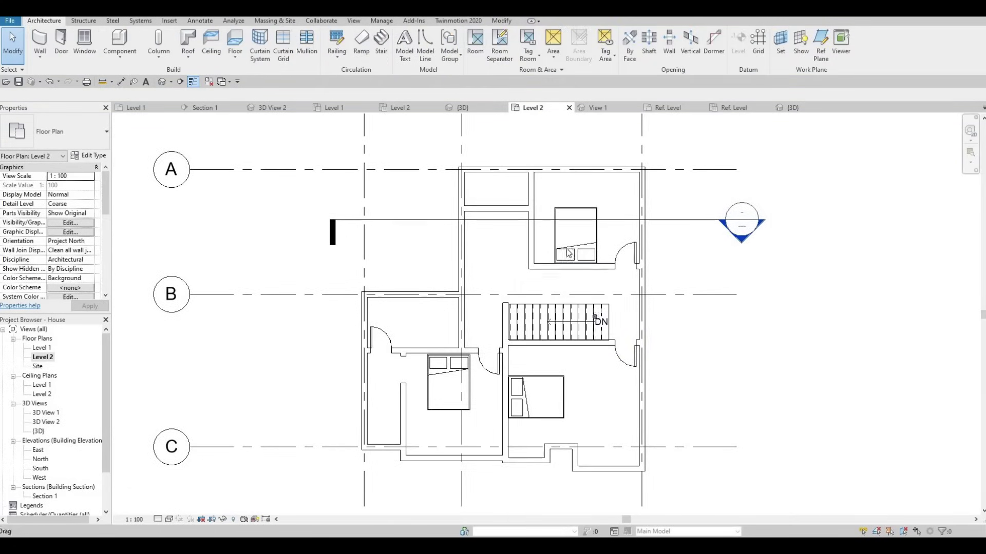
{"action": "left_click", "coordinate": [593, 237]}
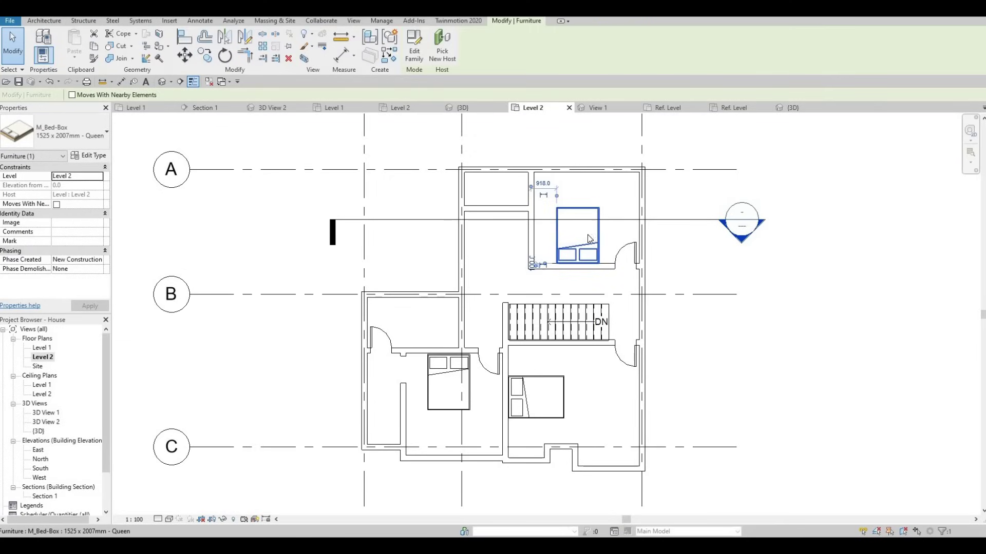
{"action": "left_click", "coordinate": [491, 219]}
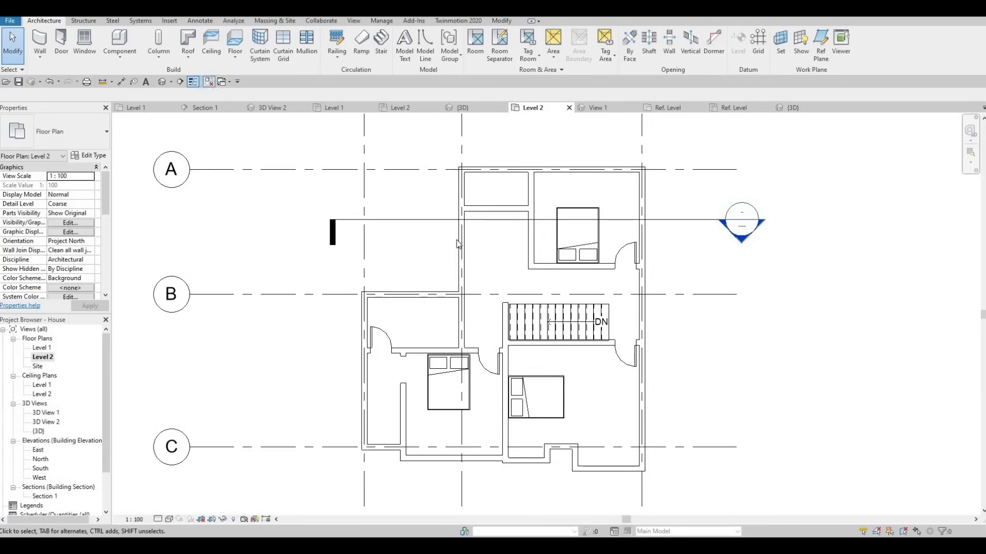
Step: Place a 0762 x 2032mm M_Single-Flush door at the west end of the small north room's south wall, swinging into the room
{"action": "left_click", "coordinate": [62, 48]}
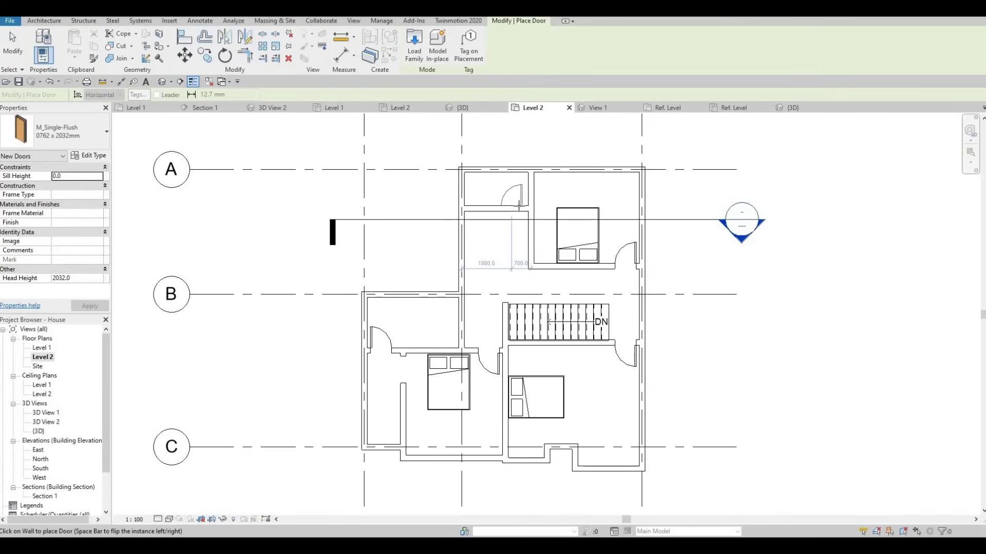
{"action": "left_click", "coordinate": [479, 208]}
{"action": "key", "text": "Escape"}
{"action": "key", "text": "Escape"}
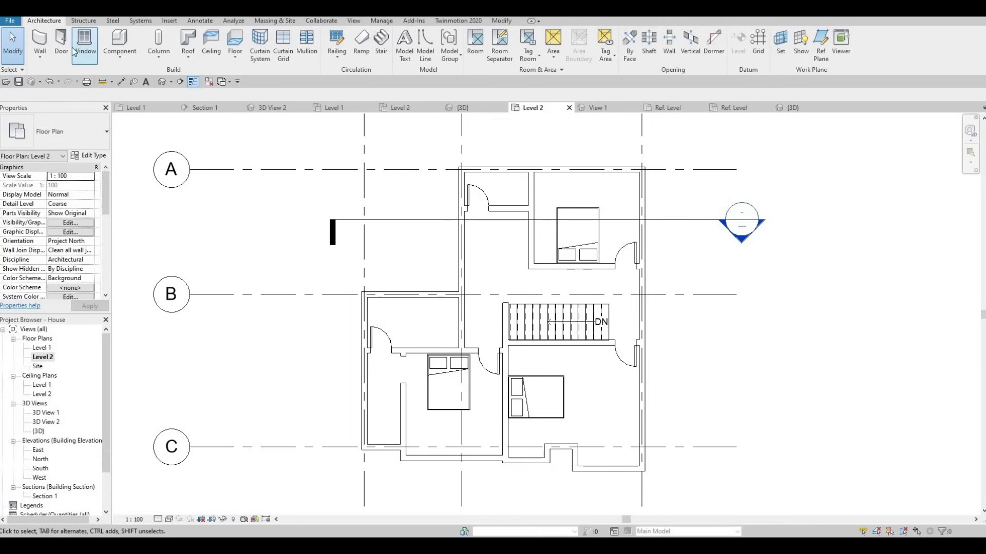
Step: Place M_Toilet-Domestic-2D toilets on the west bathroom's north wall, 2000 mm from the west grid line, and on the north bathroom's south wall
{"action": "left_click", "coordinate": [112, 40]}
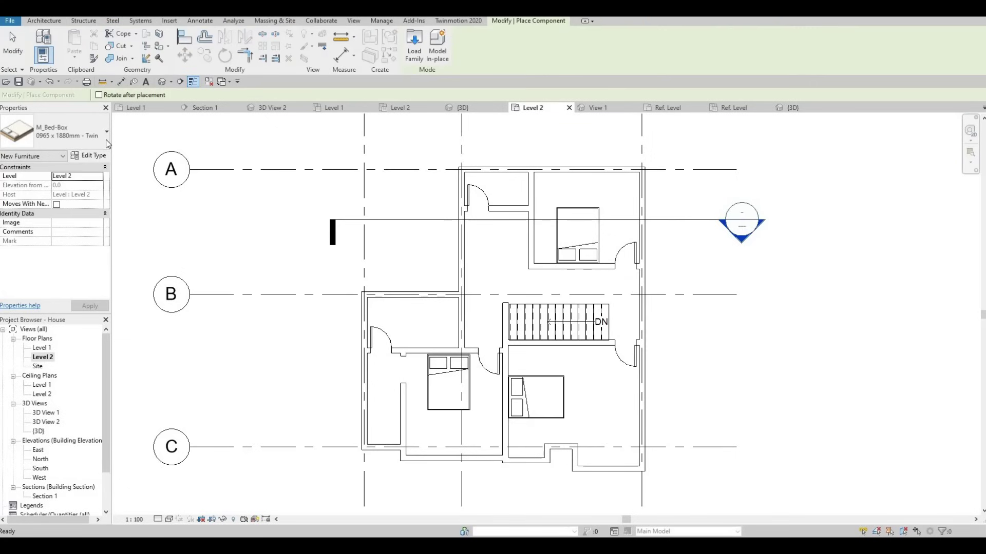
{"action": "left_click", "coordinate": [106, 143]}
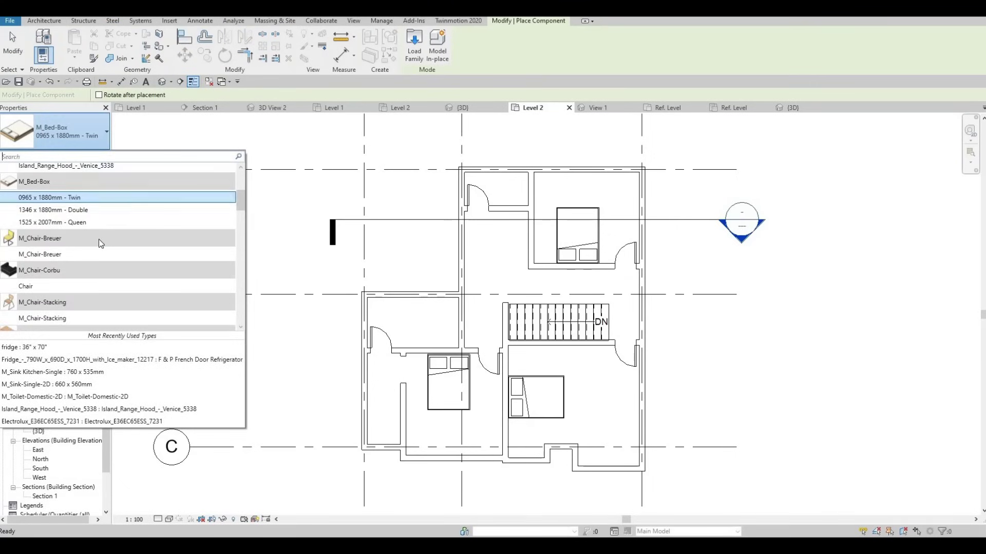
{"action": "scroll", "coordinate": [98, 239], "scroll_direction": "up", "scroll_amount": 3}
{"action": "scroll", "coordinate": [98, 239], "scroll_direction": "down", "scroll_amount": 10}
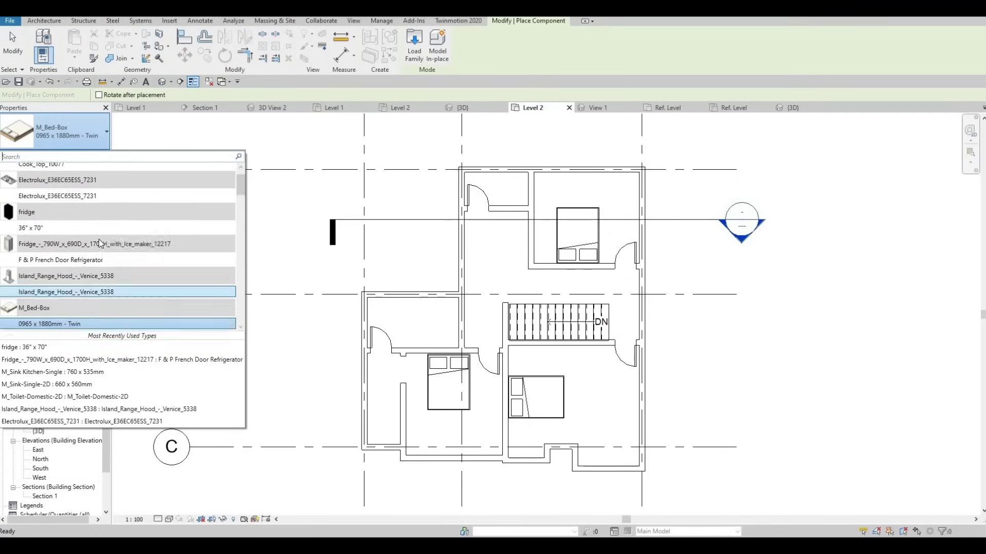
{"action": "scroll", "coordinate": [99, 240], "scroll_direction": "down", "scroll_amount": 8}
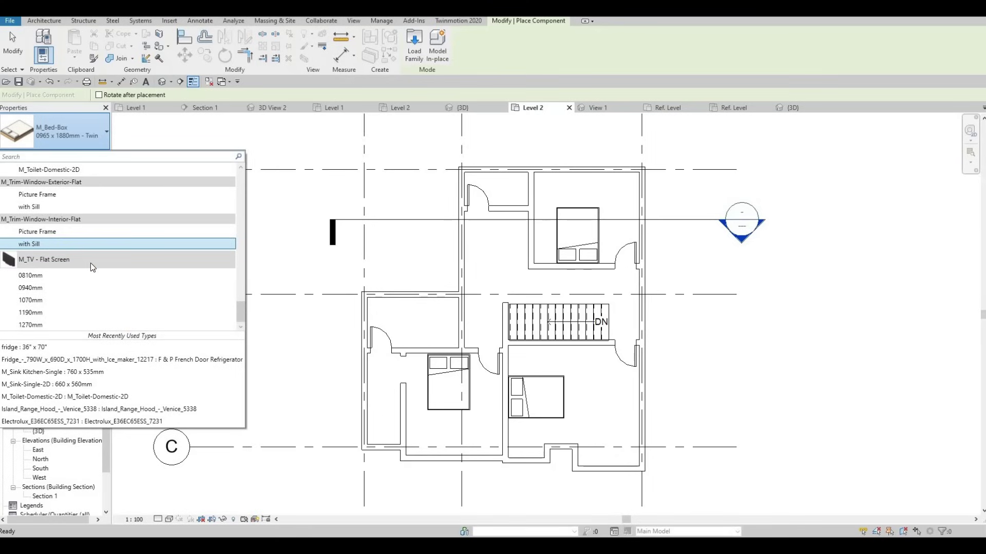
{"action": "scroll", "coordinate": [90, 263], "scroll_direction": "up", "scroll_amount": 3}
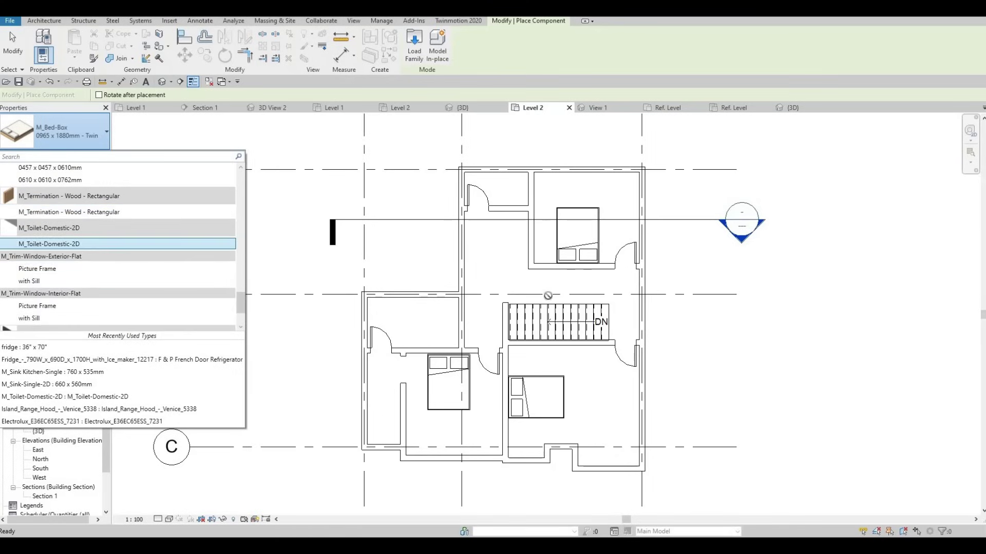
{"action": "left_click", "coordinate": [74, 243]}
{"action": "scroll", "coordinate": [414, 351], "scroll_direction": "up", "scroll_amount": 1}
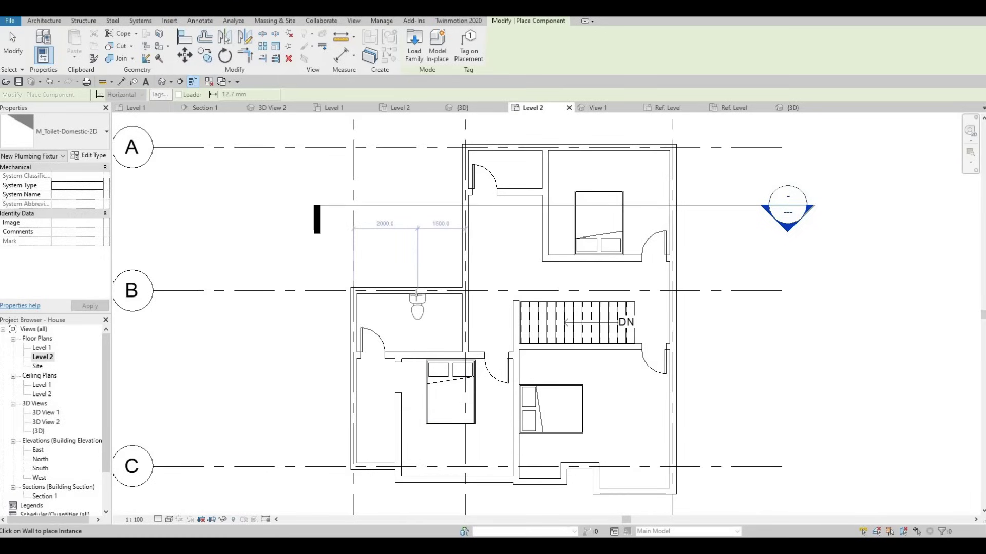
{"action": "left_click", "coordinate": [445, 264]}
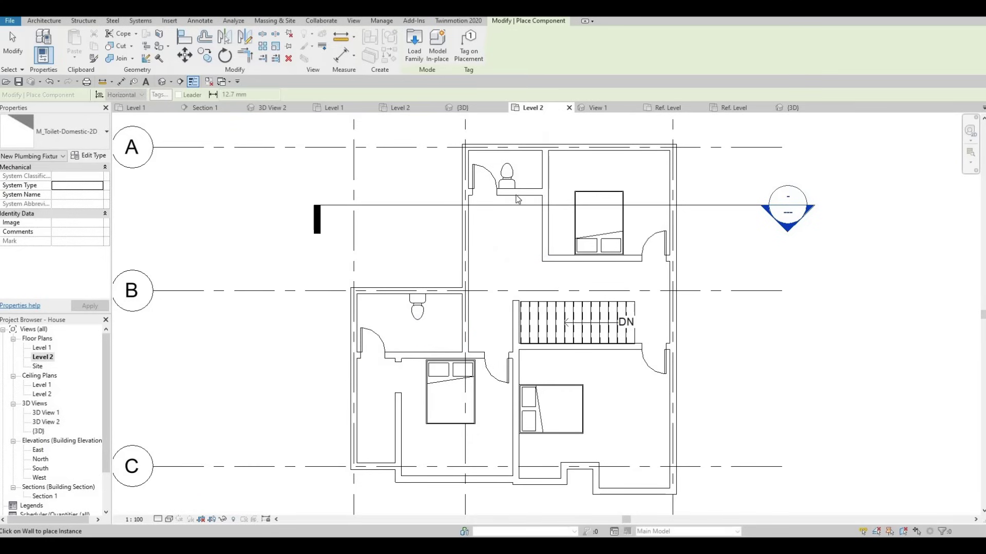
{"action": "key", "text": "Escape"}
{"action": "key", "text": "Escape"}
Step: Move the north bathroom's south wall down to 1700 mm from grid line A
{"action": "left_click", "coordinate": [515, 194]}
{"action": "key", "text": "Down"}
{"action": "key", "text": "Down"}
{"action": "key", "text": "Down"}
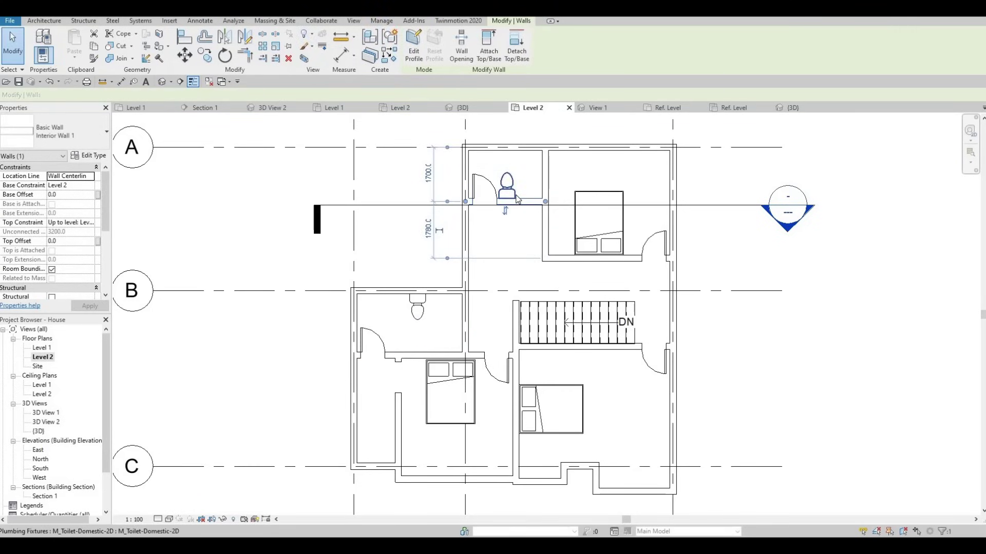
{"action": "key", "text": "Escape"}
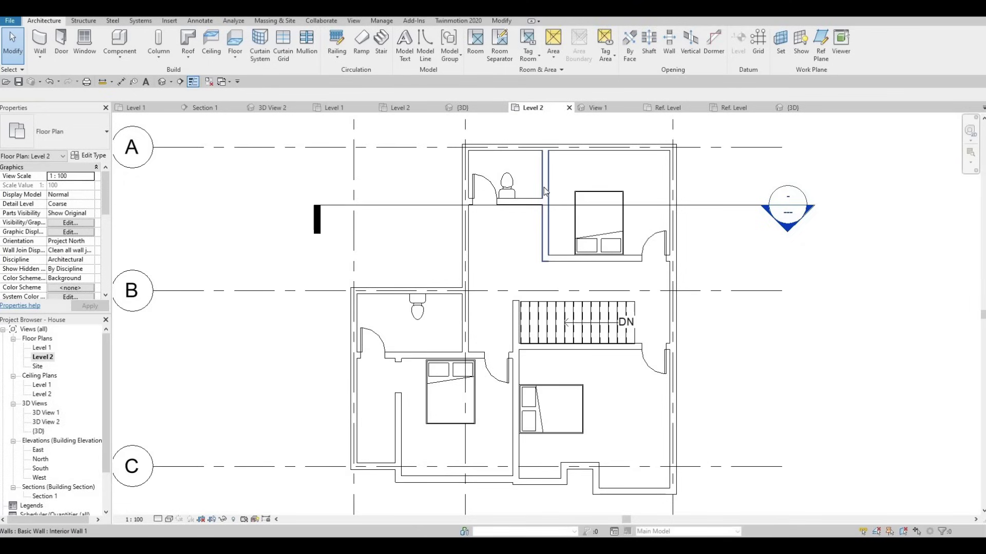
Step: Move the partition between the north bathroom and north bedroom east, setting it 3800 mm from the east exterior wall
{"action": "left_click", "coordinate": [543, 187]}
{"action": "key", "text": "Right"}
{"action": "key", "text": "Right"}
{"action": "key", "text": "Right"}
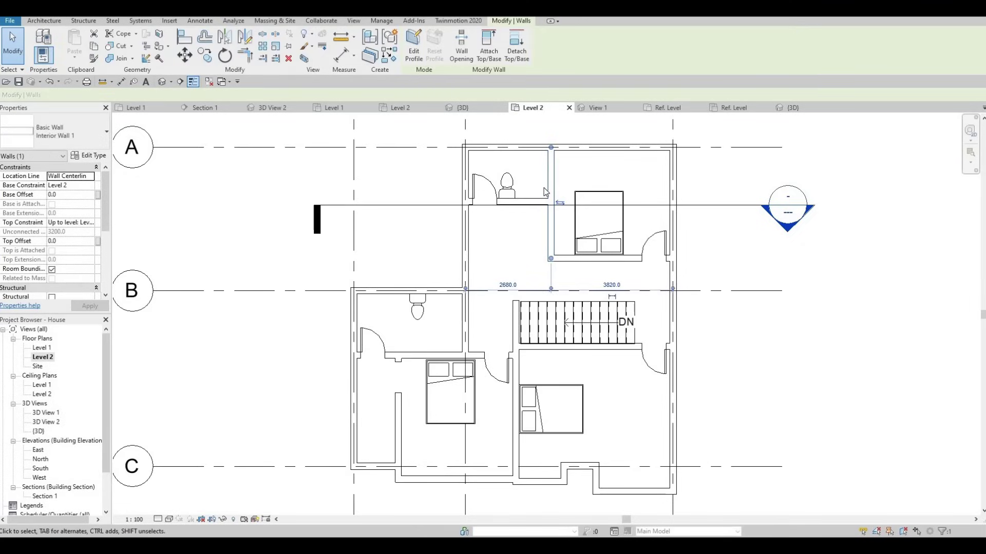
{"action": "left_click", "coordinate": [613, 285]}
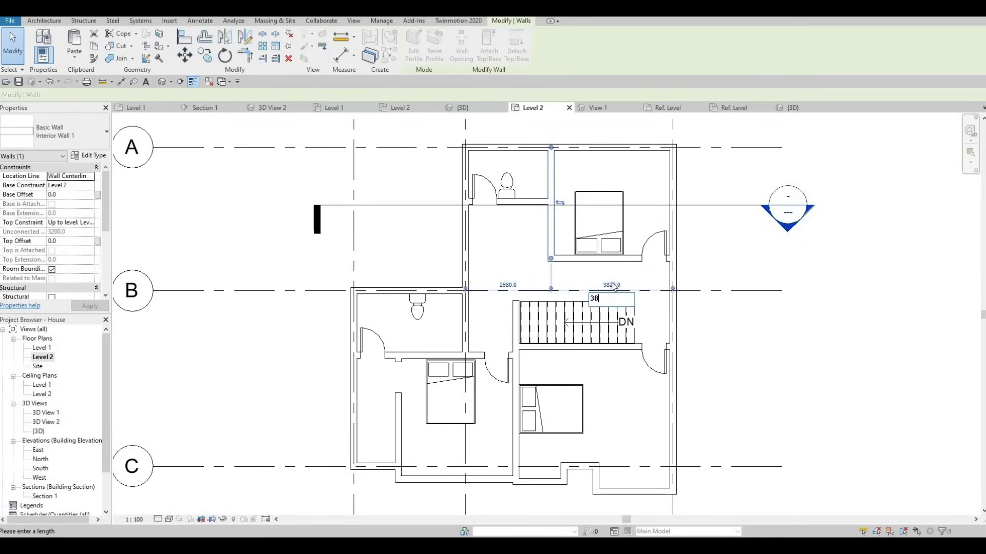
{"action": "key", "text": "Return"}
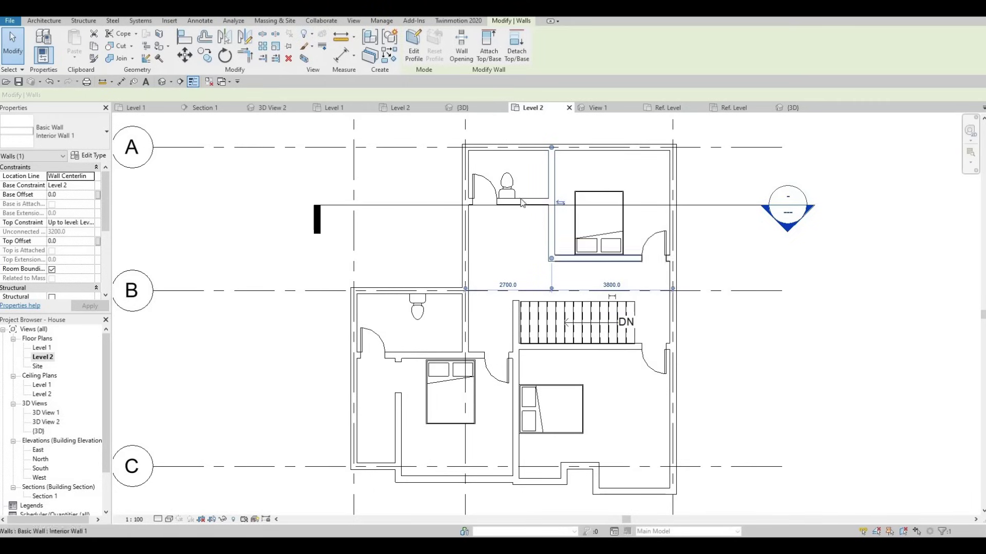
Step: Reposition the north bathroom's toilet along its wall to about 1280 mm from the east partition
{"action": "left_click", "coordinate": [513, 194]}
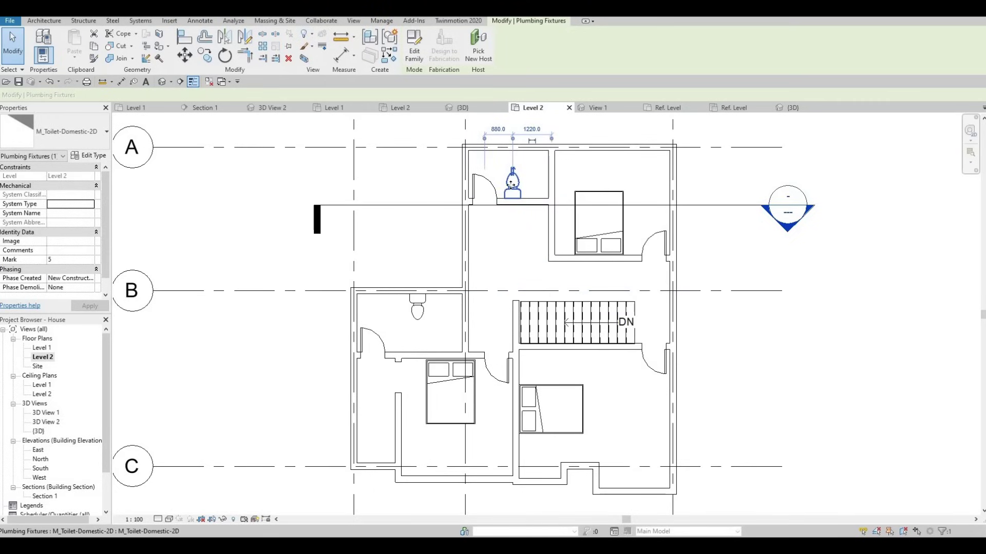
{"action": "left_click_drag", "start_coordinate": [511, 186], "coordinate": [508, 185]}
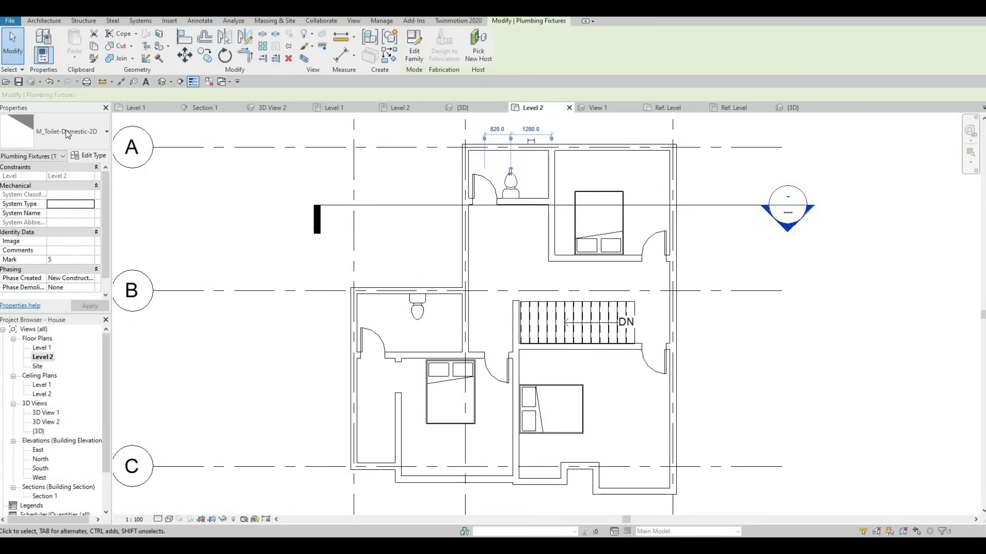
{"action": "key", "text": "Escape"}
Step: Place 660 x 560mm M_Sink-Single-2D sinks: one in the north bathroom's northwest corner, two on the west bathroom's north wall at about 600 and 1400 mm
{"action": "key", "text": "c"}
{"action": "key", "text": "m"}
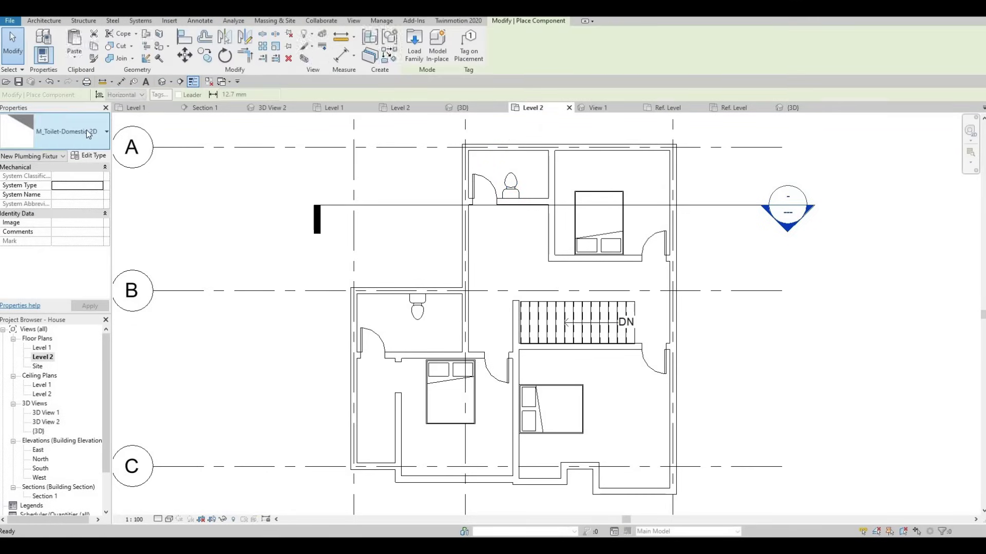
{"action": "left_click", "coordinate": [86, 130]}
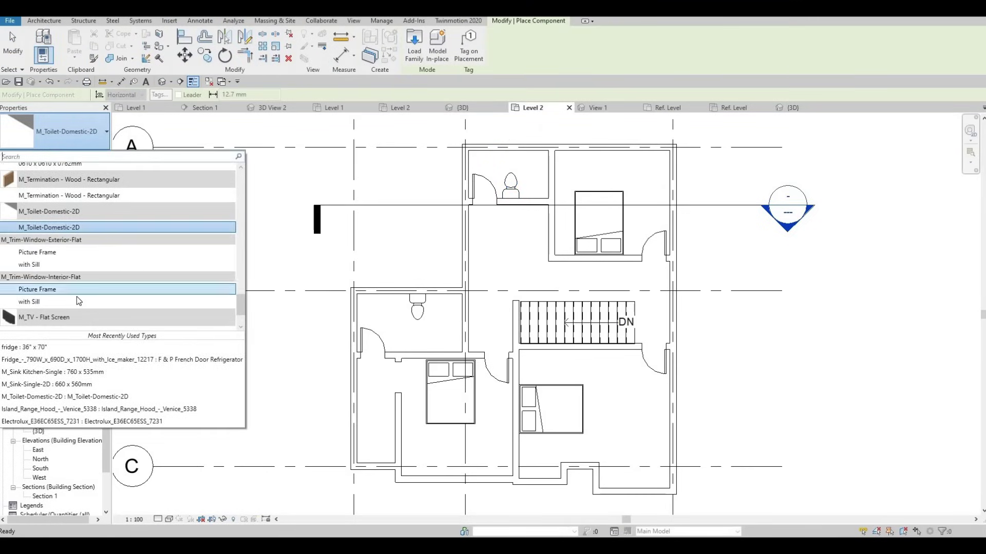
{"action": "scroll", "coordinate": [76, 297], "scroll_direction": "up", "scroll_amount": 5}
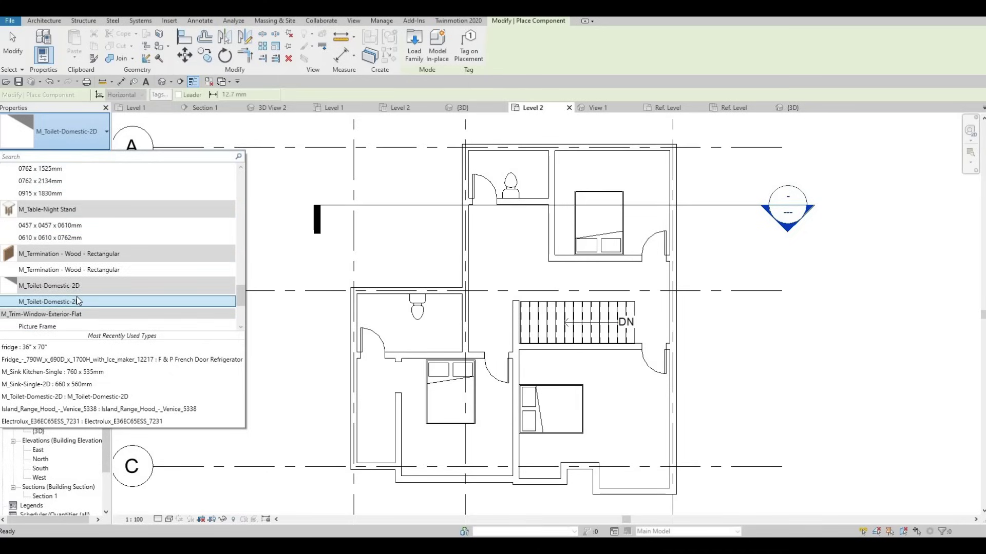
{"action": "scroll", "coordinate": [76, 297], "scroll_direction": "up", "scroll_amount": 3}
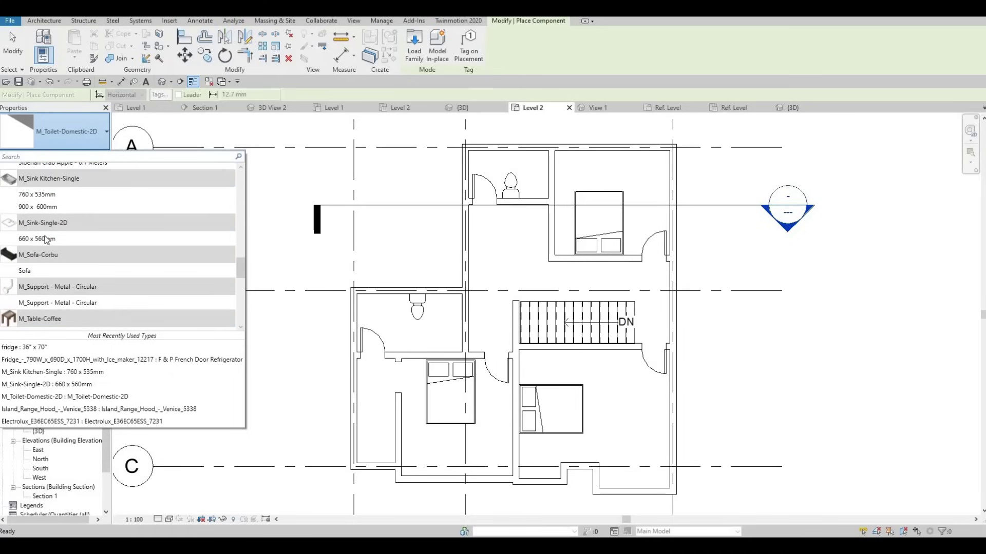
{"action": "mouse_move", "coordinate": [47, 241]}
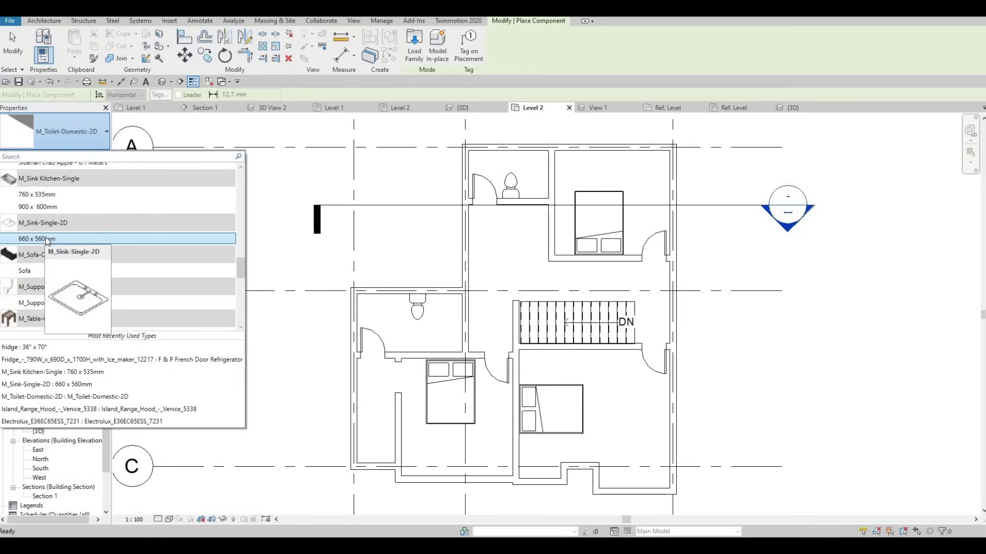
{"action": "scroll", "coordinate": [54, 245], "scroll_direction": "up", "scroll_amount": 1}
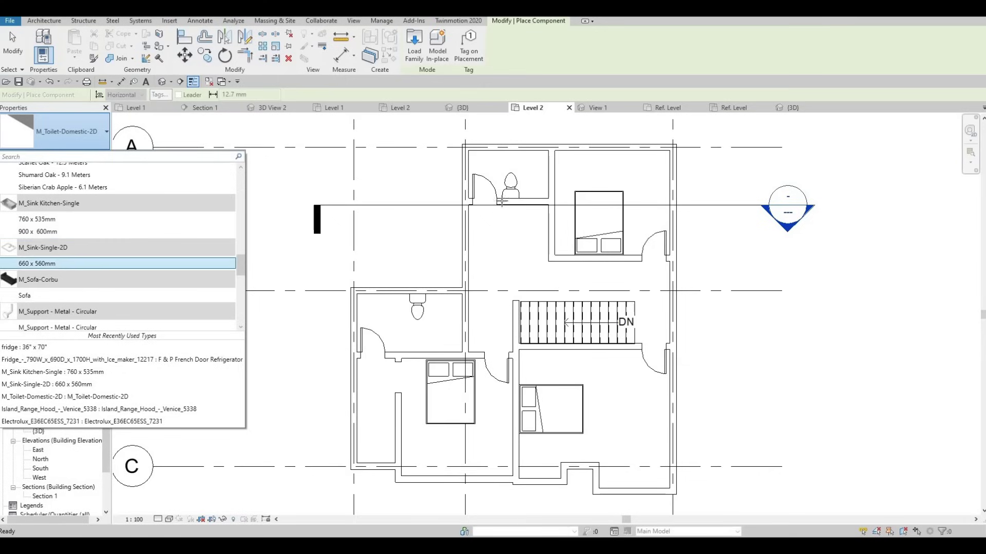
{"action": "left_click", "coordinate": [52, 264]}
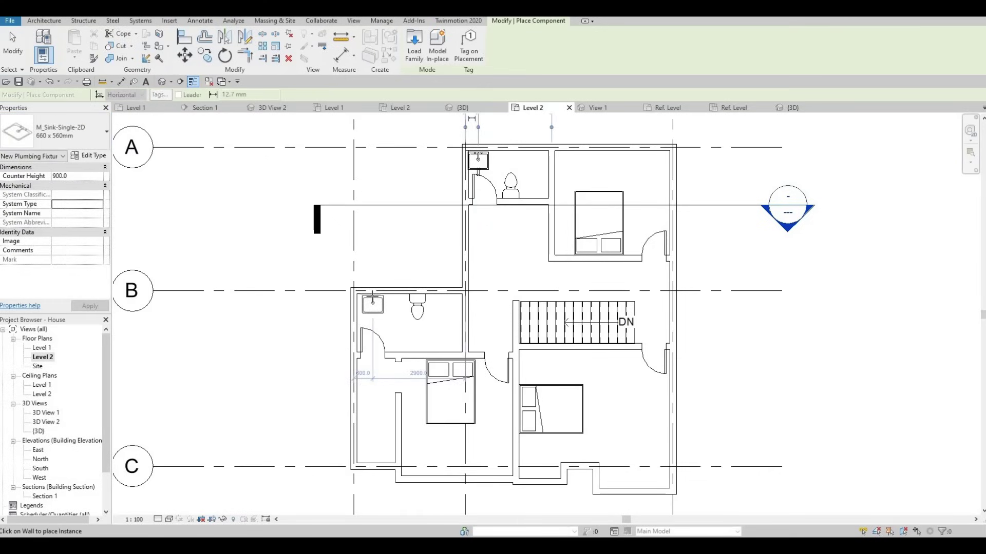
{"action": "left_click", "coordinate": [391, 296]}
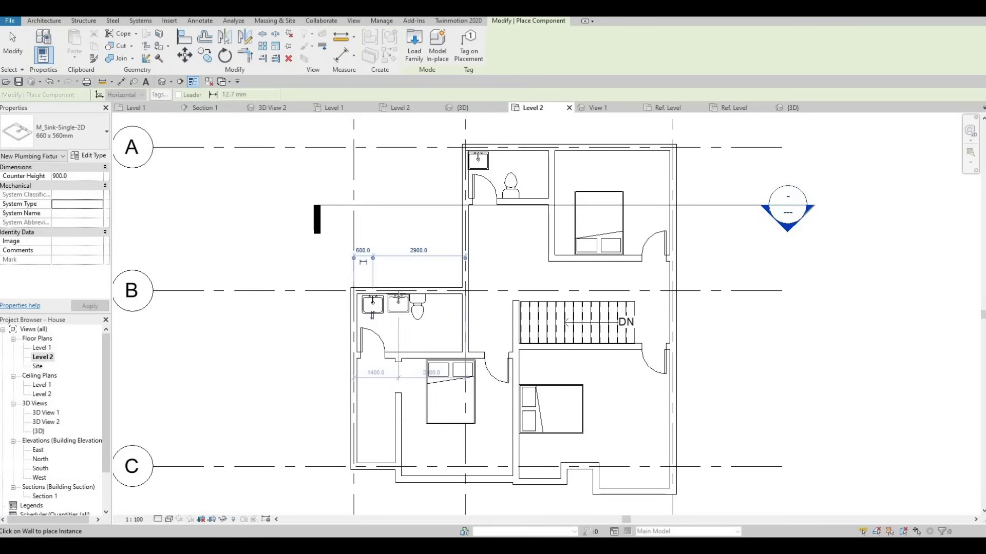
{"action": "key", "text": "Escape"}
{"action": "key", "text": "Escape"}
Step: Shift the west bathroom's toilet slightly east and its two sinks slightly west along the north wall
{"action": "scroll", "coordinate": [403, 300], "scroll_direction": "up", "scroll_amount": 2}
{"action": "left_click", "coordinate": [417, 302]}
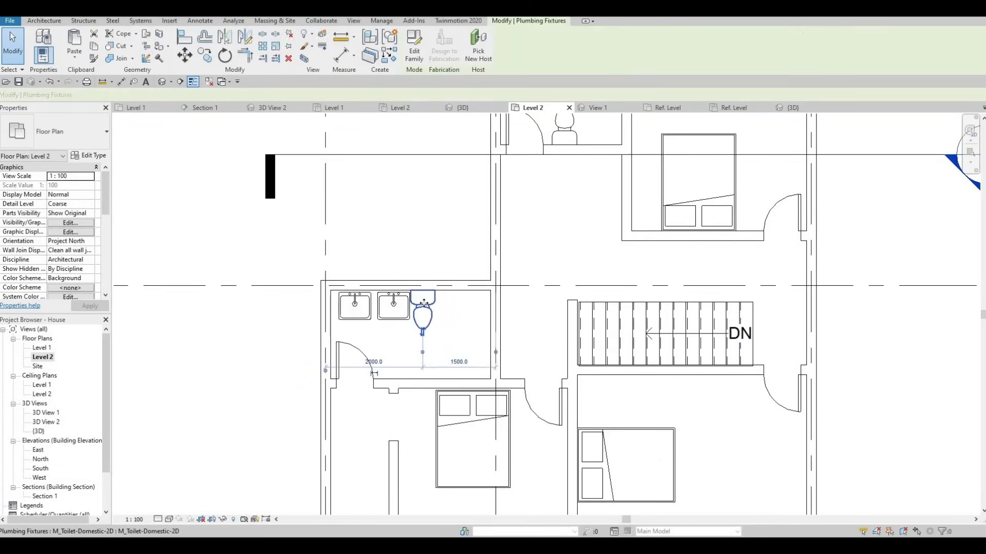
{"action": "left_click_drag", "start_coordinate": [423, 303], "coordinate": [428, 303]}
{"action": "key", "text": "Escape"}
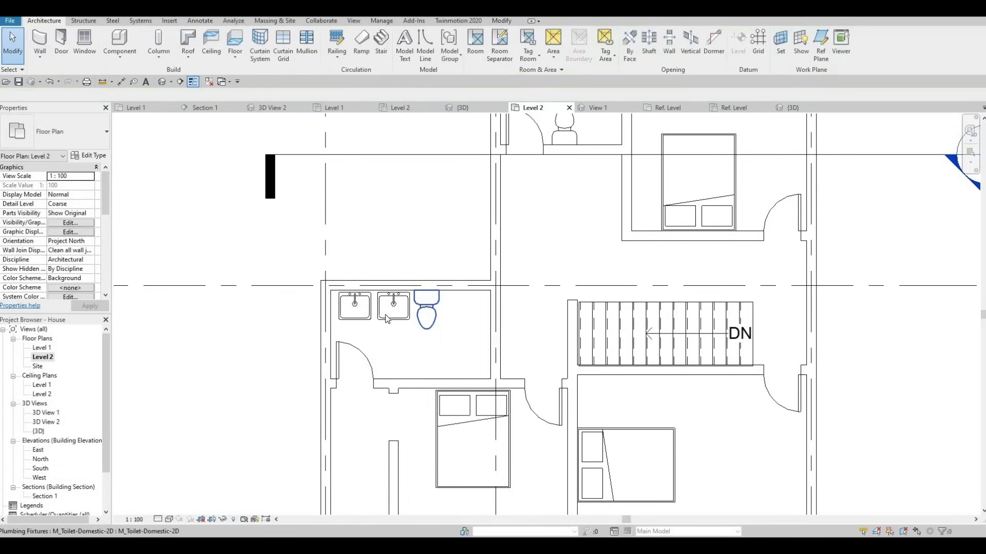
{"action": "left_click_drag", "start_coordinate": [390, 314], "coordinate": [361, 308]}
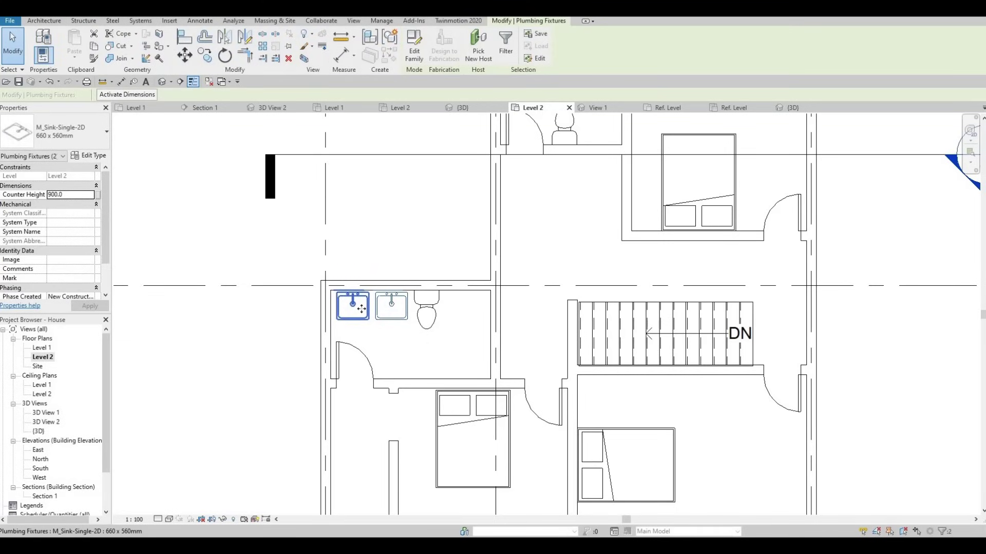
{"action": "key", "text": "Escape"}
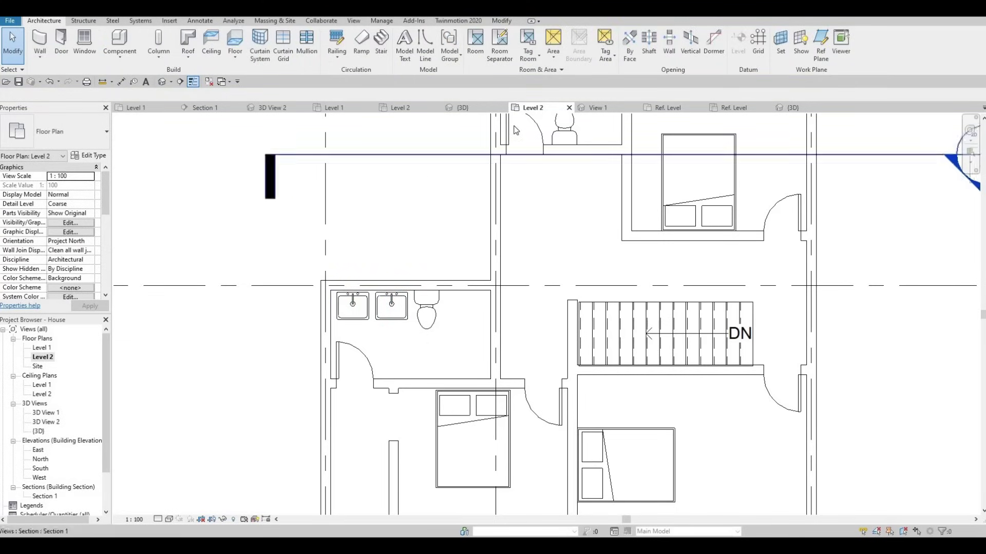
Step: Start drawing detail lines in the Thin Lines style on the Level 2 plan
{"action": "left_click", "coordinate": [200, 21]}
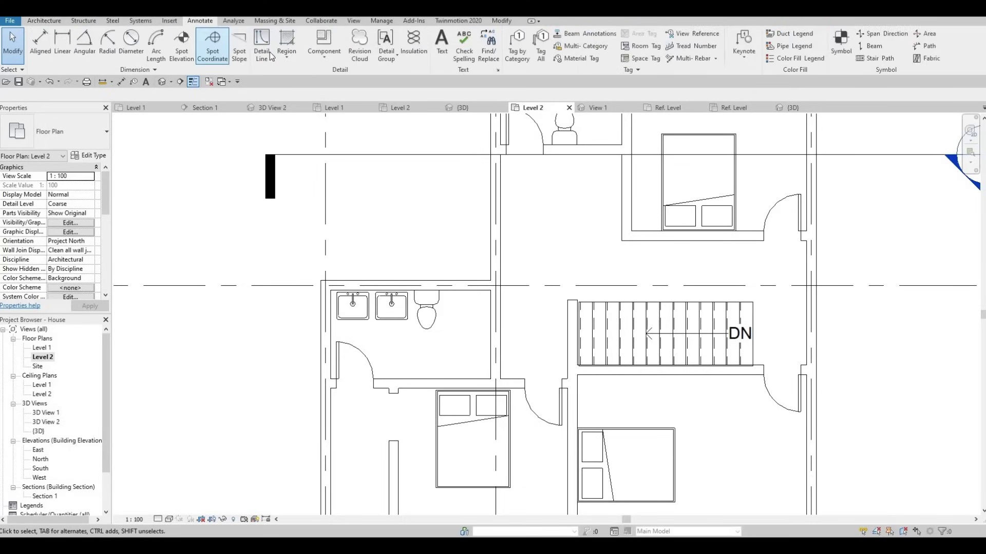
{"action": "left_click", "coordinate": [262, 44]}
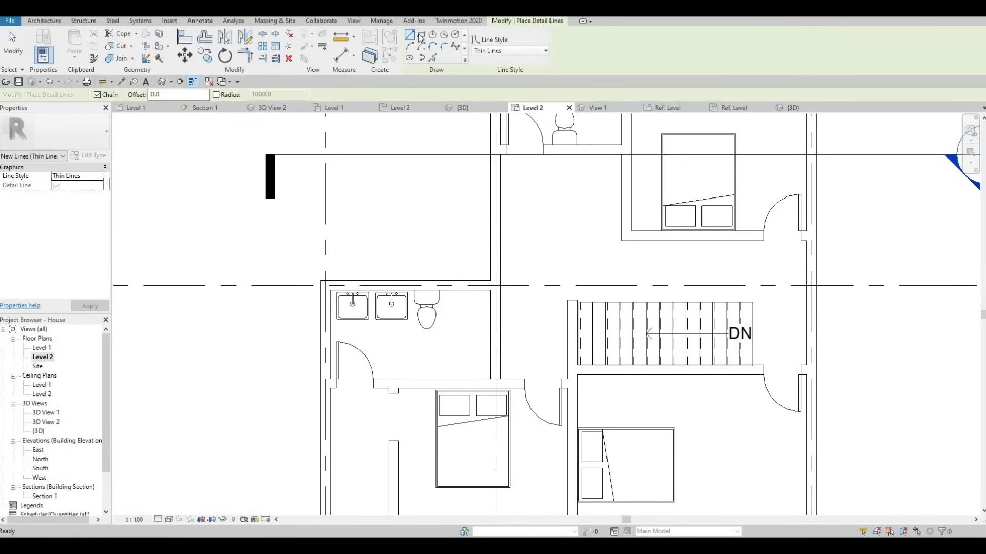
Step: Draw a rectangular counter of about 1700 by 700 mm in detail lines around the two sinks of the lower bathroom
{"action": "left_click", "coordinate": [421, 34]}
{"action": "left_click", "coordinate": [330, 288]}
{"action": "scroll", "coordinate": [413, 326], "scroll_direction": "up", "scroll_amount": 2}
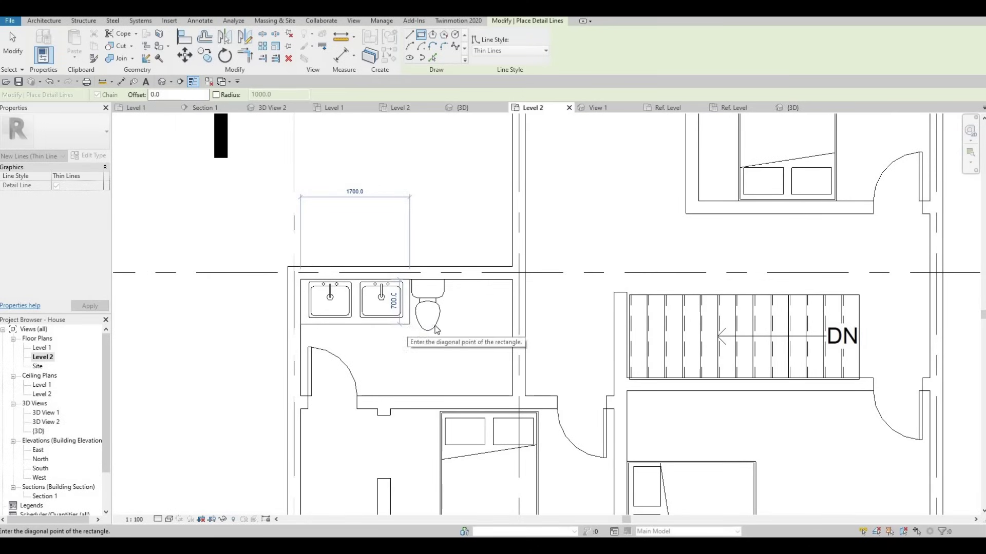
{"action": "left_click", "coordinate": [409, 324]}
{"action": "key", "text": "Escape"}
{"action": "key", "text": "Escape"}
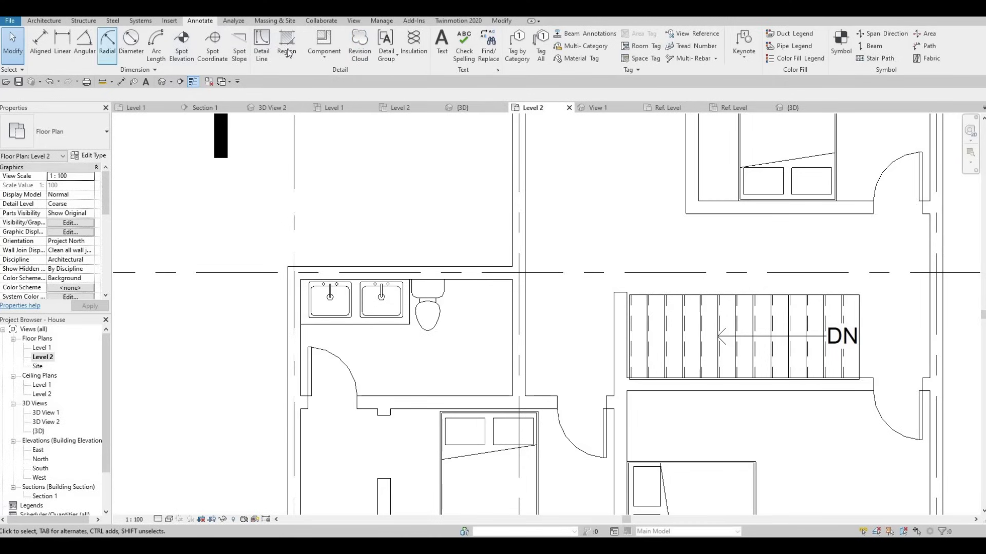
Step: Try outlining the shower beside the lower bathroom's toilet with a detail-line rectangle, and delete that rectangle
{"action": "left_click", "coordinate": [261, 54]}
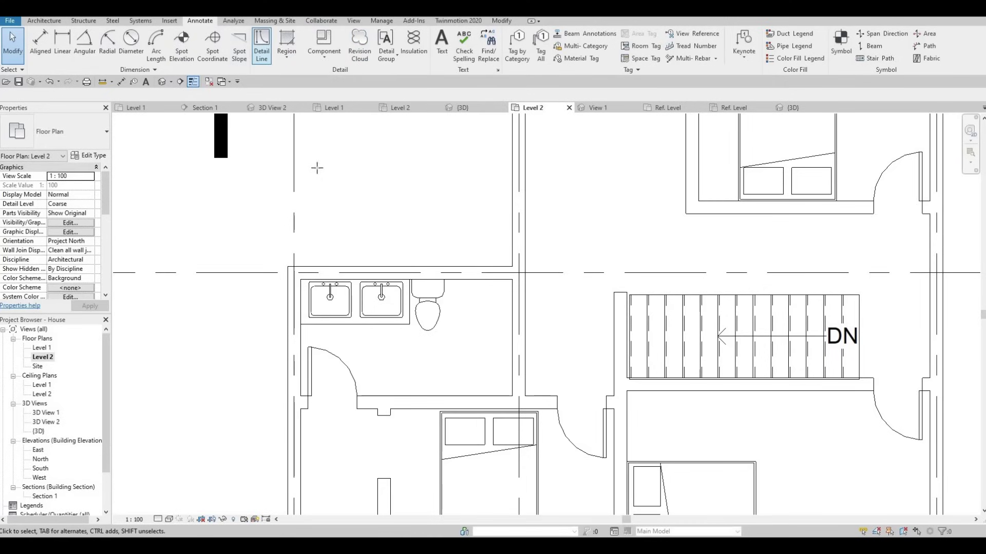
{"action": "middle_click_drag", "start_coordinate": [511, 270], "coordinate": [503, 176]}
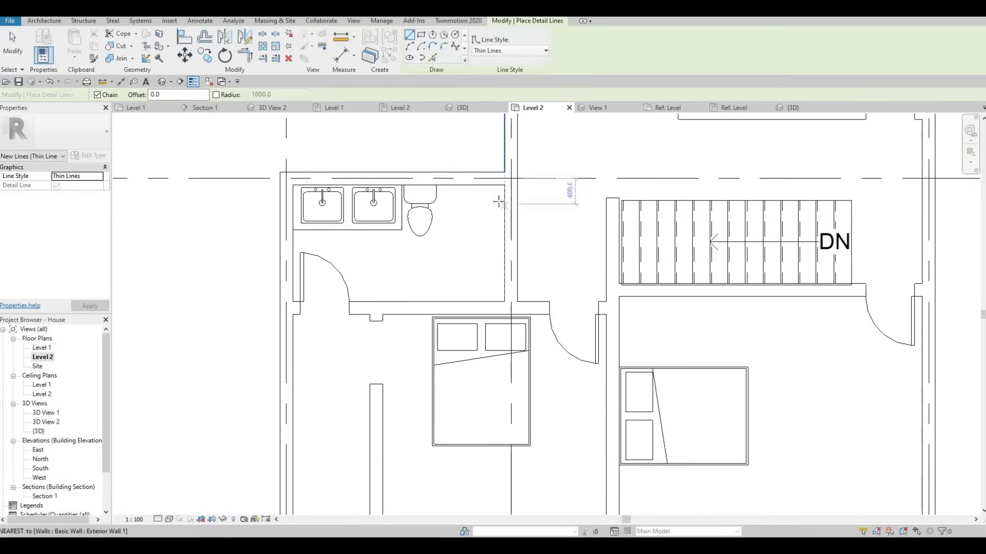
{"action": "left_click", "coordinate": [505, 185]}
{"action": "left_click", "coordinate": [422, 36]}
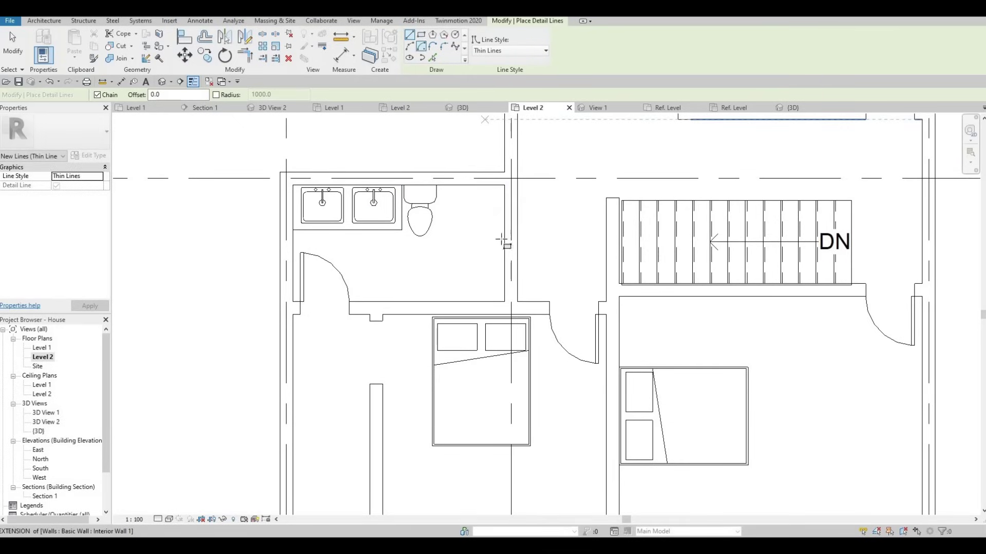
{"action": "left_click", "coordinate": [504, 184]}
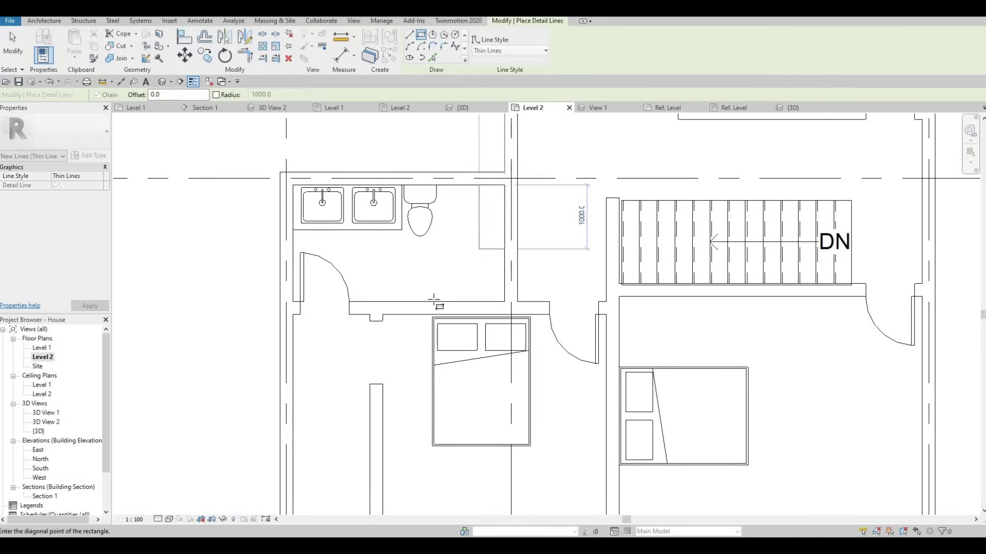
{"action": "left_click", "coordinate": [439, 297]}
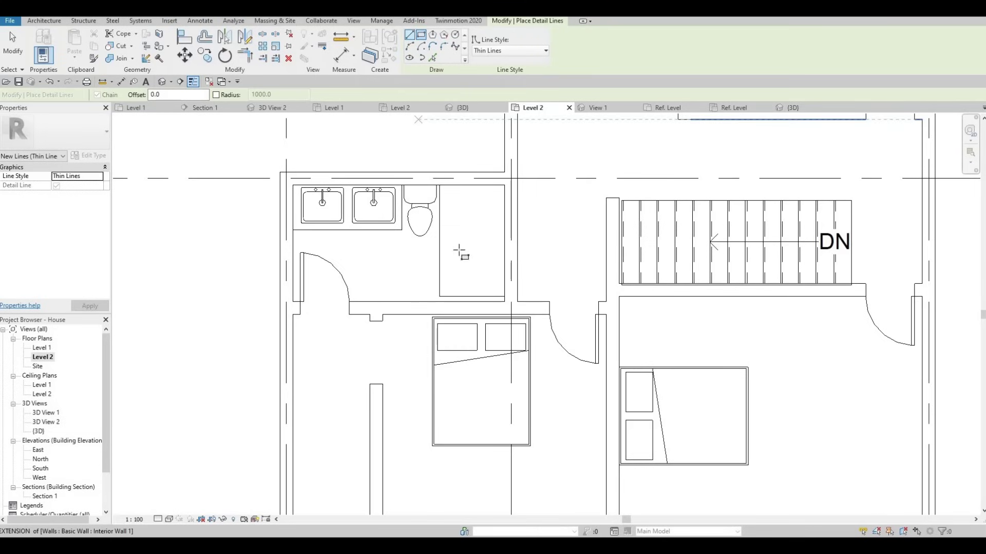
{"action": "key", "text": "Escape"}
{"action": "key", "text": "Escape"}
{"action": "left_click", "coordinate": [440, 256]}
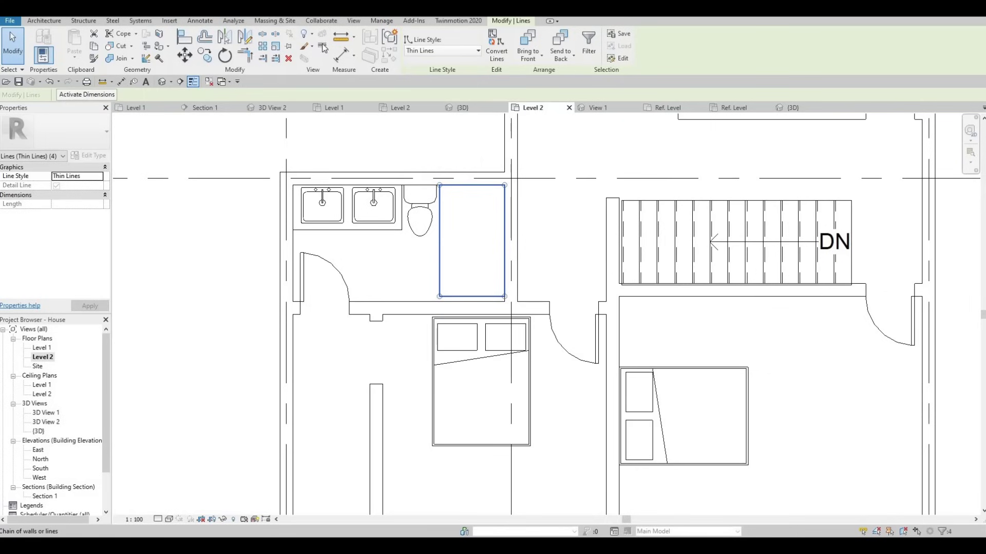
{"action": "key", "text": "Delete"}
Step: Draw two closely spaced vertical detail lines across the lower bathroom beside the toilet as the shower partition
{"action": "left_click", "coordinate": [261, 45]}
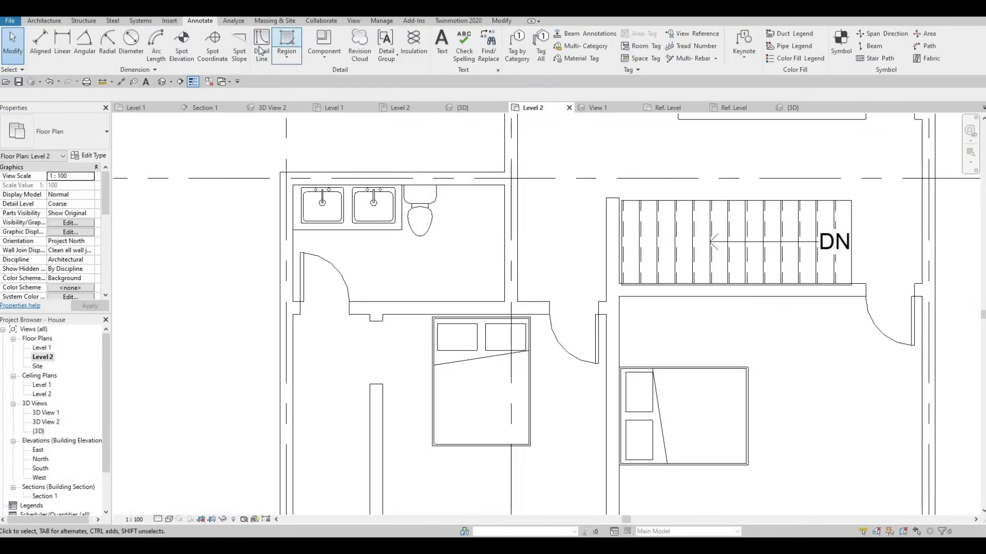
{"action": "left_click", "coordinate": [447, 184]}
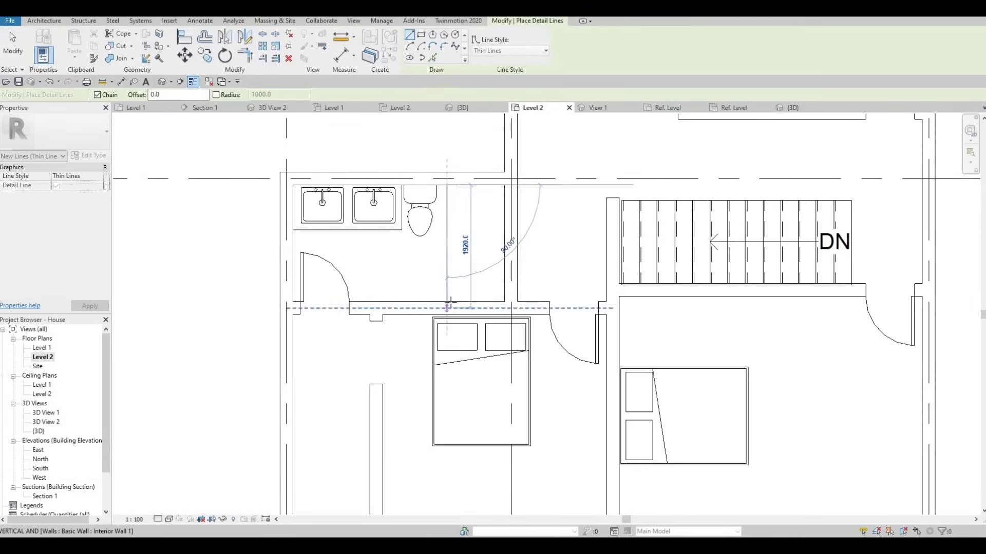
{"action": "left_click", "coordinate": [450, 307]}
{"action": "key", "text": "Escape"}
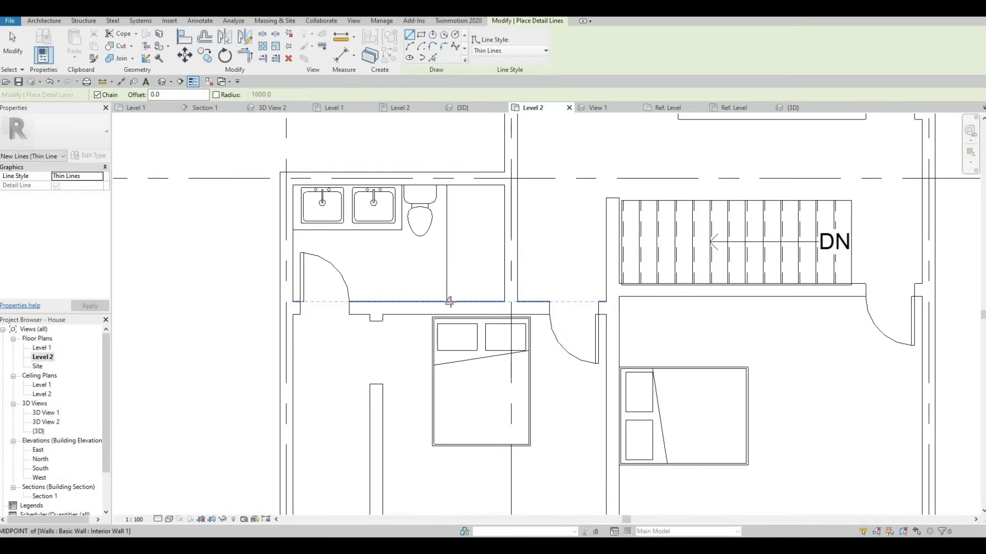
{"action": "scroll", "coordinate": [451, 303], "scroll_direction": "up", "scroll_amount": 2}
{"action": "left_click", "coordinate": [448, 301]}
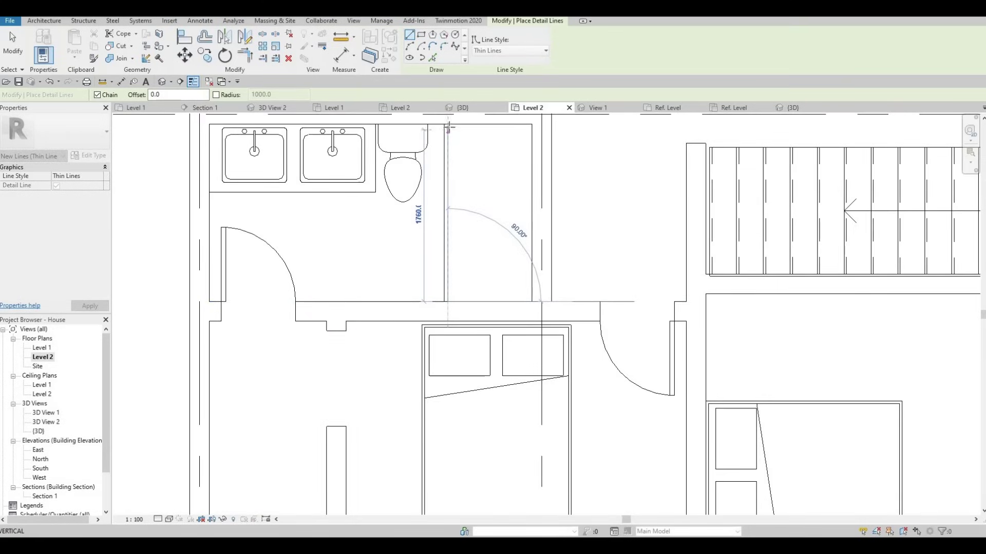
{"action": "key", "text": "Escape"}
Step: Draw two short parallel vertical detail lines about 100 mm long, starting at the upper wall of the lower bathroom's shower
{"action": "scroll", "coordinate": [565, 195], "scroll_direction": "up", "scroll_amount": 1}
{"action": "mouse_move", "coordinate": [607, 192]}
{"action": "middle_mouse_down"}
{"action": "mouse_move", "coordinate": [505, 281]}
{"action": "mouse_move", "coordinate": [488, 260]}
{"action": "middle_mouse_up"}
{"action": "scroll", "coordinate": [478, 213], "scroll_direction": "down", "scroll_amount": 1}
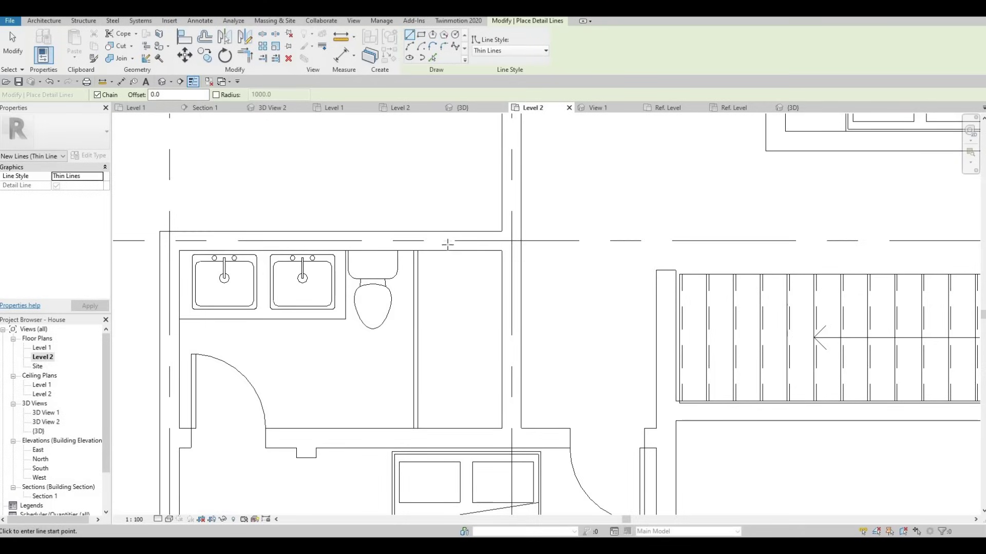
{"action": "scroll", "coordinate": [447, 245], "scroll_direction": "up", "scroll_amount": 1}
{"action": "left_click", "coordinate": [450, 266]}
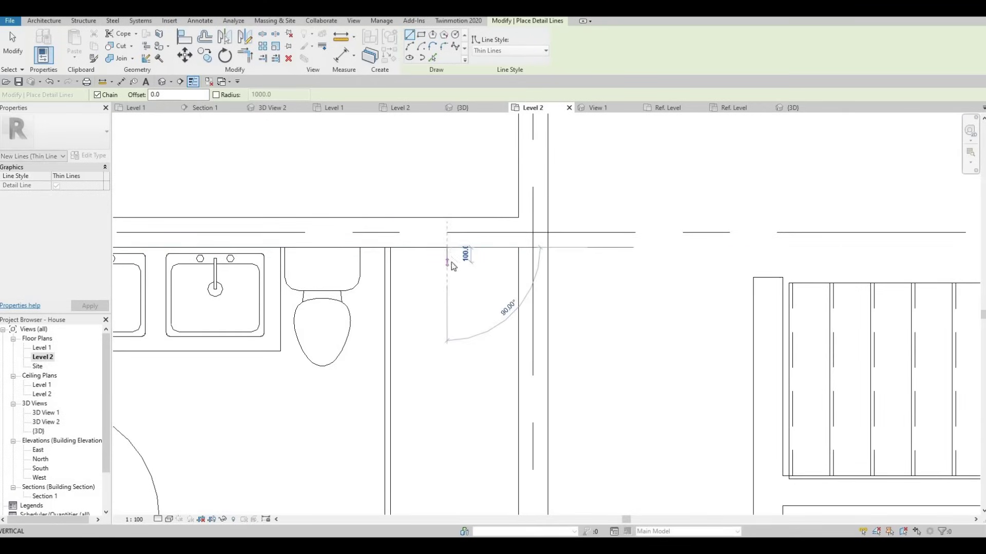
{"action": "left_click", "coordinate": [450, 250]}
{"action": "key", "text": "Escape"}
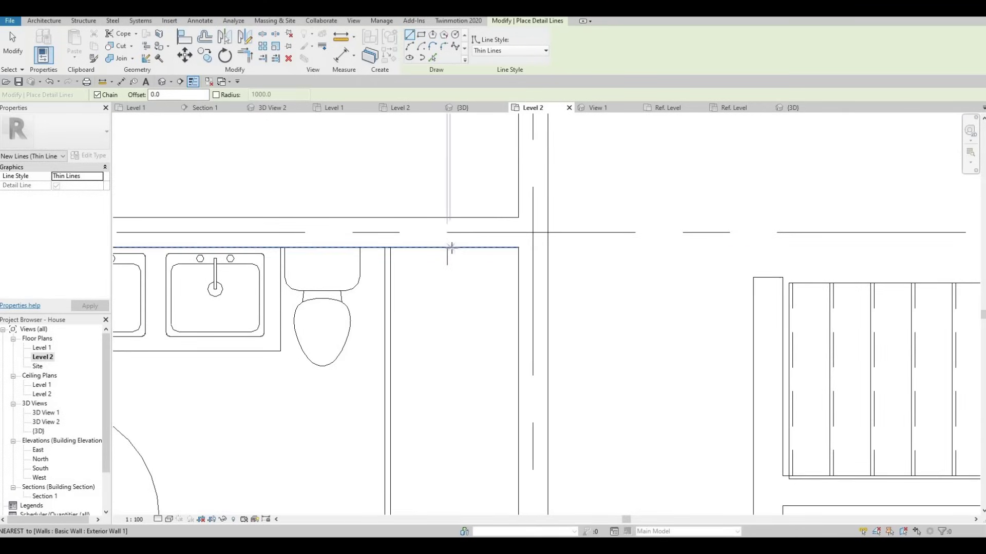
{"action": "scroll", "coordinate": [450, 247], "scroll_direction": "up", "scroll_amount": 2}
{"action": "left_click", "coordinate": [453, 271]}
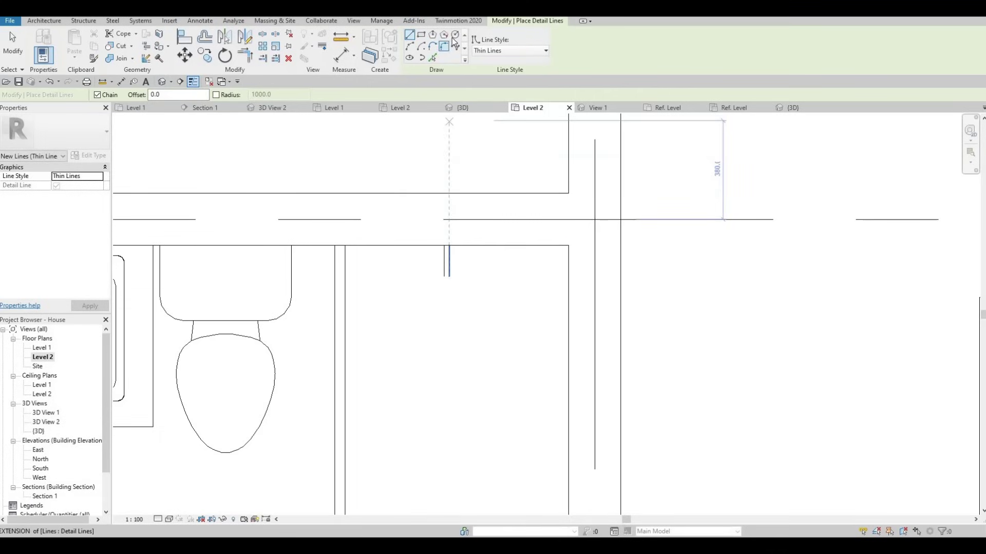
{"action": "left_click", "coordinate": [447, 276]}
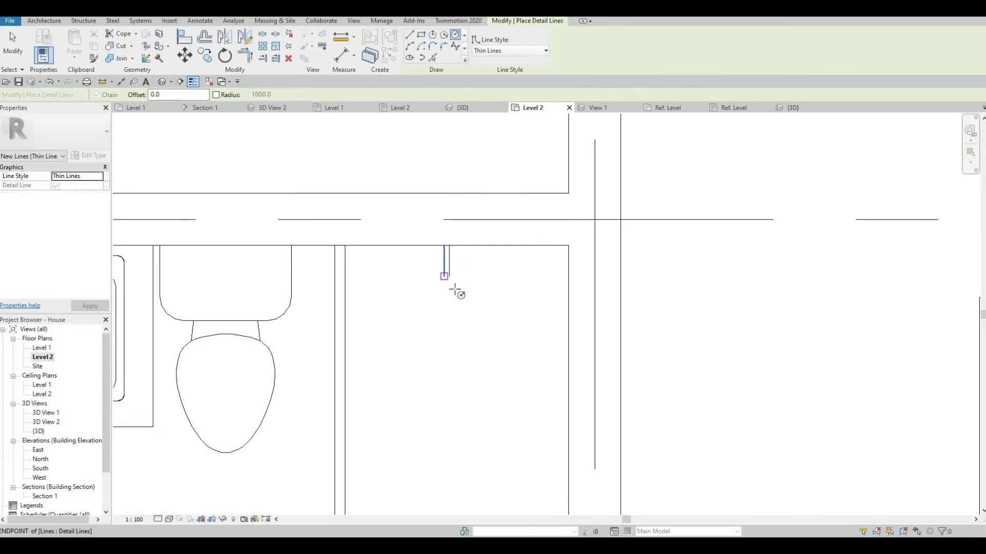
{"action": "left_click", "coordinate": [455, 283]}
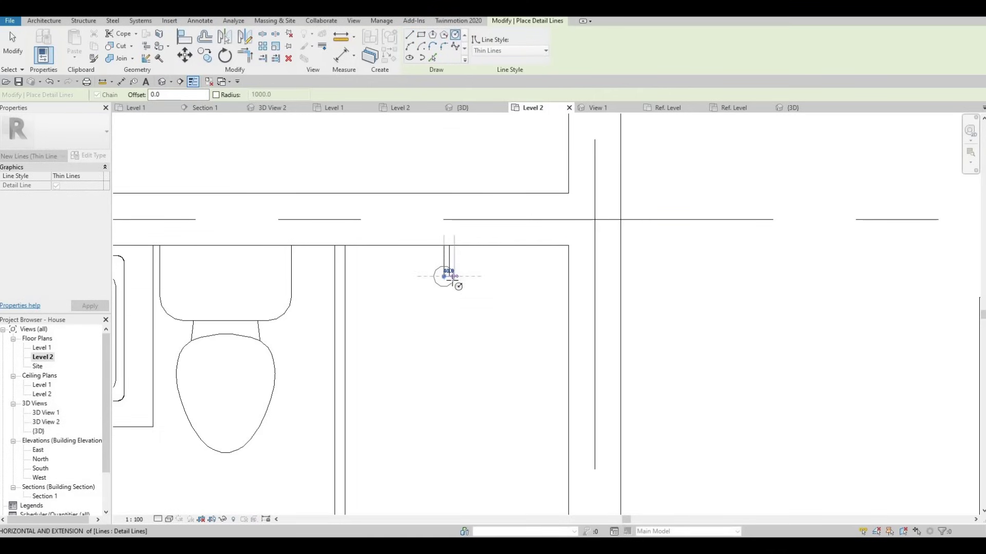
{"action": "key", "text": "Escape"}
Step: Draw a small detail-line circle centred between the lower ends of the two short lines, reaching to their endpoints
{"action": "scroll", "coordinate": [442, 278], "scroll_direction": "up", "scroll_amount": 2}
{"action": "scroll", "coordinate": [443, 276], "scroll_direction": "up", "scroll_amount": 2}
{"action": "left_click", "coordinate": [444, 277]}
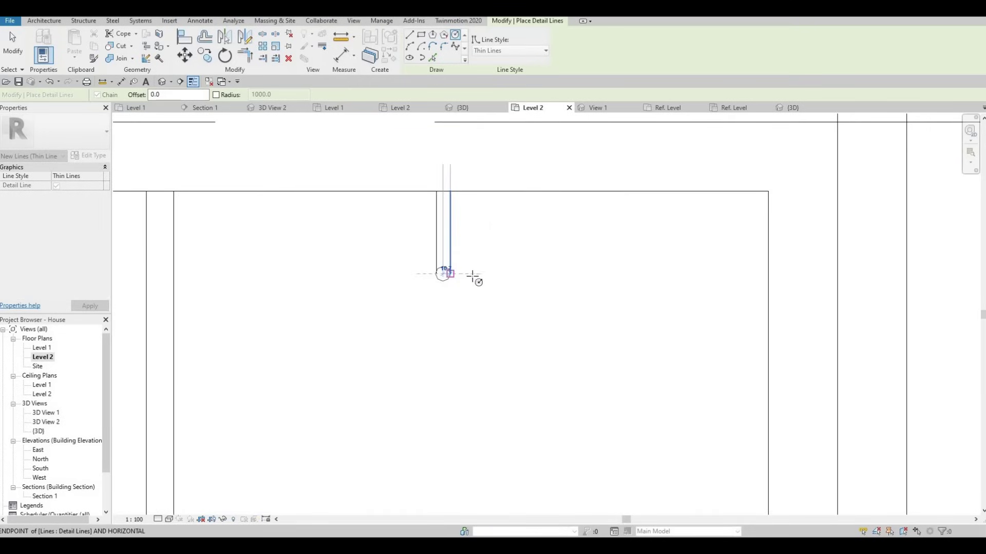
{"action": "left_click", "coordinate": [478, 261]}
{"action": "scroll", "coordinate": [475, 260], "scroll_direction": "down", "scroll_amount": 1}
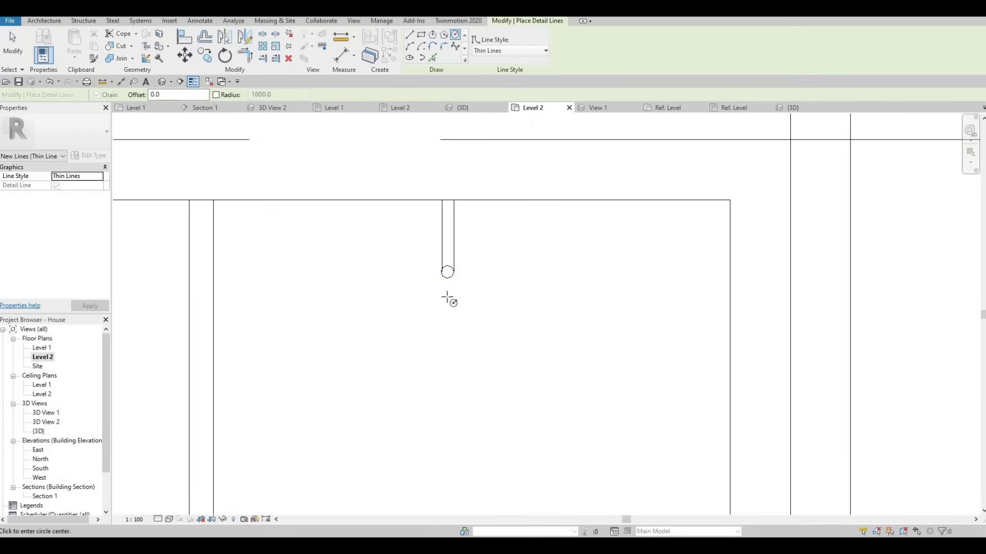
Step: Draw a larger circle of about 30 mm radius directly below the small circle to complete the shower head
{"action": "left_click", "coordinate": [447, 296]}
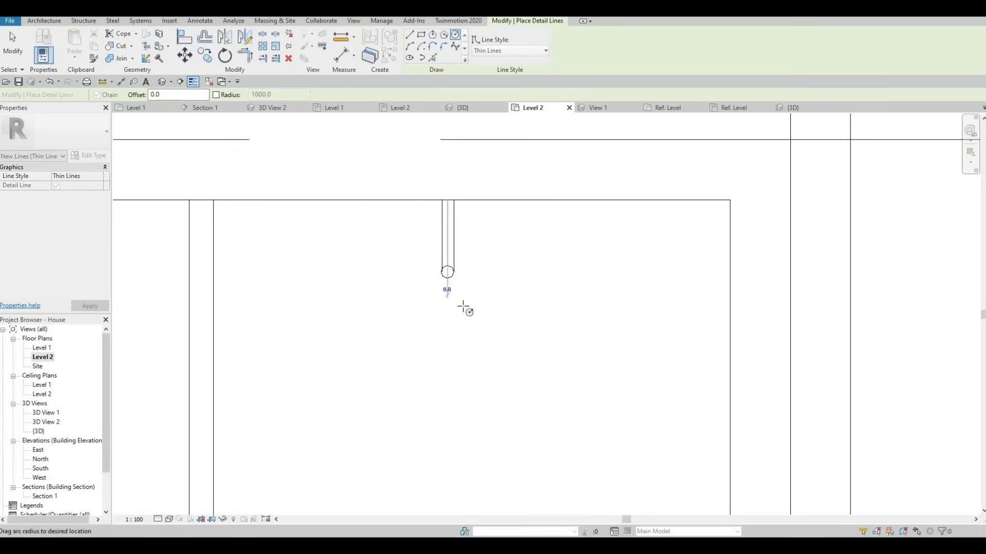
{"action": "left_click", "coordinate": [490, 264]}
{"action": "scroll", "coordinate": [506, 290], "scroll_direction": "down", "scroll_amount": 3}
{"action": "key", "text": "Escape"}
{"action": "key", "text": "Escape"}
{"action": "scroll", "coordinate": [447, 293], "scroll_direction": "up", "scroll_amount": 1}
{"action": "left_click", "coordinate": [447, 293]}
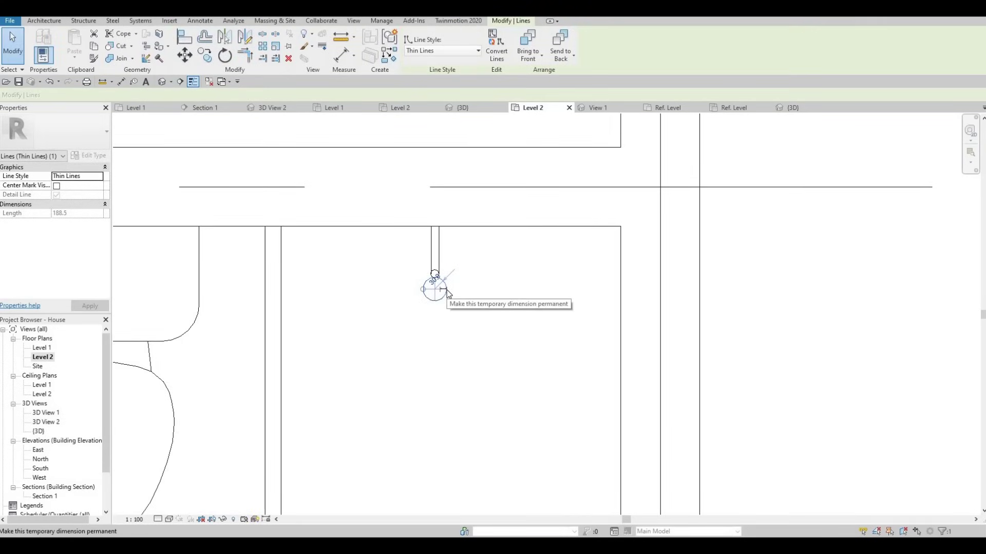
{"action": "key", "text": "Escape"}
Step: Draw two vertical detail lines about 1500 mm long between the walls of the upper bathroom, just past the toilet
{"action": "scroll", "coordinate": [449, 302], "scroll_direction": "down", "scroll_amount": 5}
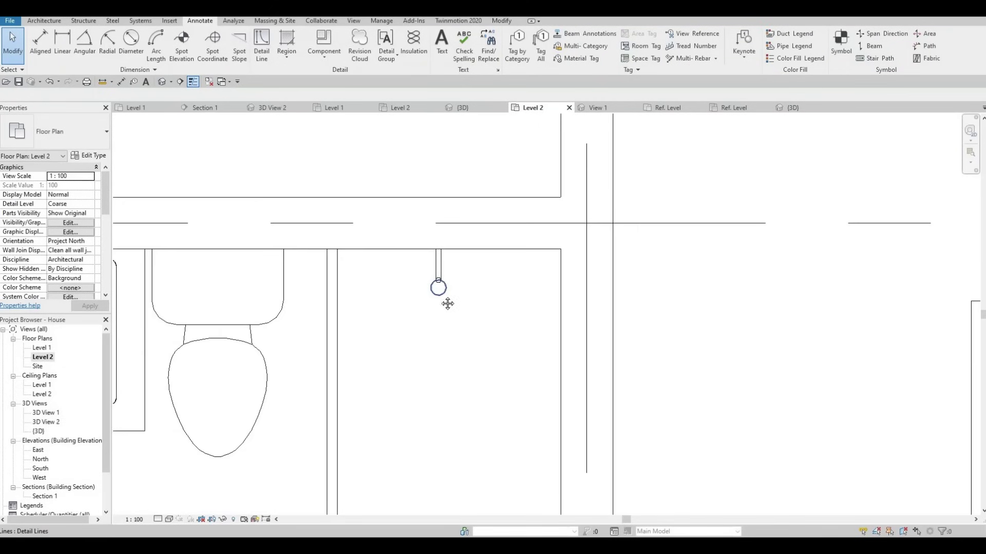
{"action": "scroll", "coordinate": [459, 308], "scroll_direction": "down", "scroll_amount": 5}
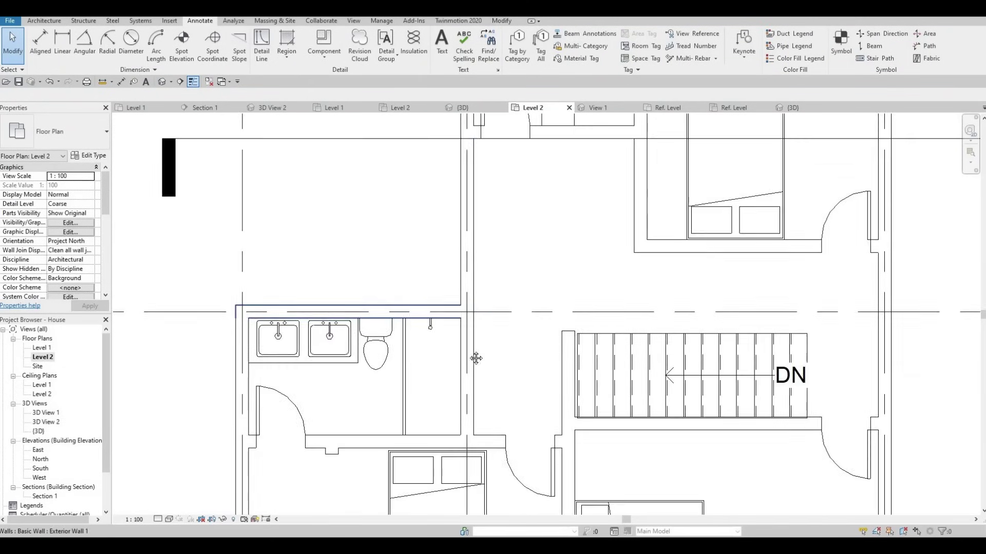
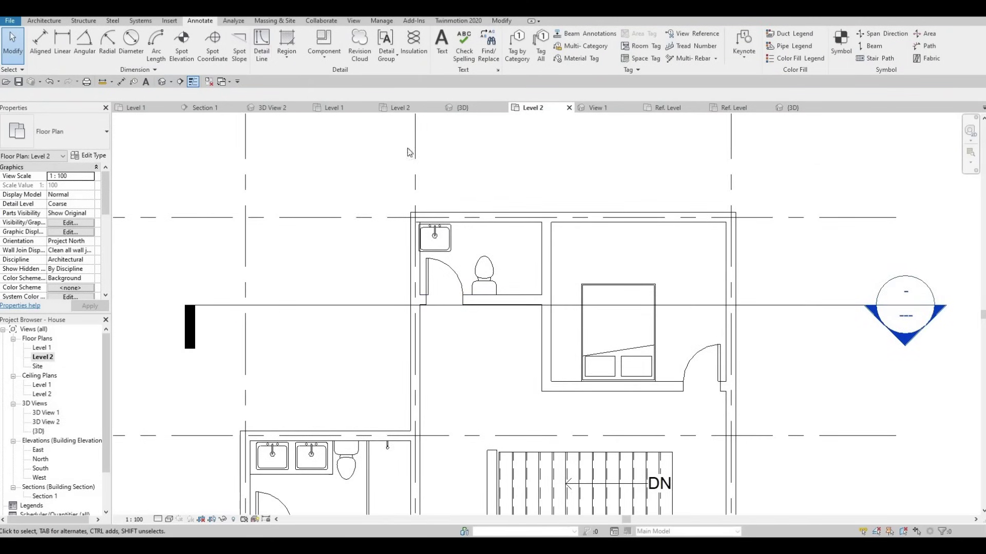
{"action": "scroll", "coordinate": [509, 231], "scroll_direction": "up", "scroll_amount": 3}
{"action": "left_click", "coordinate": [504, 213]}
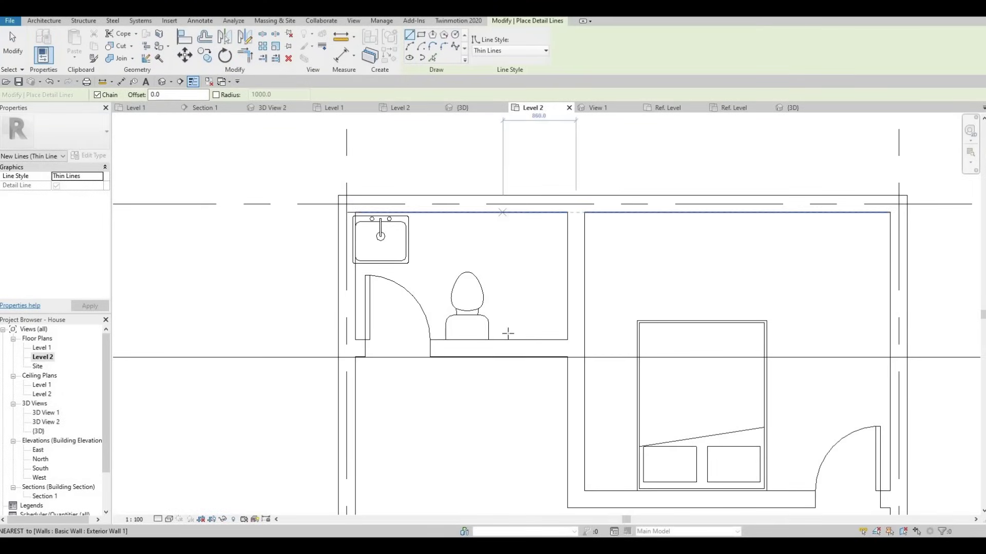
{"action": "left_click", "coordinate": [503, 340]}
{"action": "key", "text": "Escape"}
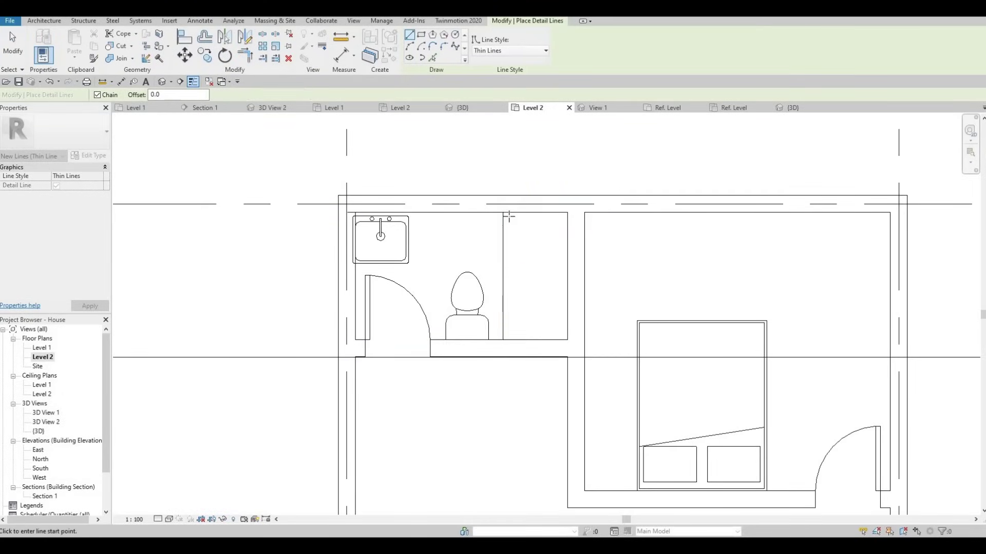
{"action": "left_click", "coordinate": [509, 213]}
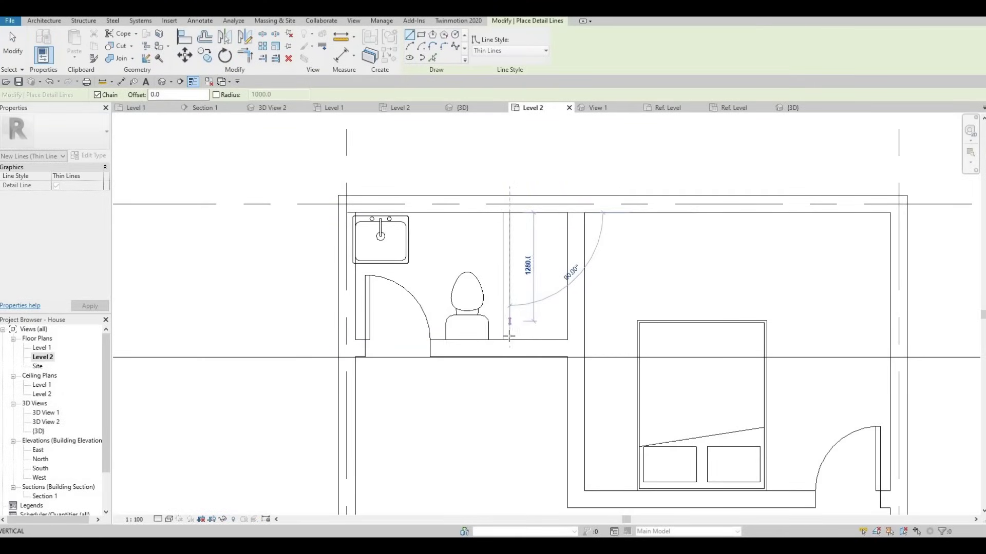
{"action": "scroll", "coordinate": [508, 346], "scroll_direction": "up", "scroll_amount": 3}
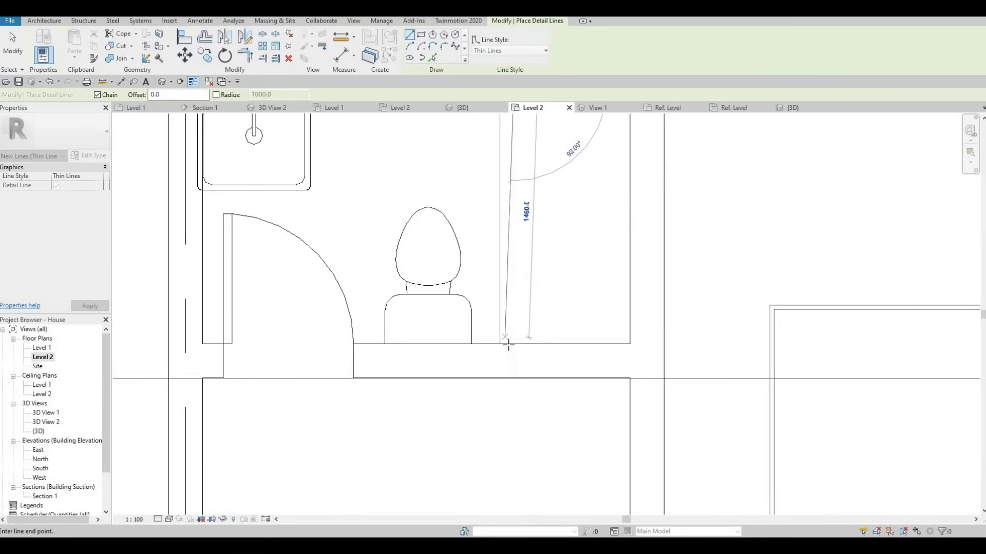
{"action": "left_click", "coordinate": [514, 343]}
{"action": "key", "text": "Escape"}
{"action": "key", "text": "Escape"}
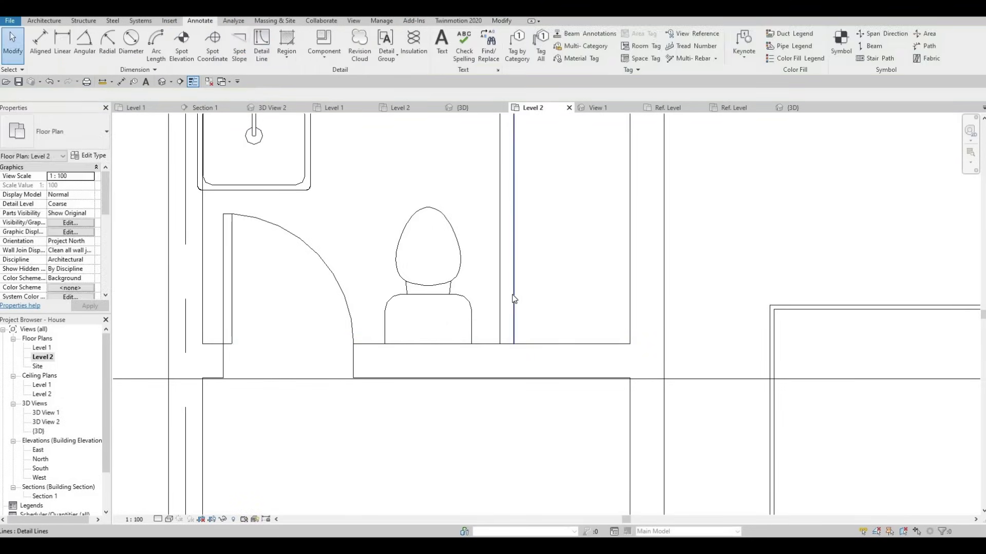
Step: Nudge the second partition line in the upper bathroom closer to the first one
{"action": "left_click", "coordinate": [512, 293]}
{"action": "key", "text": "Left"}
{"action": "key", "text": "Left"}
{"action": "key", "text": "Left"}
{"action": "key", "text": "Left"}
{"action": "key", "text": "Left"}
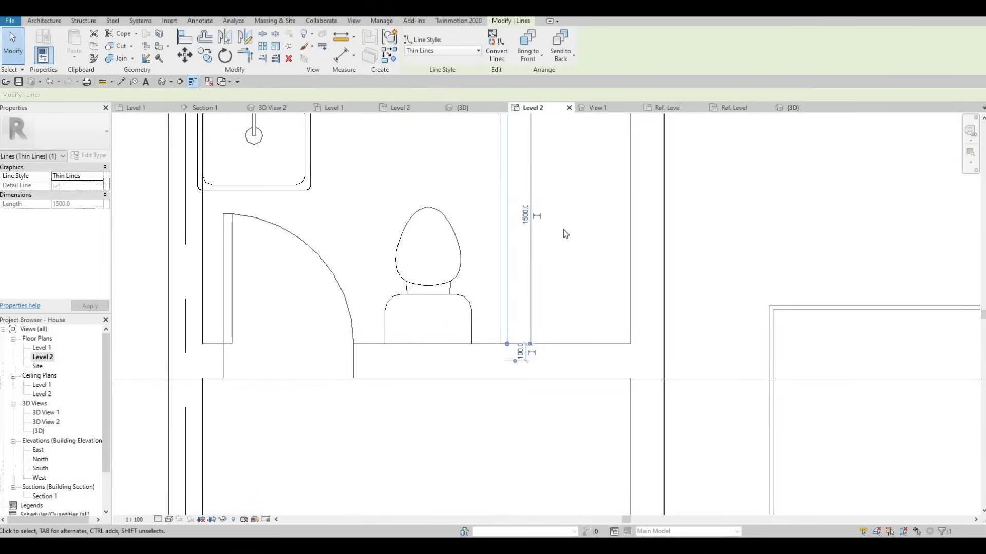
{"action": "middle_click_drag", "start_coordinate": [485, 166], "coordinate": [475, 196]}
{"action": "key", "text": "Escape"}
Step: Move the shower head's lines and circles from the lower bathroom to the upper wall of the upper bathroom's shower
{"action": "scroll", "coordinate": [470, 371], "scroll_direction": "down", "scroll_amount": 2}
{"action": "middle_click_drag", "start_coordinate": [469, 371], "coordinate": [457, 208]}
{"action": "scroll", "coordinate": [359, 288], "scroll_direction": "down", "scroll_amount": 1}
{"action": "middle_click_drag", "start_coordinate": [359, 289], "coordinate": [454, 182]}
{"action": "scroll", "coordinate": [377, 312], "scroll_direction": "up", "scroll_amount": 2}
{"action": "scroll", "coordinate": [380, 320], "scroll_direction": "up", "scroll_amount": 3}
{"action": "left_click", "coordinate": [418, 368]}
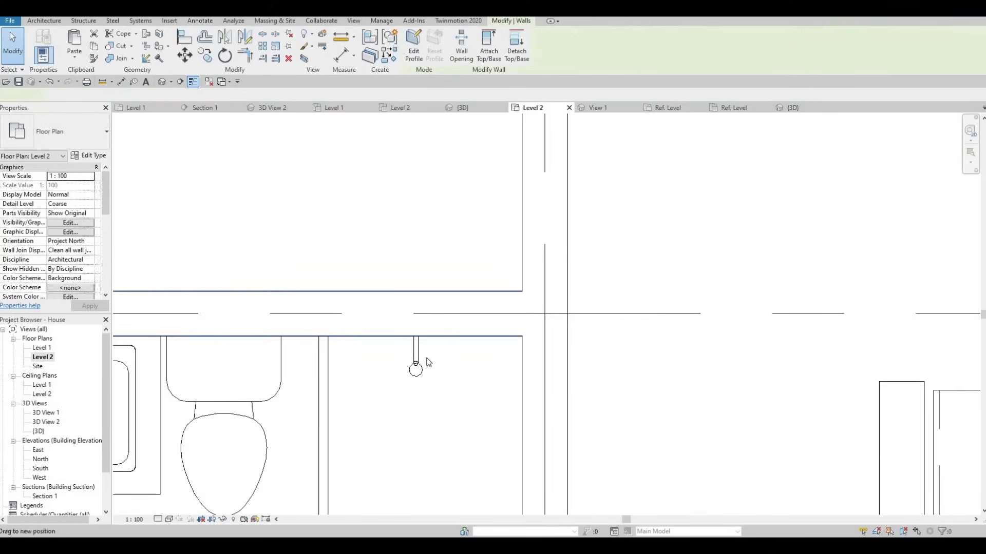
{"action": "key", "text": "Escape"}
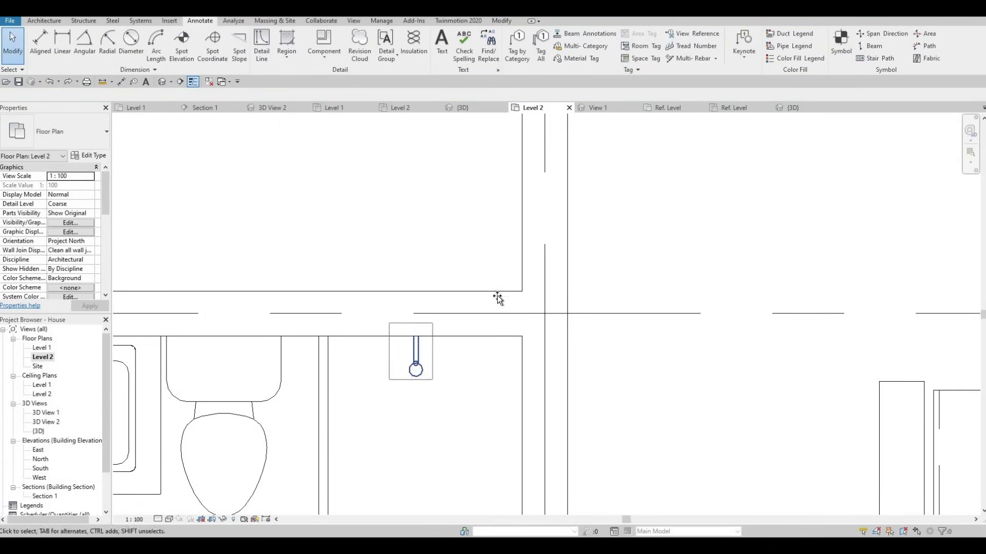
{"action": "key", "text": "m"}
{"action": "key", "text": "v"}
{"action": "left_click", "coordinate": [410, 376]}
{"action": "scroll", "coordinate": [507, 272], "scroll_direction": "down", "scroll_amount": 2}
{"action": "middle_click_drag", "start_coordinate": [505, 269], "coordinate": [471, 408]}
{"action": "scroll", "coordinate": [539, 338], "scroll_direction": "down", "scroll_amount": 1}
{"action": "middle_click_drag", "start_coordinate": [539, 339], "coordinate": [459, 460]}
{"action": "scroll", "coordinate": [565, 202], "scroll_direction": "down", "scroll_amount": 2}
{"action": "middle_click_drag", "start_coordinate": [564, 202], "coordinate": [556, 308]}
{"action": "scroll", "coordinate": [557, 311], "scroll_direction": "up", "scroll_amount": 2}
{"action": "left_click", "coordinate": [582, 333]}
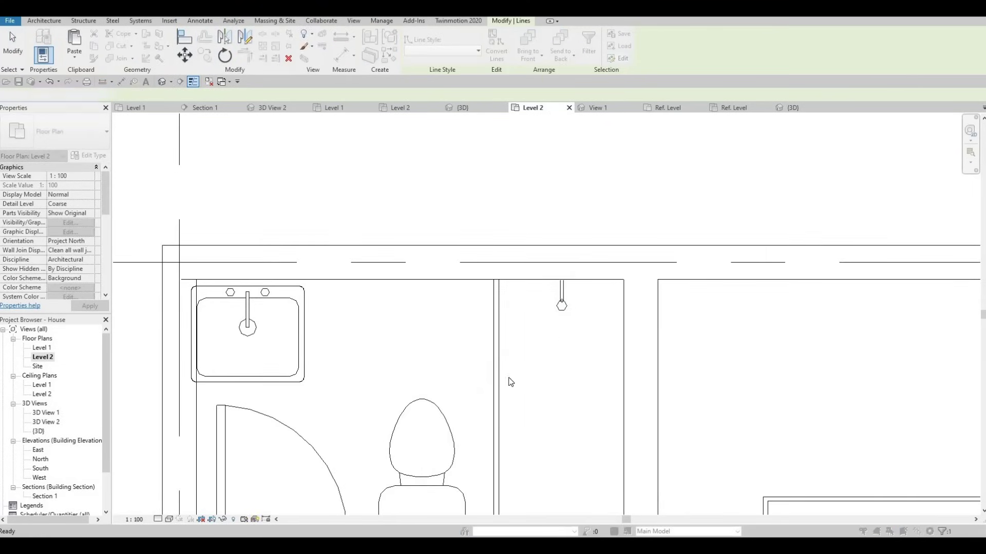
{"action": "key", "text": "Escape"}
{"action": "scroll", "coordinate": [503, 373], "scroll_direction": "down", "scroll_amount": 3}
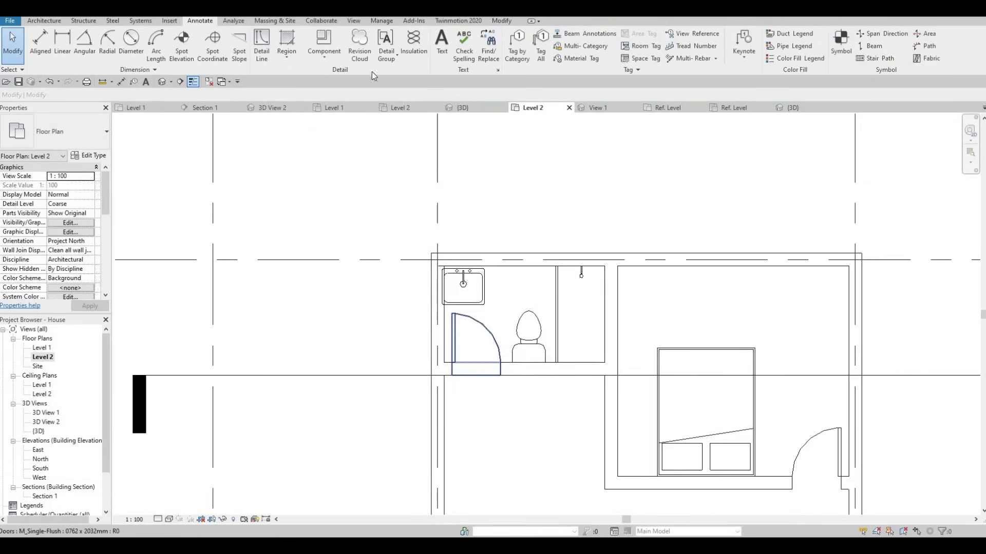
Step: Draw a rectangular detail-line counter about 700 mm deep around the upper bathroom's sink, then shift the sink sideways to sit inside it
{"action": "left_click", "coordinate": [262, 49]}
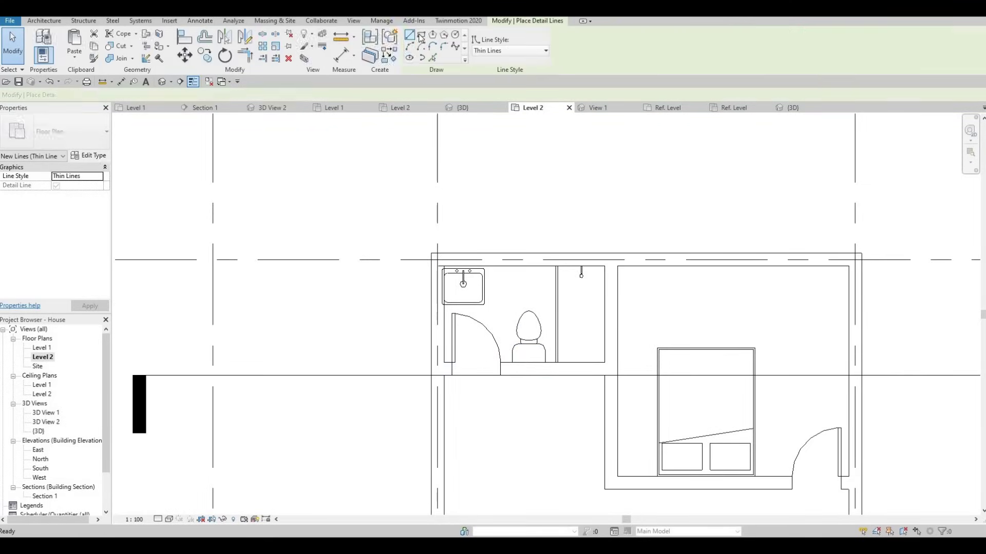
{"action": "scroll", "coordinate": [410, 256], "scroll_direction": "up", "scroll_amount": 4}
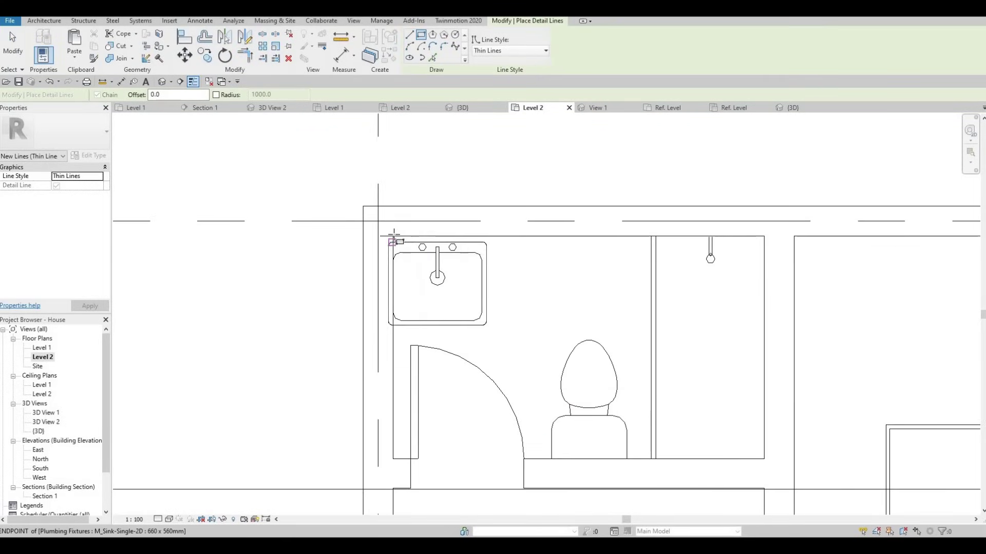
{"action": "left_click", "coordinate": [393, 236]}
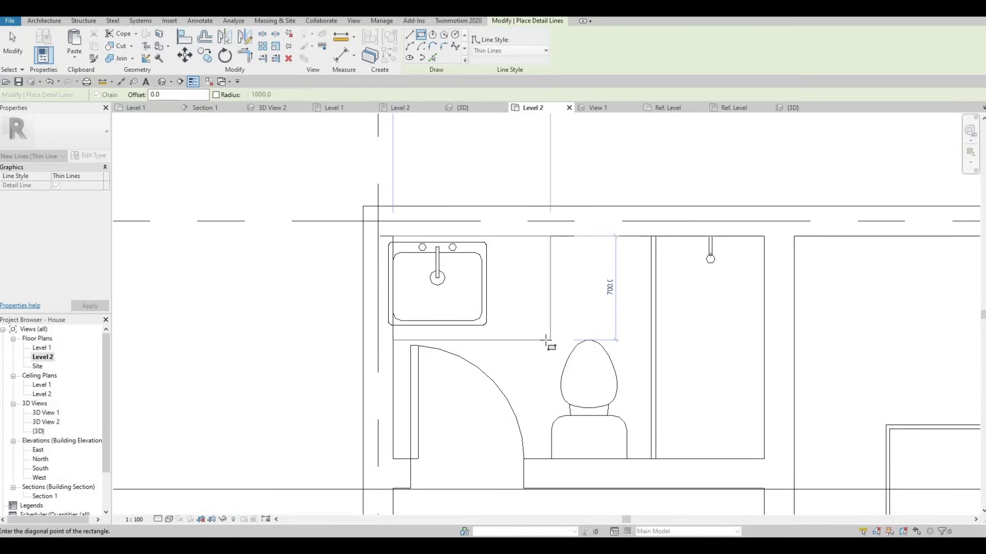
{"action": "left_click", "coordinate": [544, 341]}
{"action": "key", "text": "Escape"}
{"action": "key", "text": "Escape"}
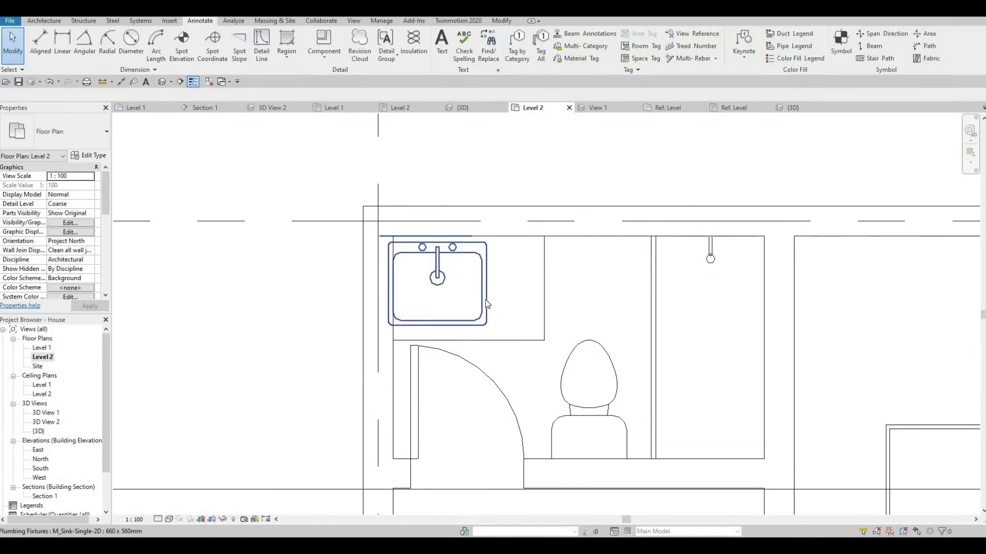
{"action": "left_click", "coordinate": [485, 300]}
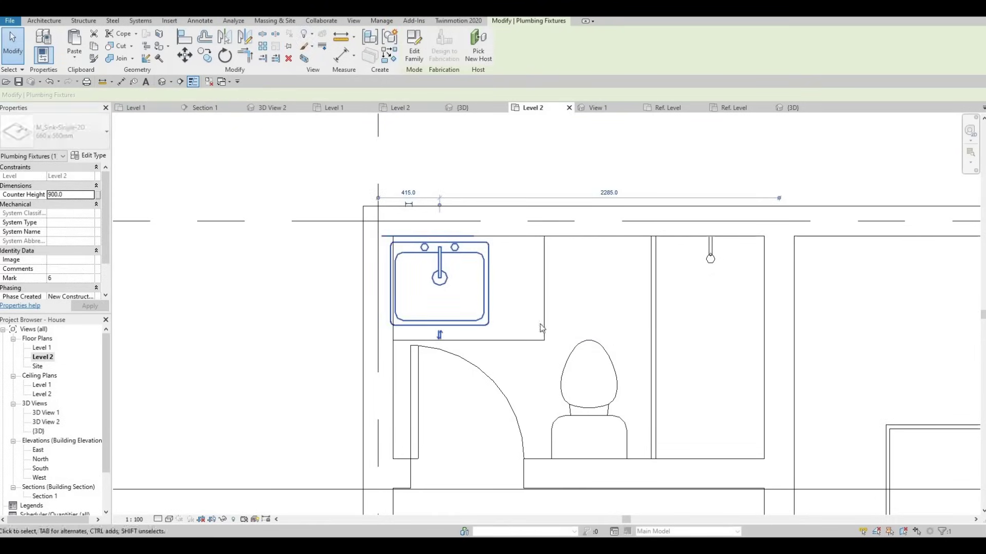
Step: Place another M_Toilet-Domestic-2D against the upper wall of the upper bathroom and delete the toilet on the lower wall
{"action": "left_click", "coordinate": [585, 361]}
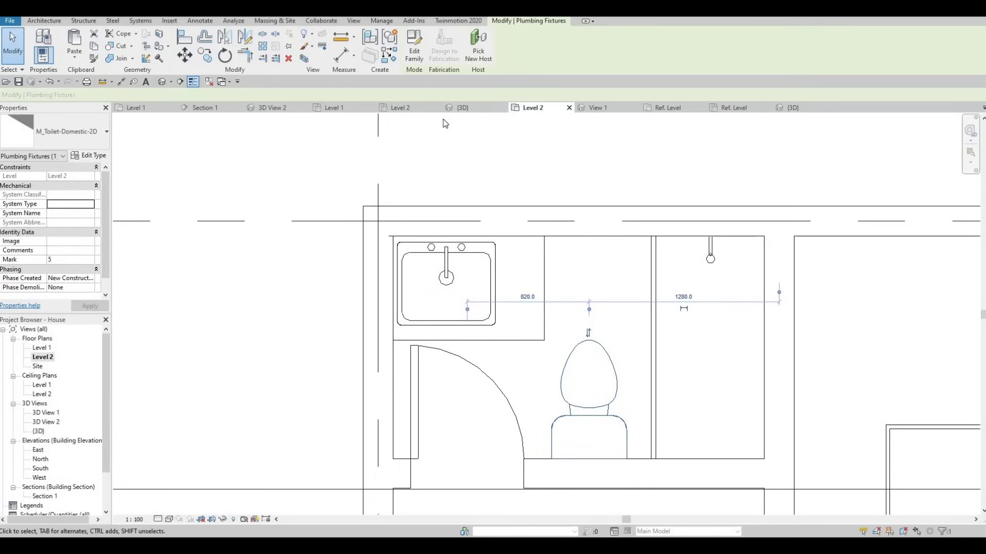
{"action": "key", "text": "c"}
{"action": "key", "text": "s"}
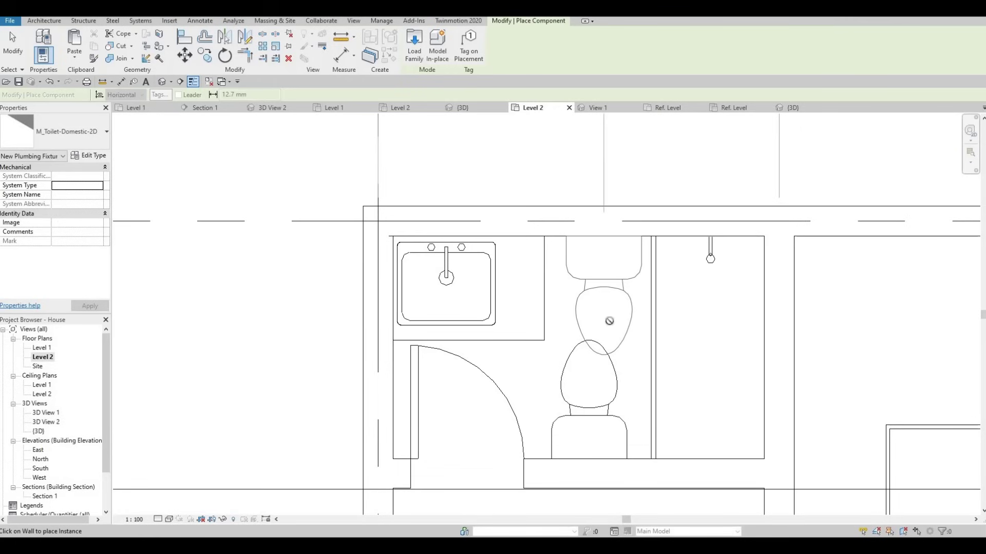
{"action": "left_click", "coordinate": [603, 237]}
{"action": "key", "text": "Escape"}
{"action": "key", "text": "Escape"}
{"action": "left_click", "coordinate": [618, 377]}
{"action": "key", "text": "Delete"}
Step: Nudge the queen bed in the upper bedroom slightly toward the door side
{"action": "scroll", "coordinate": [522, 322], "scroll_direction": "down", "scroll_amount": 4}
{"action": "scroll", "coordinate": [522, 322], "scroll_direction": "down", "scroll_amount": 3}
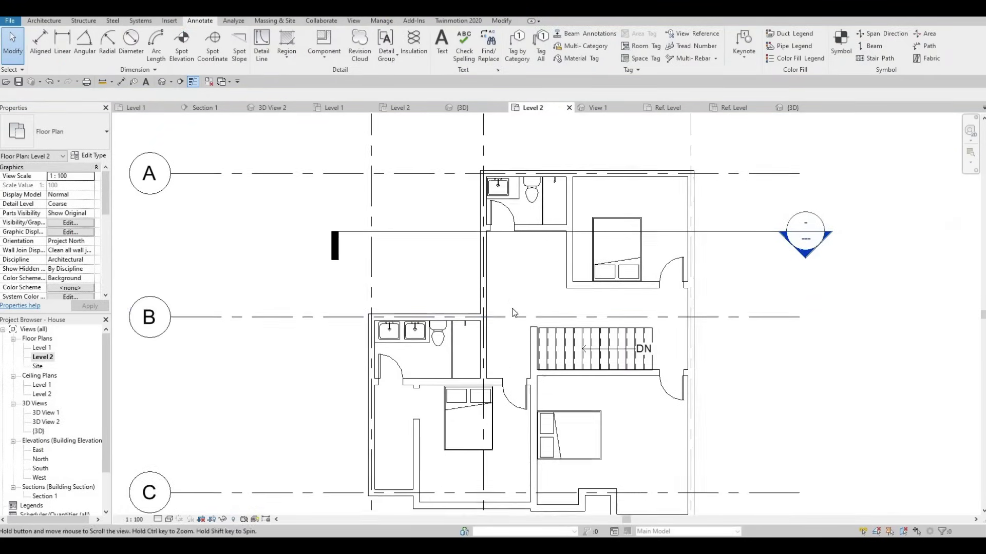
{"action": "scroll", "coordinate": [440, 282], "scroll_direction": "up", "scroll_amount": 5}
{"action": "scroll", "coordinate": [473, 308], "scroll_direction": "up", "scroll_amount": 2}
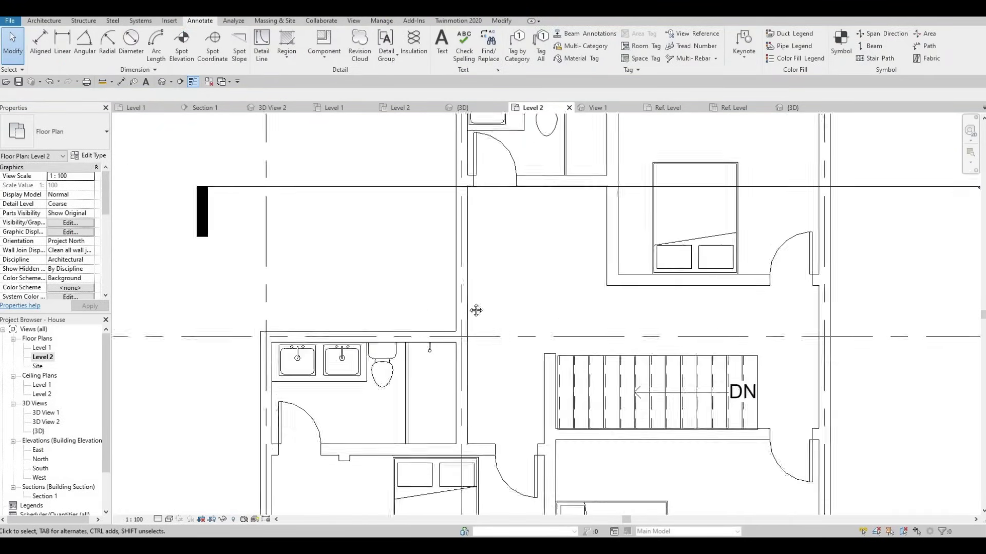
{"action": "scroll", "coordinate": [557, 308], "scroll_direction": "down", "scroll_amount": 2}
{"action": "scroll", "coordinate": [553, 321], "scroll_direction": "down", "scroll_amount": 3}
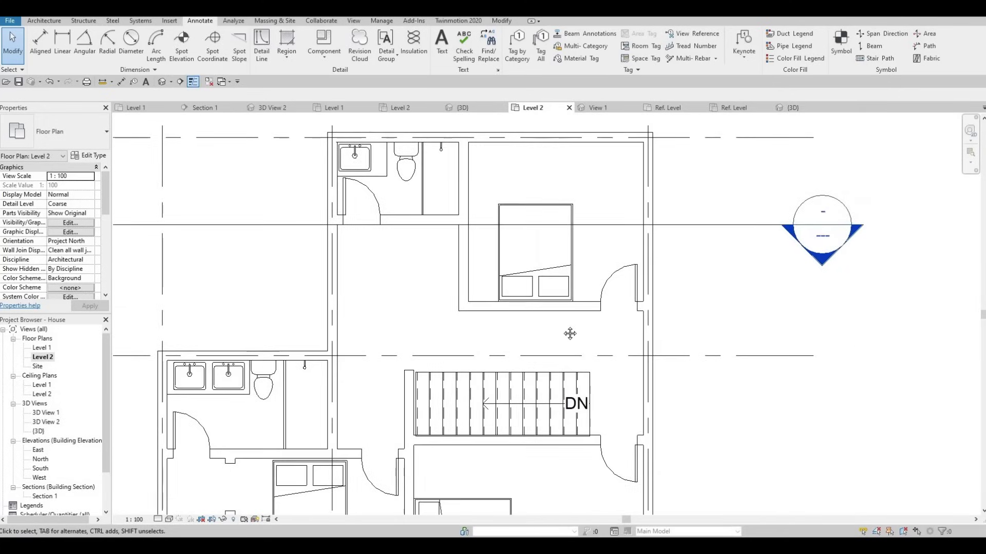
{"action": "scroll", "coordinate": [561, 271], "scroll_direction": "up", "scroll_amount": 2}
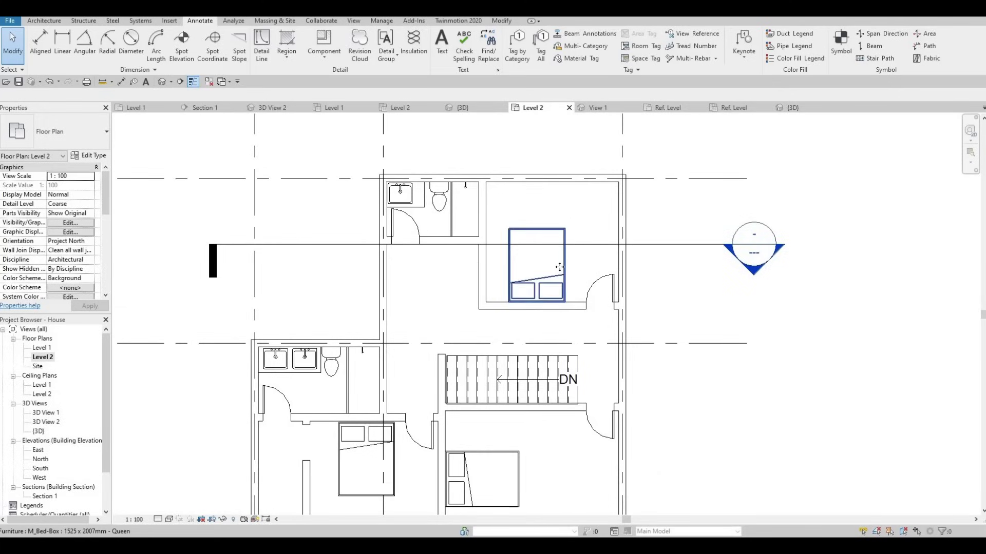
{"action": "left_click", "coordinate": [559, 267]}
{"action": "key", "text": "Right"}
{"action": "key", "text": "Right"}
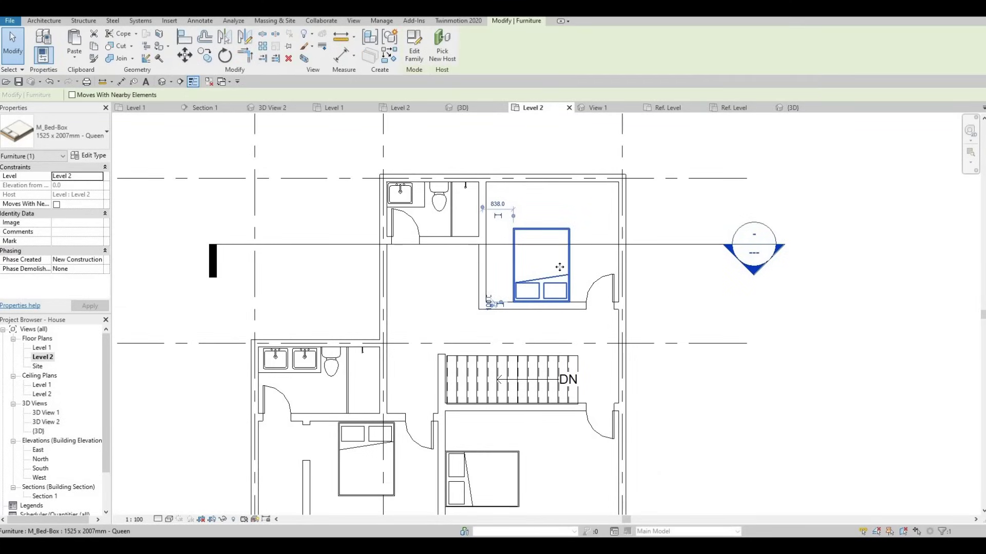
{"action": "left_click", "coordinate": [396, 295]}
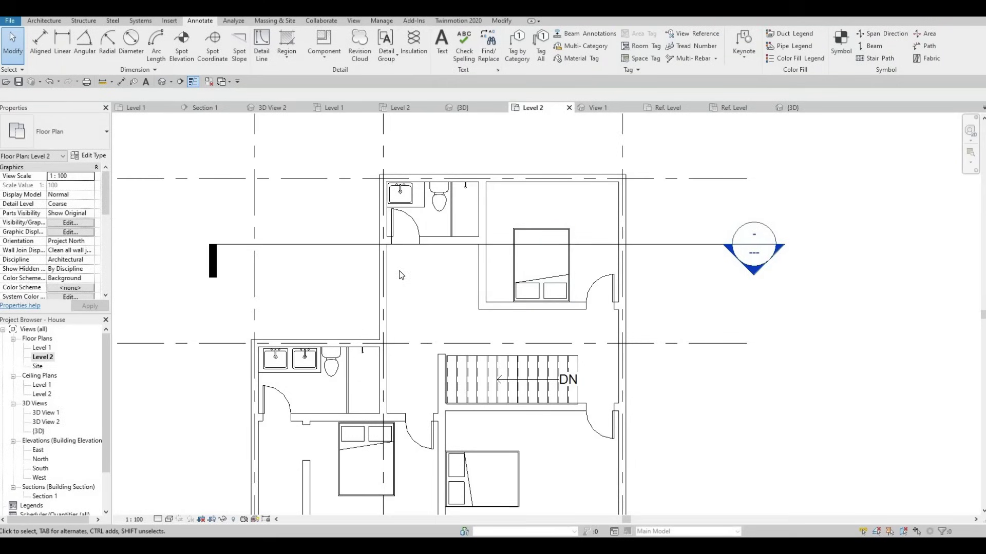
Step: Place M_Table-Night Stand components of type 0457 x 0457 x 0610mm on both sides of the upper bedroom's bed
{"action": "left_click", "coordinate": [44, 21]}
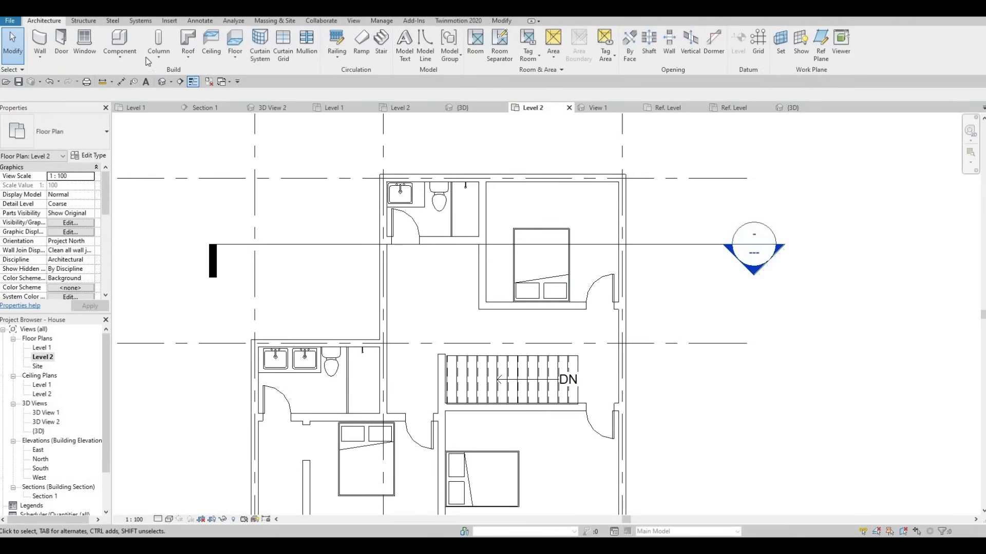
{"action": "left_click", "coordinate": [123, 43]}
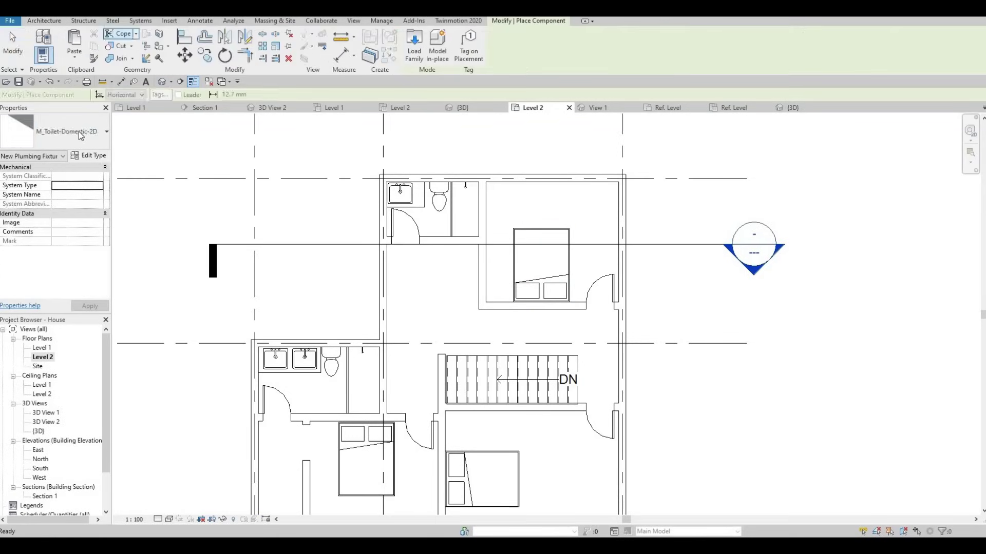
{"action": "left_click", "coordinate": [72, 133]}
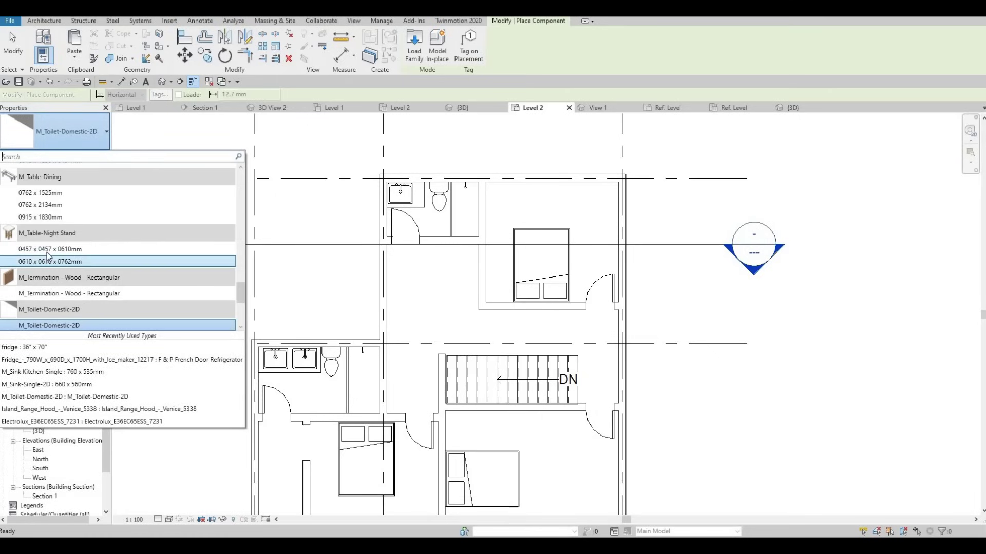
{"action": "scroll", "coordinate": [500, 291], "scroll_direction": "up", "scroll_amount": 3}
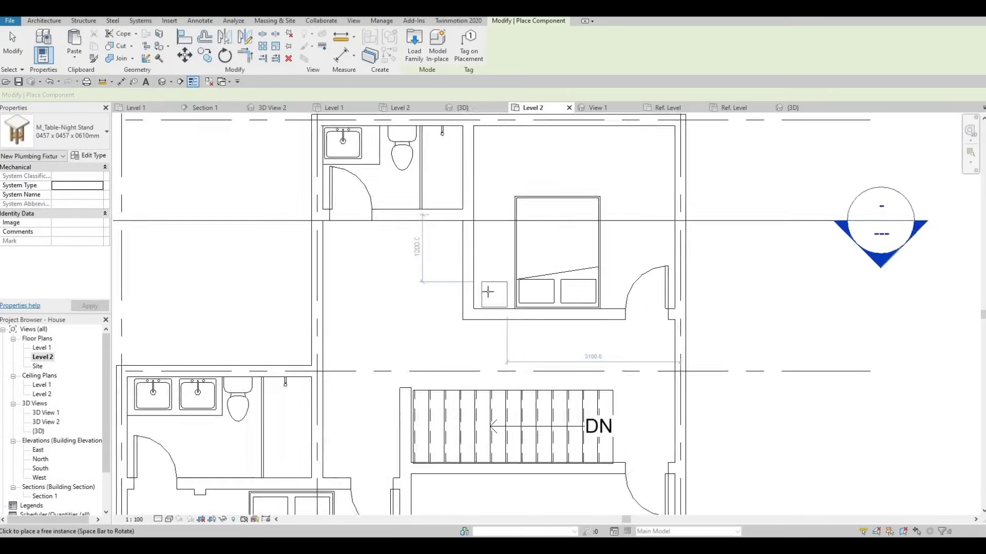
{"action": "left_click", "coordinate": [487, 295]}
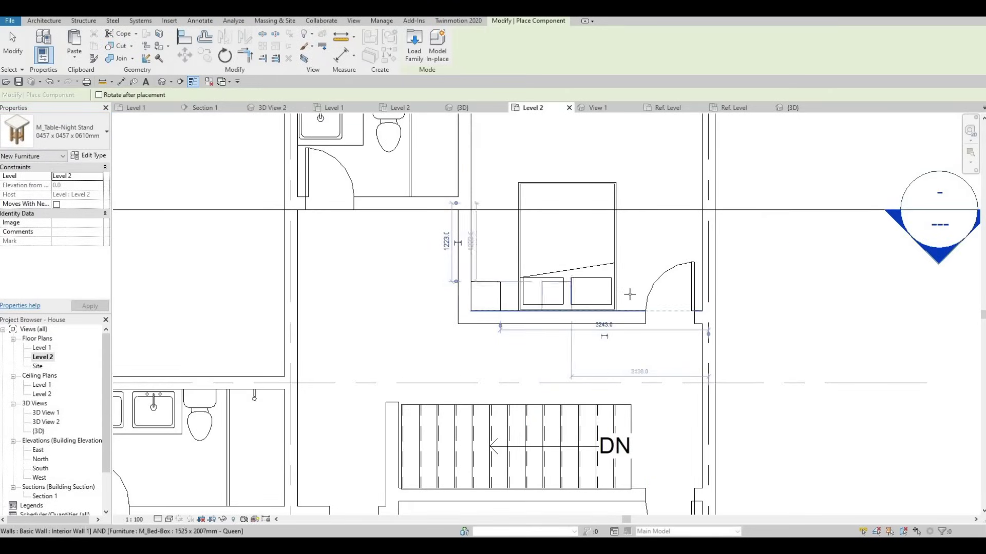
{"action": "left_click", "coordinate": [631, 296]}
Step: Place matching night stands against the wall on both sides of the bed in the bedroom below the double-sink bathroom
{"action": "scroll", "coordinate": [440, 273], "scroll_direction": "down", "scroll_amount": 3}
{"action": "middle_click_drag", "start_coordinate": [392, 426], "coordinate": [438, 291]}
{"action": "scroll", "coordinate": [452, 318], "scroll_direction": "up", "scroll_amount": 2}
{"action": "scroll", "coordinate": [267, 308], "scroll_direction": "up", "scroll_amount": 2}
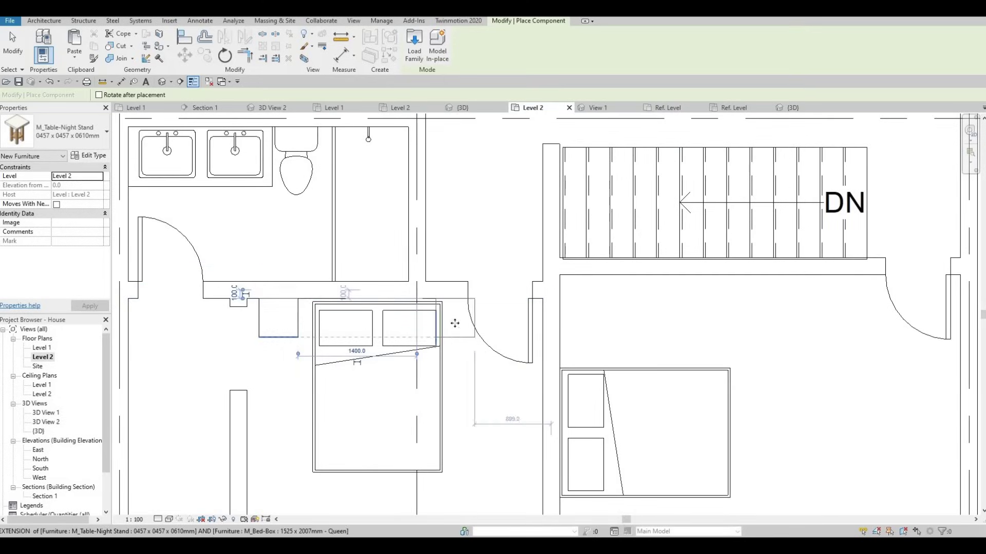
{"action": "left_click", "coordinate": [490, 244]}
{"action": "key", "text": "Escape"}
{"action": "key", "text": "Escape"}
{"action": "scroll", "coordinate": [490, 245], "scroll_direction": "down", "scroll_amount": 1}
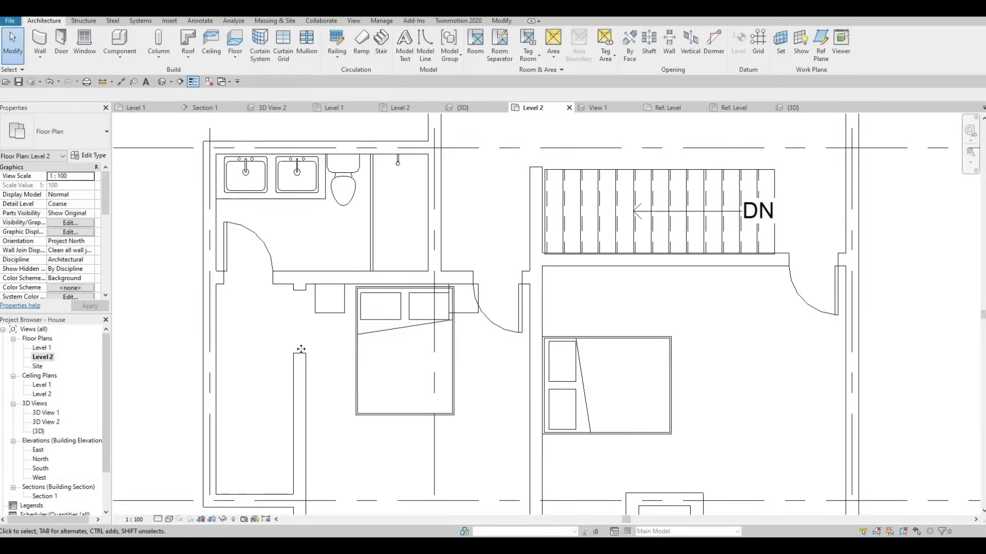
Step: Resize the closet wall opening to about 780 mm wide, starting about 500 mm from the bathroom wall
{"action": "left_click", "coordinate": [303, 347]}
{"action": "key", "text": "Escape"}
{"action": "left_click", "coordinate": [300, 353]}
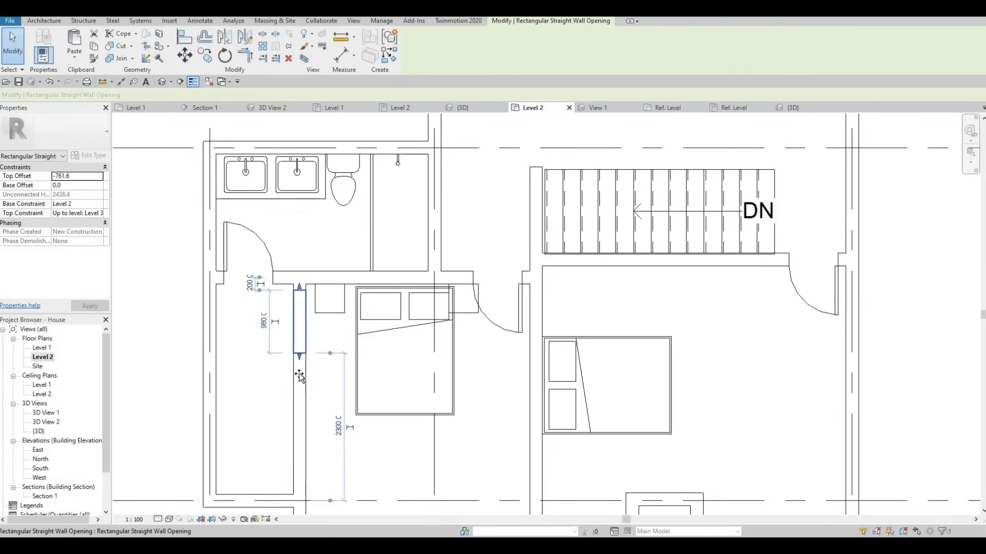
{"action": "left_click_drag", "start_coordinate": [295, 473], "coordinate": [298, 485]}
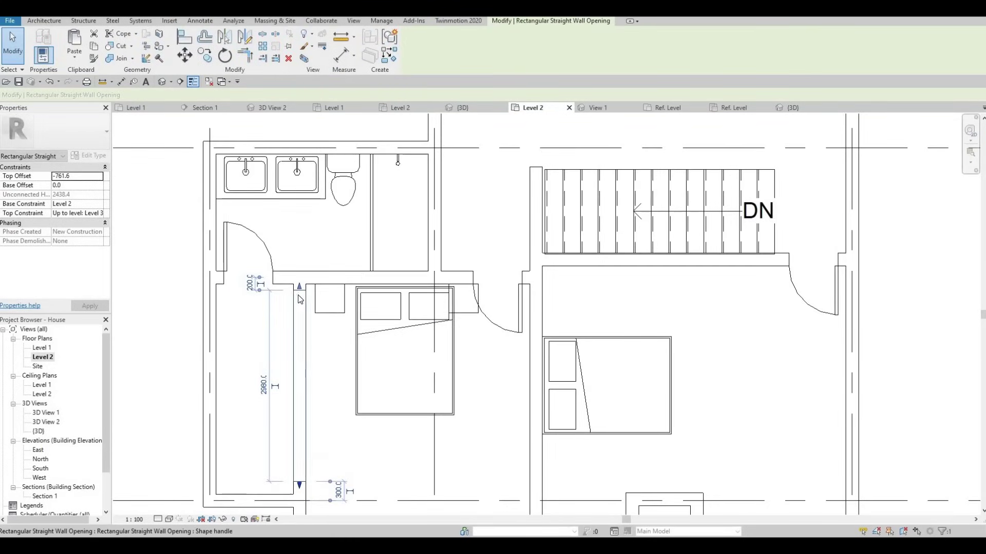
{"action": "mouse_move", "coordinate": [304, 437]}
{"action": "left_mouse_down"}
{"action": "mouse_move", "coordinate": [303, 448]}
{"action": "mouse_move", "coordinate": [303, 436]}
{"action": "left_mouse_up"}
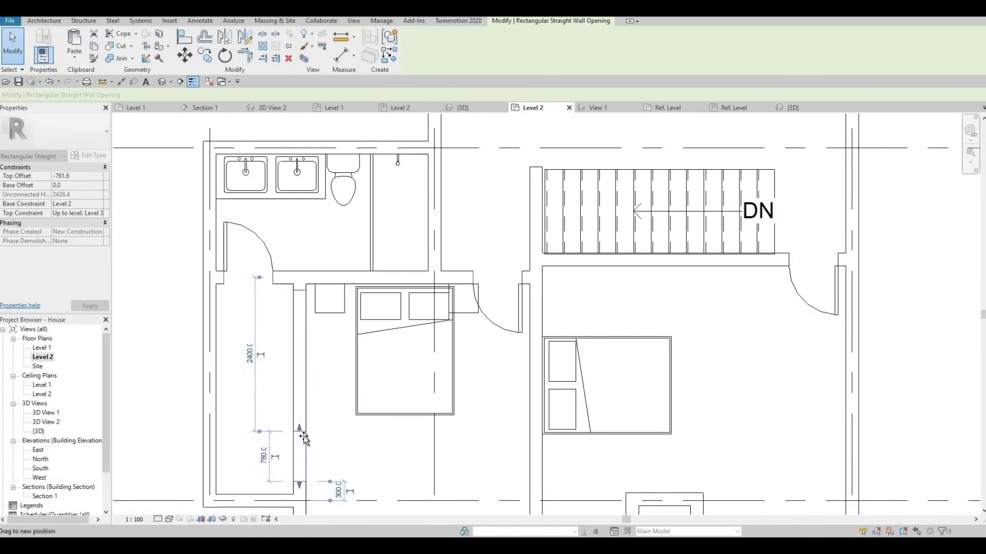
{"action": "left_click_drag", "start_coordinate": [303, 316], "coordinate": [304, 314]}
{"action": "left_click_drag", "start_coordinate": [293, 477], "coordinate": [304, 342]}
{"action": "left_click_drag", "start_coordinate": [303, 313], "coordinate": [302, 315]}
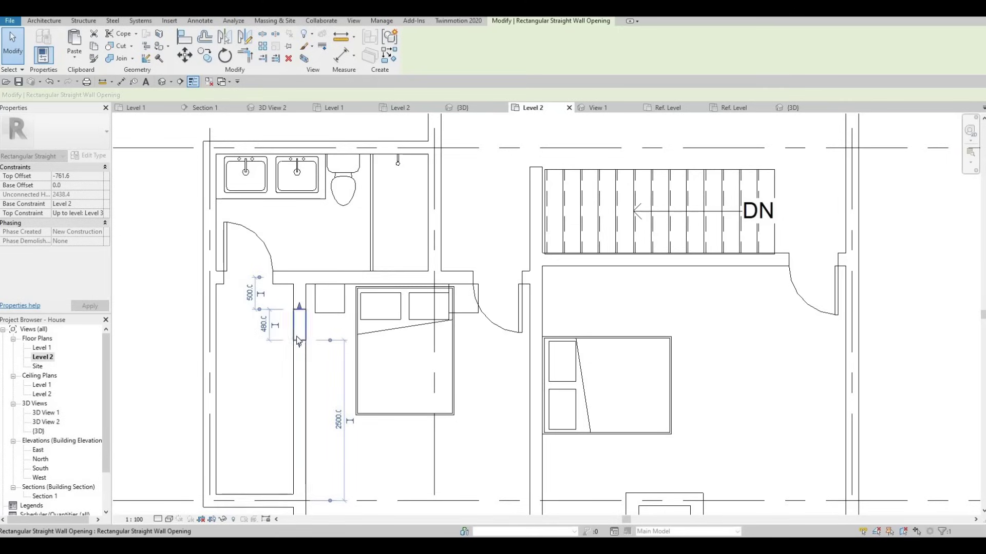
{"action": "left_click_drag", "start_coordinate": [298, 356], "coordinate": [301, 361]}
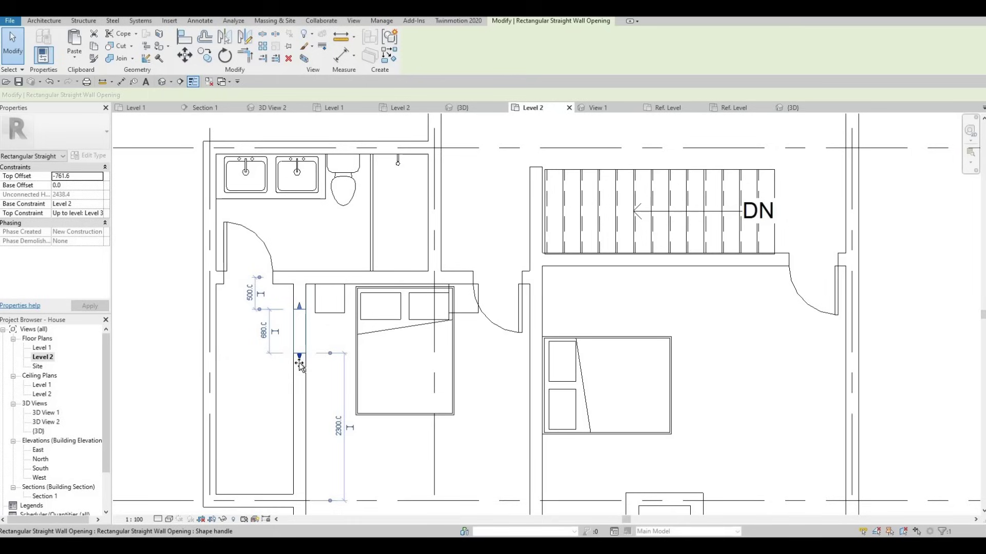
Step: Nudge the bed beside the closet up to the wall and toward the closet, clear of the door-side night stand
{"action": "left_click", "coordinate": [329, 301]}
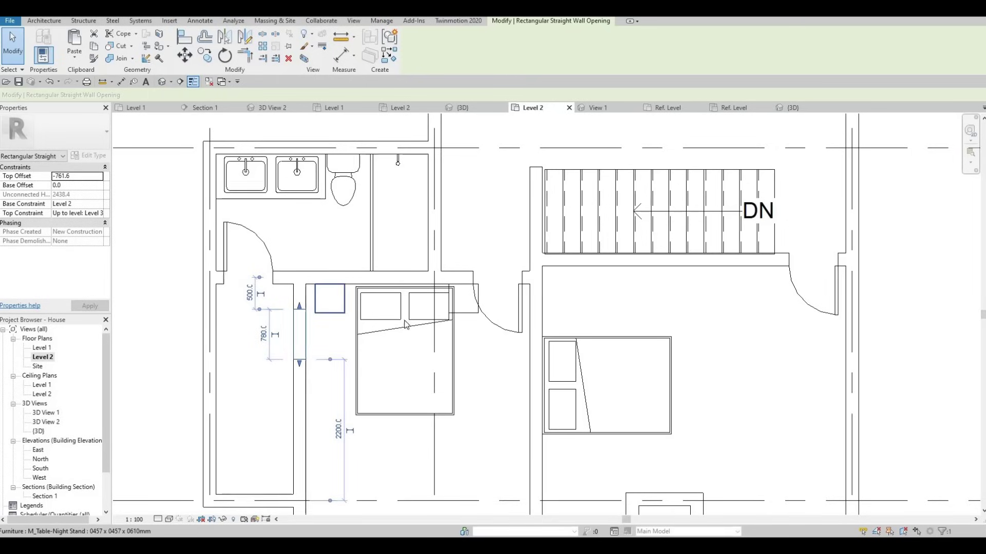
{"action": "left_click", "coordinate": [451, 353]}
{"action": "left_click", "coordinate": [451, 348]}
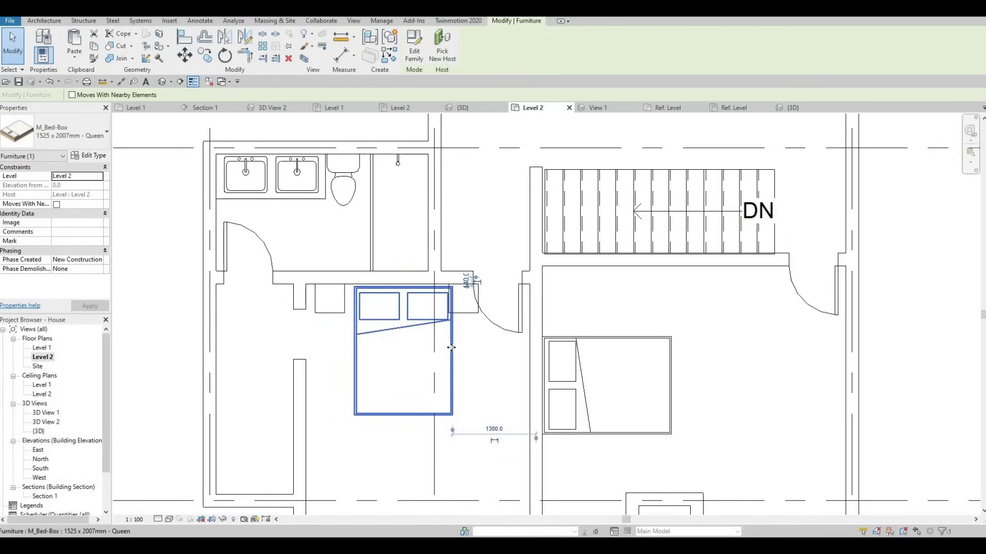
{"action": "key", "text": "Left"}
{"action": "key", "text": "Up"}
{"action": "key", "text": "Left"}
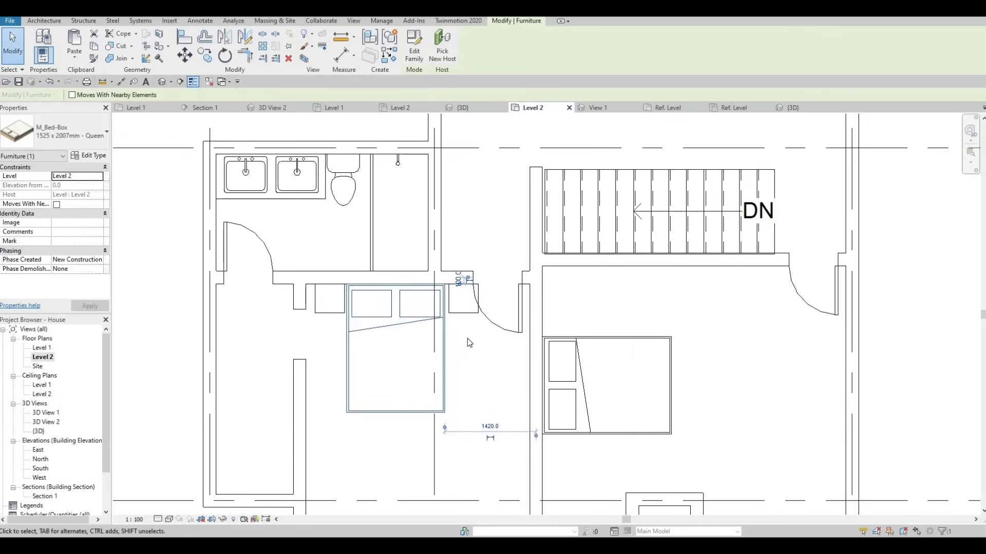
{"action": "key", "text": "Escape"}
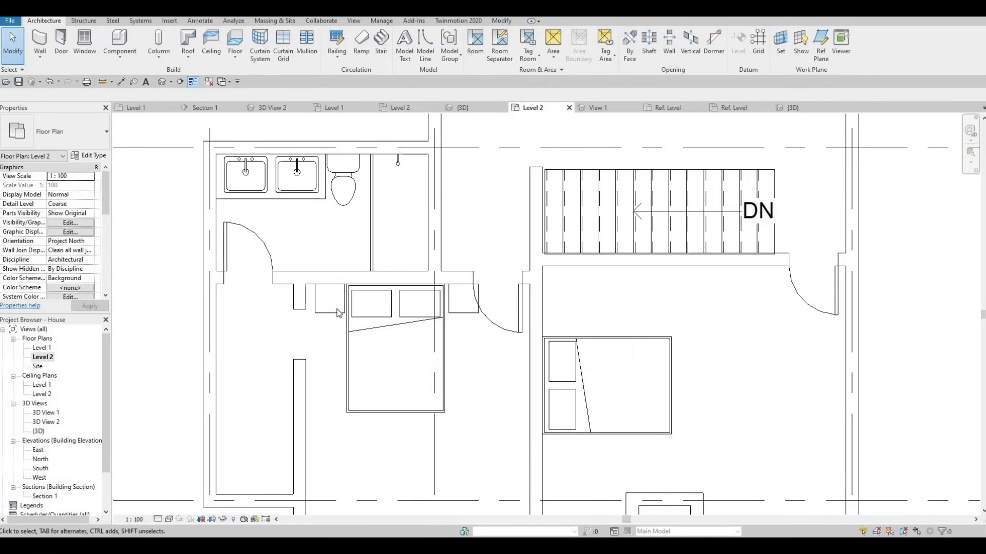
Step: Shift the closet-side night stand, the bed and the door-side night stand toward the closet, leaving the door swing clear
{"action": "left_click", "coordinate": [363, 320]}
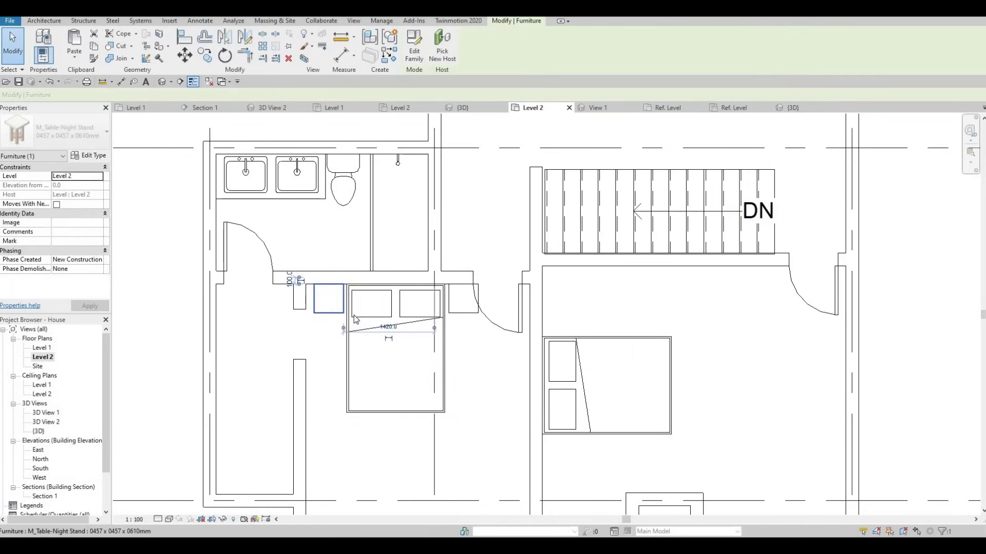
{"action": "left_click_drag", "start_coordinate": [351, 314], "coordinate": [346, 315]}
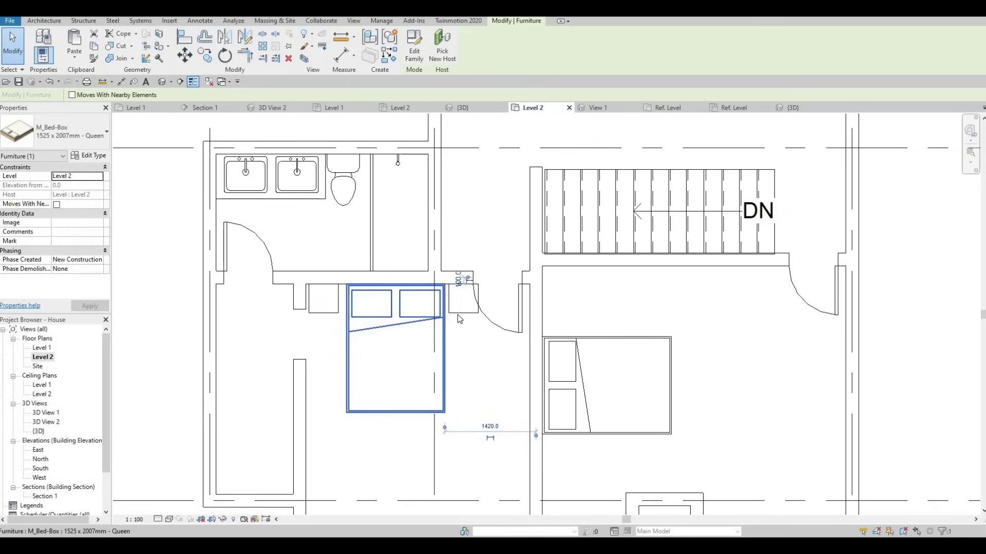
{"action": "left_click_drag", "start_coordinate": [455, 314], "coordinate": [449, 314]}
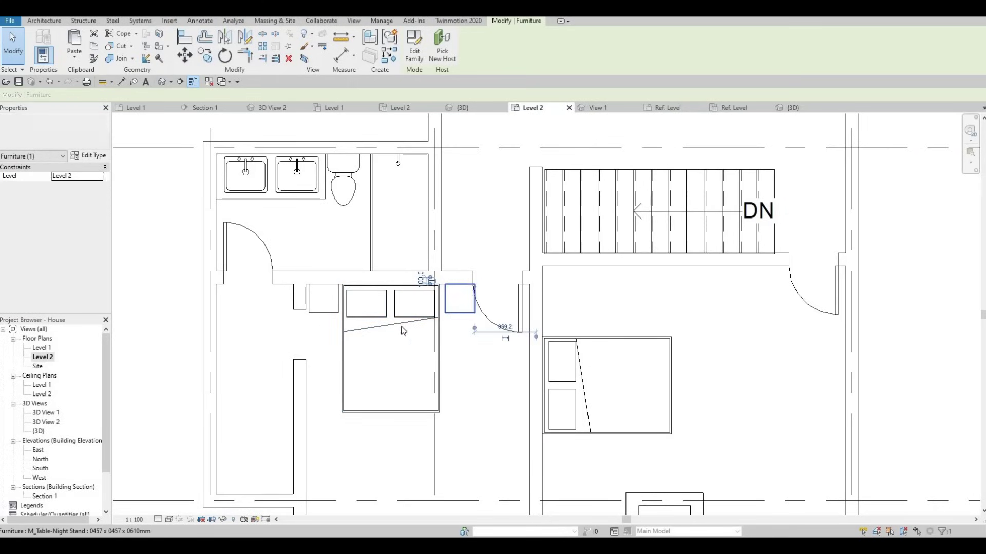
{"action": "key", "text": "Escape"}
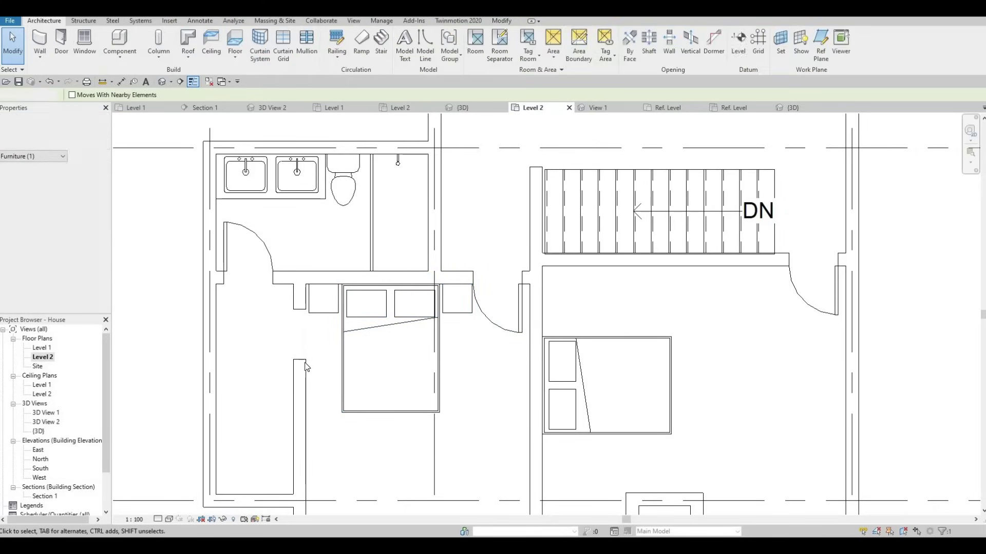
Step: Adjust the ends of the closet wall opening so that it starts just past the adjacent night stand
{"action": "left_click", "coordinate": [302, 321]}
{"action": "left_click_drag", "start_coordinate": [301, 313], "coordinate": [301, 316]}
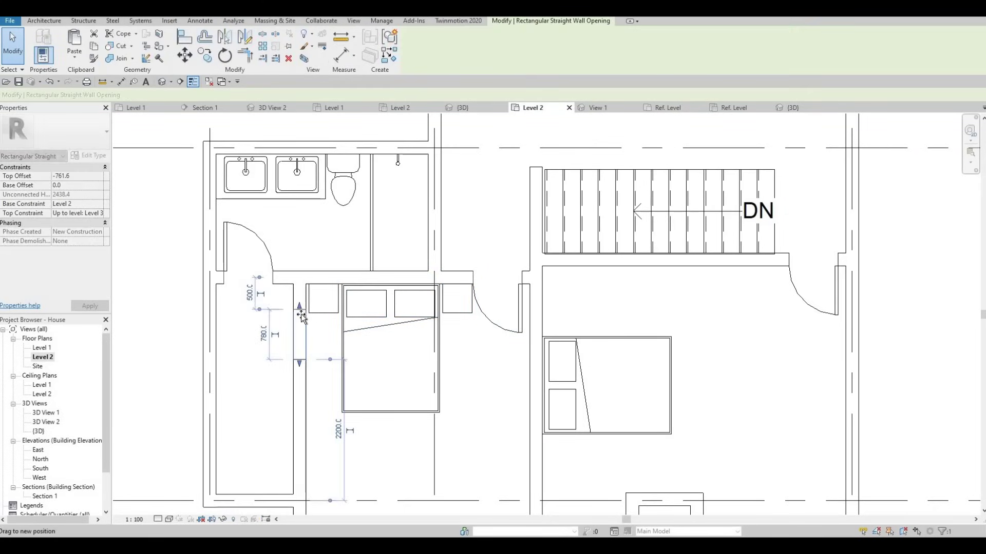
{"action": "left_click_drag", "start_coordinate": [301, 365], "coordinate": [299, 370]}
{"action": "key", "text": "Escape"}
{"action": "scroll", "coordinate": [411, 406], "scroll_direction": "down", "scroll_amount": 3}
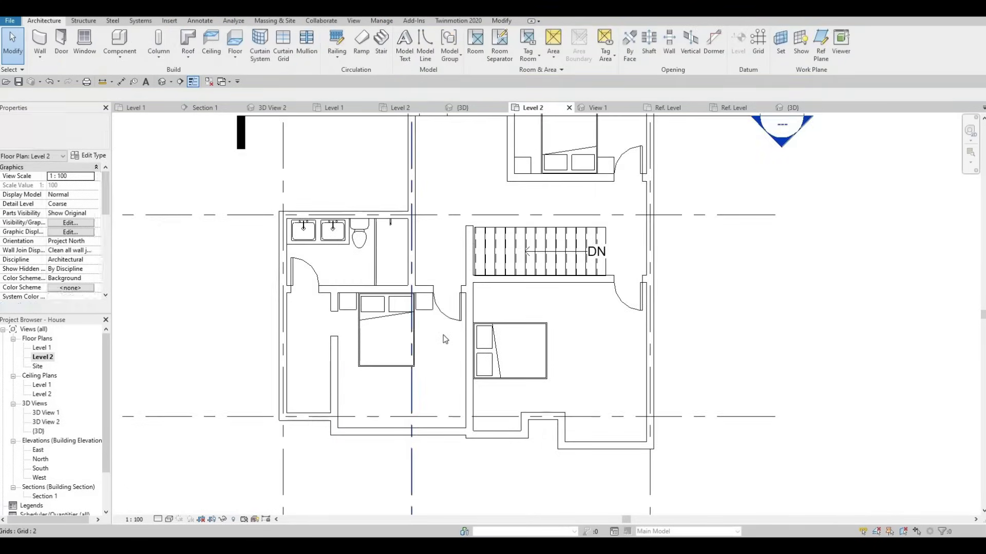
Step: Place M_Table-Night Stand 0457 x 0457 x 0610mm on both sides of the bed in the bedroom below the stairs
{"action": "middle_click_drag", "start_coordinate": [444, 334], "coordinate": [445, 298]}
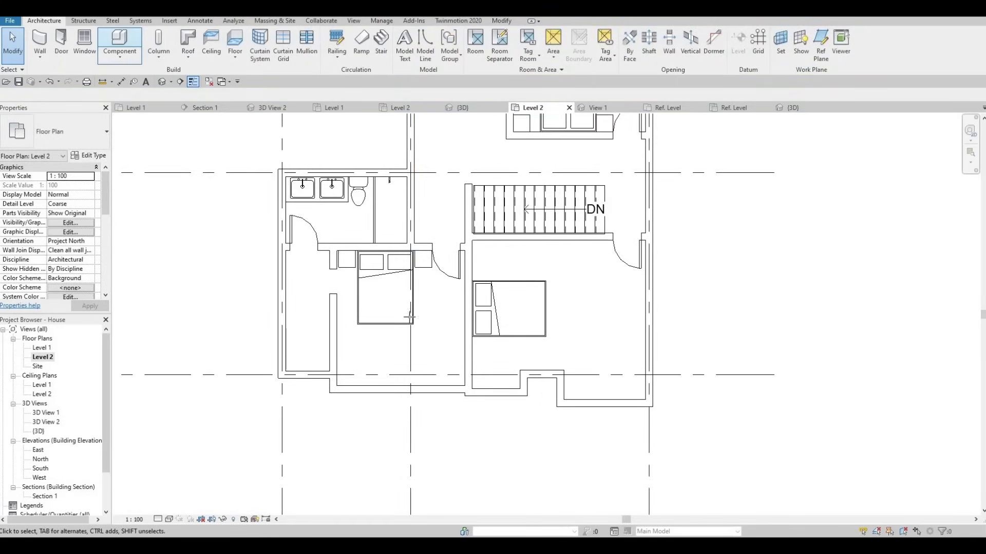
{"action": "key", "text": "c"}
{"action": "key", "text": "m"}
{"action": "scroll", "coordinate": [429, 434], "scroll_direction": "down", "scroll_amount": 3}
{"action": "scroll", "coordinate": [459, 366], "scroll_direction": "up", "scroll_amount": 5}
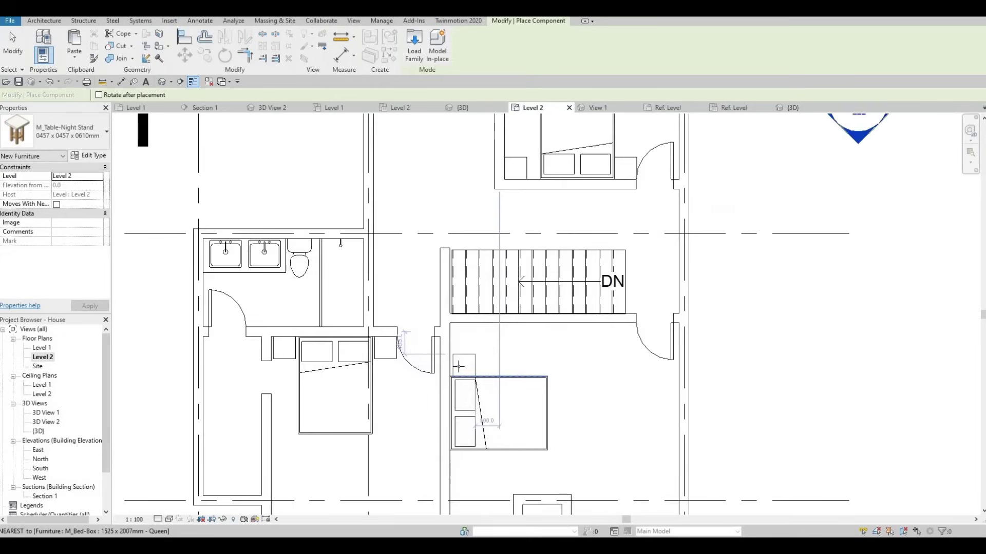
{"action": "scroll", "coordinate": [458, 367], "scroll_direction": "up", "scroll_amount": 2}
{"action": "scroll", "coordinate": [466, 378], "scroll_direction": "up", "scroll_amount": 1}
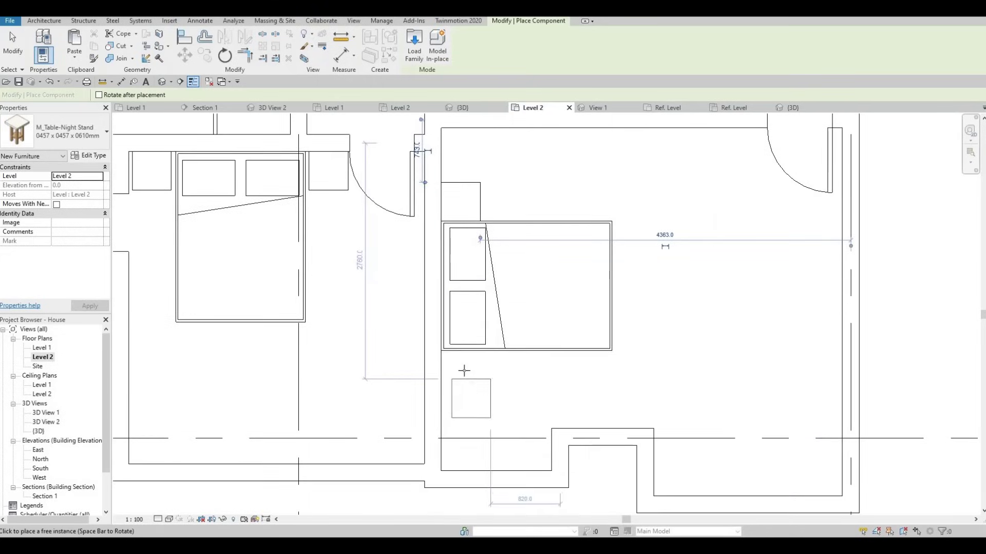
{"action": "scroll", "coordinate": [507, 357], "scroll_direction": "down", "scroll_amount": 3}
{"action": "scroll", "coordinate": [489, 354], "scroll_direction": "down", "scroll_amount": 4}
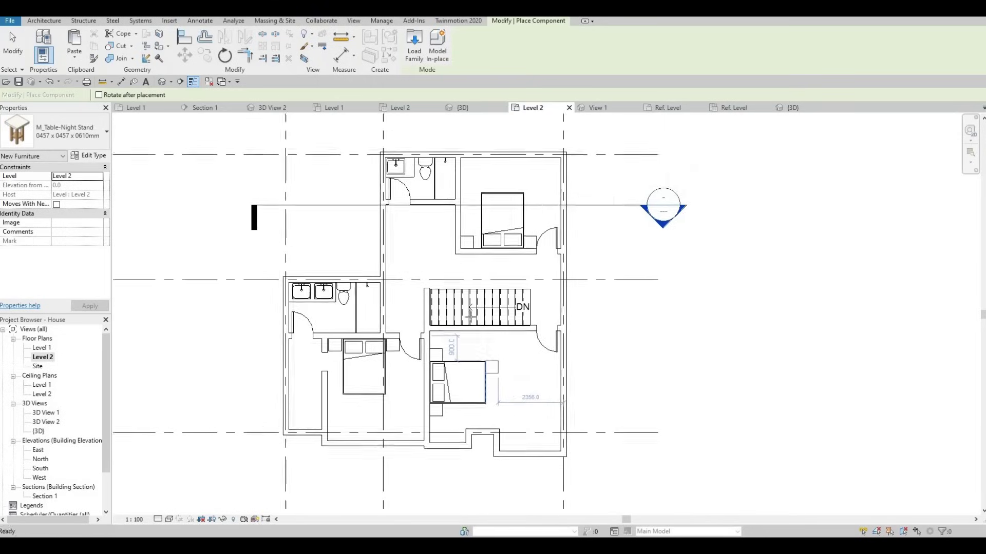
{"action": "scroll", "coordinate": [498, 352], "scroll_direction": "down", "scroll_amount": 2}
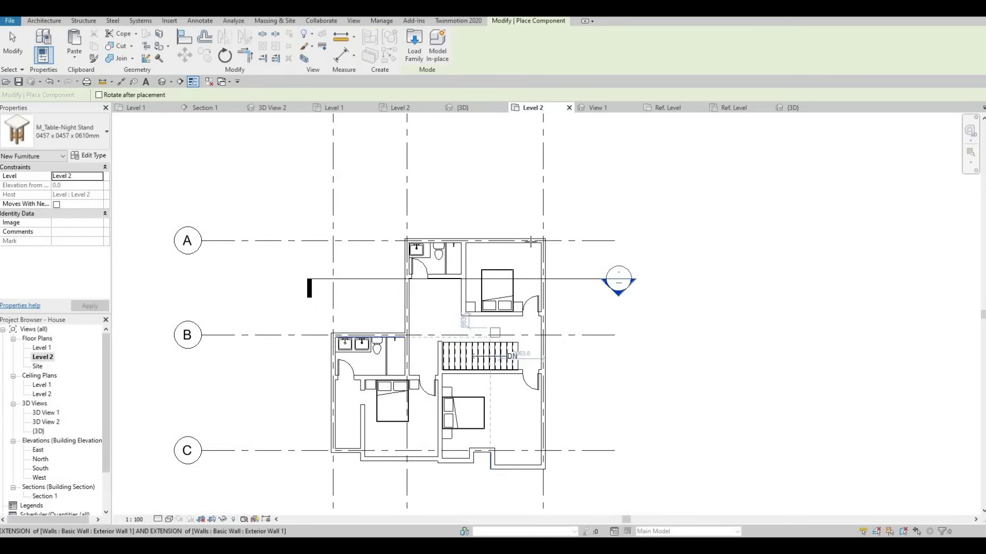
{"action": "scroll", "coordinate": [528, 244], "scroll_direction": "up", "scroll_amount": 1}
{"action": "scroll", "coordinate": [508, 282], "scroll_direction": "up", "scroll_amount": 2}
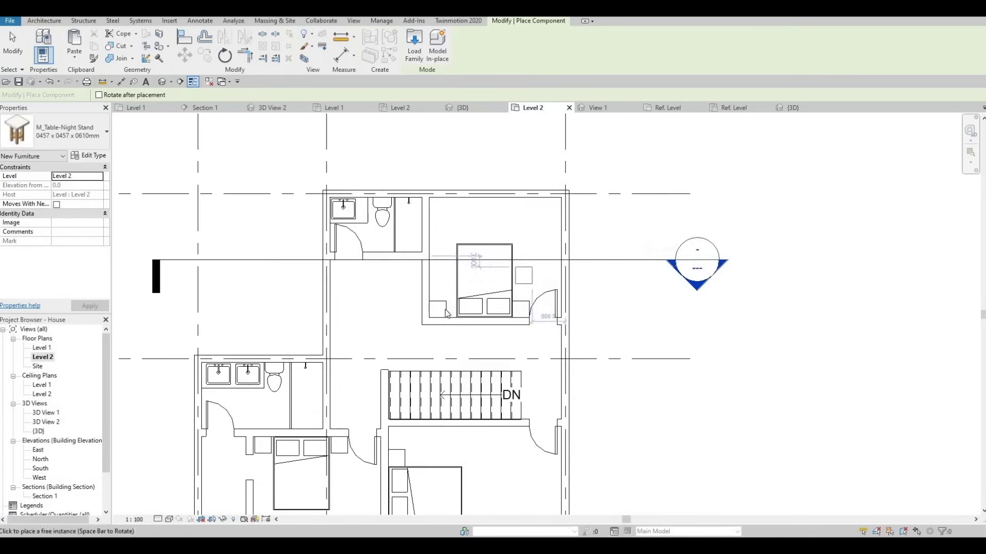
{"action": "key", "text": "Escape"}
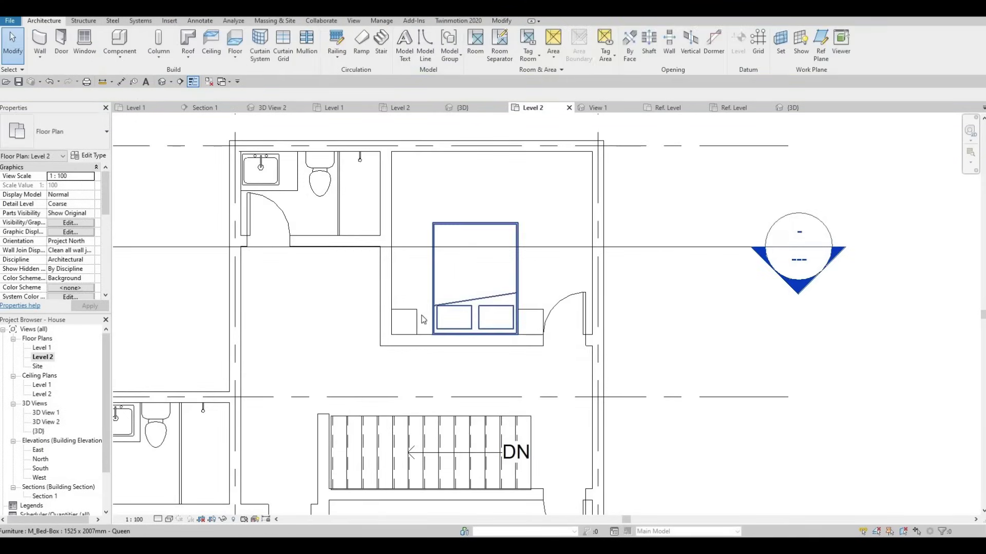
Step: Shift the upper bedroom's bed and door-side night stand away from the door, leaving the bed about 600 mm from the bathroom-side wall
{"action": "left_click", "coordinate": [446, 309]}
{"action": "left_click", "coordinate": [440, 293]}
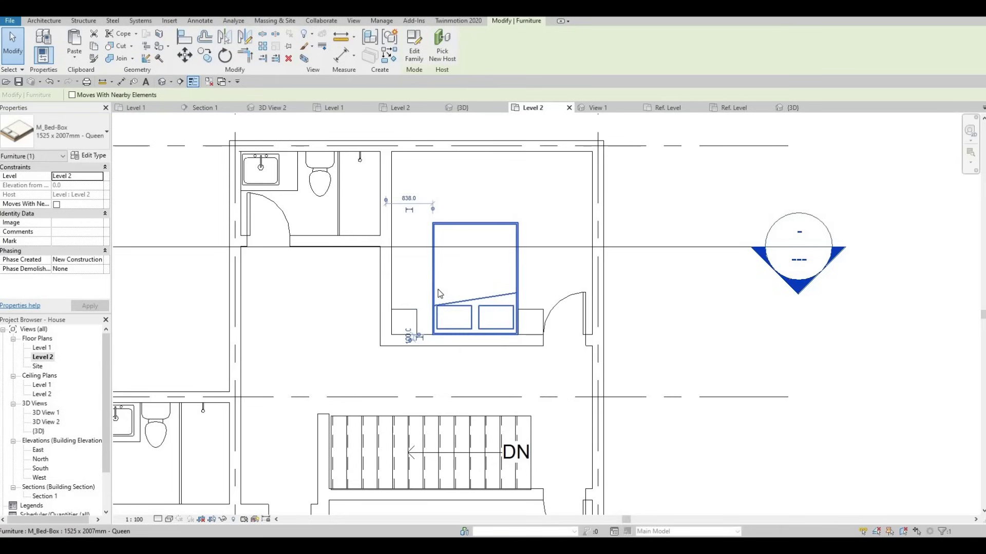
{"action": "left_click_drag", "start_coordinate": [440, 293], "coordinate": [429, 294]}
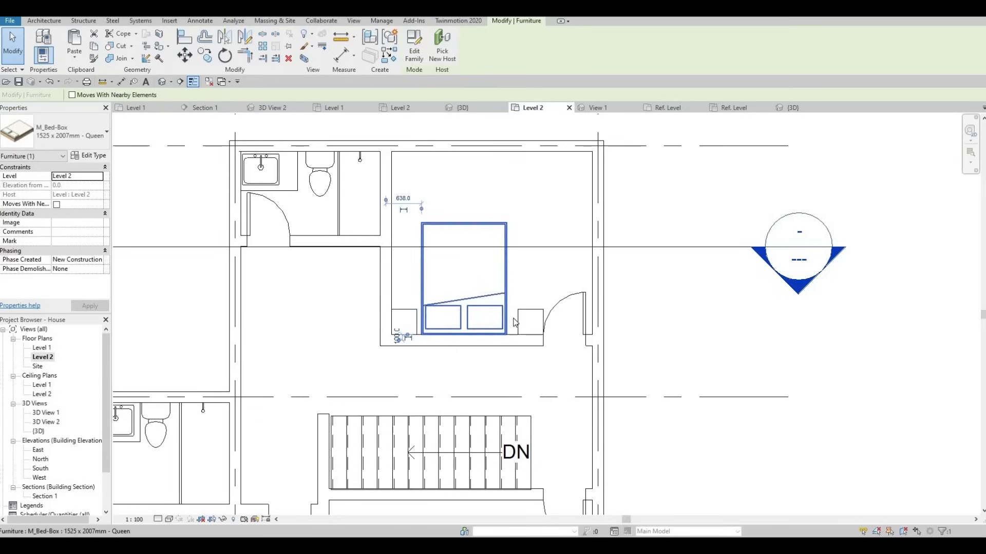
{"action": "left_click_drag", "start_coordinate": [517, 321], "coordinate": [437, 323]}
{"action": "left_click", "coordinate": [460, 312]}
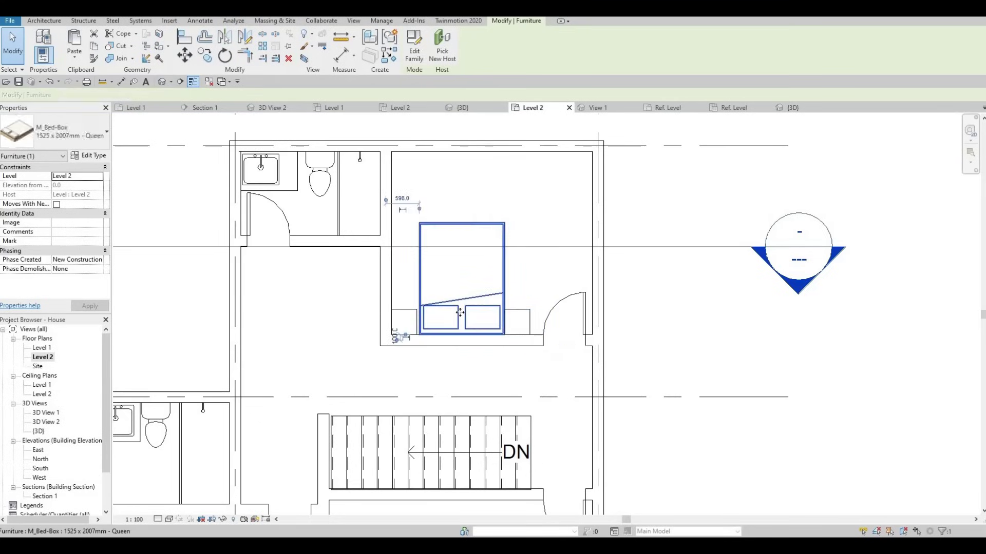
{"action": "key", "text": "Escape"}
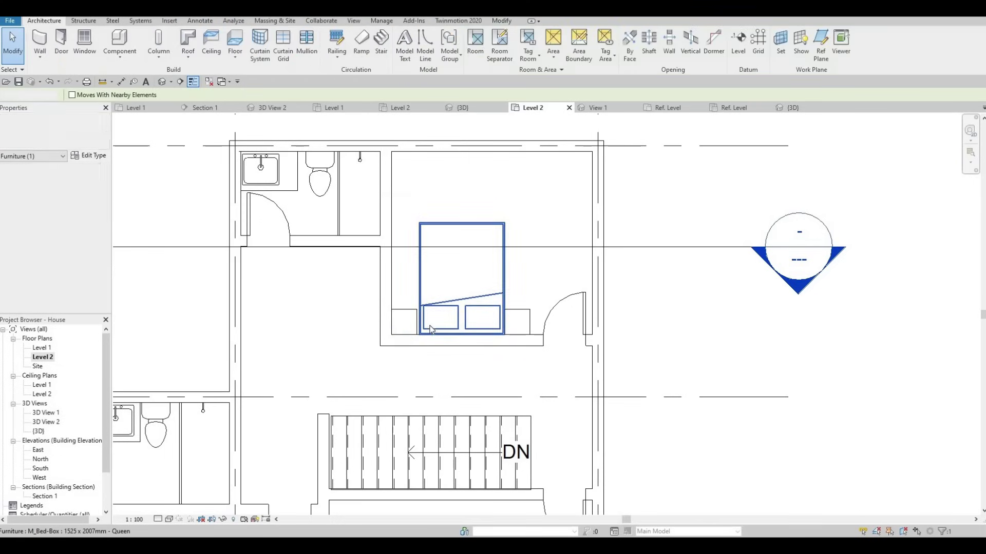
Step: Place an M_Chair-Corbu chair in the hallway below the small bathroom, rotated with its back to the bedroom wall, and nudge it flush
{"action": "scroll", "coordinate": [439, 332], "scroll_direction": "down", "scroll_amount": 4}
{"action": "scroll", "coordinate": [466, 274], "scroll_direction": "down", "scroll_amount": 1}
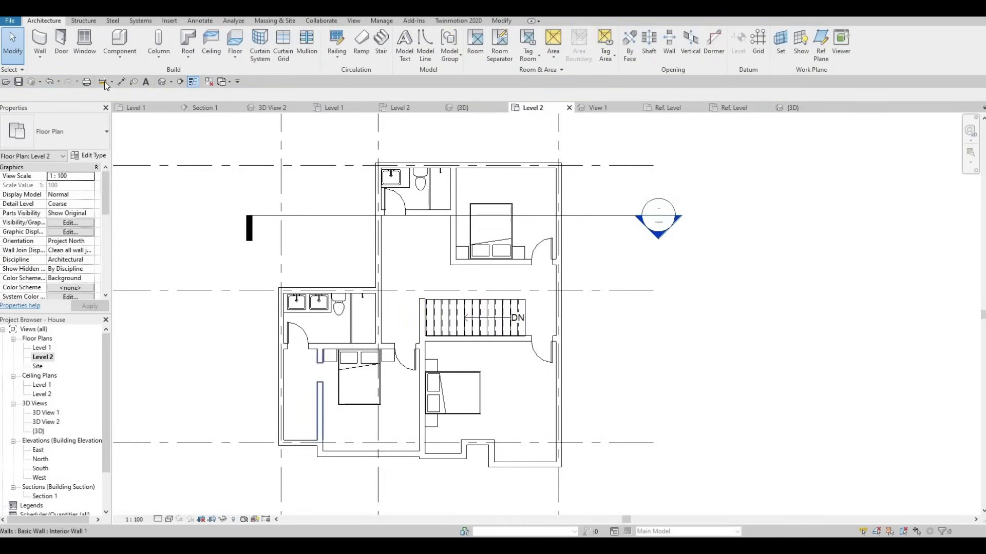
{"action": "middle_click_drag", "start_coordinate": [437, 324], "coordinate": [422, 305]}
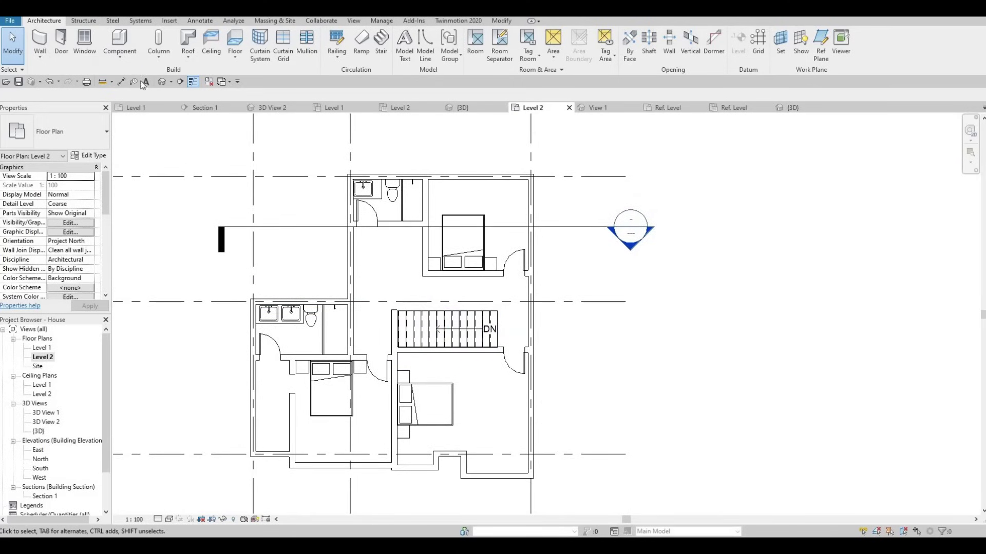
{"action": "left_click", "coordinate": [119, 40]}
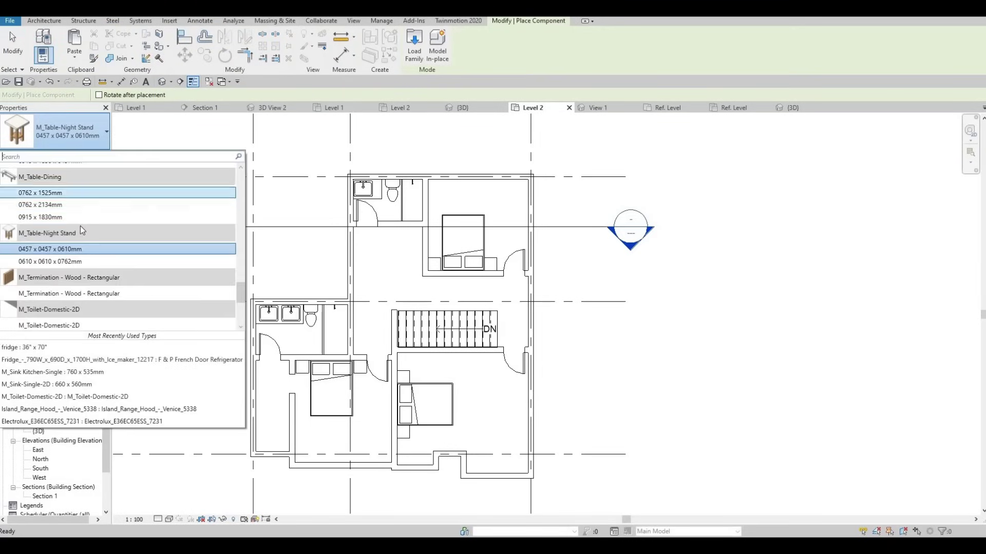
{"action": "scroll", "coordinate": [80, 226], "scroll_direction": "up", "scroll_amount": 5}
{"action": "scroll", "coordinate": [80, 226], "scroll_direction": "up", "scroll_amount": 10}
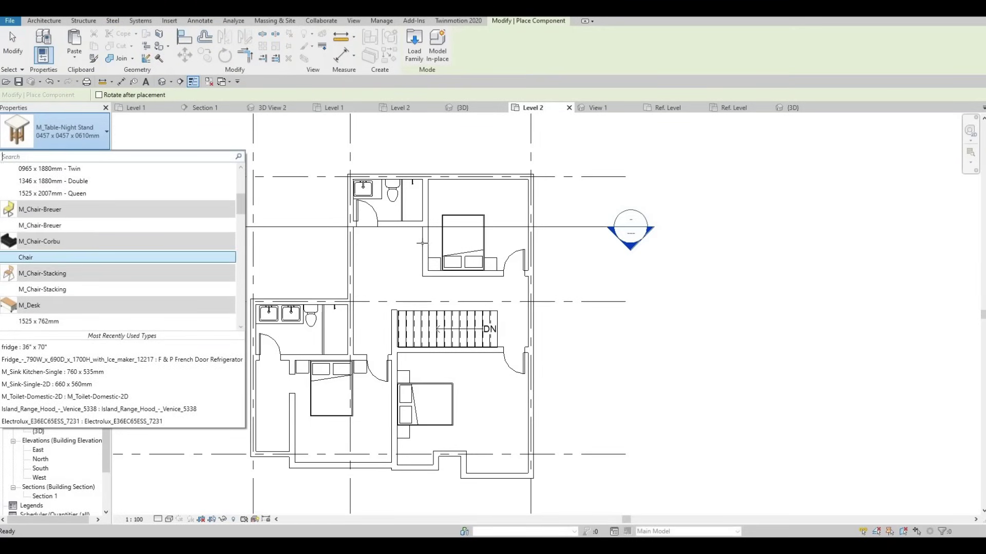
{"action": "left_click", "coordinate": [81, 257]}
{"action": "scroll", "coordinate": [389, 235], "scroll_direction": "up", "scroll_amount": 2}
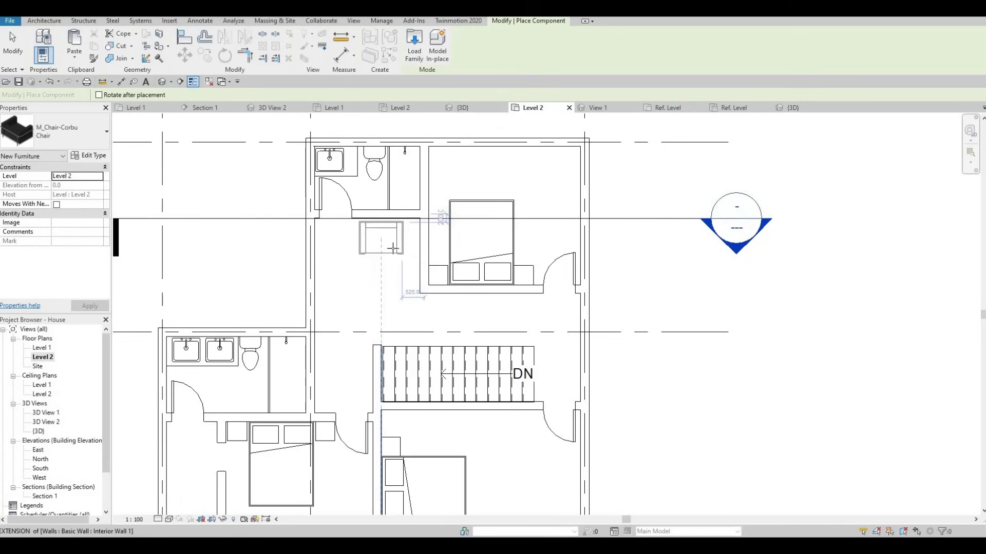
{"action": "key", "text": "space"}
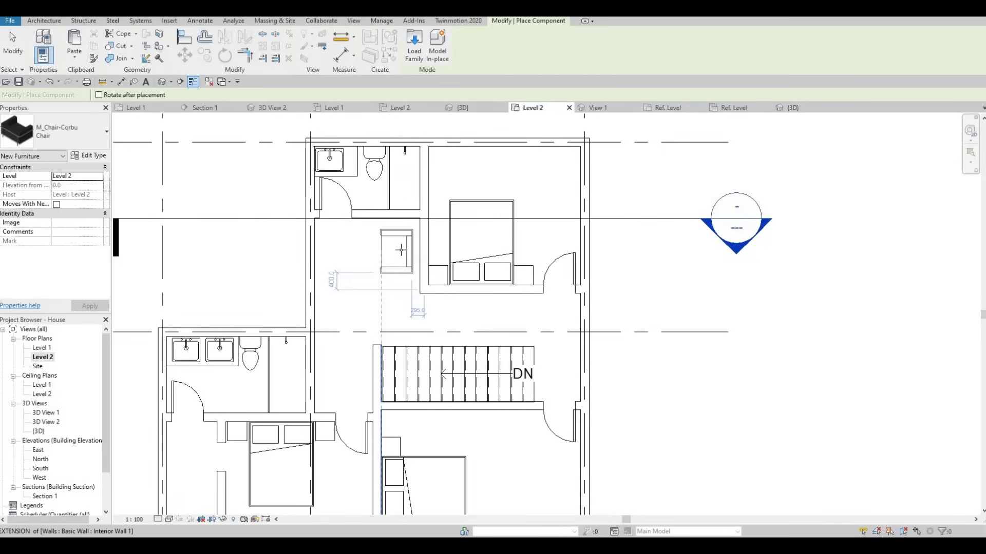
{"action": "left_click", "coordinate": [400, 257]}
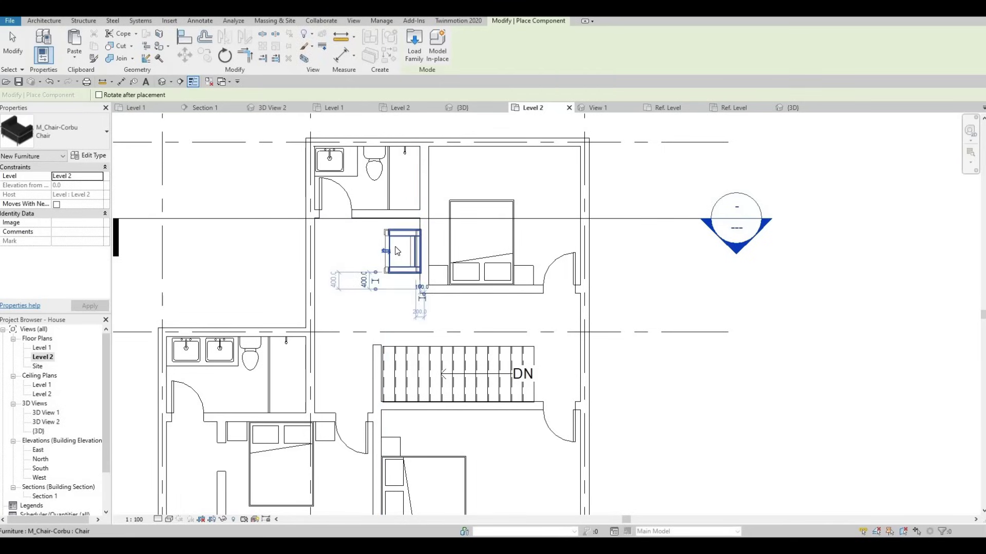
{"action": "key", "text": "Escape"}
{"action": "key", "text": "Escape"}
{"action": "left_click", "coordinate": [386, 245]}
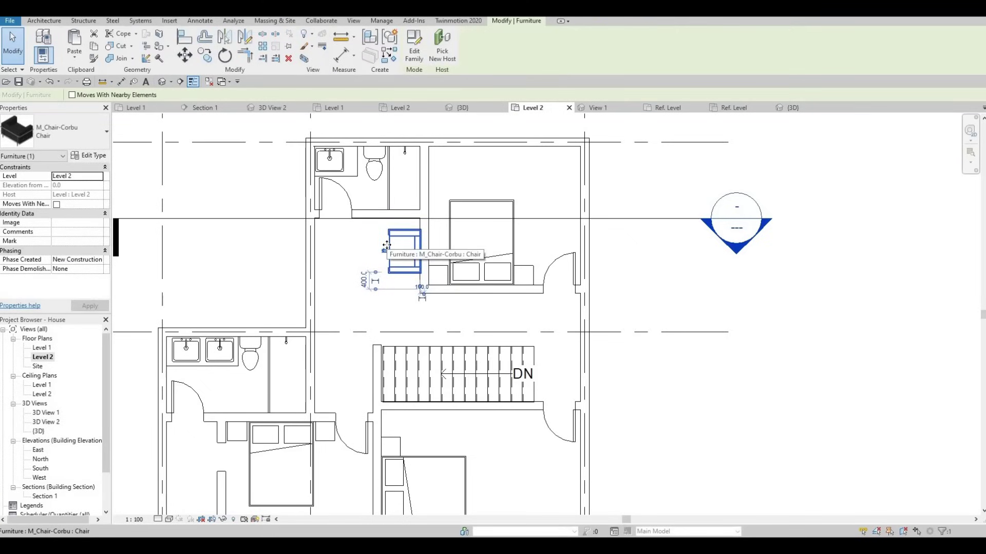
{"action": "key", "text": "Escape"}
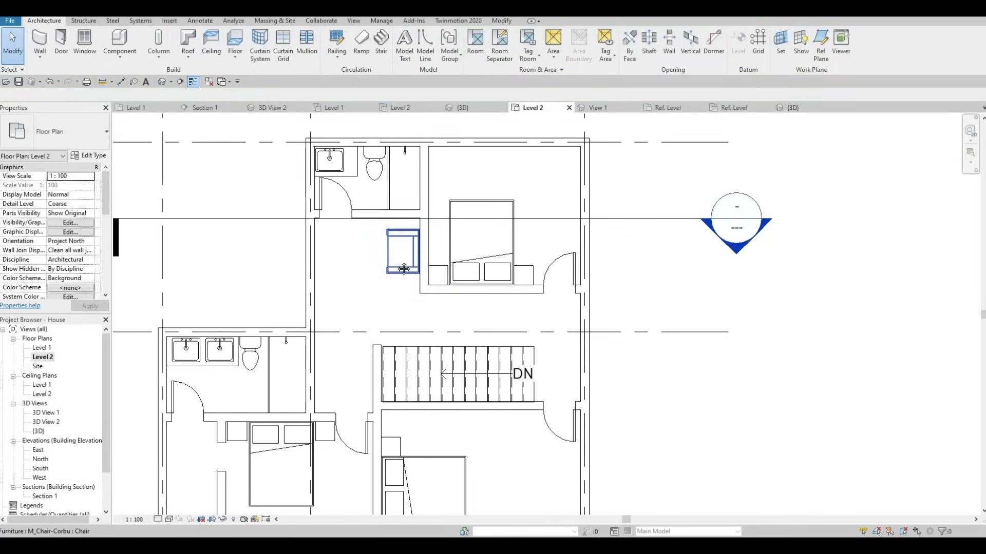
Step: Draw an Interior Wall 1 wall along grid C across the recess of the bedroom below the stairs
{"action": "scroll", "coordinate": [404, 174], "scroll_direction": "down", "scroll_amount": 2}
{"action": "middle_click_drag", "start_coordinate": [453, 343], "coordinate": [439, 297]}
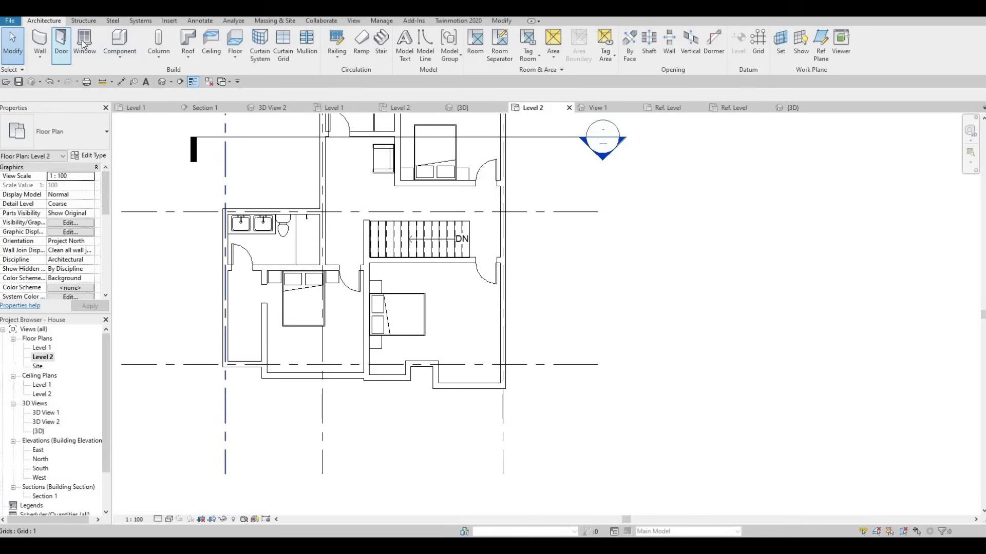
{"action": "left_click", "coordinate": [40, 41]}
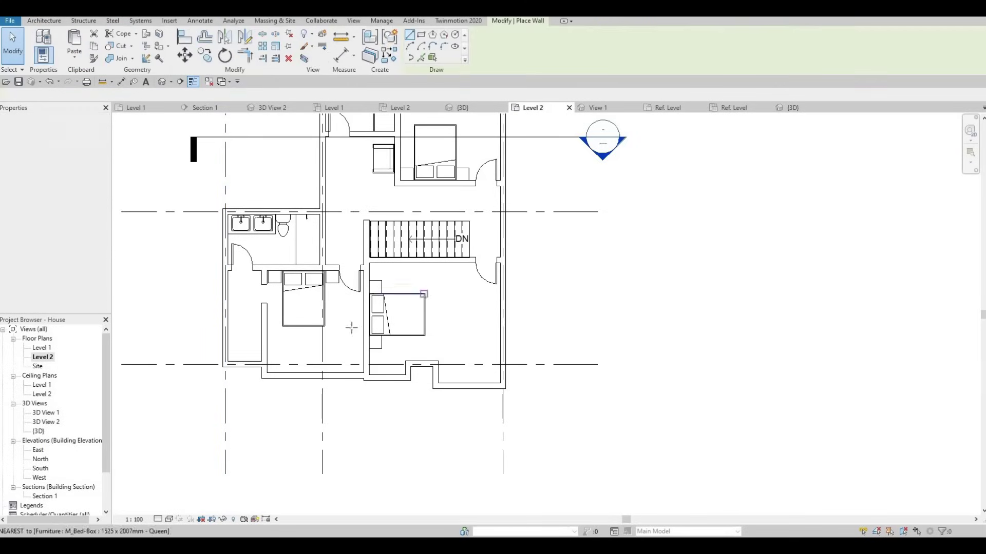
{"action": "left_click", "coordinate": [72, 131]}
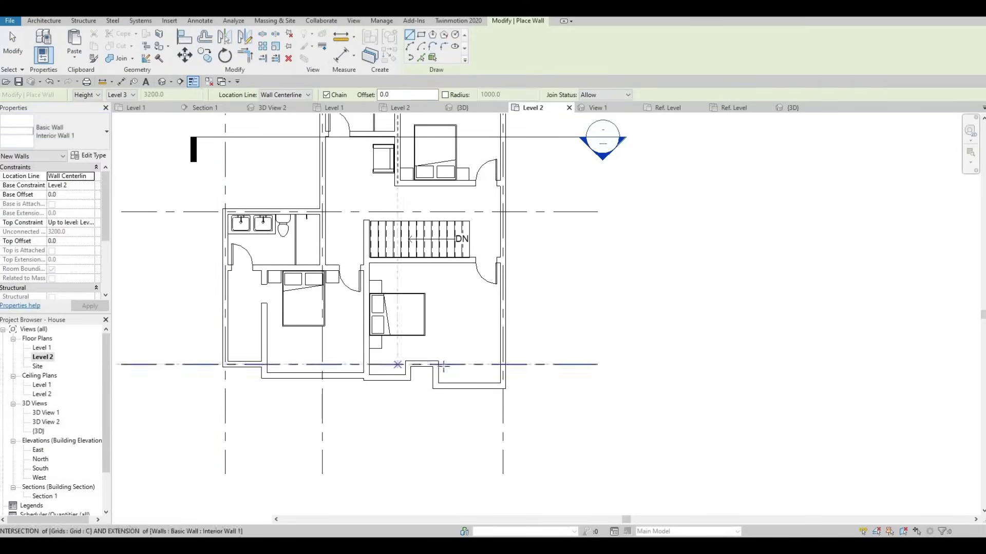
{"action": "scroll", "coordinate": [429, 341], "scroll_direction": "up", "scroll_amount": 4}
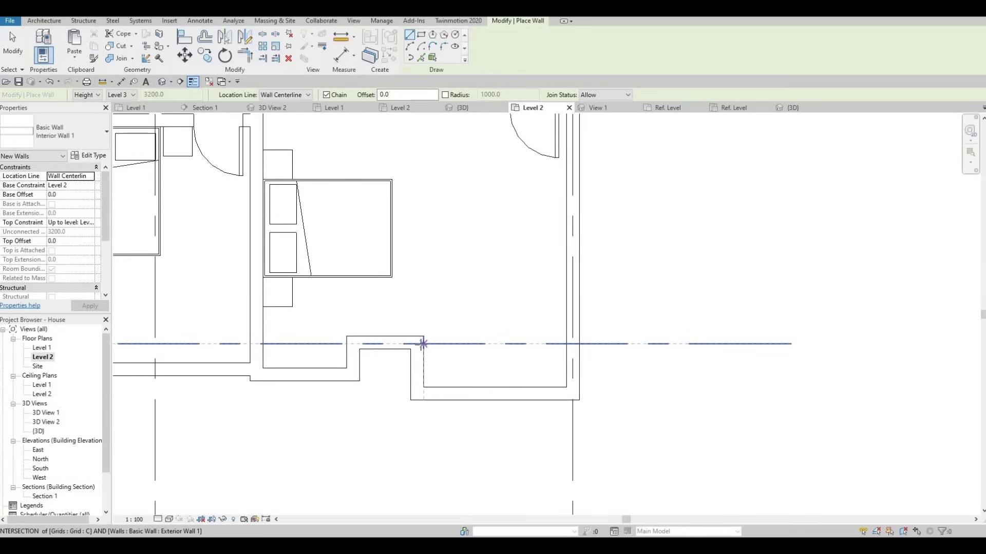
{"action": "left_click", "coordinate": [566, 343]}
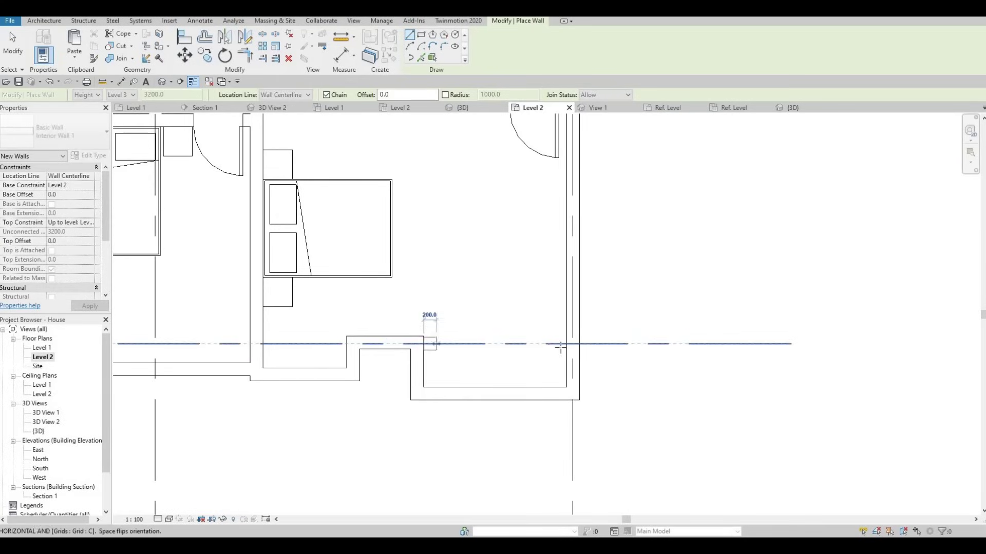
{"action": "left_click", "coordinate": [424, 343]}
{"action": "key", "text": "Escape"}
{"action": "key", "text": "Escape"}
Step: Pull the new wall's free end back from the recess corner and align its room-side face with the adjoining exterior wall's inner face
{"action": "scroll", "coordinate": [455, 340], "scroll_direction": "up", "scroll_amount": 2}
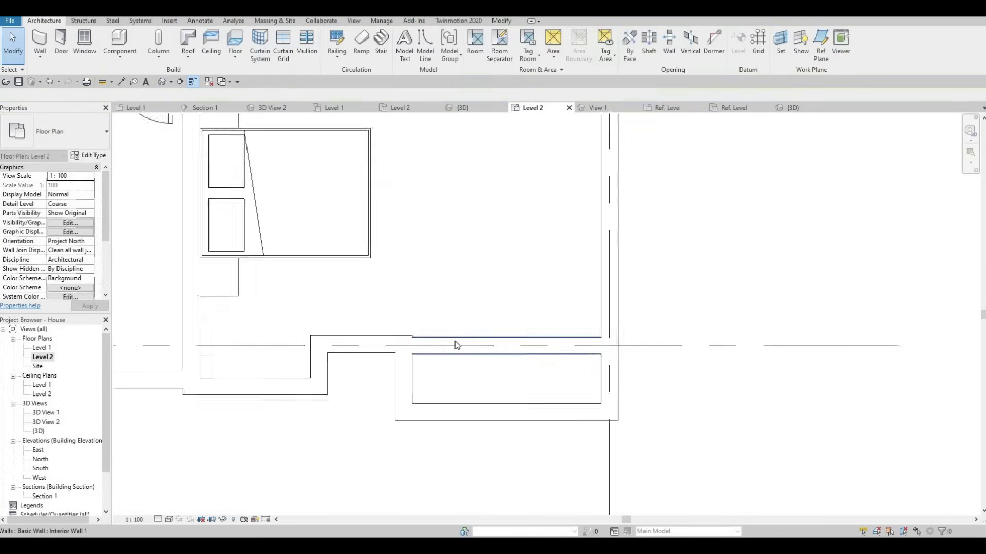
{"action": "left_click", "coordinate": [403, 354]}
{"action": "left_click_drag", "start_coordinate": [436, 353], "coordinate": [433, 359]}
{"action": "key", "text": "Escape"}
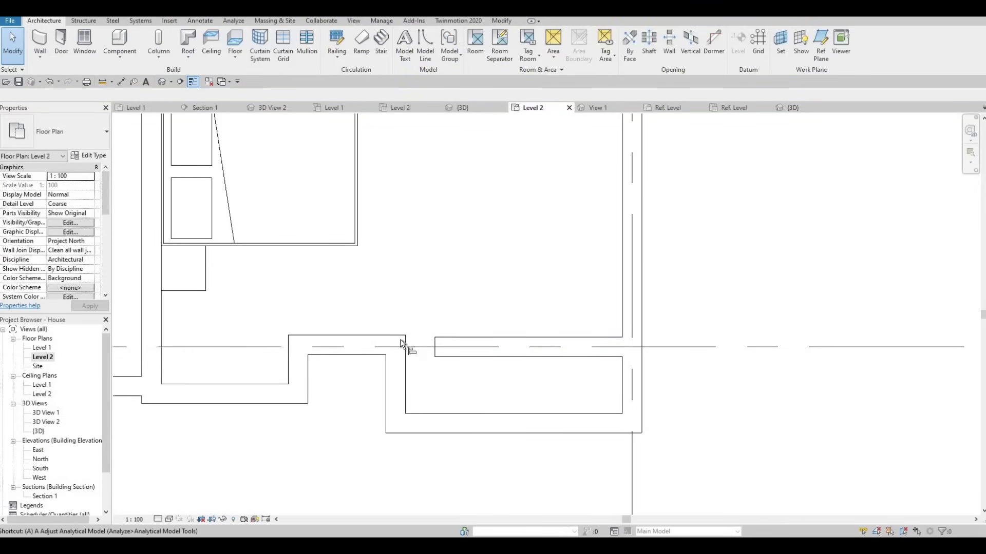
{"action": "key", "text": "a"}
{"action": "key", "text": "l"}
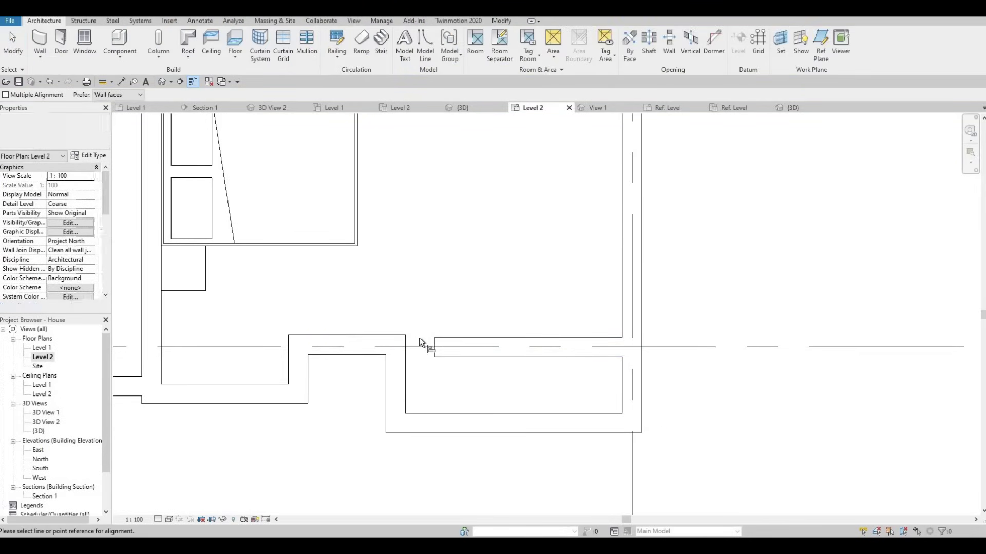
{"action": "left_click", "coordinate": [392, 336]}
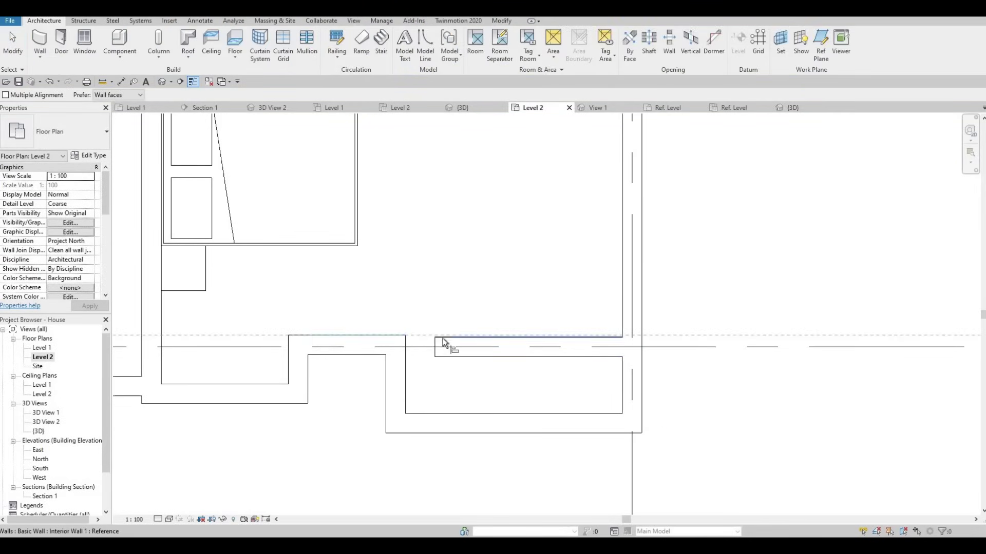
{"action": "left_click", "coordinate": [442, 353]}
{"action": "key", "text": "Escape"}
Step: Extend the aligned interior wall's free end back to the exterior wall to close off the recess
{"action": "left_click", "coordinate": [439, 344]}
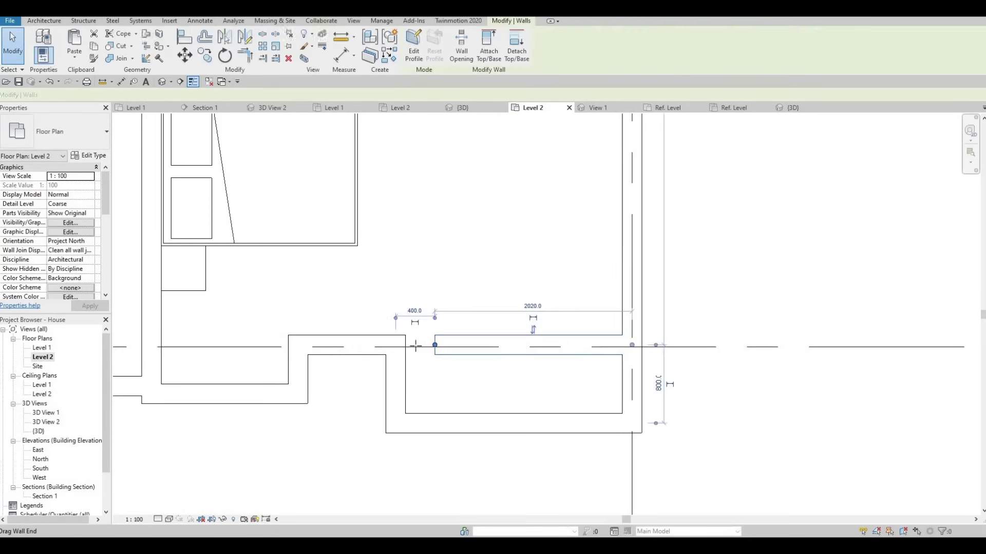
{"action": "left_click_drag", "start_coordinate": [406, 347], "coordinate": [408, 345]}
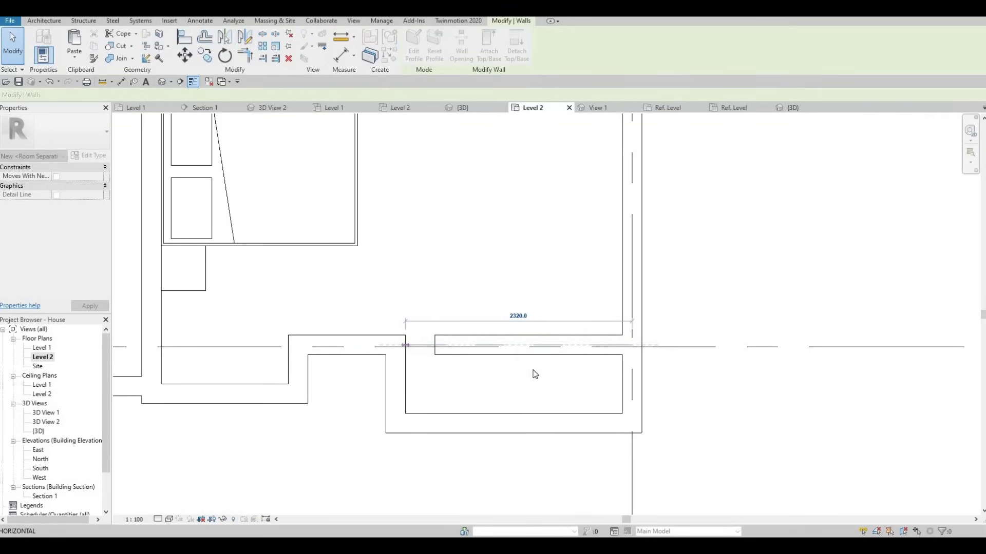
{"action": "left_click_drag", "start_coordinate": [534, 375], "coordinate": [535, 374]}
{"action": "key", "text": "Escape"}
{"action": "scroll", "coordinate": [435, 333], "scroll_direction": "down", "scroll_amount": 3}
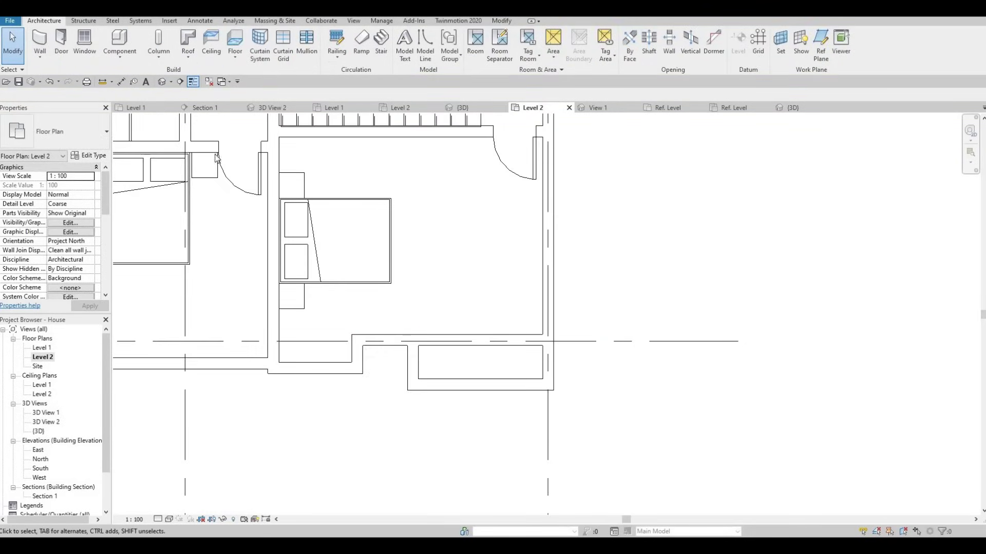
Step: Delete the interior wall across the bedroom recess
{"action": "scroll", "coordinate": [442, 297], "scroll_direction": "down", "scroll_amount": 2}
{"action": "middle_click_drag", "start_coordinate": [459, 340], "coordinate": [440, 448]}
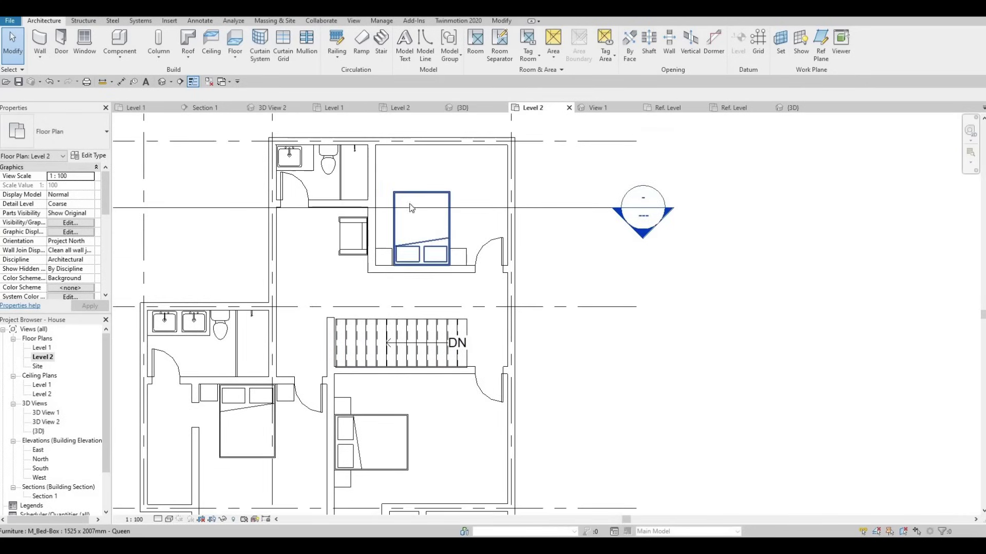
{"action": "middle_click_drag", "start_coordinate": [448, 364], "coordinate": [443, 203]}
{"action": "left_click", "coordinate": [462, 375]}
{"action": "key", "text": "Escape"}
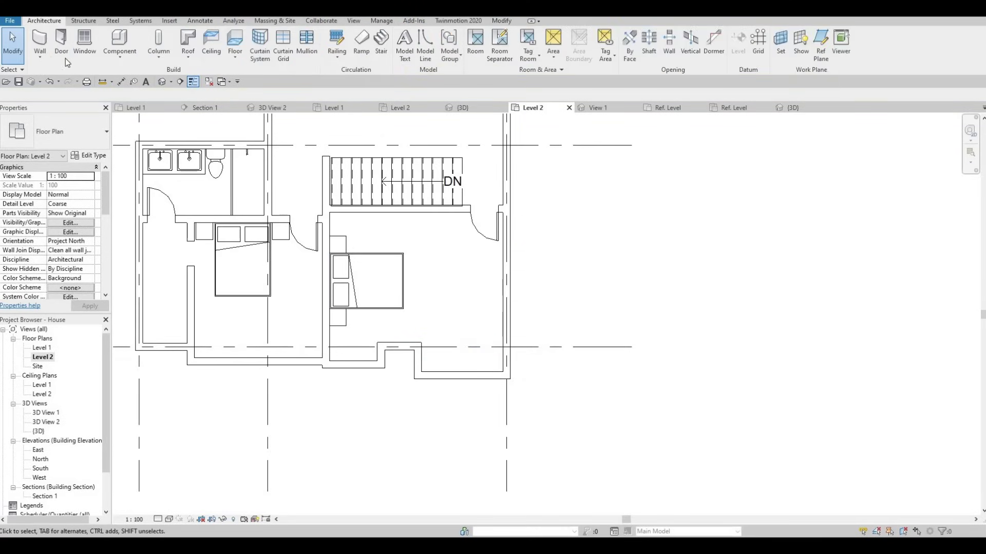
Step: Duplicate the Interior Wall 1 wall type as Interior Wall 2
{"action": "key", "text": "w"}
{"action": "key", "text": "a"}
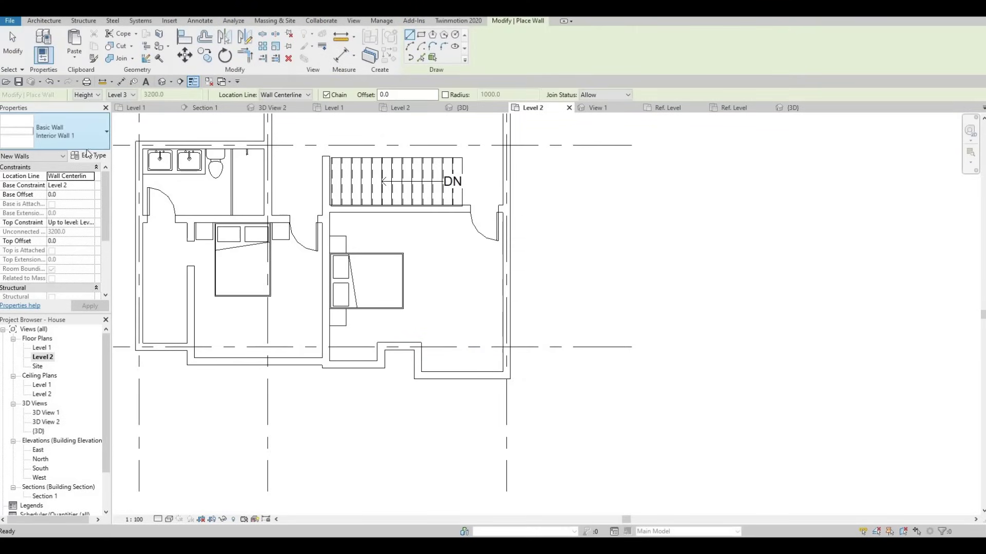
{"action": "left_click", "coordinate": [89, 156]}
{"action": "left_click", "coordinate": [897, 116]}
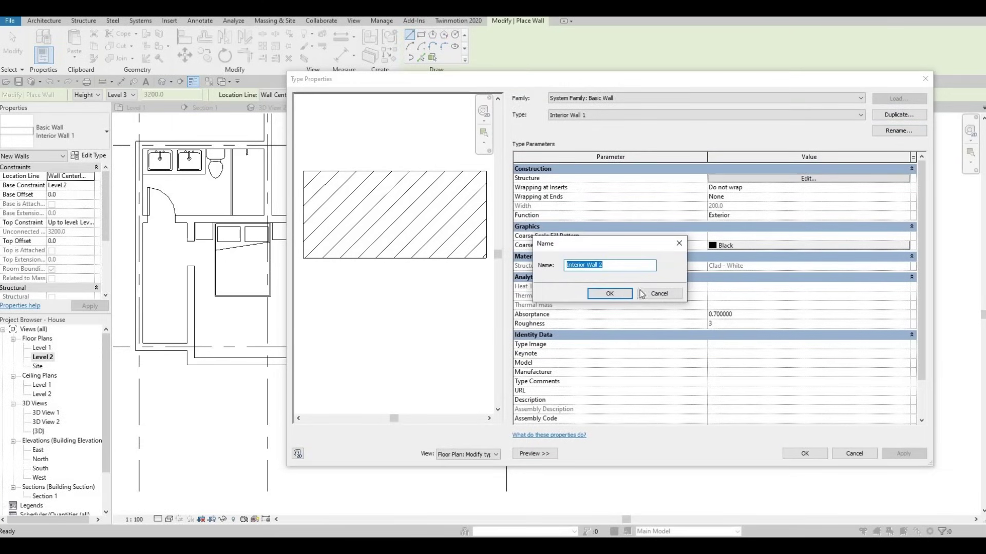
{"action": "key", "text": "Return"}
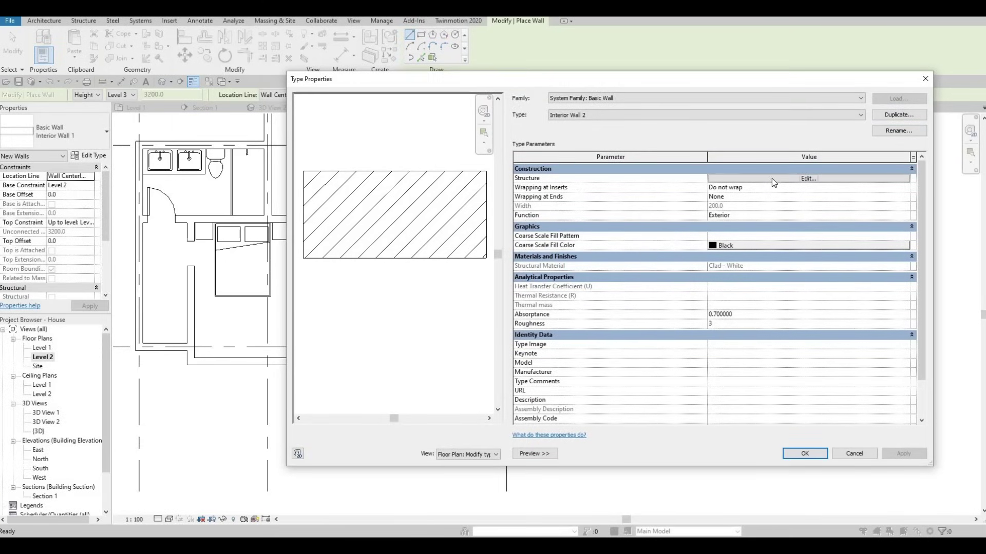
Step: Set the structure layer thickness of Interior Wall 2 to 100 mm and accept the type changes
{"action": "left_click", "coordinate": [770, 180]}
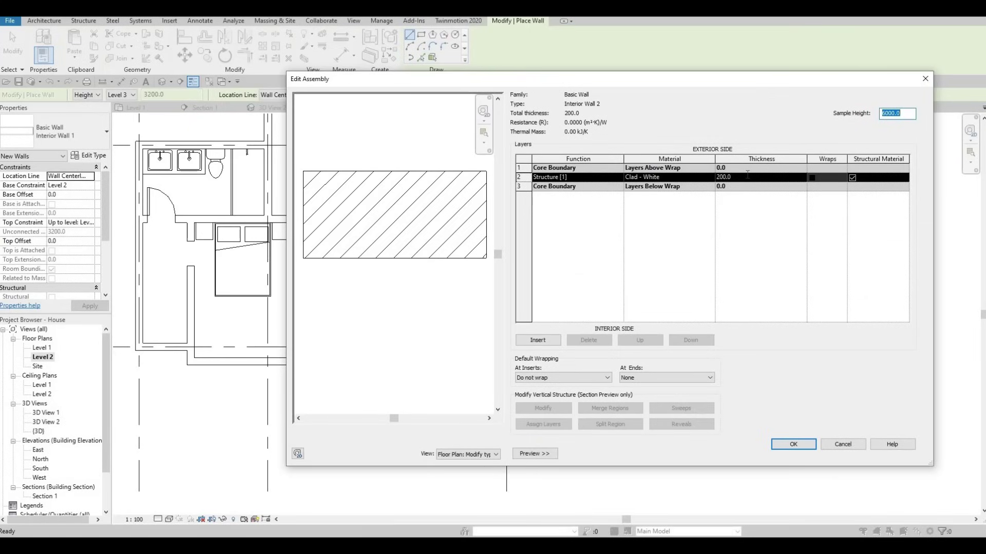
{"action": "left_click", "coordinate": [747, 176]}
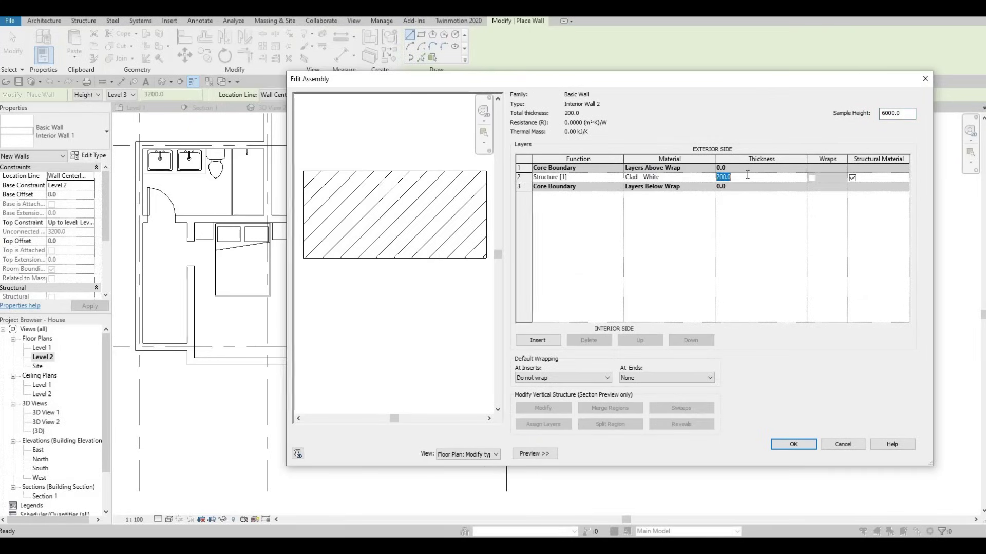
{"action": "left_click", "coordinate": [783, 445]}
{"action": "left_click", "coordinate": [790, 453]}
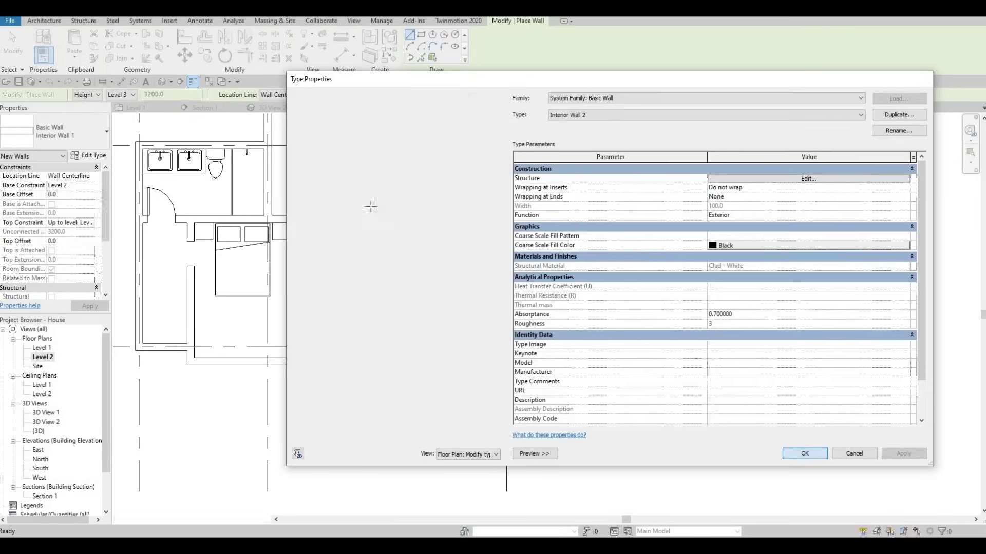
Step: Draw an Interior Wall 2 wall about 1600 mm long from the exterior wall along grid C into the recess of the bedroom below the stairs
{"action": "scroll", "coordinate": [510, 352], "scroll_direction": "up", "scroll_amount": 3}
{"action": "left_click", "coordinate": [511, 352]}
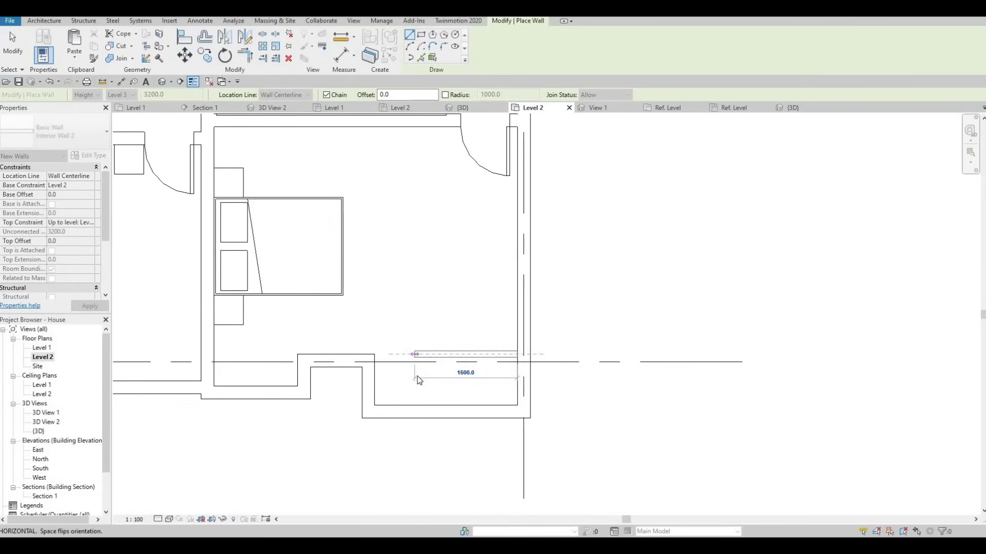
{"action": "left_click", "coordinate": [414, 354]}
{"action": "key", "text": "Escape"}
{"action": "key", "text": "Escape"}
Step: Align the new wall's room-side face with the adjoining exterior wall's inner face and extend its free end to close off the recess
{"action": "key", "text": "a"}
{"action": "key", "text": "l"}
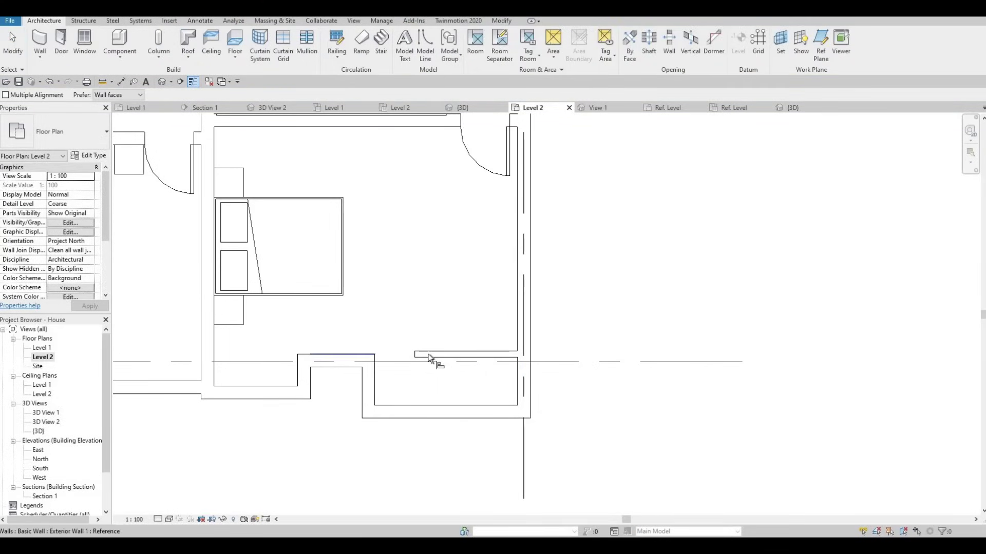
{"action": "key", "text": "Escape"}
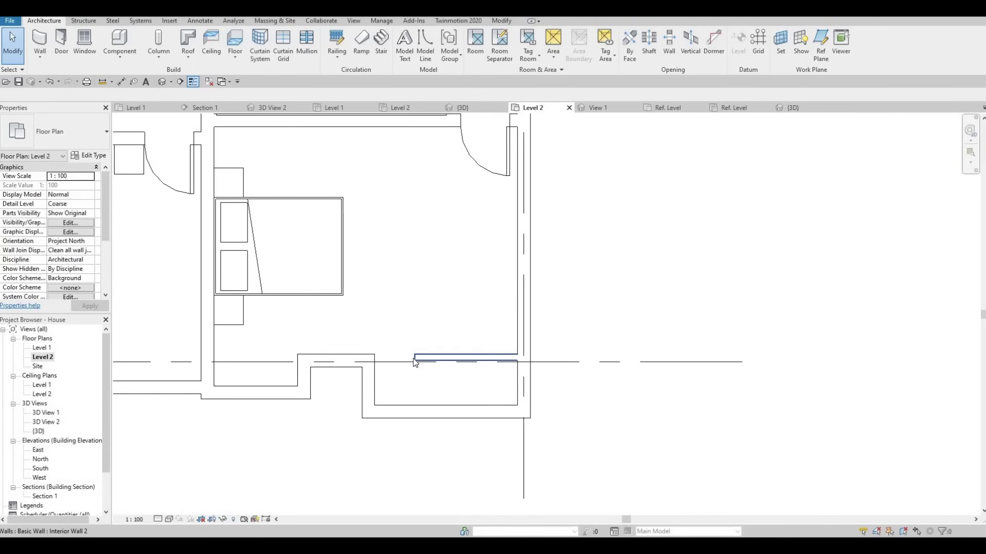
{"action": "left_click", "coordinate": [421, 357]}
{"action": "left_click_drag", "start_coordinate": [415, 357], "coordinate": [374, 357]}
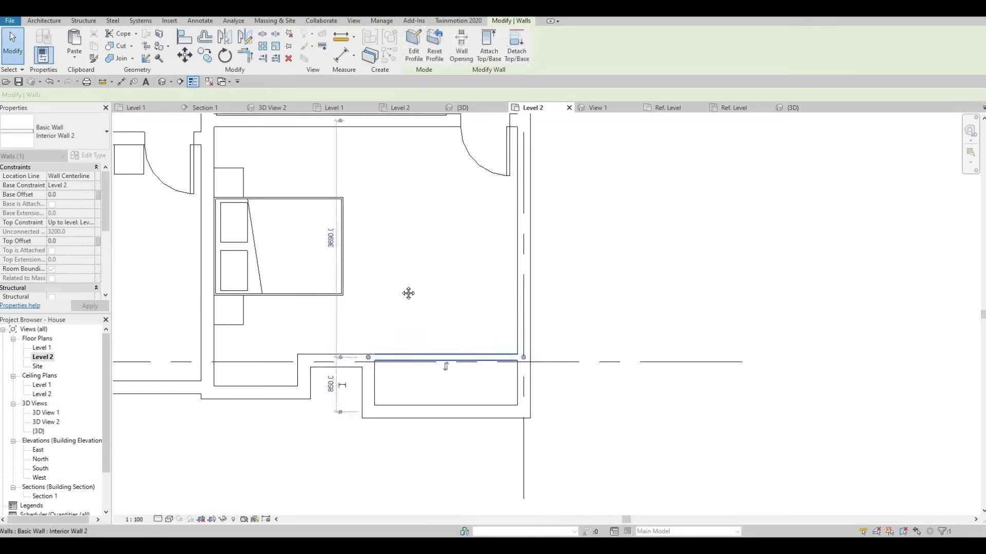
{"action": "left_click", "coordinate": [383, 282]}
{"action": "scroll", "coordinate": [383, 282], "scroll_direction": "down", "scroll_amount": 2}
{"action": "middle_click_drag", "start_coordinate": [383, 282], "coordinate": [390, 360]}
{"action": "middle_click_drag", "start_coordinate": [339, 120], "coordinate": [343, 178]}
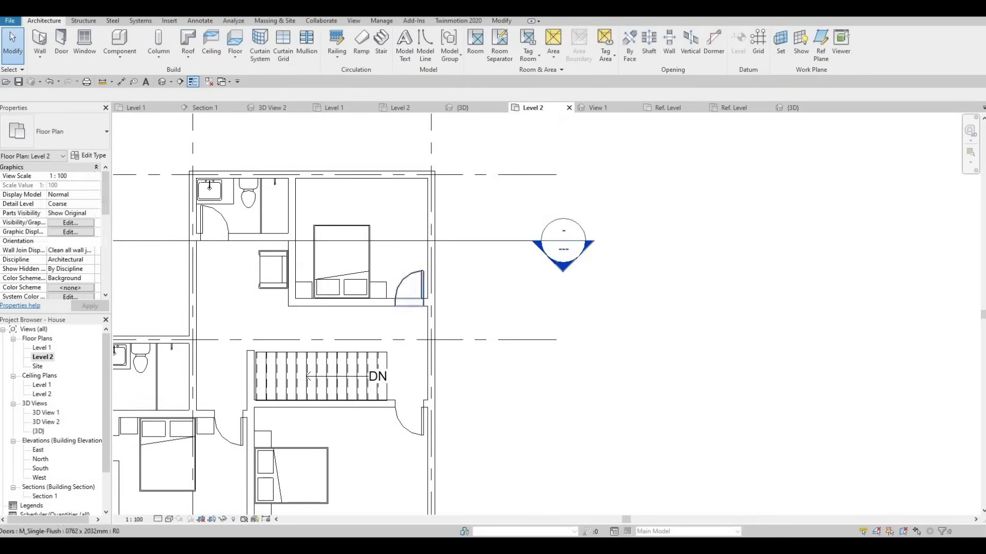
{"action": "key", "text": "w"}
{"action": "key", "text": "a"}
{"action": "scroll", "coordinate": [424, 294], "scroll_direction": "up", "scroll_amount": 3}
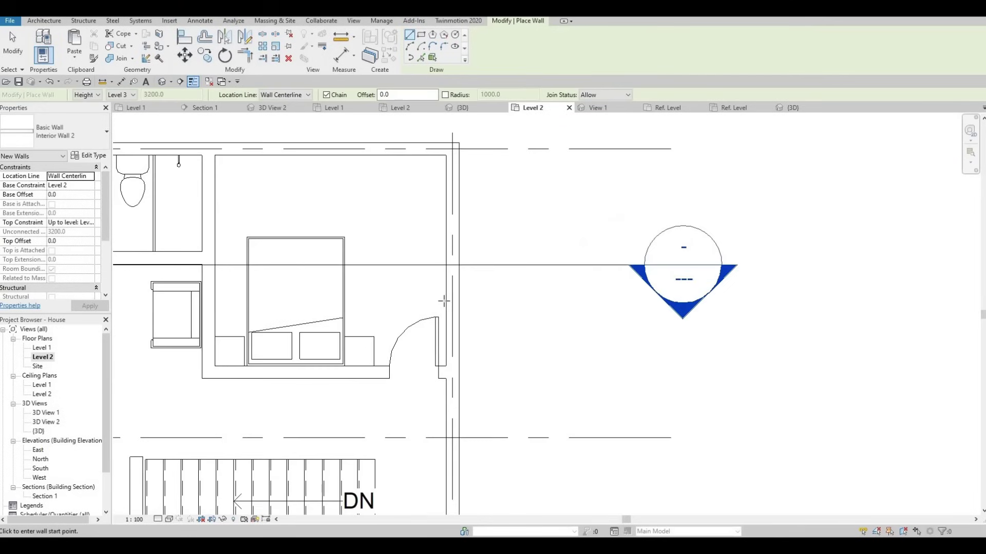
{"action": "key", "text": "Escape"}
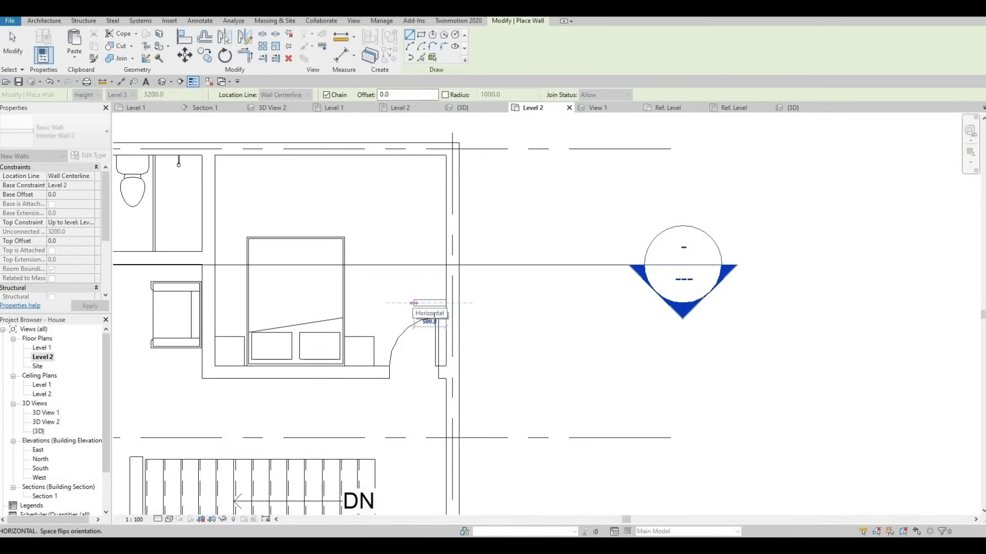
{"action": "scroll", "coordinate": [470, 262], "scroll_direction": "down", "scroll_amount": 3}
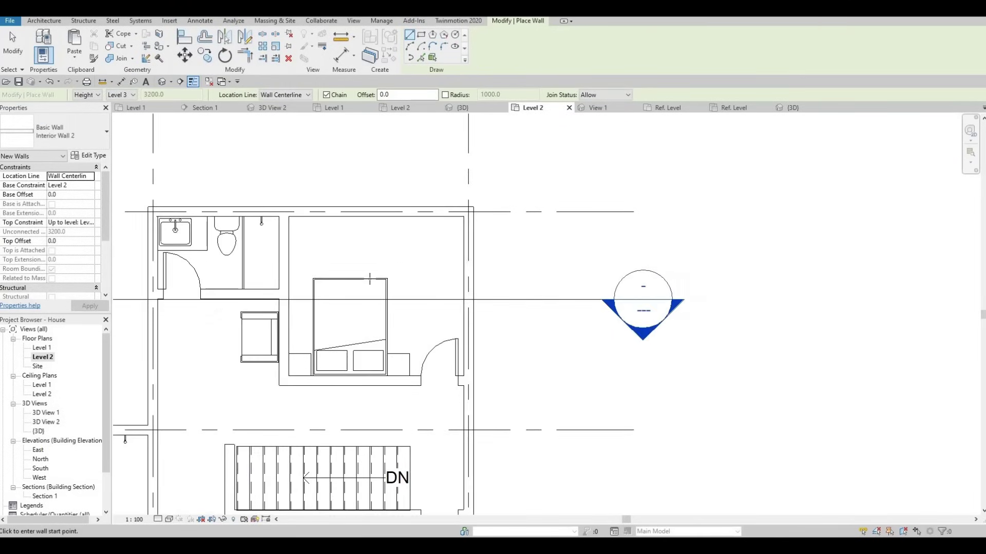
{"action": "key", "text": "Escape"}
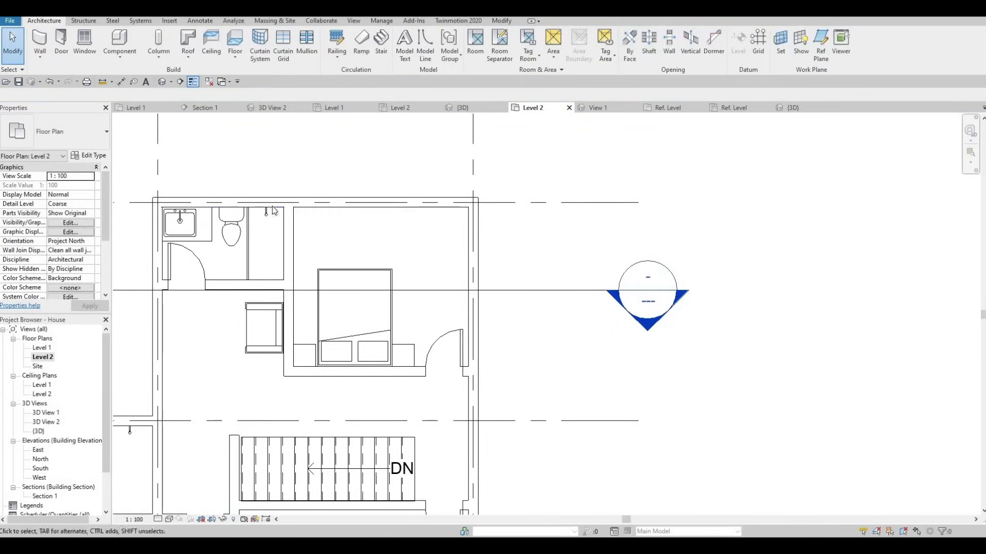
Step: Delete the night stand on the bathroom side of the bed in the bedroom above the stairs
{"action": "middle_click_drag", "start_coordinate": [312, 353], "coordinate": [283, 318]}
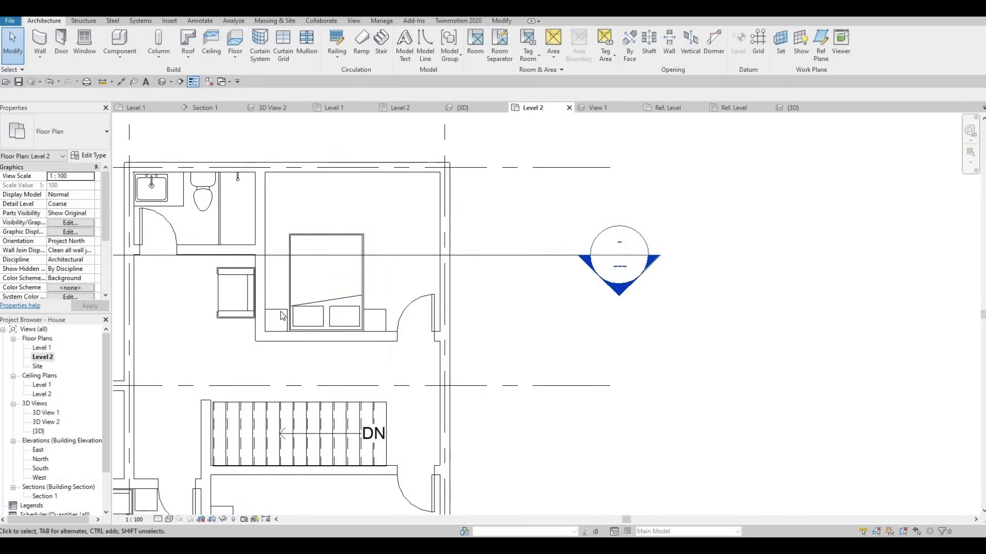
{"action": "left_click", "coordinate": [282, 316]}
{"action": "key", "text": "Escape"}
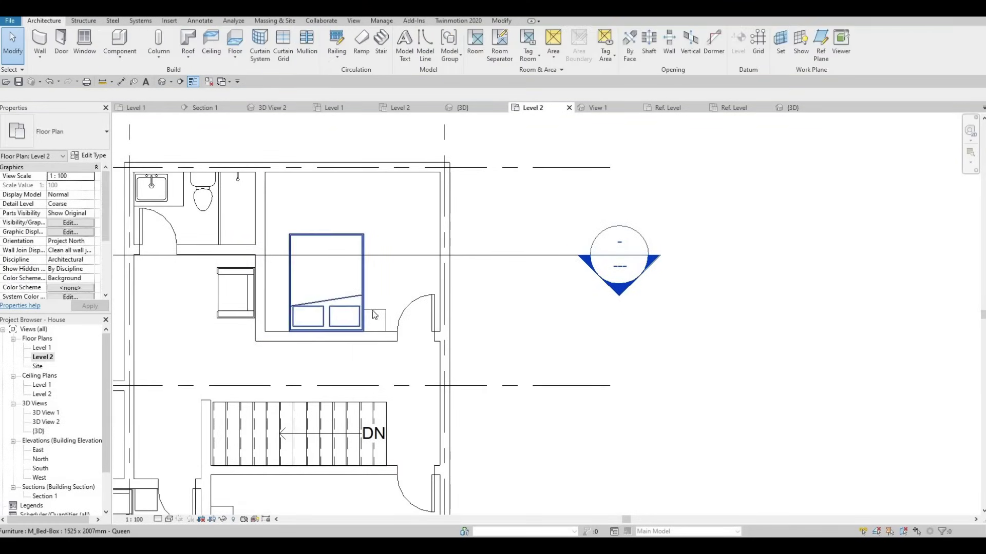
Step: Nudge the bed and its remaining night stand together toward the bedroom door until the night stand nearly meets the door opening
{"action": "left_click", "coordinate": [381, 316]}
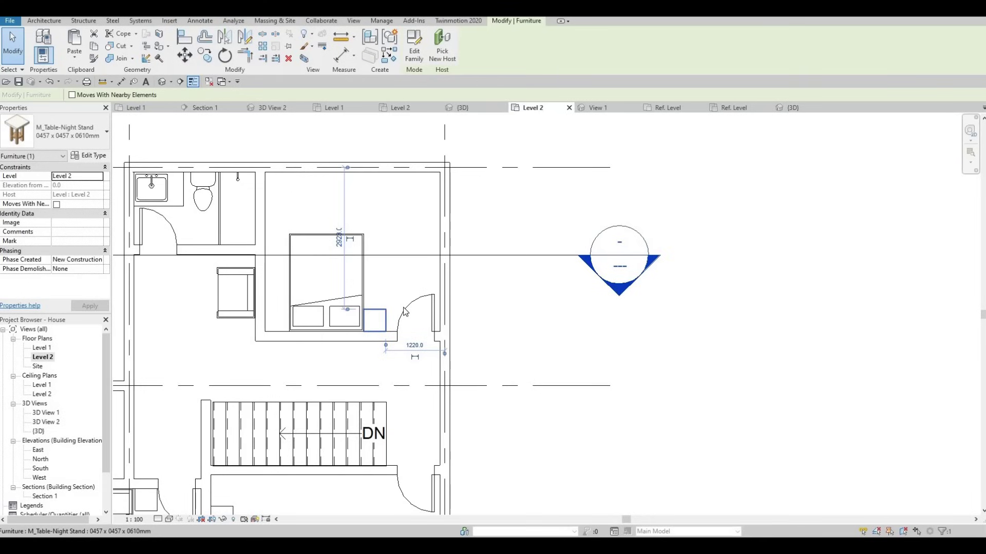
{"action": "scroll", "coordinate": [404, 312], "scroll_direction": "up", "scroll_amount": 3}
{"action": "key", "text": "Escape"}
{"action": "left_click", "coordinate": [313, 284]}
{"action": "key", "text": "Right"}
{"action": "key", "text": "Right"}
{"action": "key", "text": "Right"}
{"action": "key", "text": "Right"}
{"action": "key", "text": "Right"}
{"action": "key", "text": "Right"}
{"action": "key", "text": "Right"}
{"action": "key", "text": "Right"}
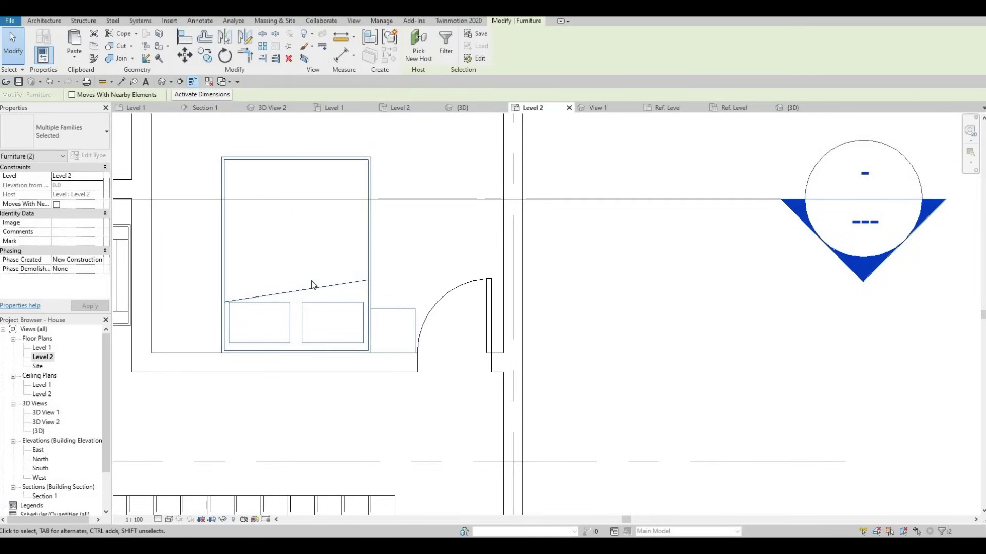
{"action": "left_click", "coordinate": [254, 117]}
Step: Draw a vertical Interior Wall 2 closet wall between the bathroom-side wall and the bed, spanning the full depth of the bedroom above the stairs
{"action": "middle_click_drag", "start_coordinate": [254, 117], "coordinate": [290, 265]}
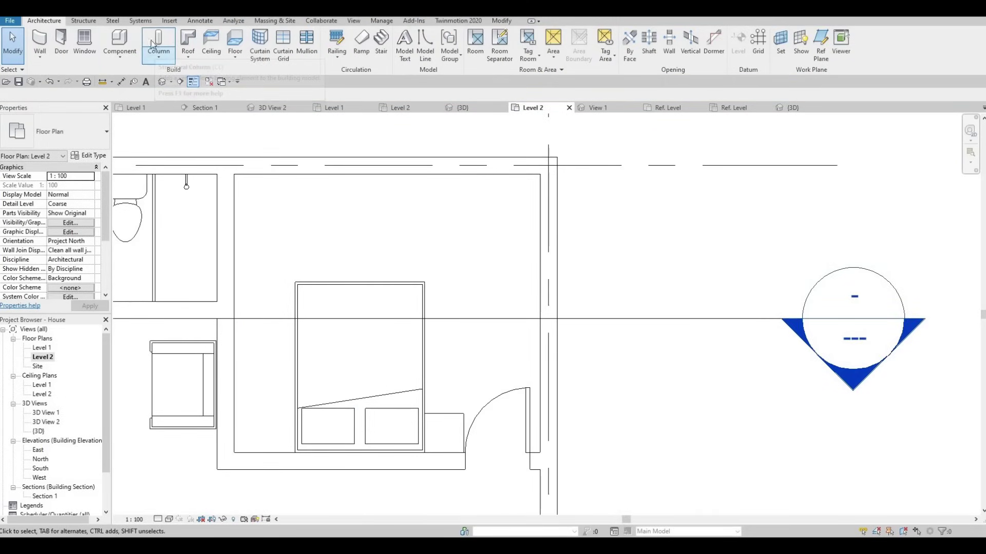
{"action": "left_click", "coordinate": [40, 41]}
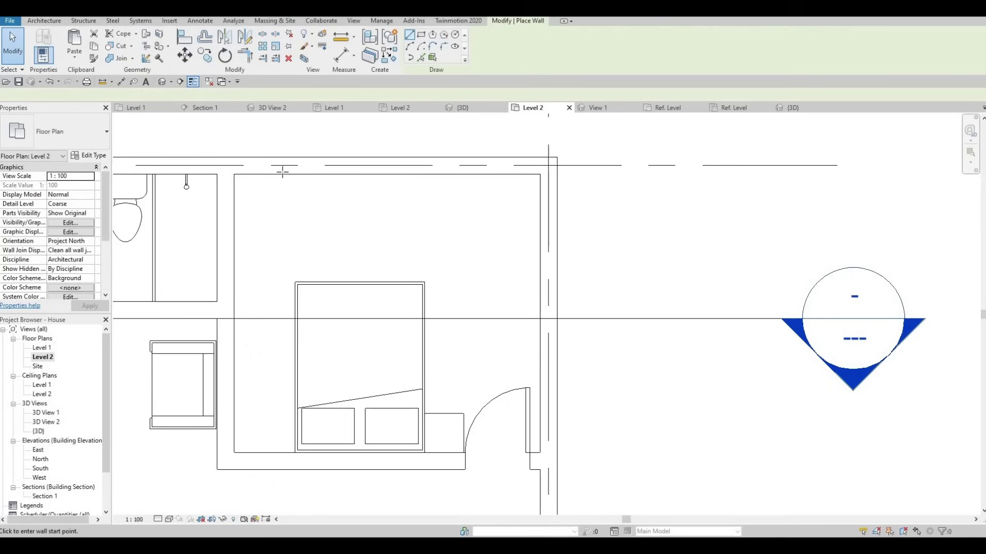
{"action": "left_click", "coordinate": [281, 174]}
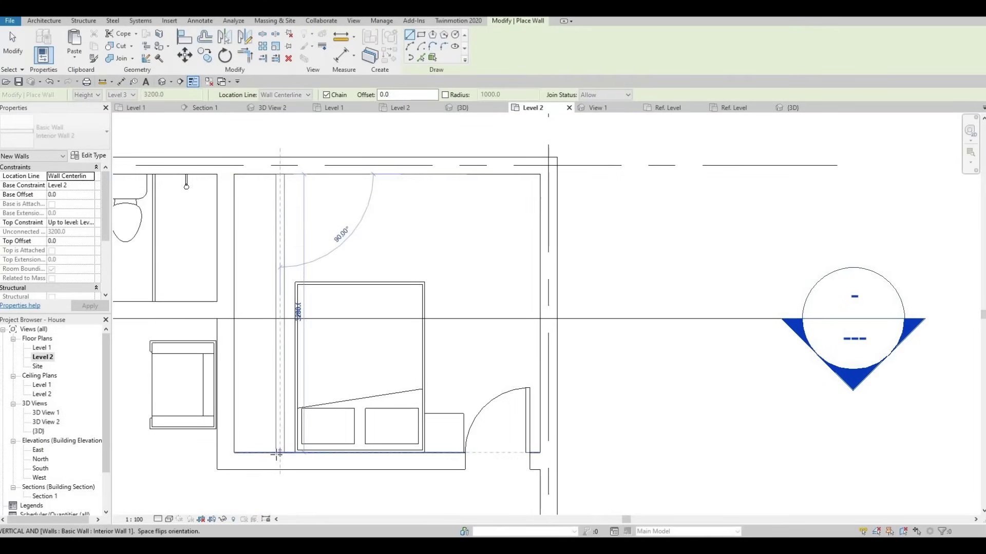
{"action": "left_click", "coordinate": [289, 324]}
{"action": "key", "text": "Escape"}
{"action": "key", "text": "Escape"}
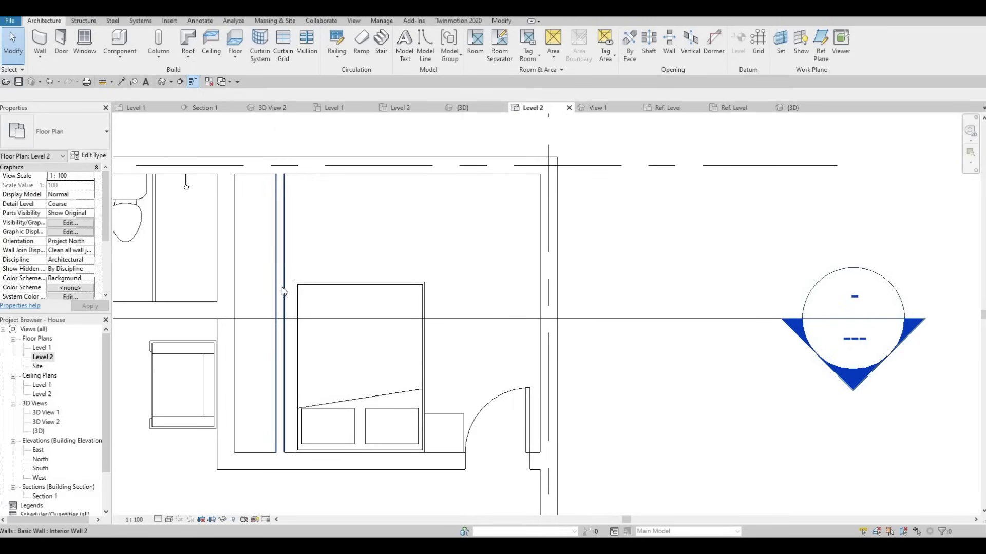
{"action": "scroll", "coordinate": [281, 328], "scroll_direction": "down", "scroll_amount": 1}
{"action": "scroll", "coordinate": [303, 318], "scroll_direction": "up", "scroll_amount": 1, "text": "ctrl"}
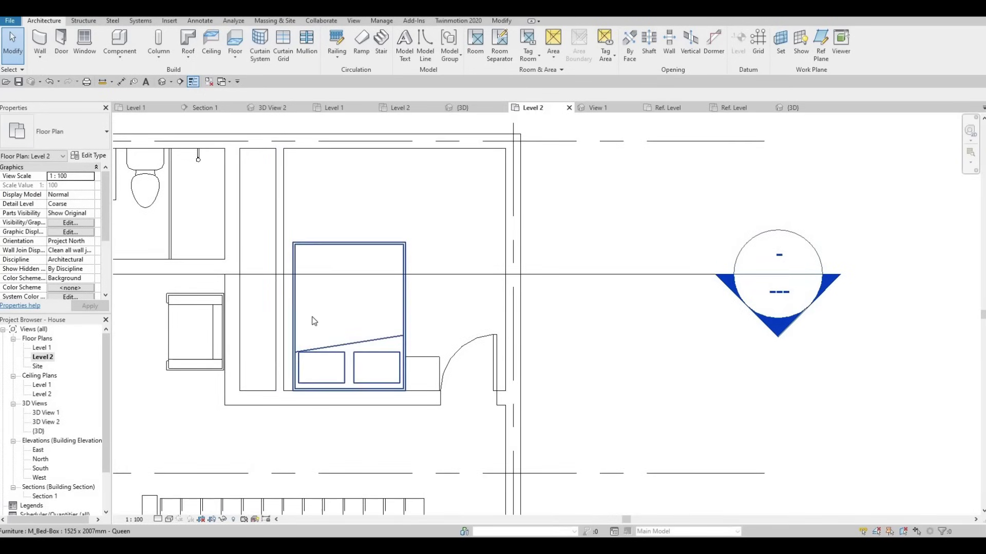
{"action": "left_click", "coordinate": [324, 326]}
{"action": "key", "text": "Escape"}
{"action": "scroll", "coordinate": [334, 298], "scroll_direction": "down", "scroll_amount": 1}
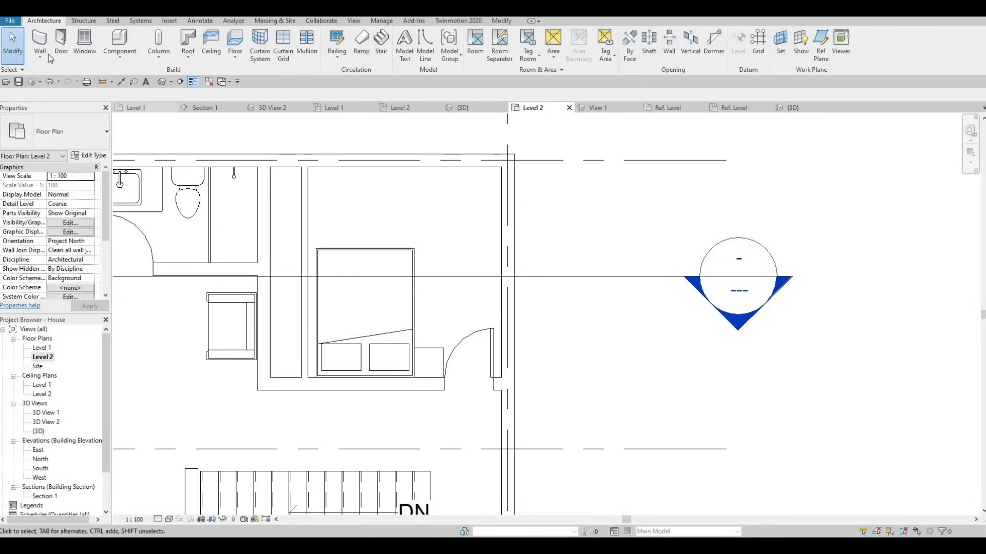
{"action": "middle_click_drag", "start_coordinate": [275, 226], "coordinate": [287, 201]}
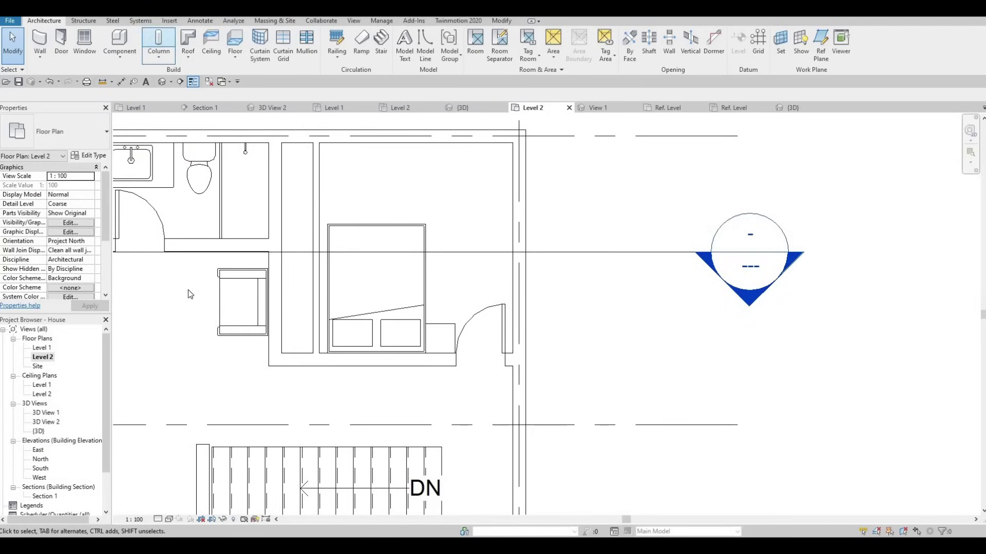
{"action": "scroll", "coordinate": [395, 194], "scroll_direction": "down", "scroll_amount": 5}
{"action": "middle_click_drag", "start_coordinate": [329, 320], "coordinate": [302, 311]}
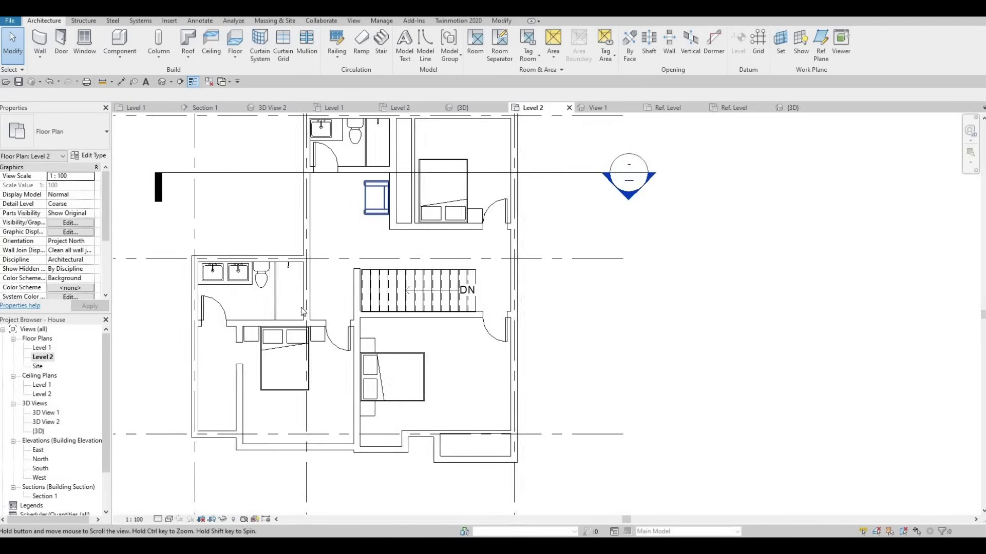
{"action": "left_click", "coordinate": [198, 21]}
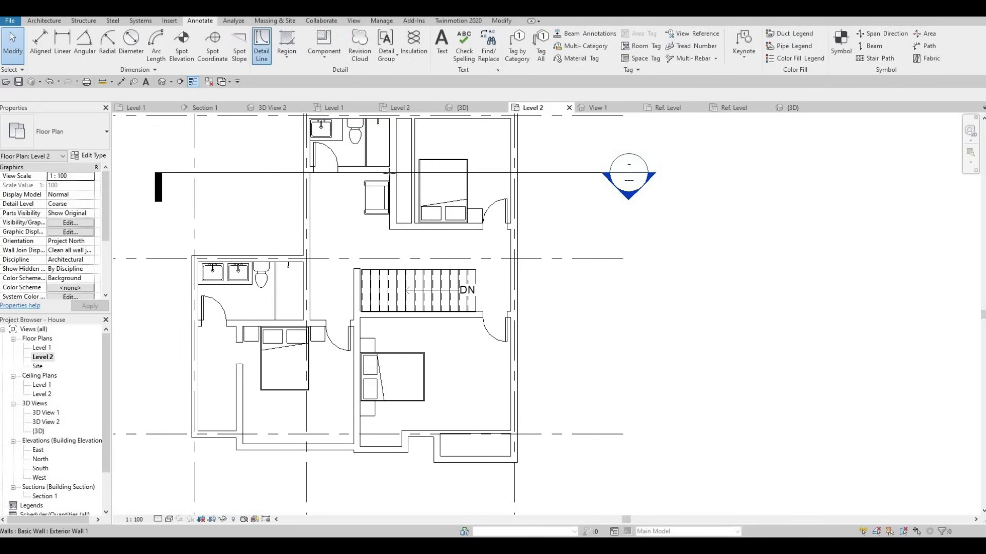
{"action": "left_click", "coordinate": [262, 46]}
{"action": "middle_click_drag", "start_coordinate": [468, 172], "coordinate": [429, 249]}
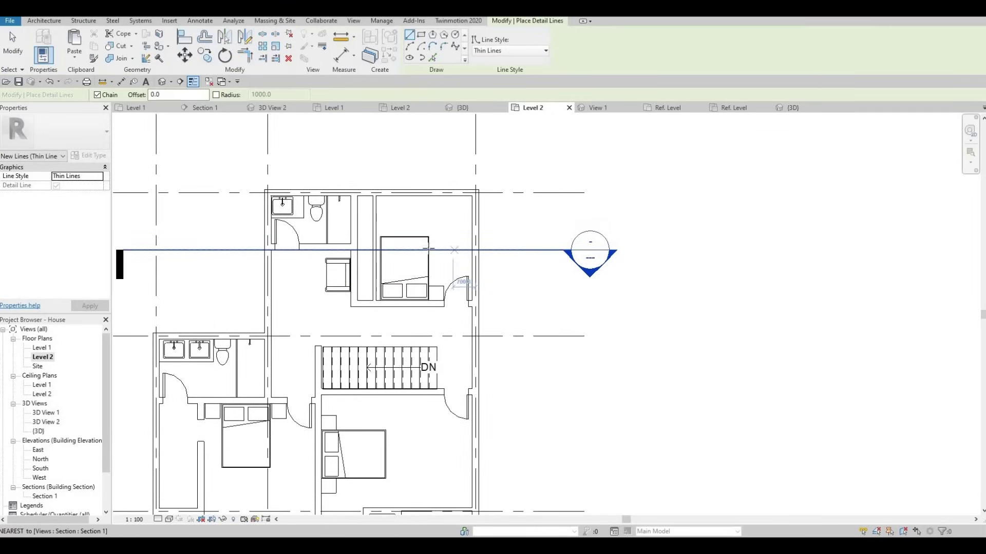
{"action": "scroll", "coordinate": [428, 248], "scroll_direction": "up", "scroll_amount": 2}
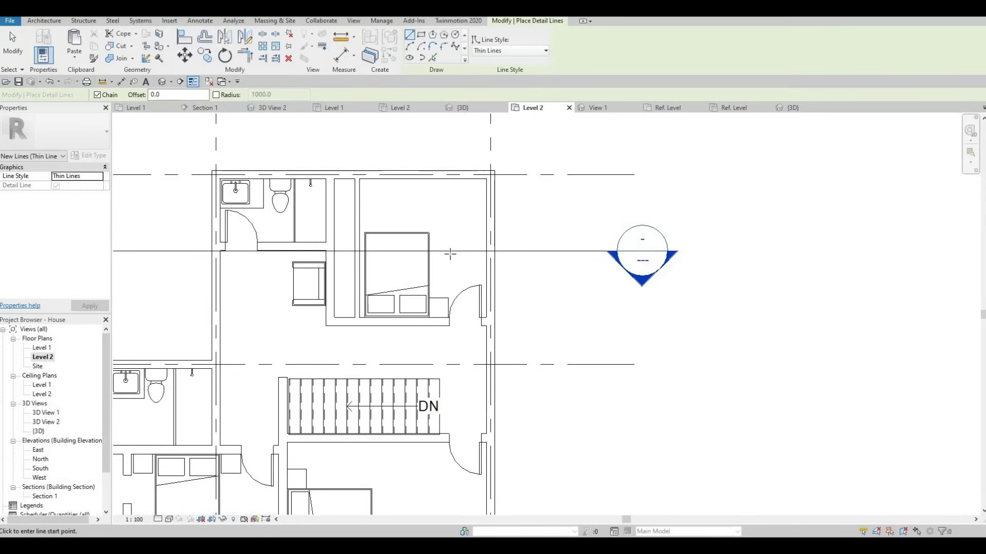
{"action": "key", "text": "Escape"}
{"action": "key", "text": "Escape"}
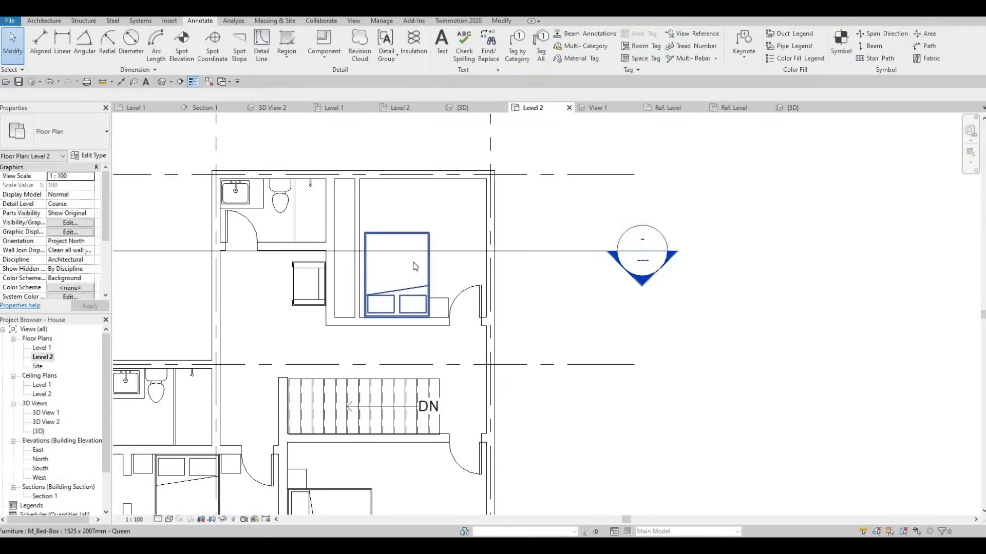
Step: Rotate the bed in the bedroom above the stairs 90° counterclockwise so its pillows face the exterior wall with the door beside it
{"action": "left_click", "coordinate": [415, 266]}
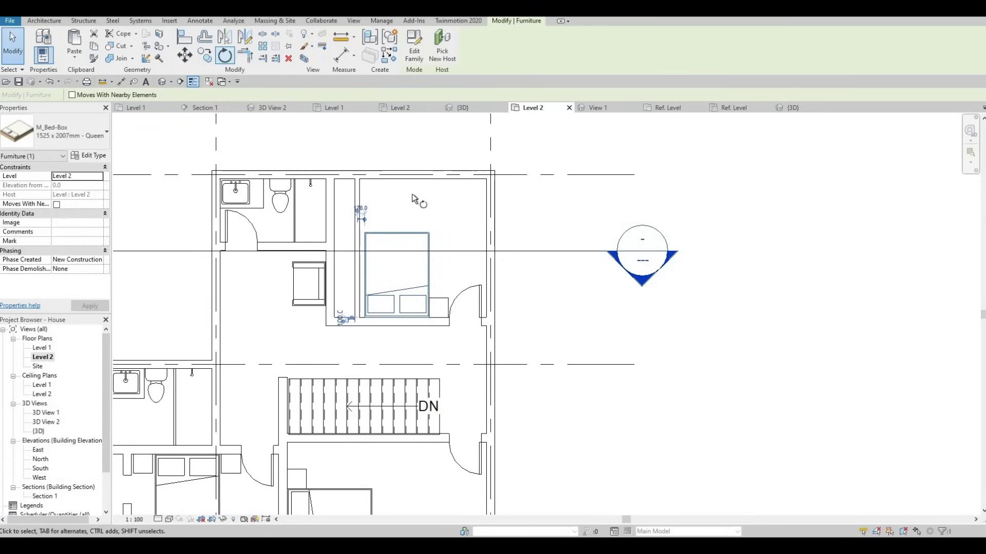
{"action": "key", "text": "r"}
{"action": "key", "text": "o"}
{"action": "left_click", "coordinate": [399, 201]}
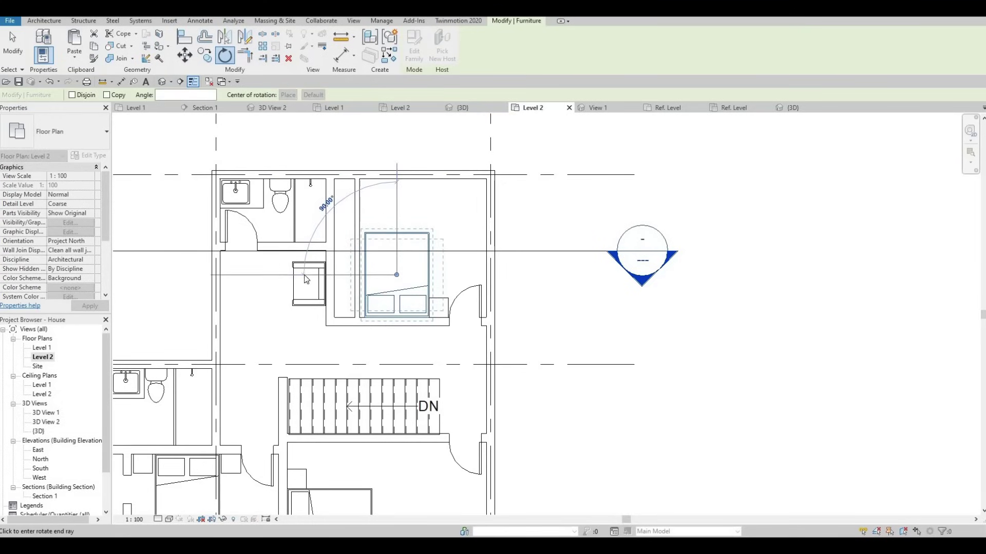
{"action": "left_click", "coordinate": [306, 279]}
{"action": "key", "text": "Escape"}
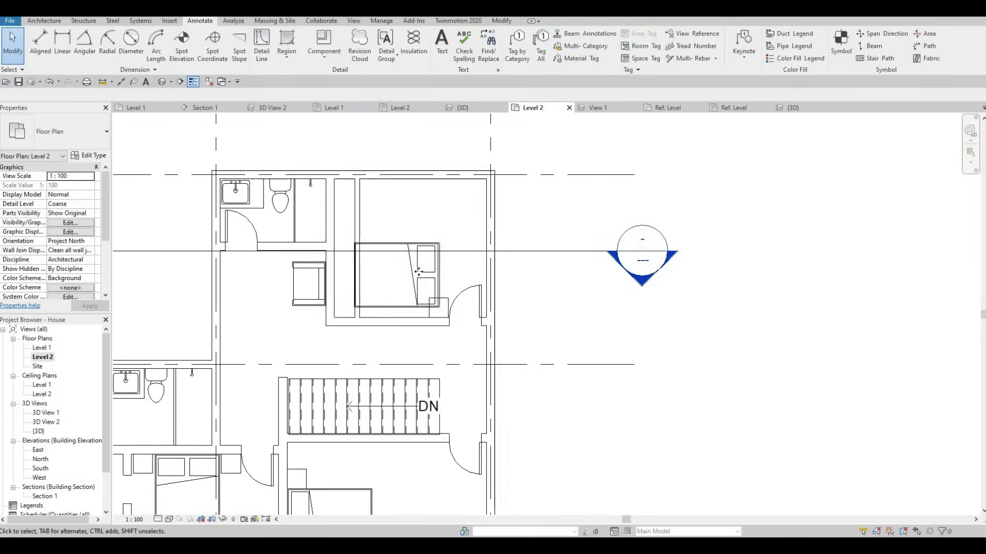
Step: Open the bed family for editing and load it back into House.rvt
{"action": "double_click", "coordinate": [458, 251]}
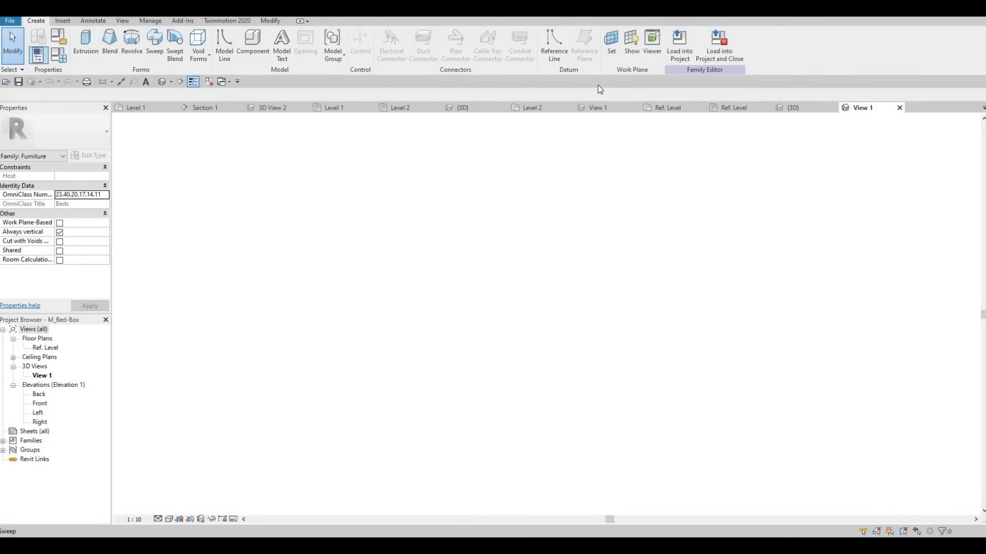
{"action": "left_click", "coordinate": [679, 46]}
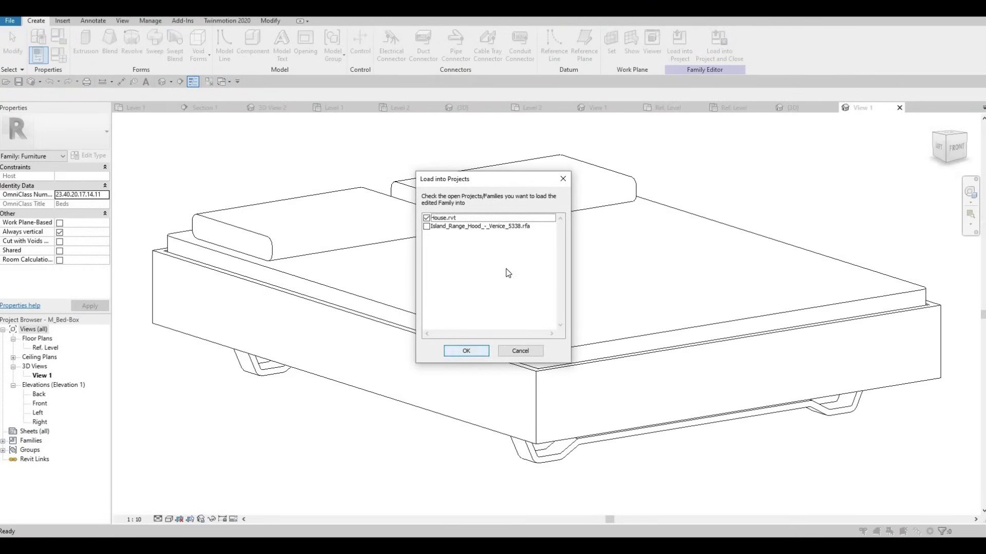
{"action": "key", "text": "Return"}
Step: Move the bed above the stairs against the exterior wall beside the door and its night stand into the corner above the pillows
{"action": "left_click_drag", "start_coordinate": [434, 274], "coordinate": [478, 241]}
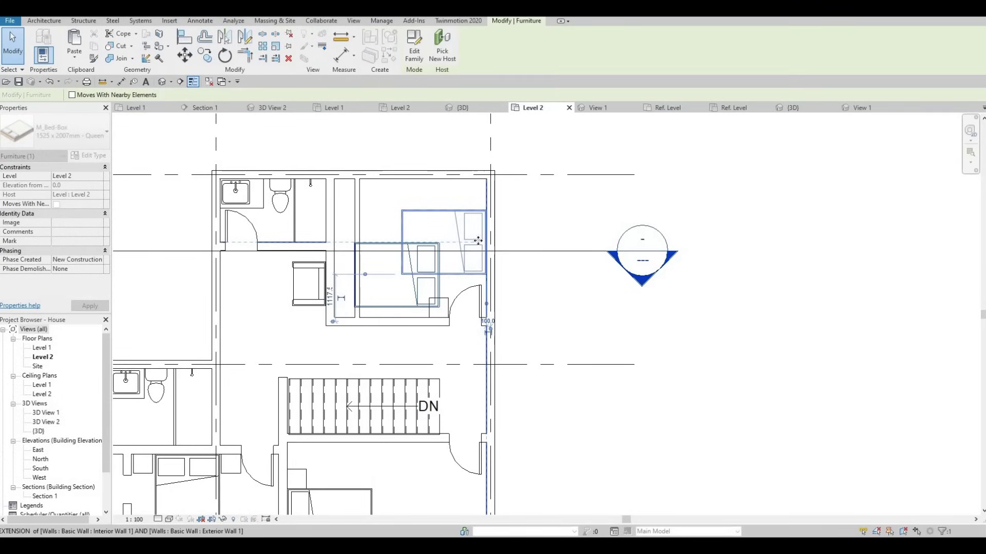
{"action": "left_click", "coordinate": [442, 305]}
{"action": "left_click_drag", "start_coordinate": [473, 186], "coordinate": [475, 189]}
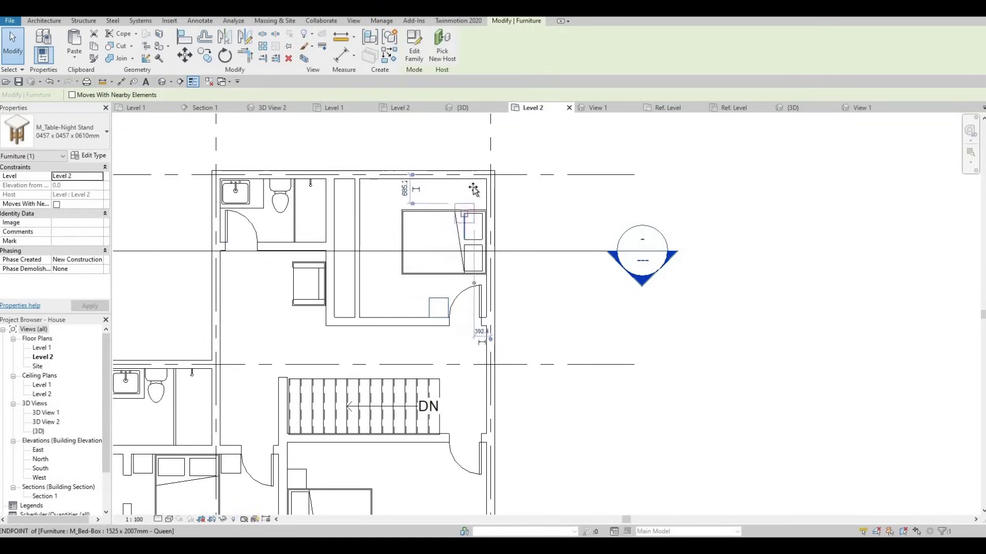
Step: Nudge the closet wall toward the bed until it is 760 mm from the bathroom-side wall
{"action": "left_click", "coordinate": [359, 228]}
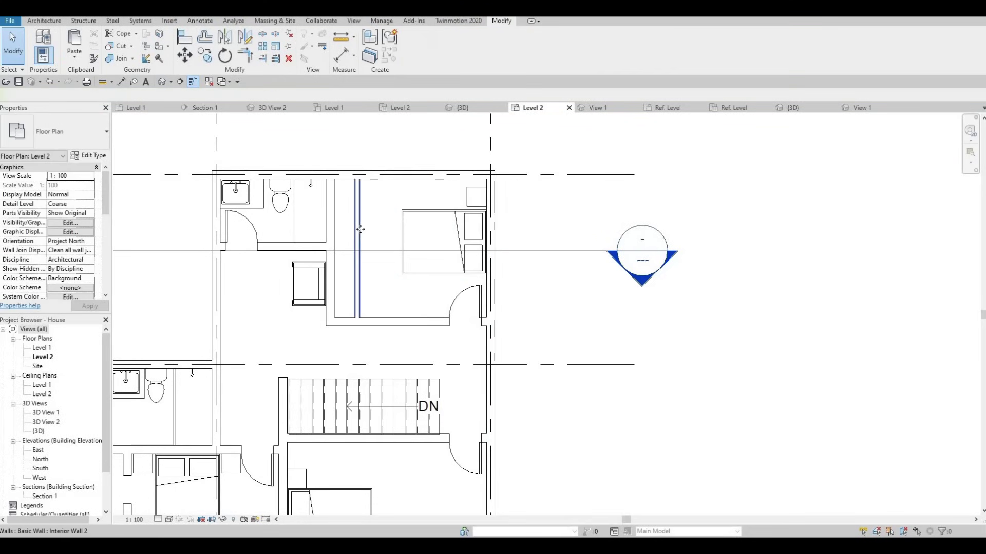
{"action": "key", "text": "Right"}
{"action": "key", "text": "Right"}
{"action": "key", "text": "Right"}
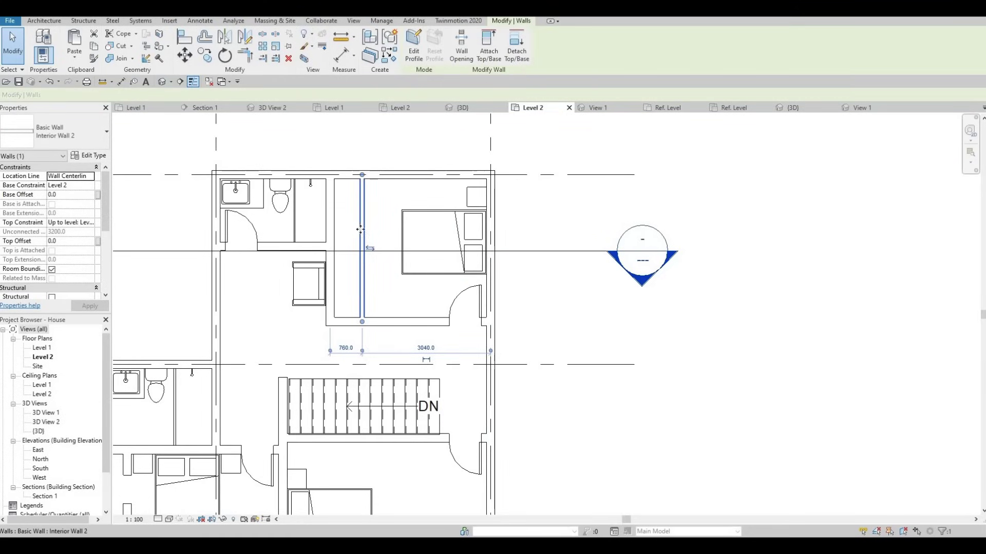
{"action": "left_click", "coordinate": [359, 276]}
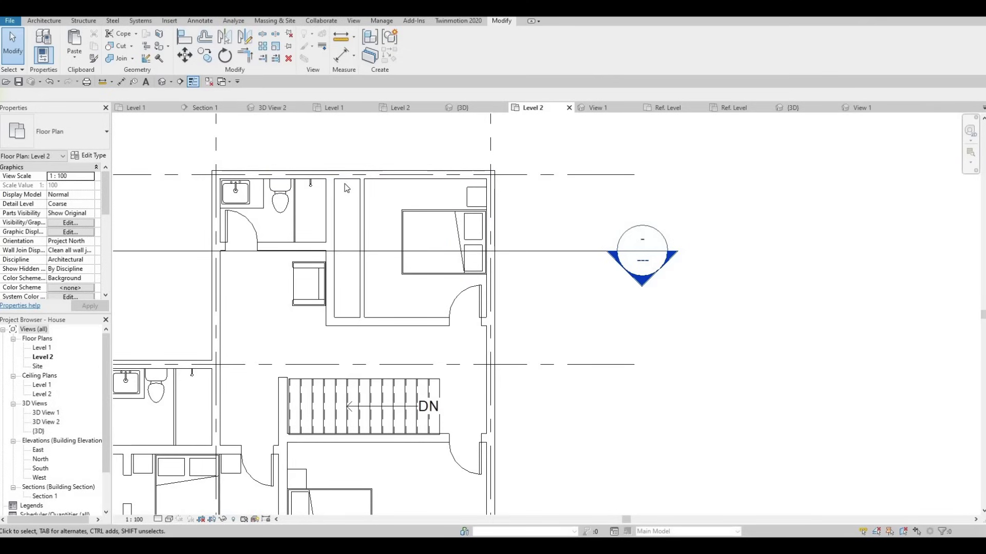
Step: Nudge the night stand and the bed toward the upper exterior wall, keeping the bed close to the night stand
{"action": "middle_click_drag", "start_coordinate": [476, 201], "coordinate": [525, 184]}
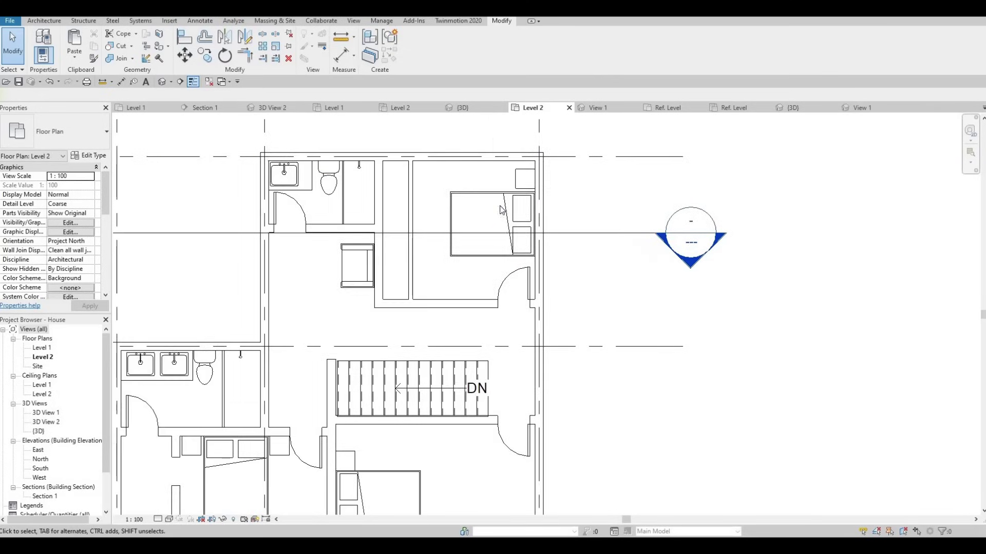
{"action": "left_click", "coordinate": [521, 179]}
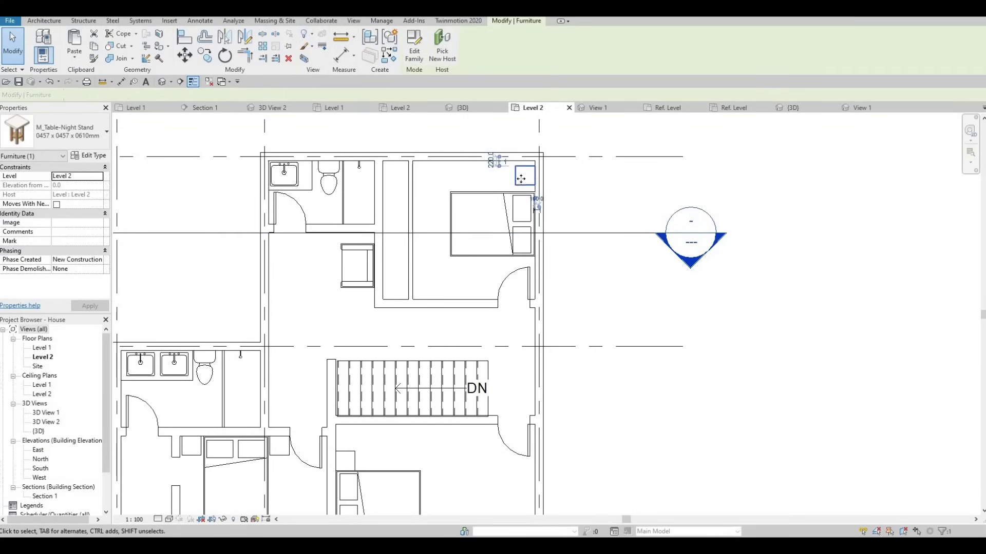
{"action": "left_click", "coordinate": [513, 192]}
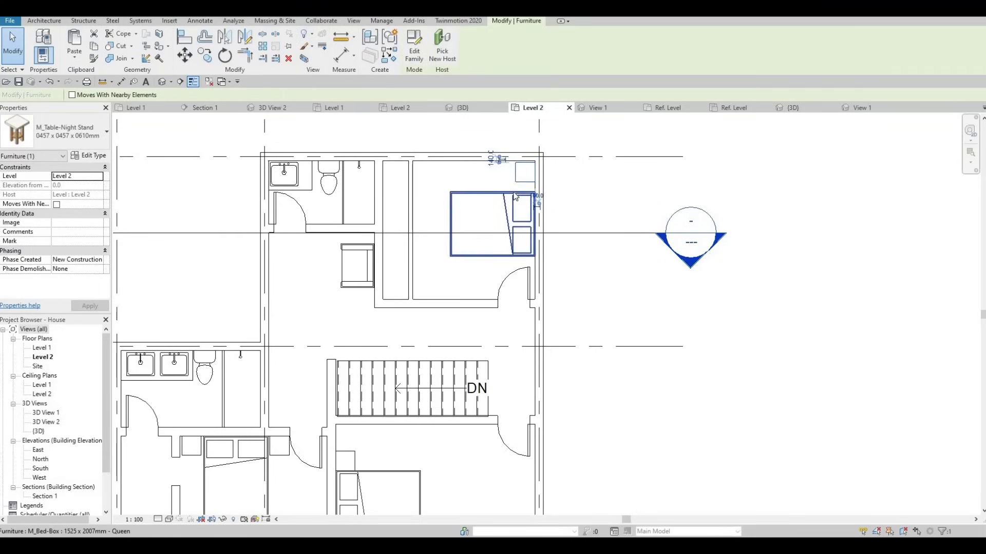
{"action": "key", "text": "Up"}
{"action": "key", "text": "Up"}
{"action": "key", "text": "Up"}
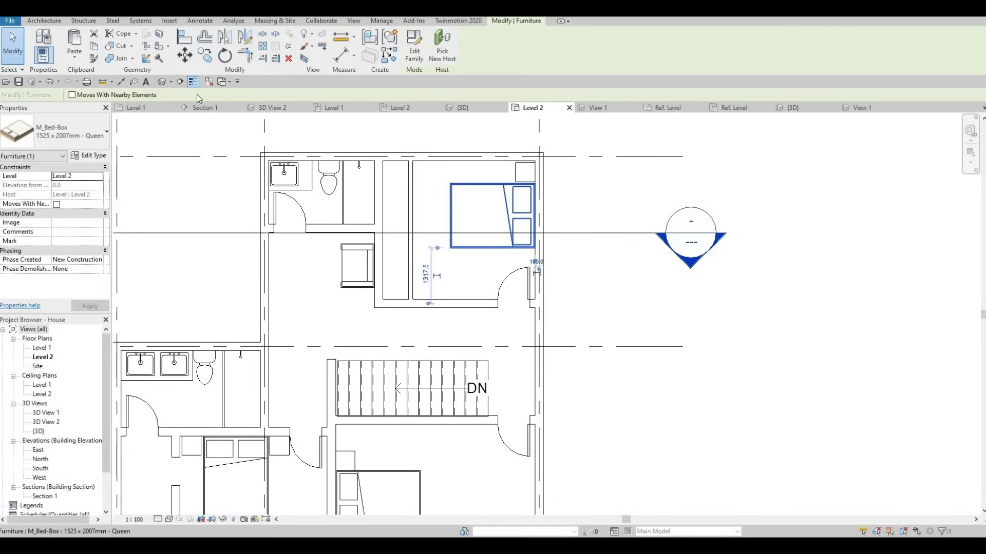
Step: Draw a vertical detail line in the <Demolished> line style down the full depth of the closet in the bedroom above the stairs
{"action": "scroll", "coordinate": [195, 67], "scroll_direction": "up", "scroll_amount": 13}
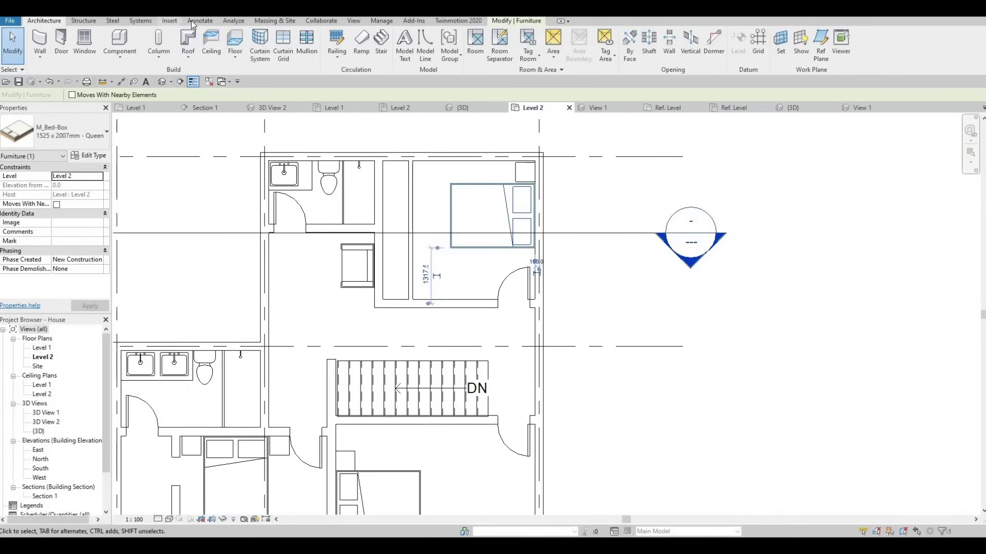
{"action": "scroll", "coordinate": [201, 49], "scroll_direction": "down", "scroll_amount": 5}
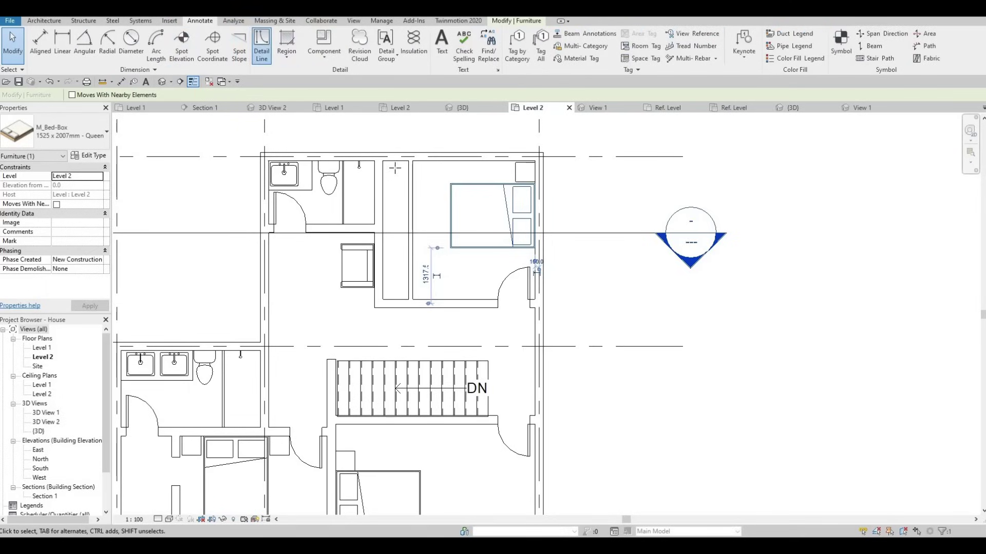
{"action": "left_click", "coordinate": [261, 47]}
{"action": "scroll", "coordinate": [393, 152], "scroll_direction": "up", "scroll_amount": 2}
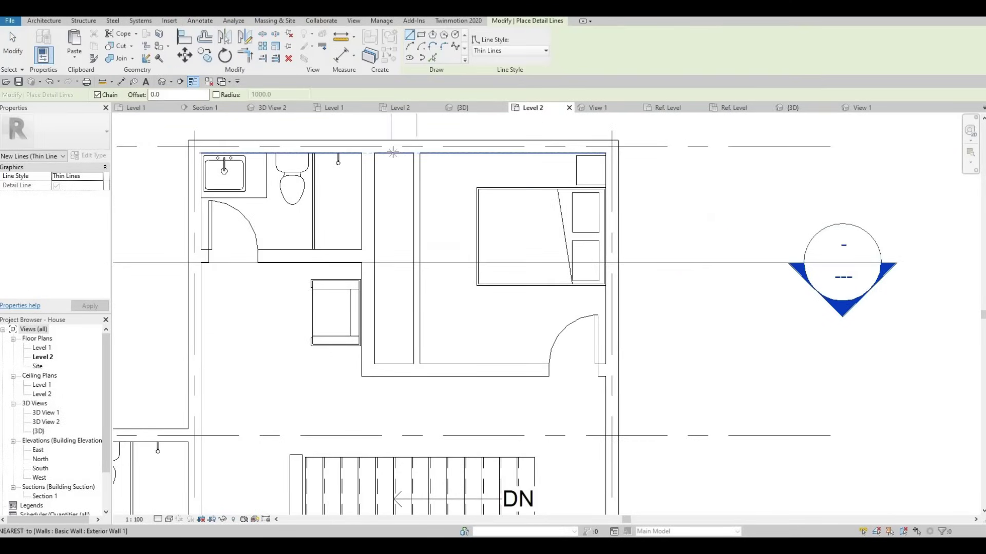
{"action": "left_click", "coordinate": [495, 50]}
{"action": "key", "text": "Up"}
{"action": "key", "text": "Return"}
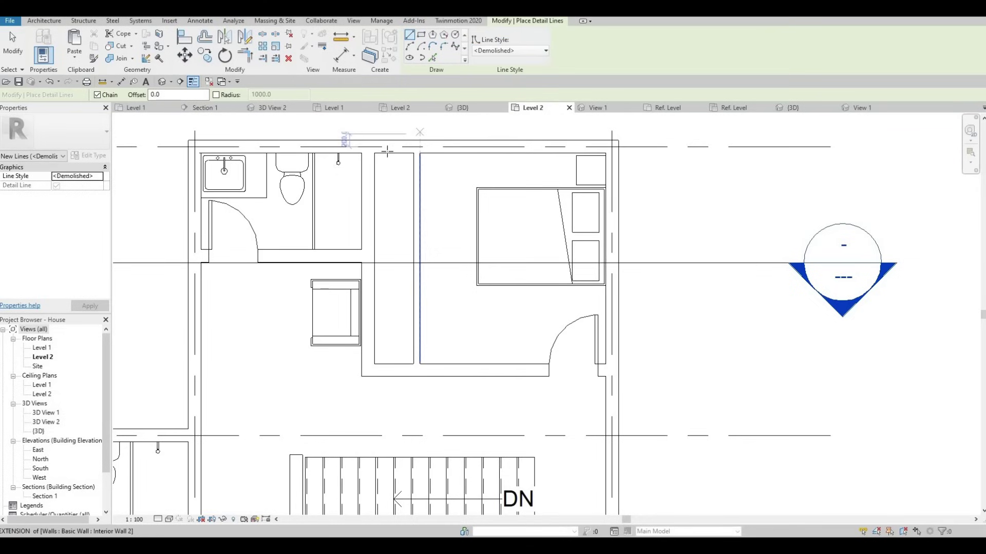
{"action": "left_click", "coordinate": [387, 153]}
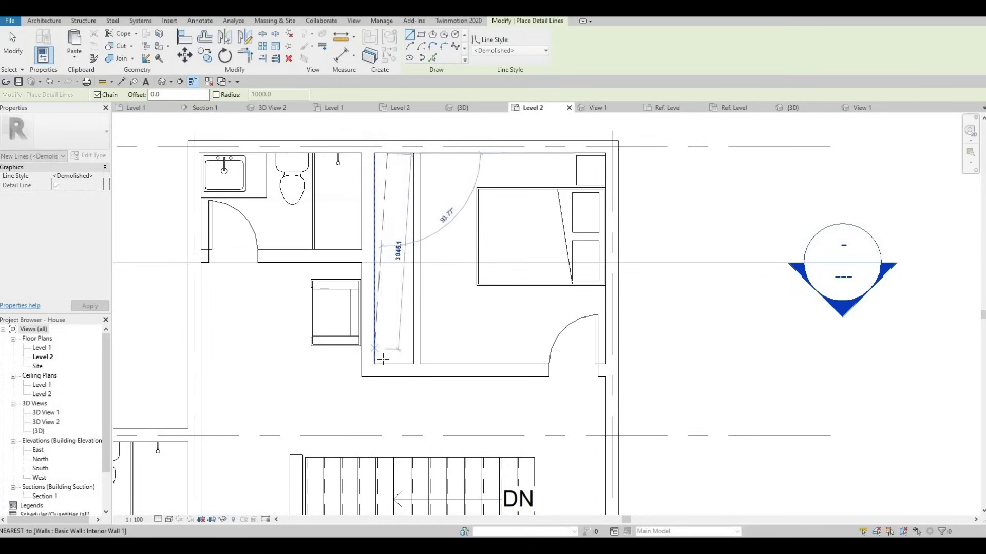
{"action": "left_click", "coordinate": [388, 363]}
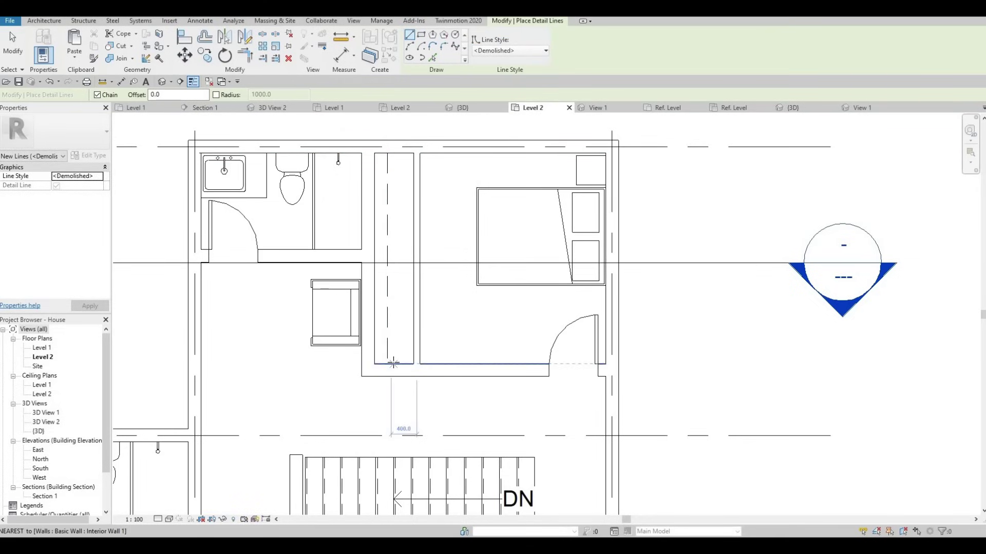
Step: Draw a second <Demolished> detail line parallel to the first closet line, about 60 mm from it, over the closet's full depth
{"action": "left_click", "coordinate": [398, 196]}
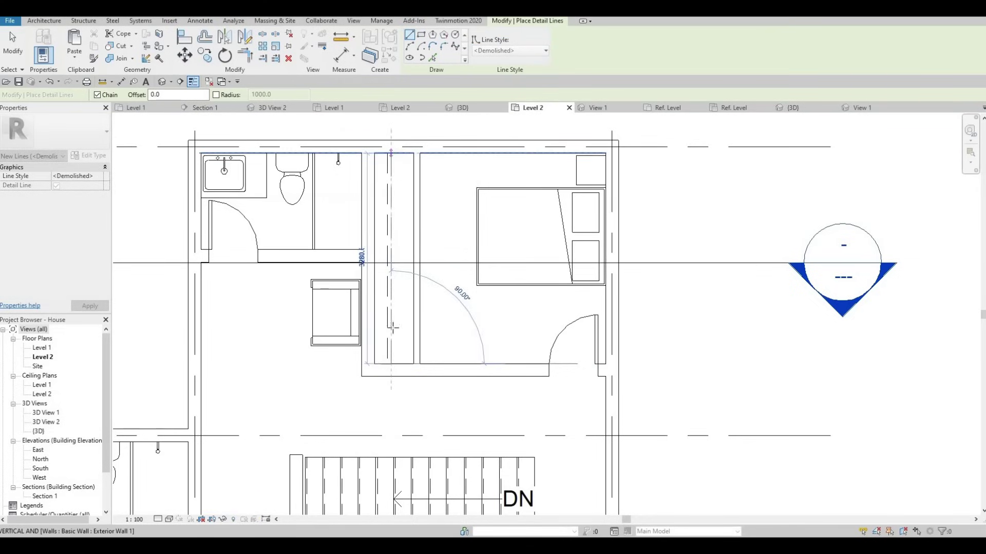
{"action": "key", "text": "Escape"}
{"action": "key", "text": "Escape"}
{"action": "left_click", "coordinate": [388, 354]}
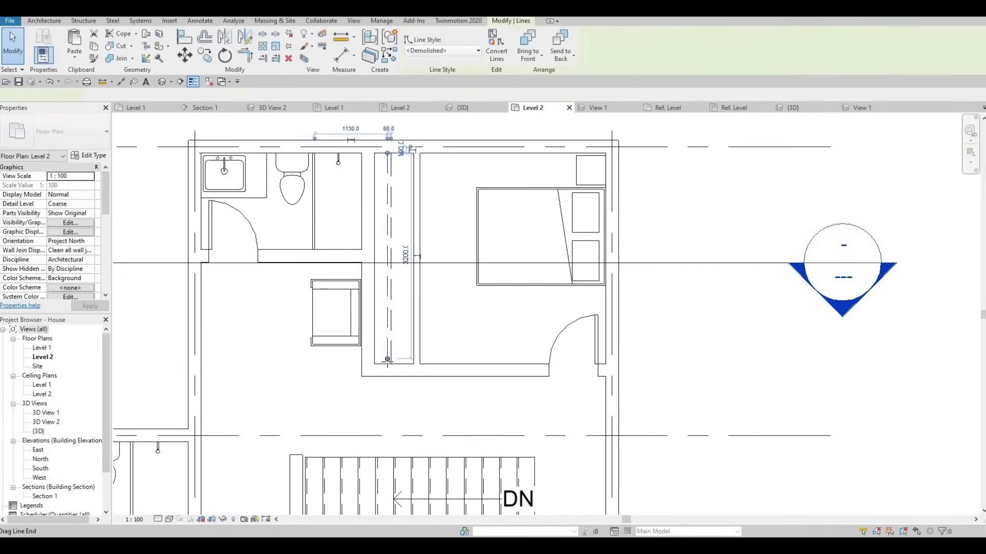
{"action": "key", "text": "Escape"}
Step: Draw two closely spaced horizontal <Demolished> detail lines across the projecting closet of the bedroom below the stairs
{"action": "left_click", "coordinate": [200, 21]}
{"action": "scroll", "coordinate": [308, 231], "scroll_direction": "down", "scroll_amount": 4}
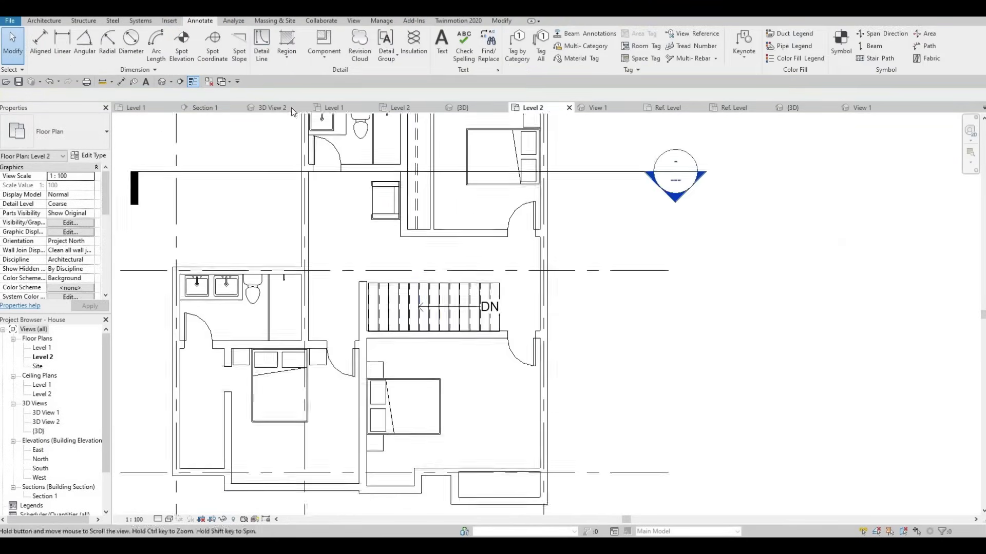
{"action": "scroll", "coordinate": [467, 335], "scroll_direction": "up", "scroll_amount": 5}
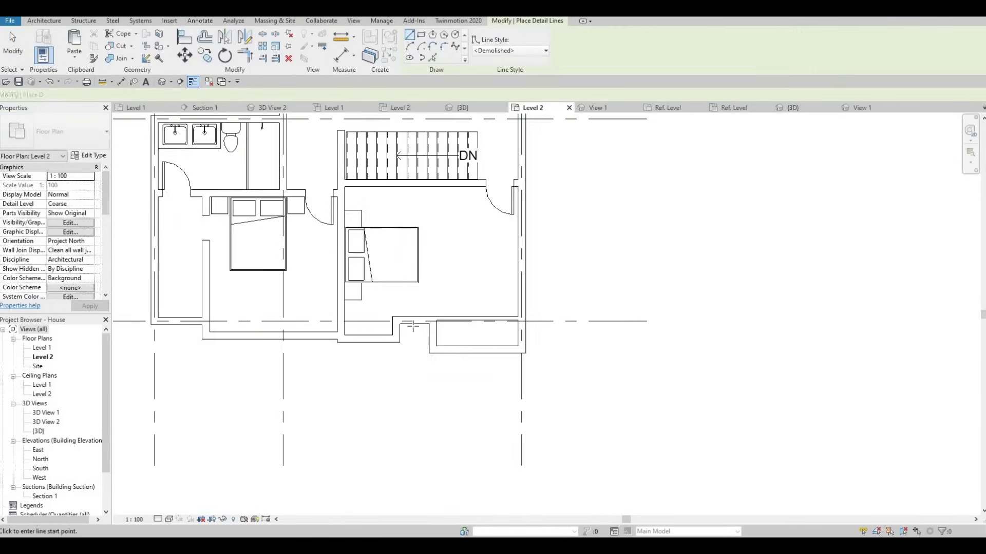
{"action": "left_click", "coordinate": [414, 331]}
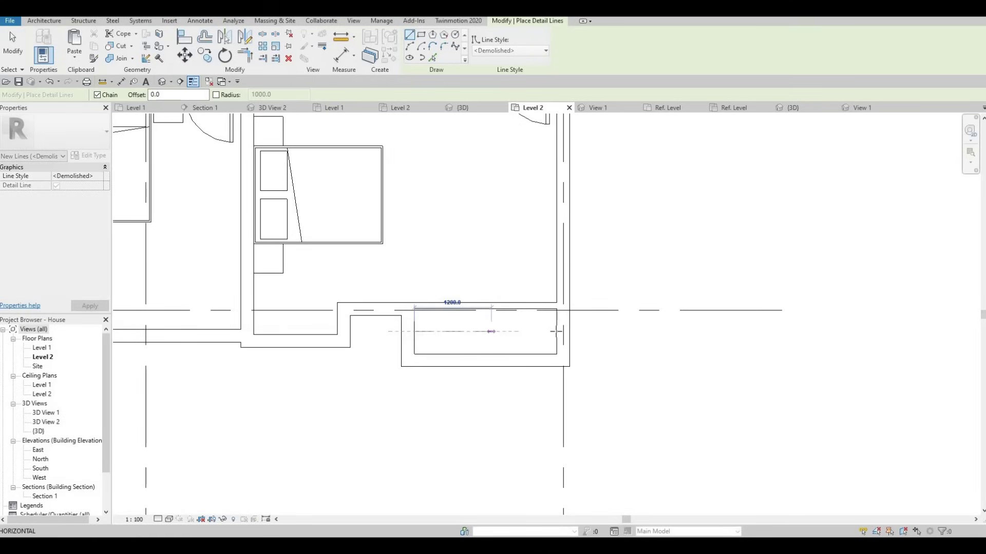
{"action": "left_click", "coordinate": [557, 331]}
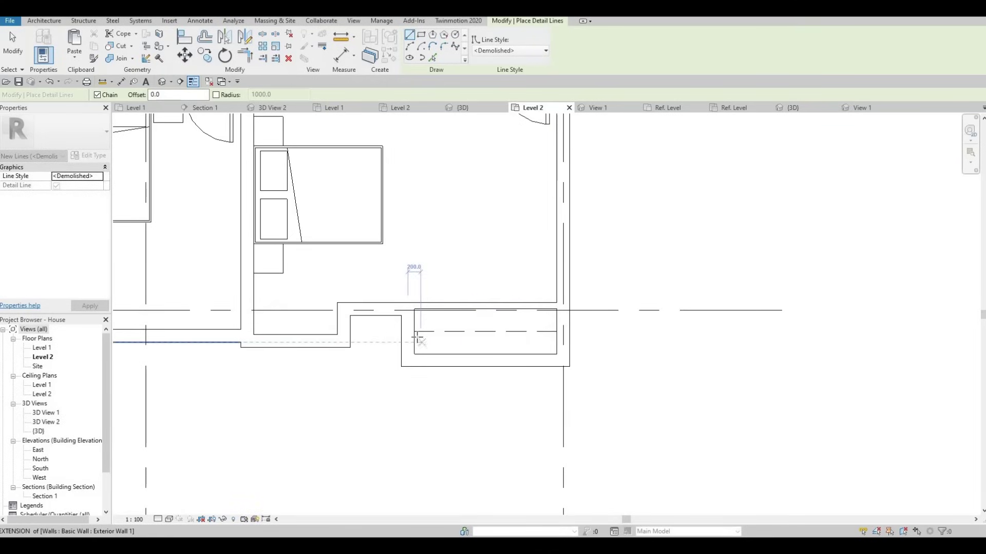
{"action": "left_click", "coordinate": [556, 332]}
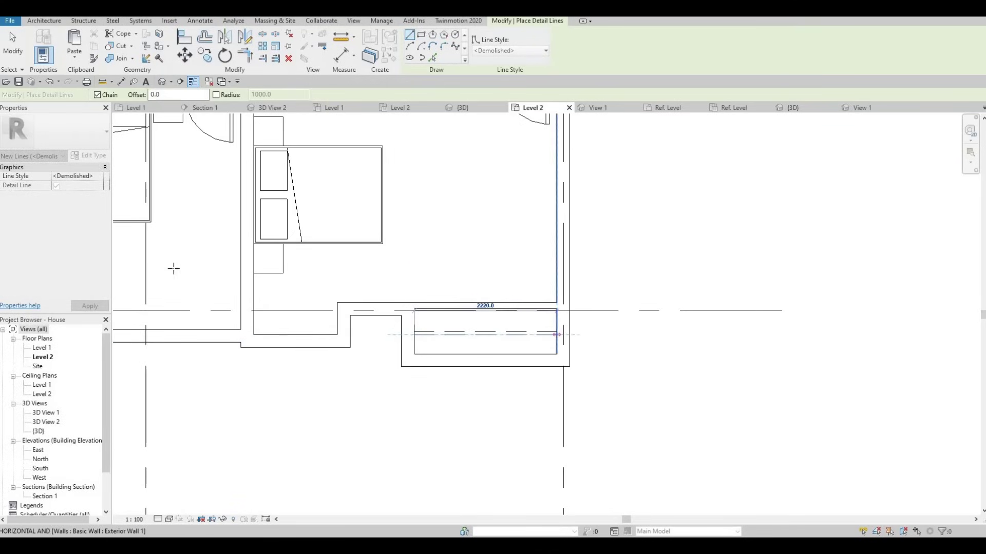
{"action": "key", "text": "Escape"}
Step: Draw an L-shaped <Demolished> detail line in the walk-in closet, 900 mm across and 2810 mm up to the bathroom wall
{"action": "scroll", "coordinate": [486, 324], "scroll_direction": "down", "scroll_amount": 2}
{"action": "scroll", "coordinate": [357, 225], "scroll_direction": "up", "scroll_amount": 1}
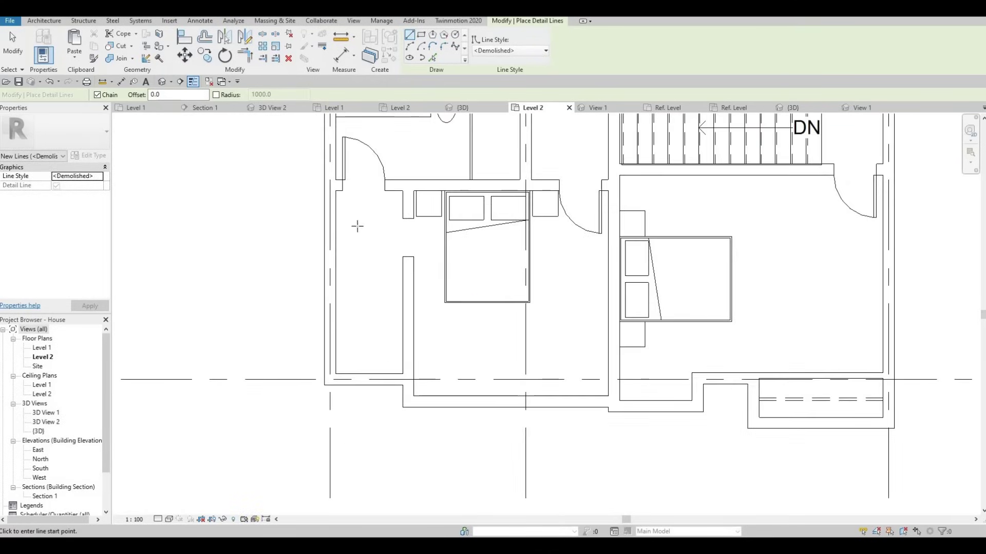
{"action": "left_click", "coordinate": [402, 347]}
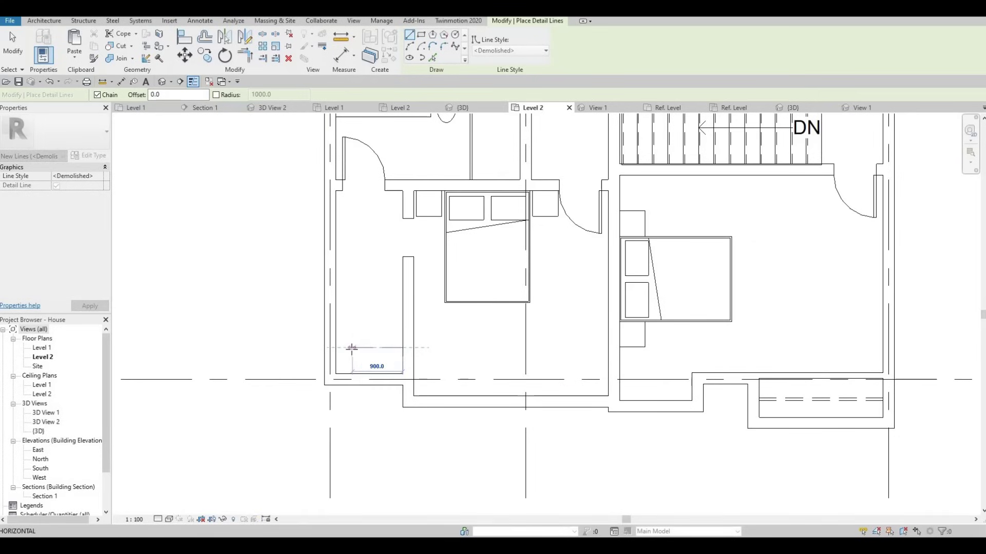
{"action": "left_click", "coordinate": [359, 247]}
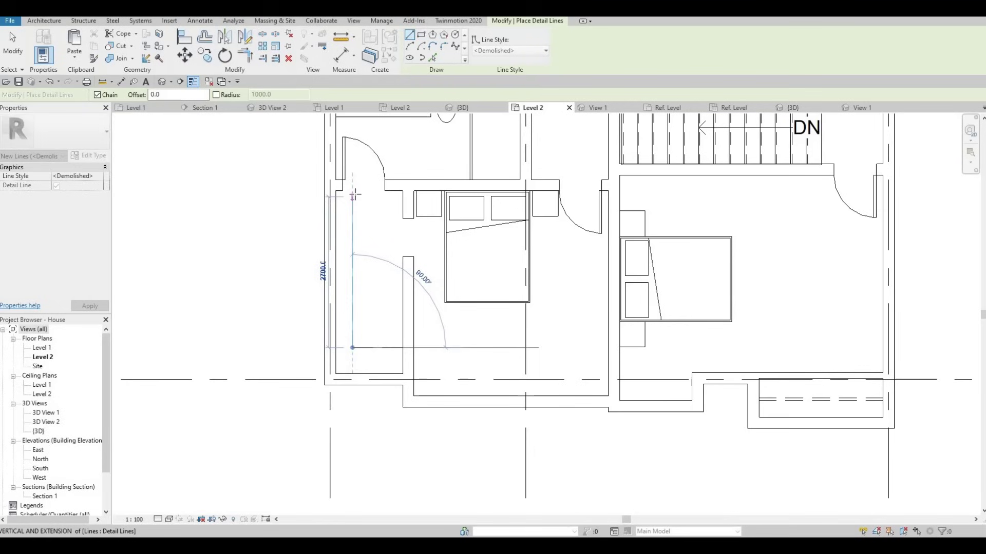
{"action": "left_click", "coordinate": [352, 191]}
{"action": "key", "text": "Escape"}
{"action": "key", "text": "Escape"}
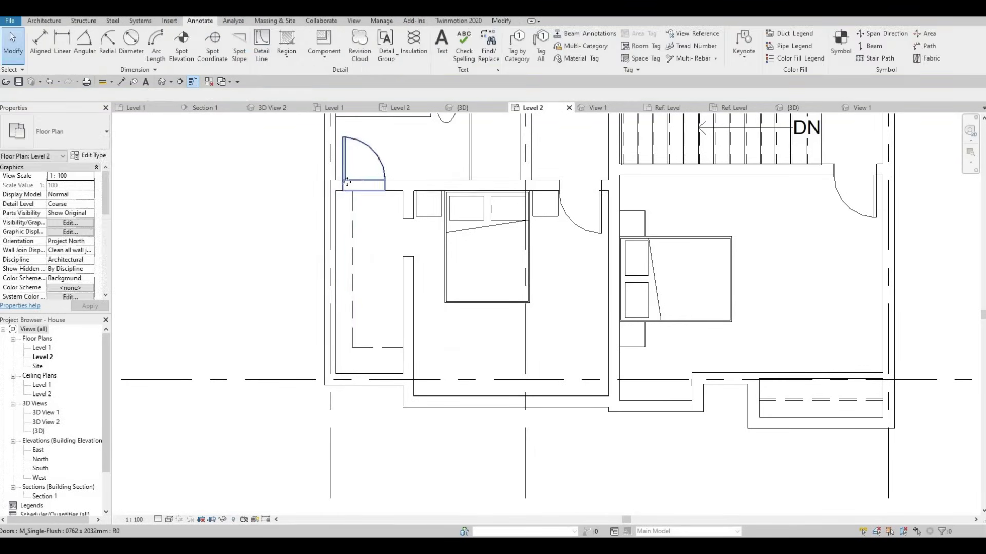
Step: Nudge the door between the walk-in closet and the double-sink bathroom away from the exterior wall until it clears the vertical dashed line
{"action": "left_click", "coordinate": [362, 183]}
{"action": "key", "text": "Right"}
{"action": "key", "text": "Right"}
{"action": "key", "text": "Right"}
{"action": "key", "text": "Right"}
{"action": "key", "text": "Right"}
{"action": "key", "text": "Right"}
{"action": "key", "text": "Right"}
{"action": "key", "text": "Right"}
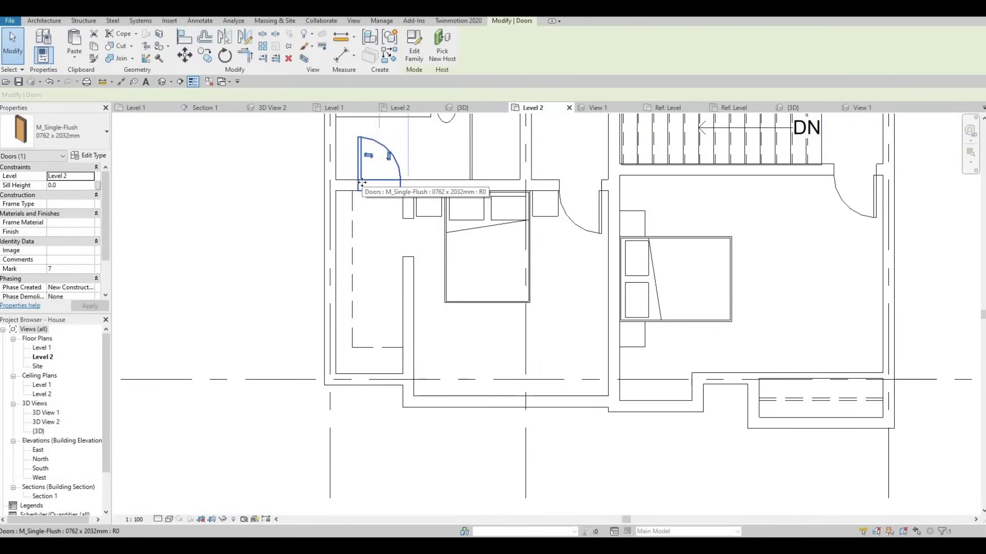
{"action": "left_click", "coordinate": [342, 277]}
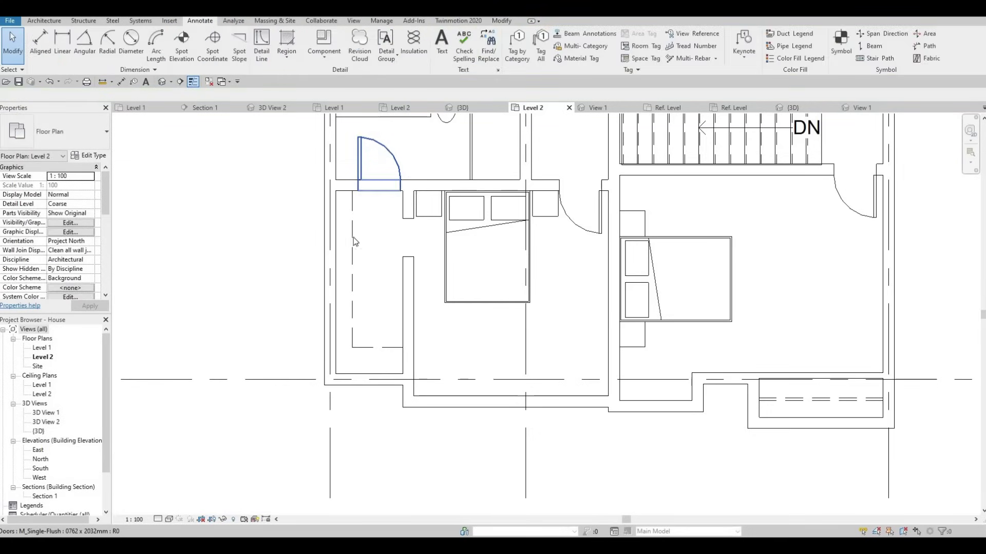
{"action": "left_click", "coordinate": [352, 225]}
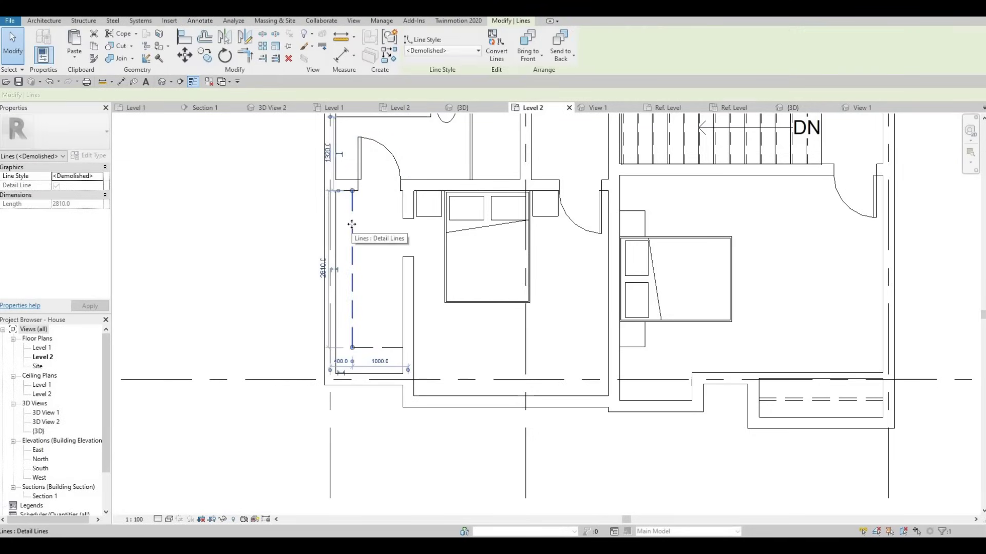
{"action": "left_click", "coordinate": [377, 252]}
{"action": "mouse_move", "coordinate": [419, 314]}
{"action": "middle_mouse_down"}
{"action": "mouse_move", "coordinate": [370, 347]}
{"action": "mouse_move", "coordinate": [416, 341]}
{"action": "middle_mouse_up"}
{"action": "scroll", "coordinate": [427, 312], "scroll_direction": "down", "scroll_amount": 1}
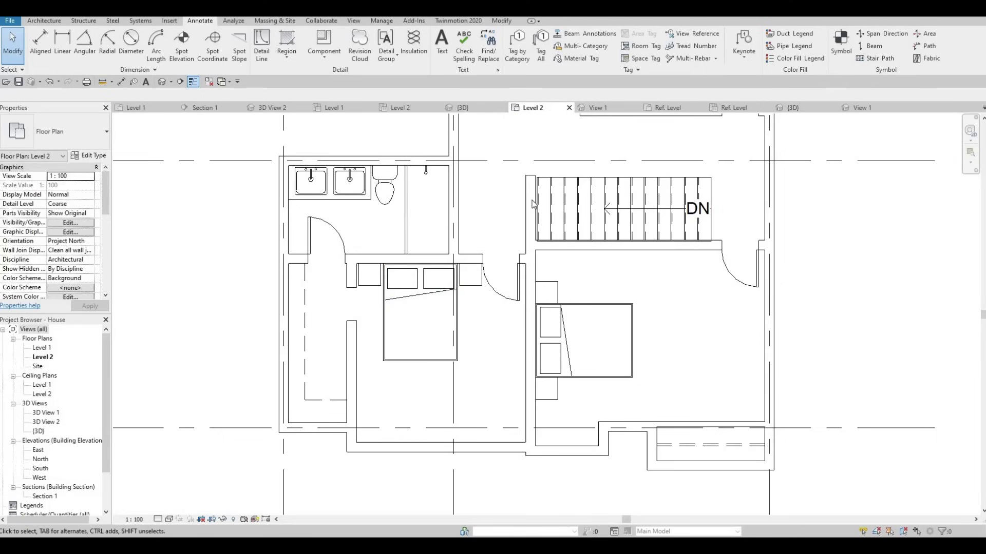
Step: Load the M_Door-Interior-Double-Sliding-2_Panel-Wood family with all its types from the Residential folder of the Doors library
{"action": "scroll", "coordinate": [598, 312], "scroll_direction": "down", "scroll_amount": 1}
{"action": "middle_click_drag", "start_coordinate": [607, 314], "coordinate": [534, 327]}
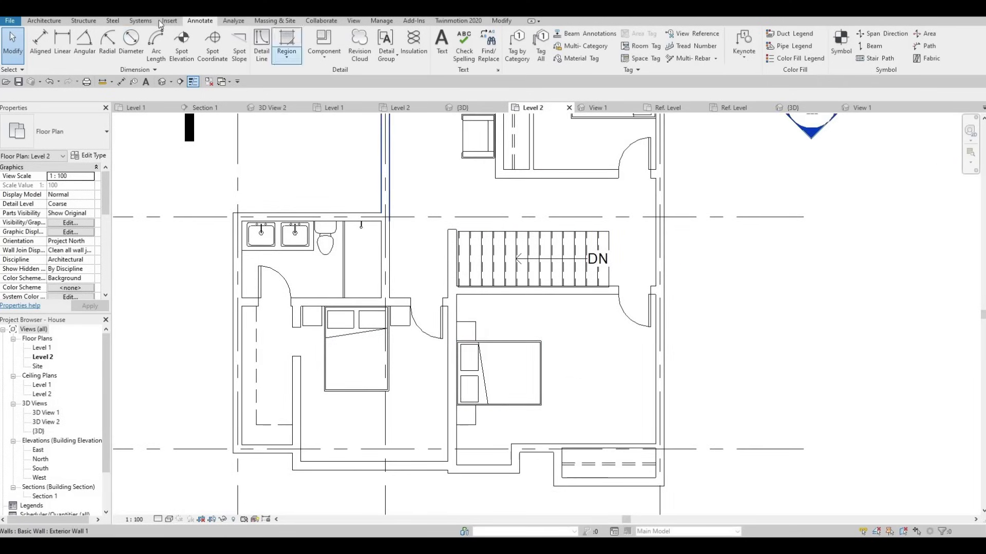
{"action": "scroll", "coordinate": [409, 65], "scroll_direction": "up", "scroll_amount": 1}
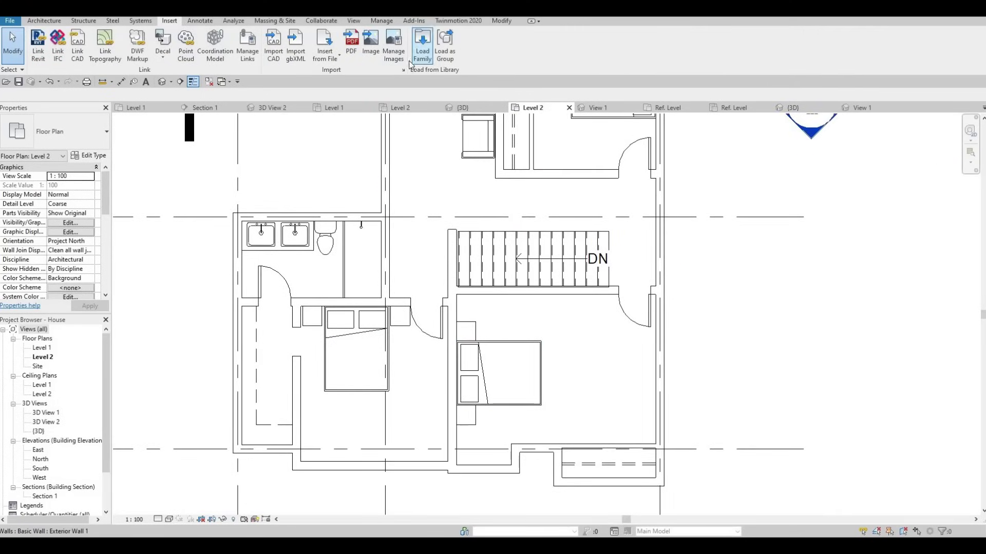
{"action": "left_click", "coordinate": [413, 60]}
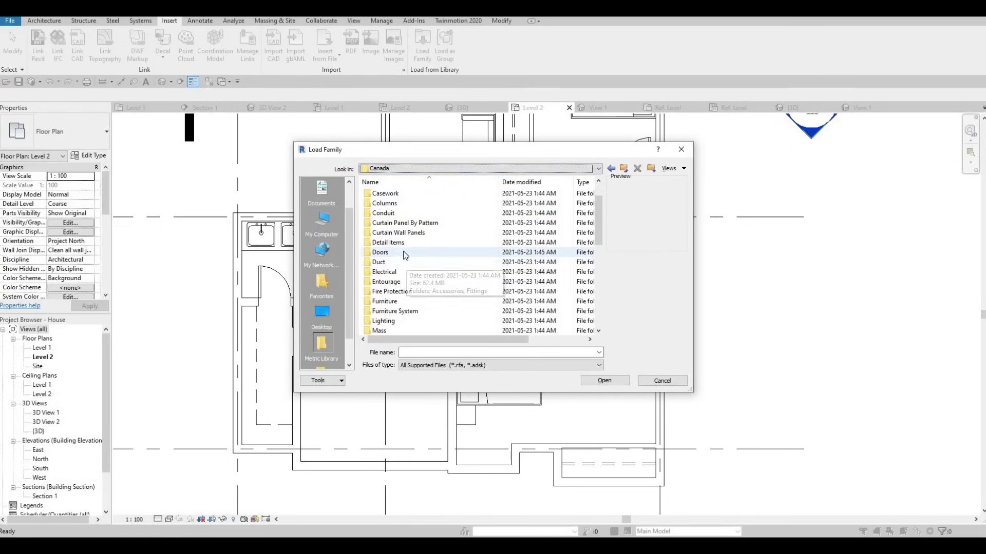
{"action": "double_click", "coordinate": [405, 253]}
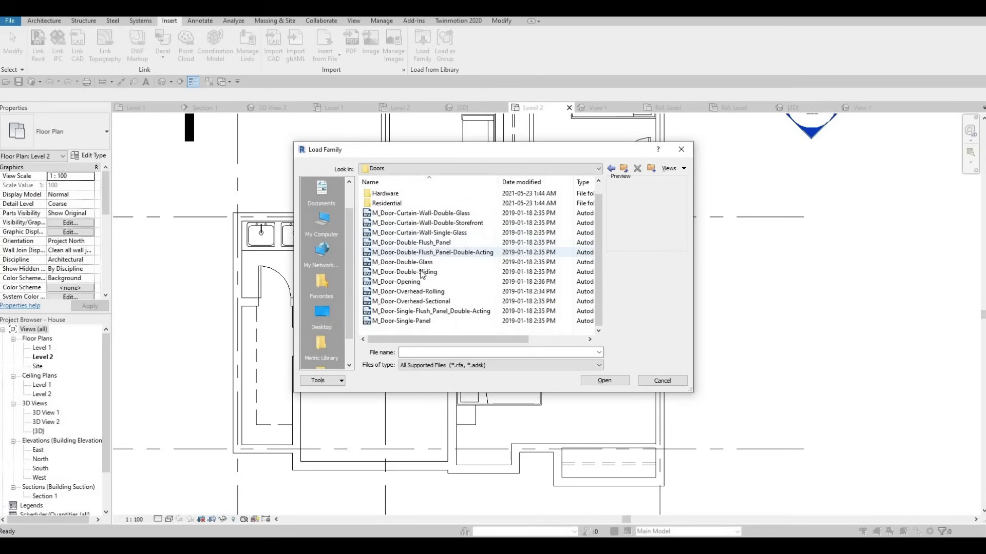
{"action": "left_click", "coordinate": [416, 272]}
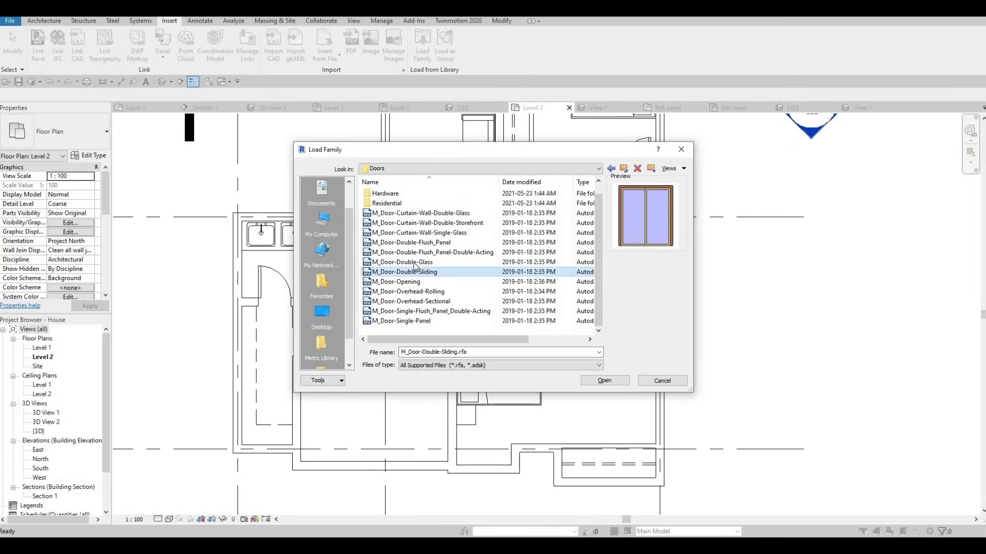
{"action": "double_click", "coordinate": [386, 203]}
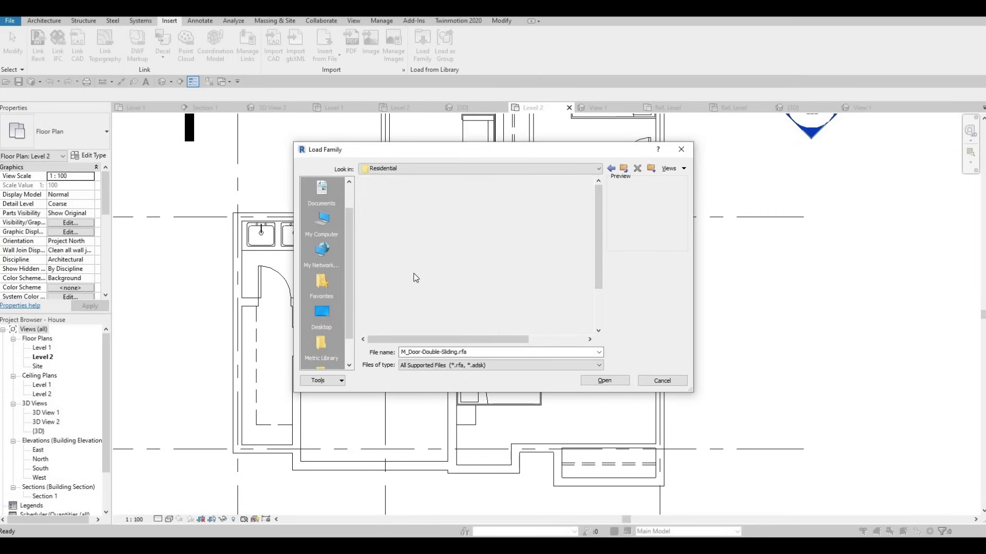
{"action": "left_click", "coordinate": [426, 281]}
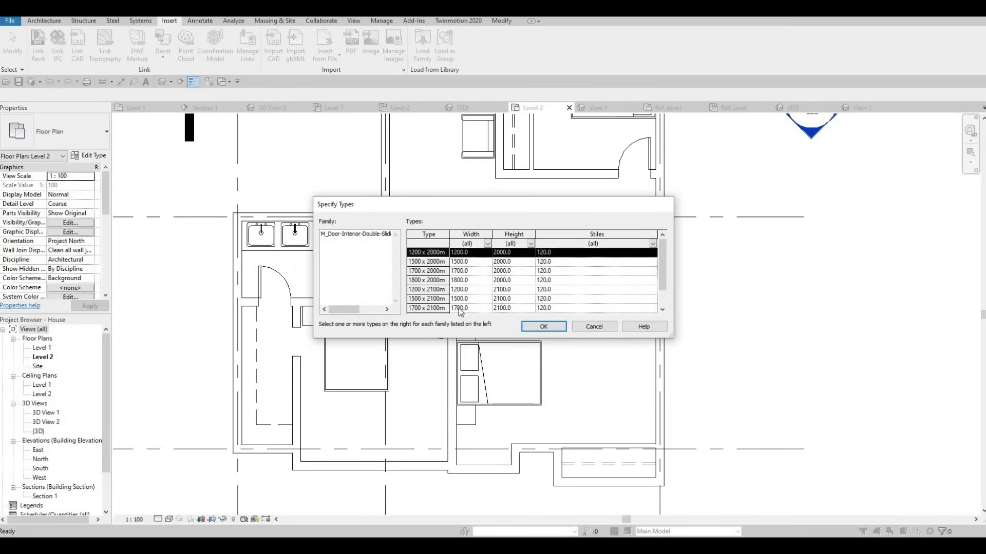
{"action": "scroll", "coordinate": [462, 308], "scroll_direction": "down", "scroll_amount": 1}
{"action": "key", "text": "ctrl+a"}
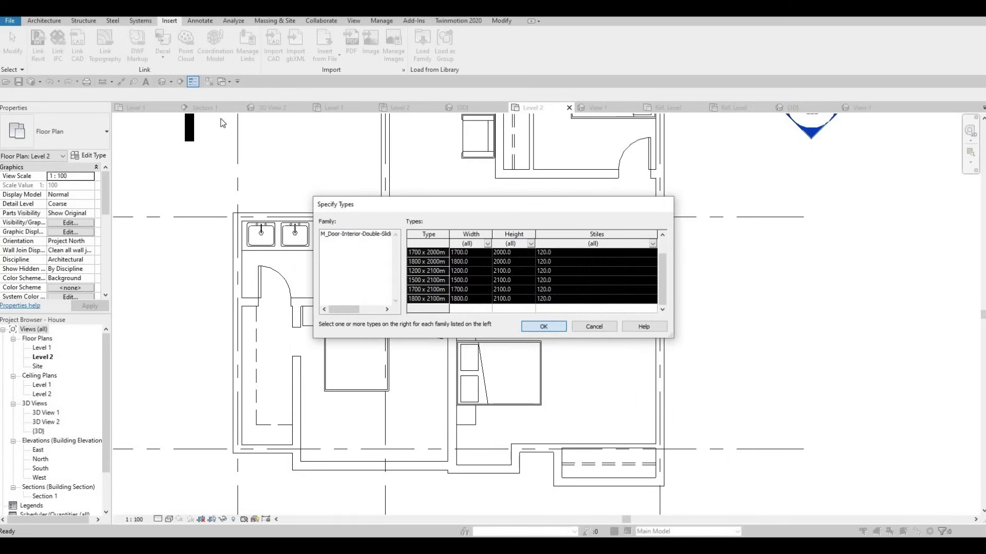
{"action": "key", "text": "Return"}
Step: Place 1200 x 2000mm double sliding doors: one centred in the projecting closet's wall and two in the upper bedroom's closet wall
{"action": "left_click", "coordinate": [54, 21]}
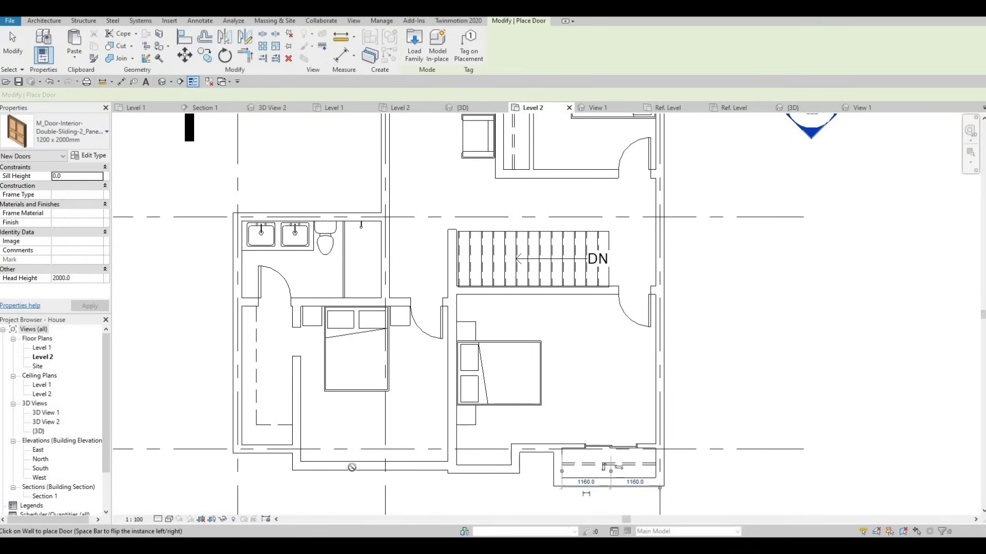
{"action": "middle_click_drag", "start_coordinate": [519, 118], "coordinate": [458, 308]}
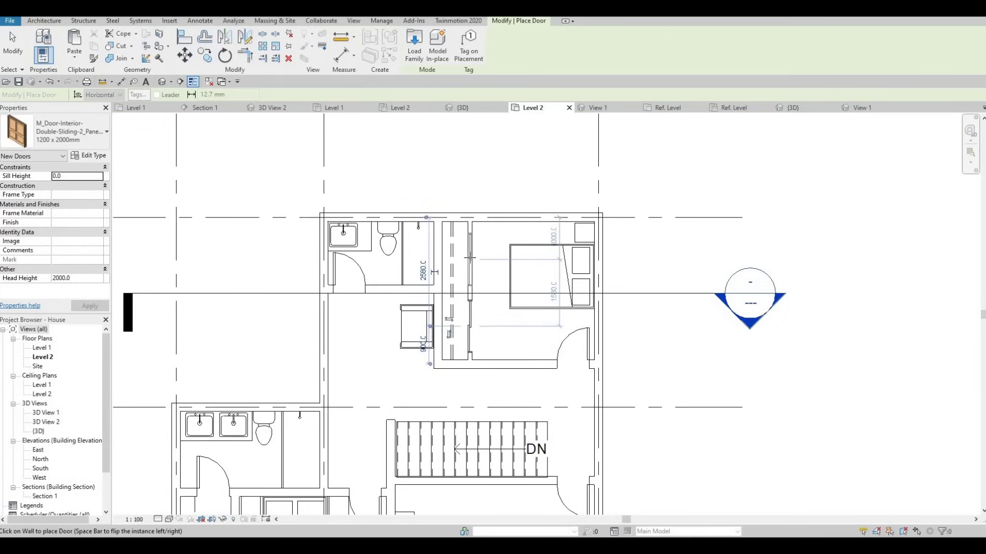
{"action": "key", "text": "Escape"}
{"action": "middle_click_drag", "start_coordinate": [503, 378], "coordinate": [472, 357]}
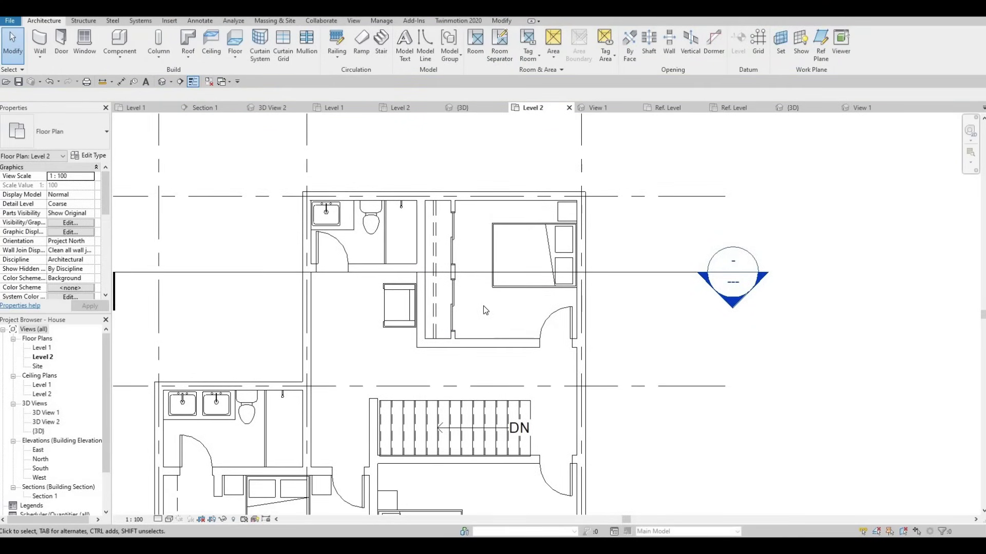
{"action": "scroll", "coordinate": [518, 298], "scroll_direction": "down", "scroll_amount": 2}
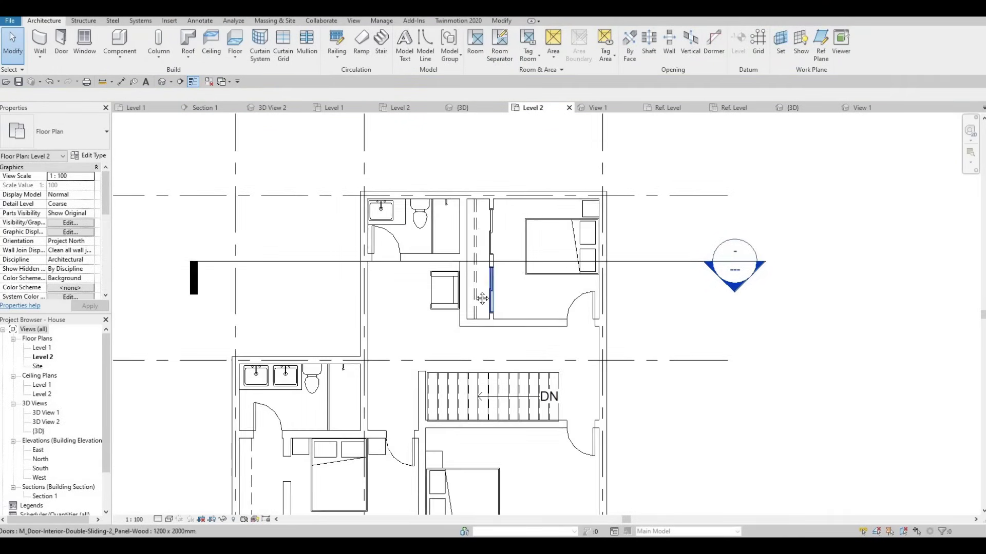
{"action": "scroll", "coordinate": [513, 318], "scroll_direction": "down", "scroll_amount": 2}
{"action": "middle_click_drag", "start_coordinate": [569, 373], "coordinate": [566, 342]}
{"action": "scroll", "coordinate": [564, 337], "scroll_direction": "up", "scroll_amount": 2}
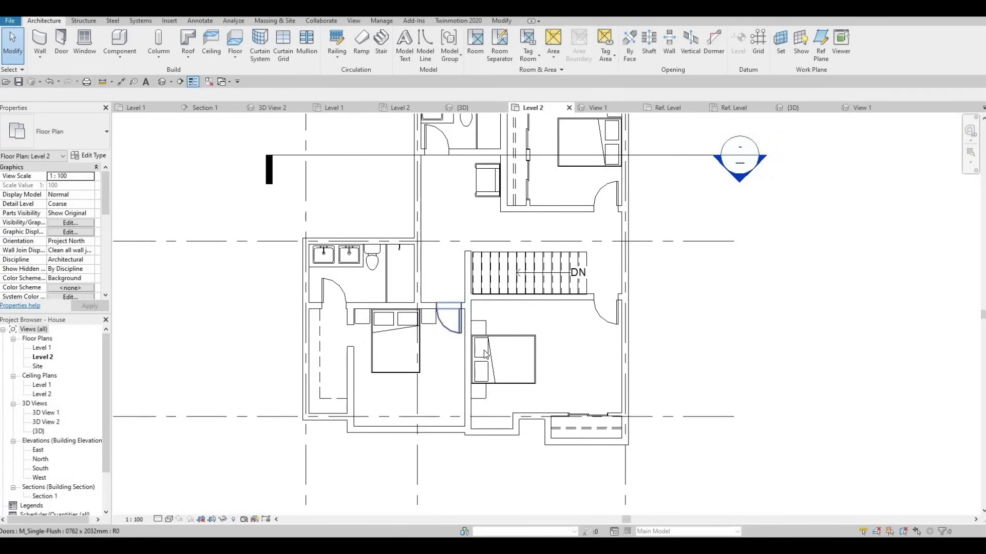
{"action": "scroll", "coordinate": [508, 352], "scroll_direction": "up", "scroll_amount": 2}
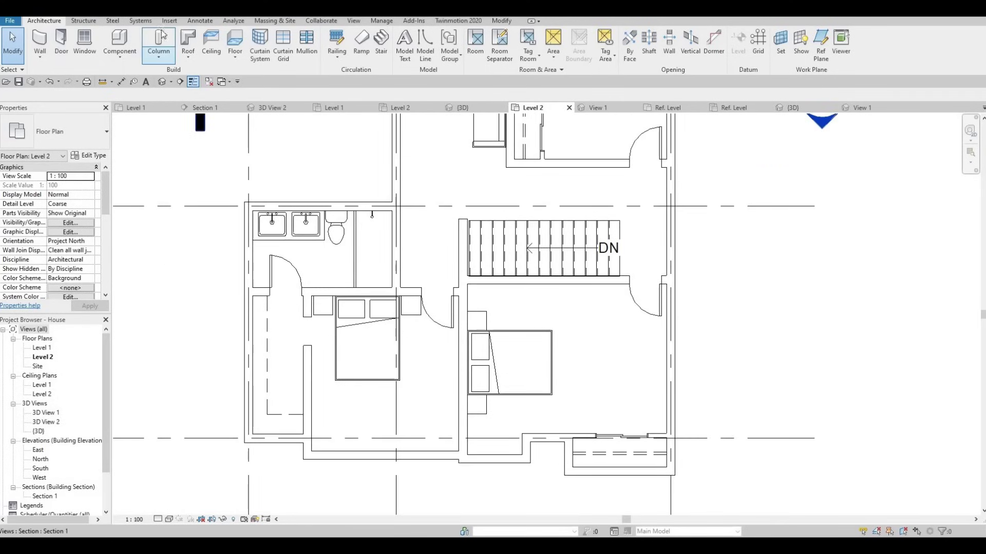
{"action": "scroll", "coordinate": [424, 54], "scroll_direction": "down", "scroll_amount": 4}
Step: Start loading a family and browse the Canada library to the Internal folder of the Architectural lighting families
{"action": "left_click", "coordinate": [422, 47]}
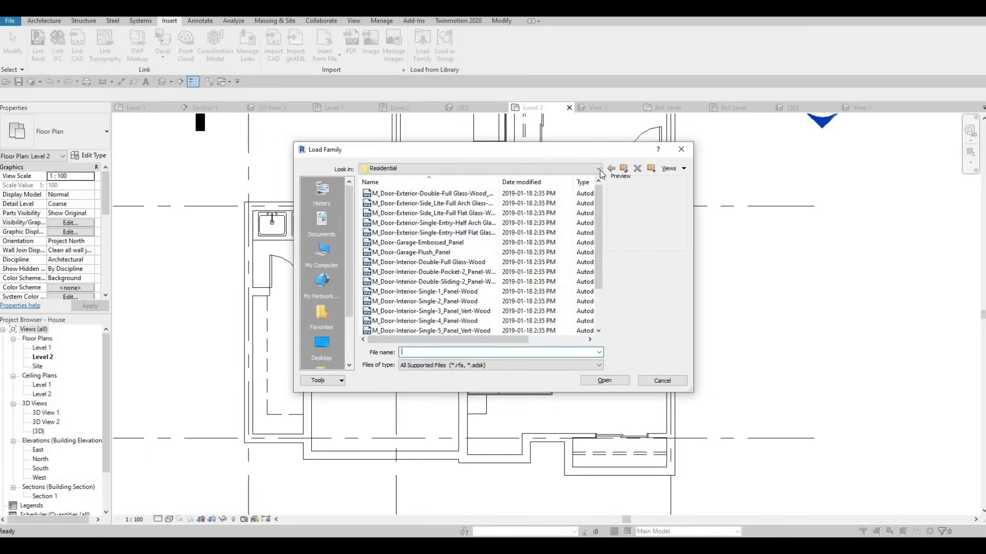
{"action": "left_click", "coordinate": [598, 168]}
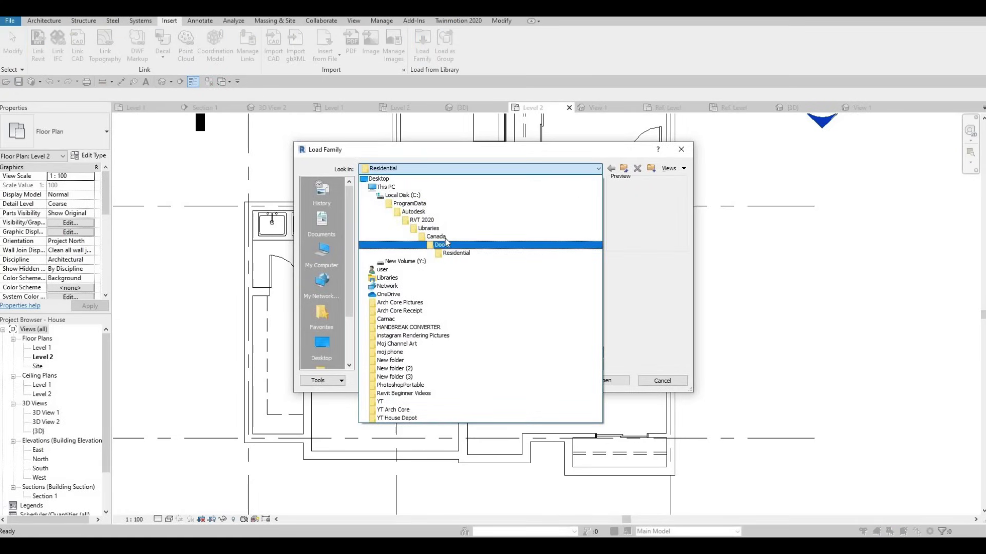
{"action": "left_click", "coordinate": [435, 236]}
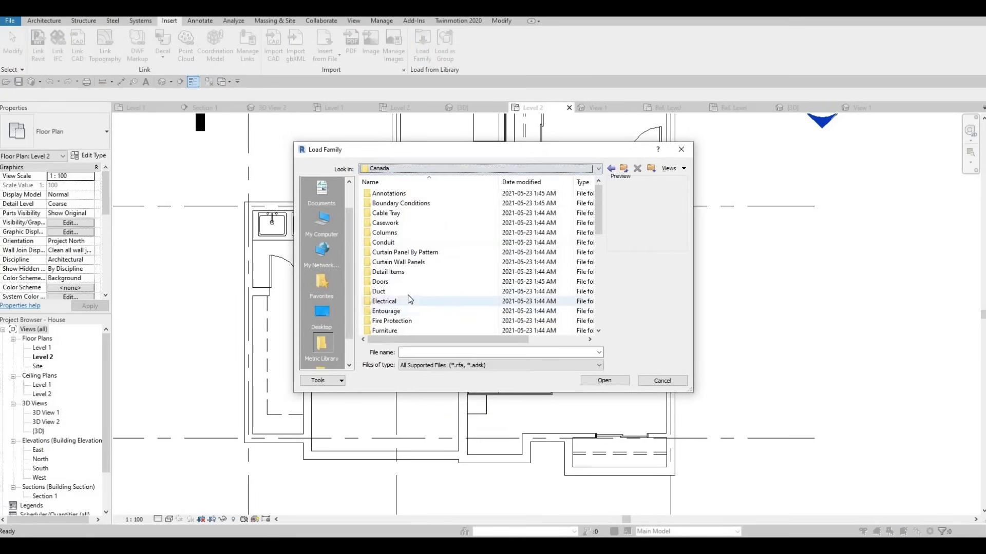
{"action": "scroll", "coordinate": [410, 299], "scroll_direction": "down", "scroll_amount": 5}
{"action": "scroll", "coordinate": [410, 299], "scroll_direction": "down", "scroll_amount": 3}
{"action": "scroll", "coordinate": [403, 287], "scroll_direction": "up", "scroll_amount": 6}
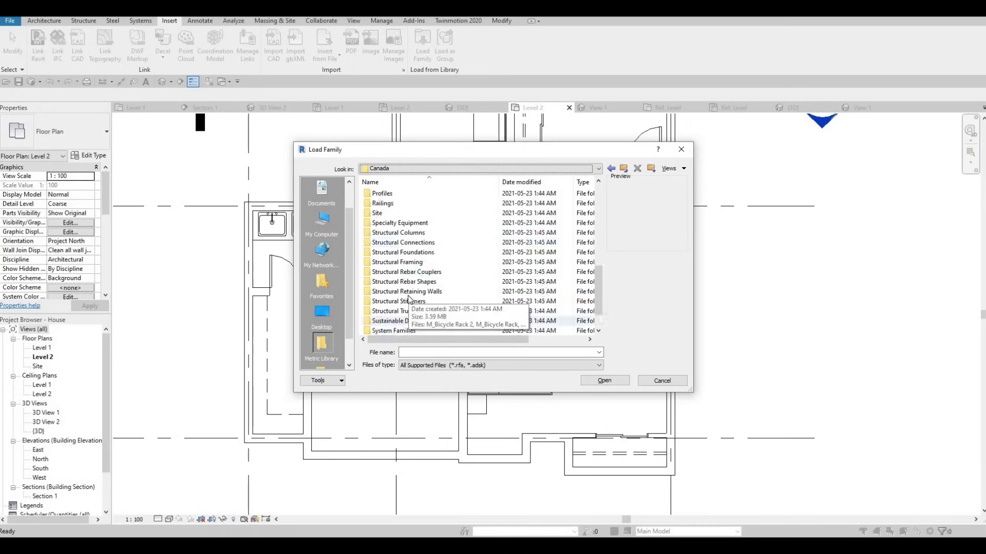
{"action": "double_click", "coordinate": [396, 272]}
{"action": "double_click", "coordinate": [397, 194]}
{"action": "double_click", "coordinate": [397, 205]}
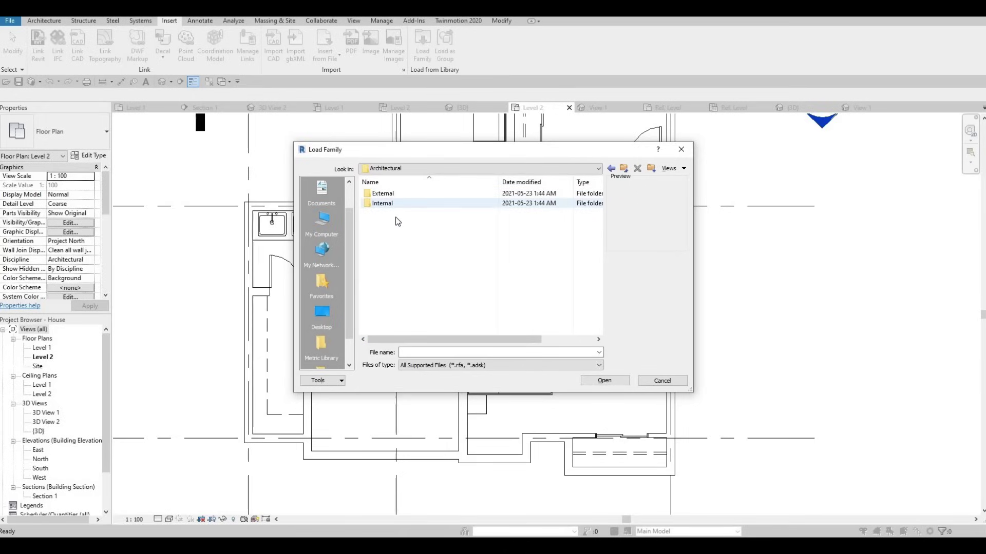
Step: Look through the internal lighting families, previewing the sconce, table lamp and troffer light models
{"action": "left_click", "coordinate": [396, 252]}
{"action": "scroll", "coordinate": [401, 305], "scroll_direction": "down", "scroll_amount": 5}
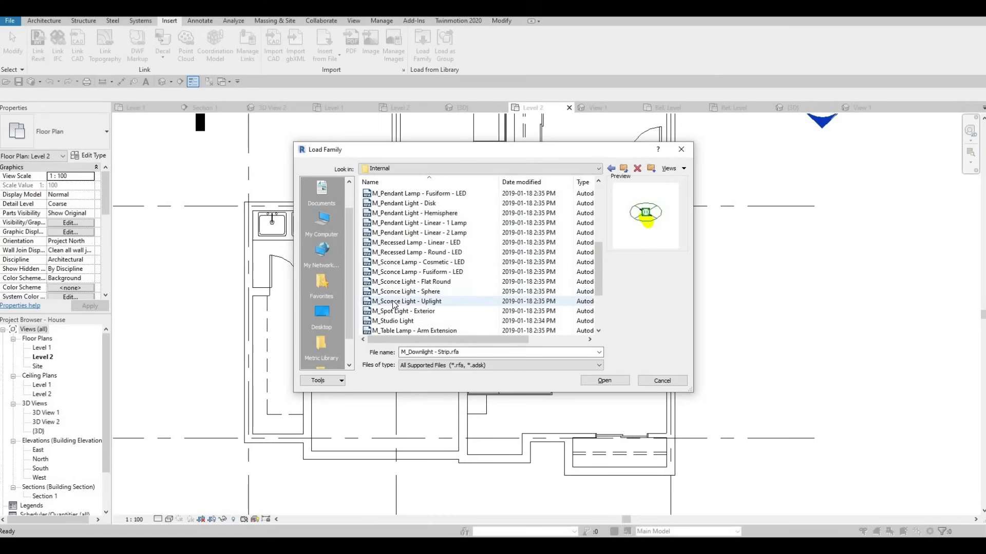
{"action": "scroll", "coordinate": [399, 267], "scroll_direction": "down", "scroll_amount": 2}
{"action": "left_click", "coordinate": [401, 242]}
{"action": "left_click", "coordinate": [401, 222]}
{"action": "left_click", "coordinate": [400, 213]}
{"action": "left_click", "coordinate": [400, 203]}
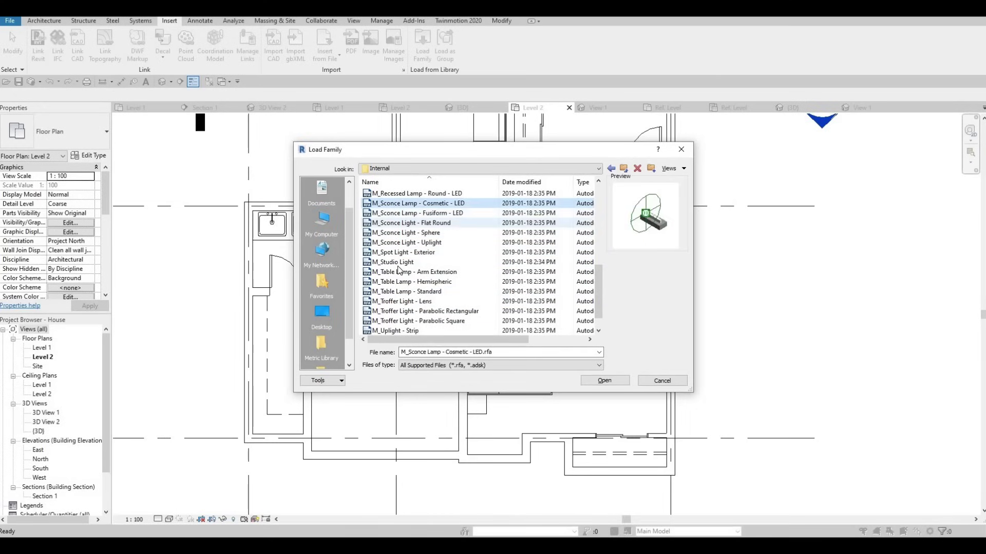
{"action": "left_click", "coordinate": [397, 223]}
{"action": "key", "text": "Down"}
{"action": "key", "text": "Down"}
{"action": "key", "text": "Down"}
{"action": "key", "text": "Down"}
{"action": "key", "text": "Down"}
{"action": "key", "text": "Down"}
{"action": "key", "text": "Down"}
{"action": "key", "text": "Down"}
{"action": "key", "text": "Down"}
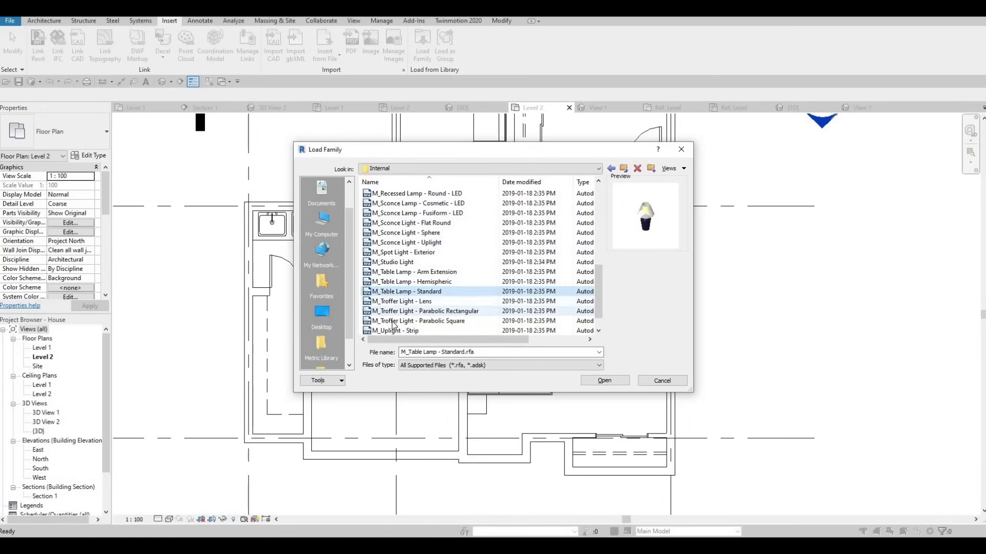
{"action": "left_click", "coordinate": [394, 321]}
{"action": "scroll", "coordinate": [404, 237], "scroll_direction": "up", "scroll_amount": 2}
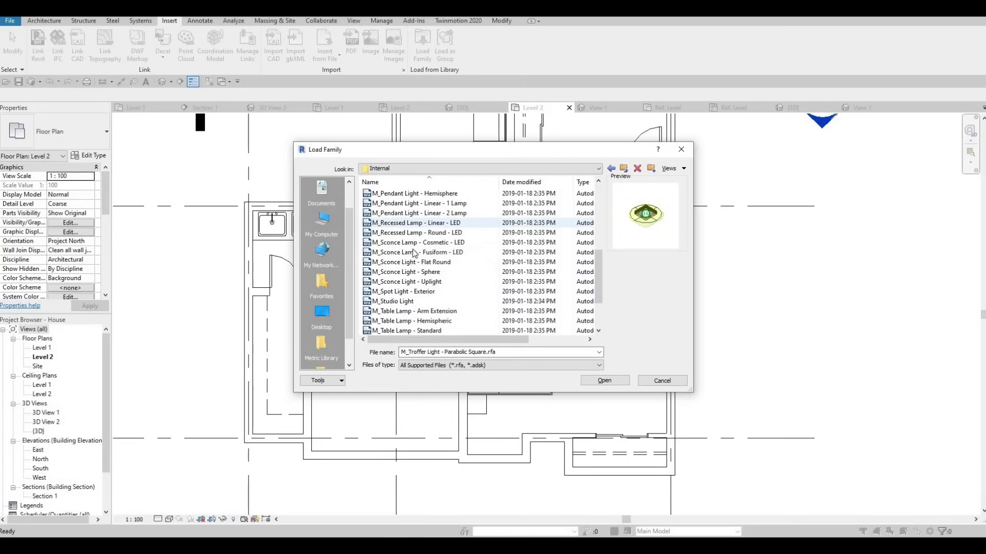
{"action": "scroll", "coordinate": [420, 276], "scroll_direction": "up", "scroll_amount": 2}
{"action": "scroll", "coordinate": [422, 279], "scroll_direction": "up", "scroll_amount": 2}
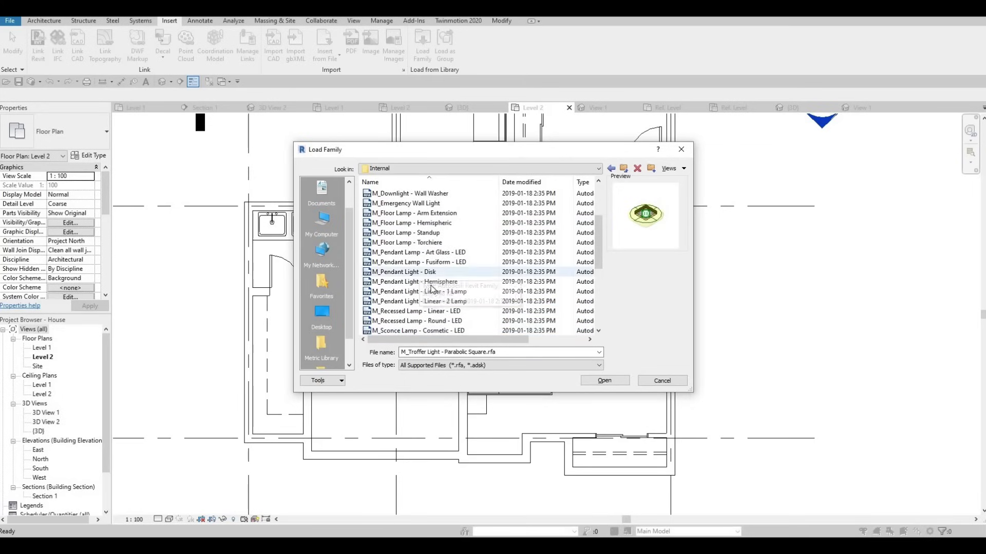
{"action": "scroll", "coordinate": [430, 287], "scroll_direction": "up", "scroll_amount": 1}
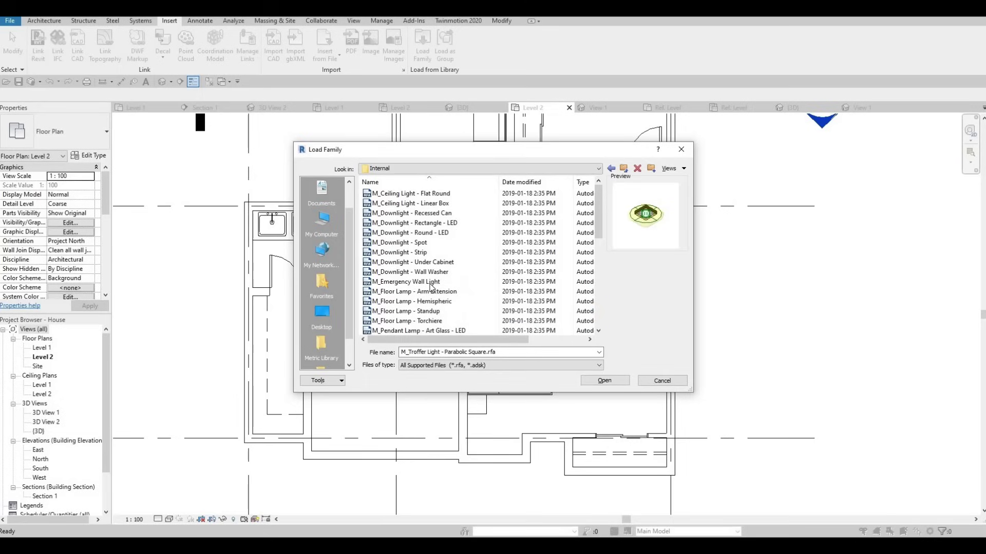
{"action": "scroll", "coordinate": [432, 290], "scroll_direction": "down", "scroll_amount": 2}
{"action": "scroll", "coordinate": [431, 291], "scroll_direction": "down", "scroll_amount": 4}
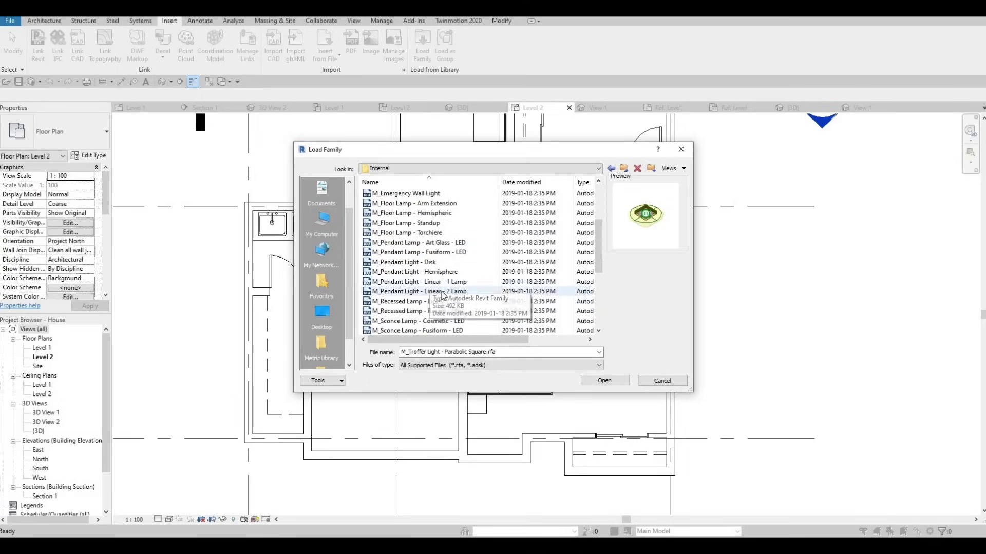
Step: Load the M_Table Lamp - Standard family into the project
{"action": "left_click", "coordinate": [406, 301]}
{"action": "left_click", "coordinate": [407, 321]}
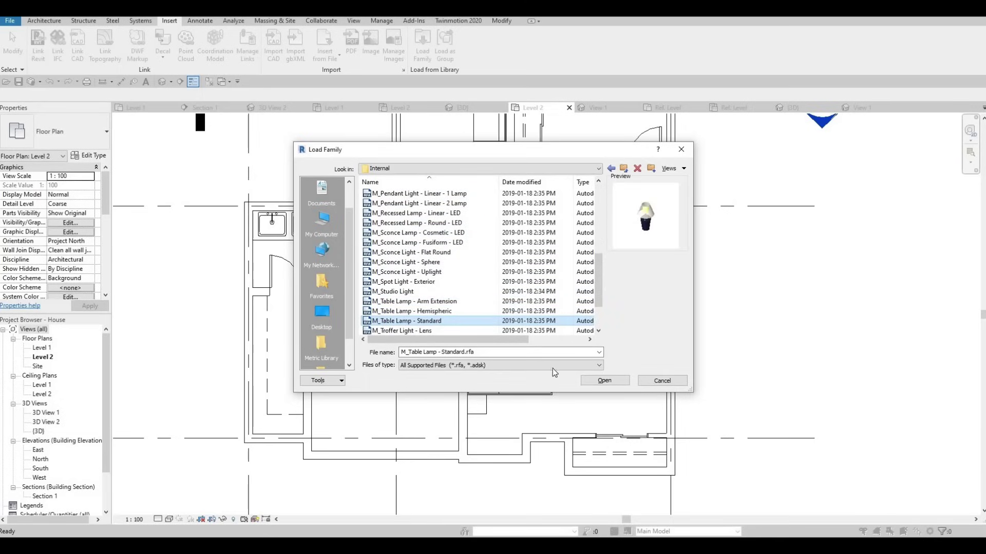
{"action": "left_click", "coordinate": [605, 380]}
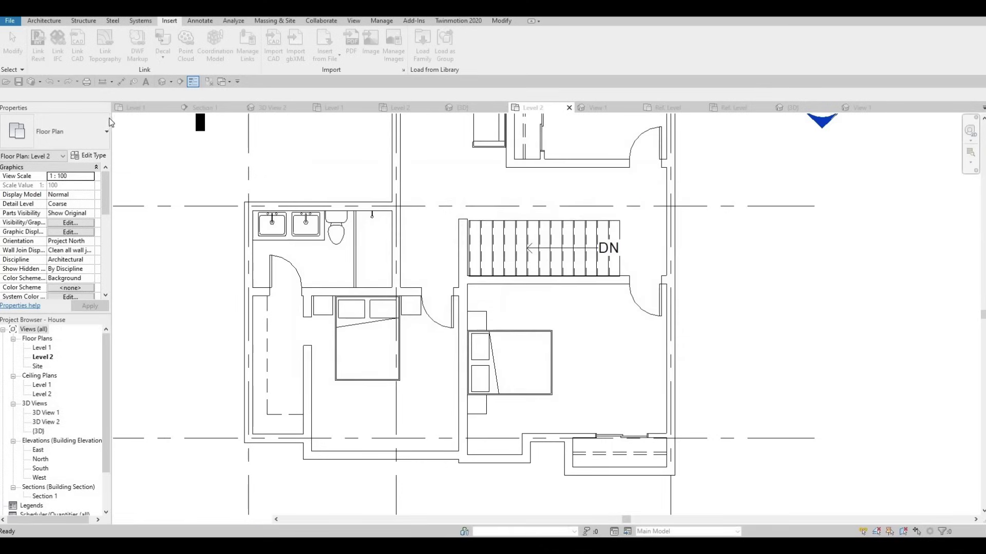
Step: Place an M_Table Lamp - Standard at 650 mm elevation on each night stand of the bedroom beside the walk-in closet
{"action": "left_click", "coordinate": [44, 21]}
{"action": "key", "text": "c"}
{"action": "key", "text": "m"}
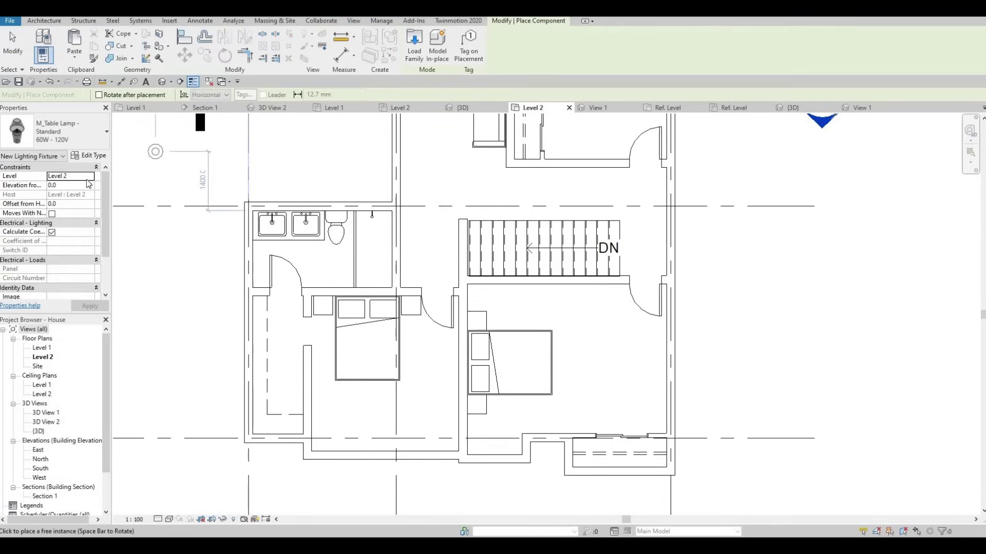
{"action": "left_click", "coordinate": [75, 186]}
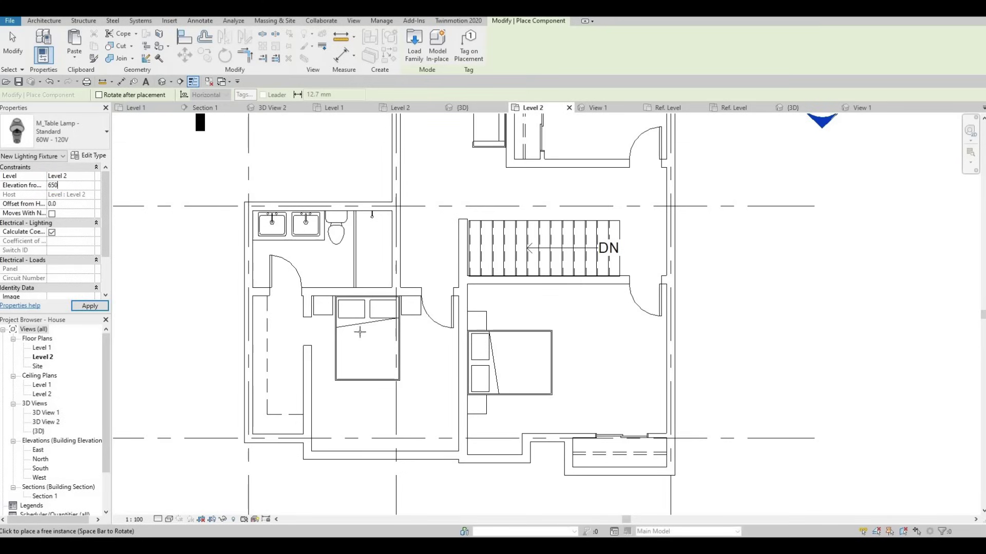
{"action": "type", "text": "650"}
{"action": "scroll", "coordinate": [349, 323], "scroll_direction": "up", "scroll_amount": 2}
{"action": "left_click", "coordinate": [315, 301]}
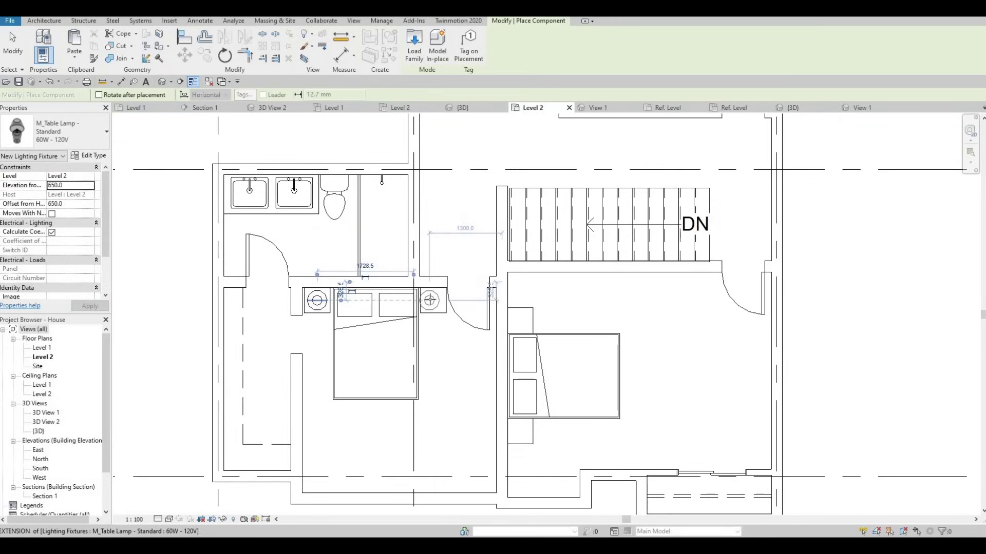
{"action": "left_click", "coordinate": [431, 300]}
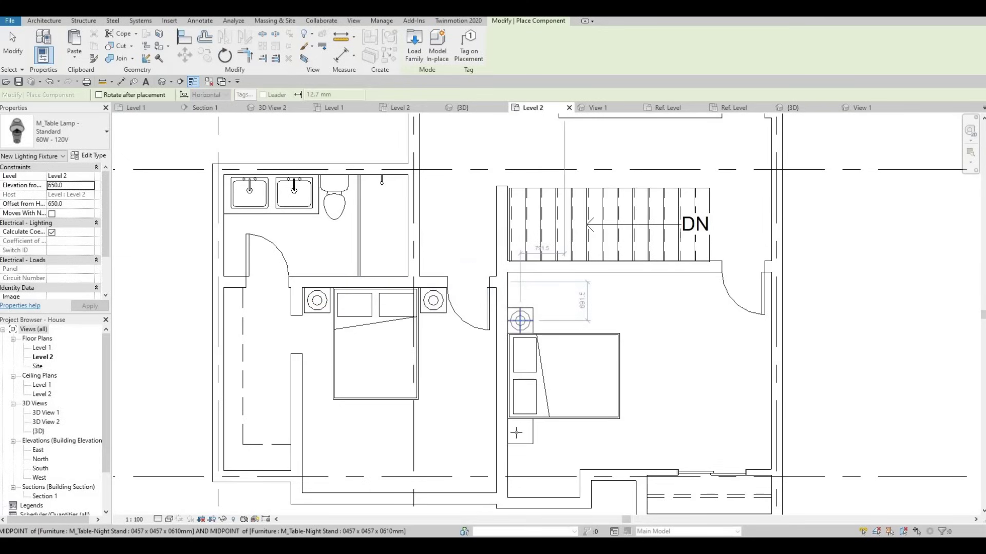
Step: Place table lamps on the stair-side night stand of the bedroom below the stairs and on the upper bedroom's corner night stand
{"action": "left_click", "coordinate": [520, 321]}
{"action": "middle_click_drag", "start_coordinate": [517, 185], "coordinate": [502, 355]}
{"action": "scroll", "coordinate": [662, 267], "scroll_direction": "up", "scroll_amount": 4}
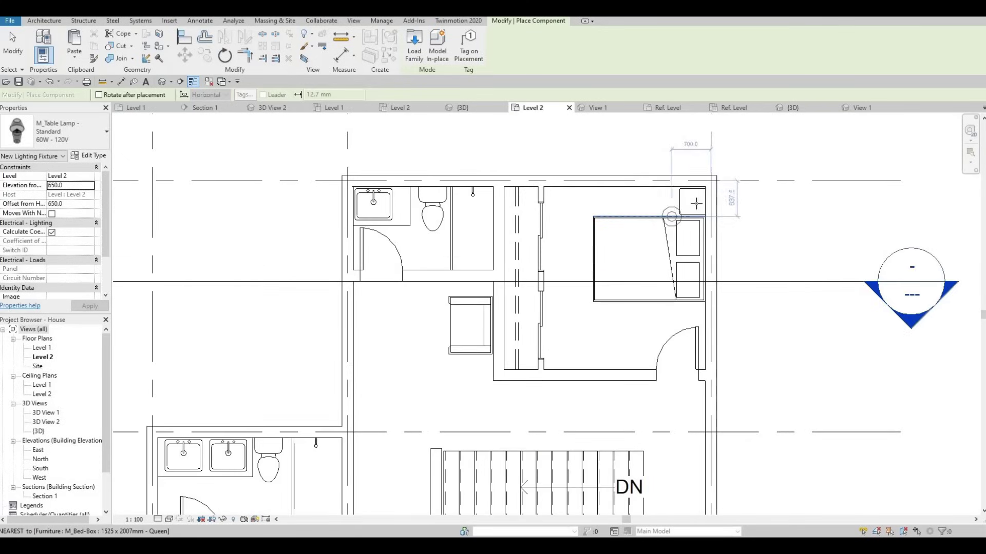
{"action": "left_click", "coordinate": [693, 198]}
Step: Place an M_Table Lamp - Standard at 650 mm elevation between the lounge chair and the upper bathroom wall
{"action": "scroll", "coordinate": [506, 277], "scroll_direction": "up", "scroll_amount": 1}
{"action": "scroll", "coordinate": [471, 290], "scroll_direction": "up", "scroll_amount": 2}
{"action": "middle_click_drag", "start_coordinate": [466, 408], "coordinate": [467, 373]}
{"action": "scroll", "coordinate": [467, 374], "scroll_direction": "down", "scroll_amount": 1}
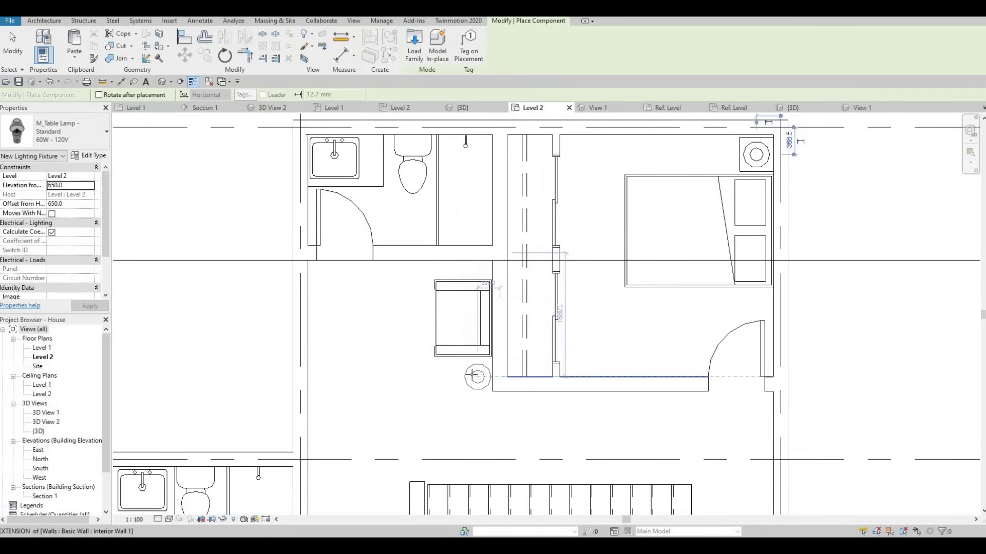
{"action": "left_click", "coordinate": [470, 268]}
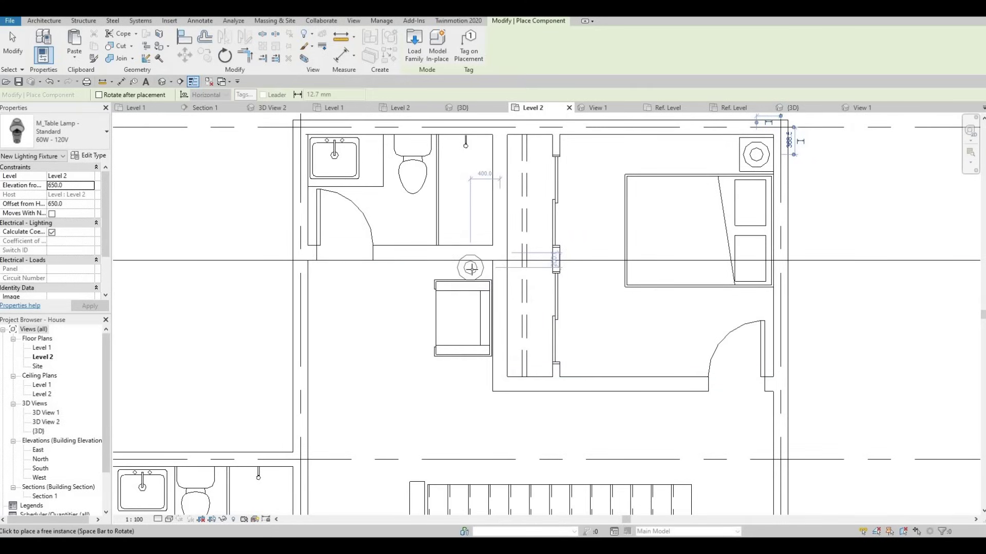
{"action": "key", "text": "Escape"}
{"action": "key", "text": "Escape"}
Step: Move the lounge chair down along the closet wall, away from the bathroom wall, and shift the table lamp slightly down toward it
{"action": "left_click", "coordinate": [461, 354]}
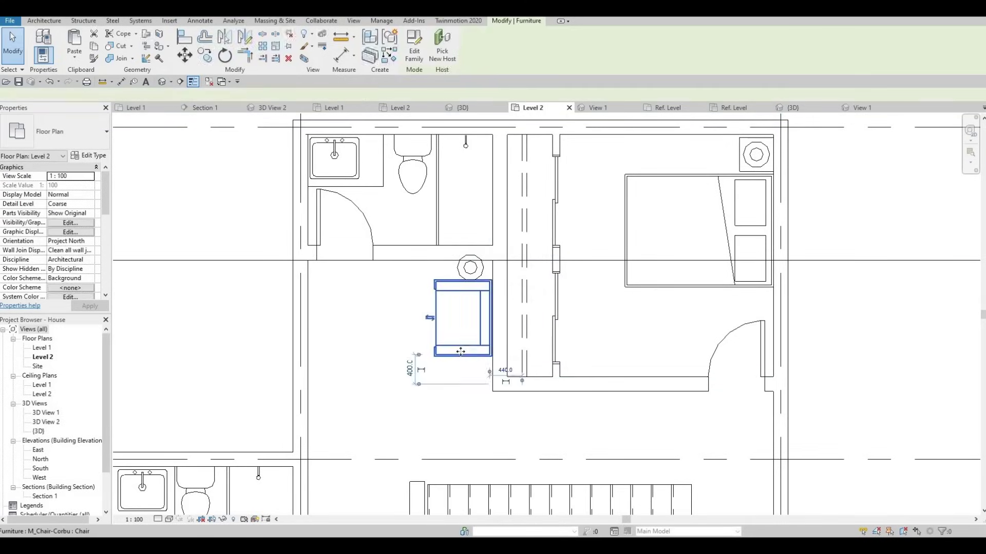
{"action": "left_click_drag", "start_coordinate": [460, 313], "coordinate": [461, 327]}
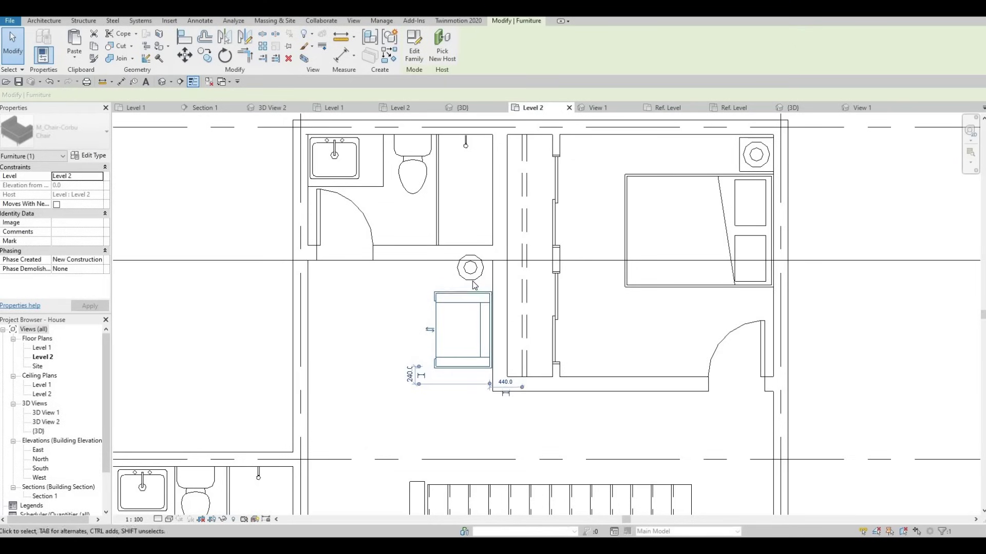
{"action": "left_click", "coordinate": [472, 283]}
{"action": "key", "text": "Down"}
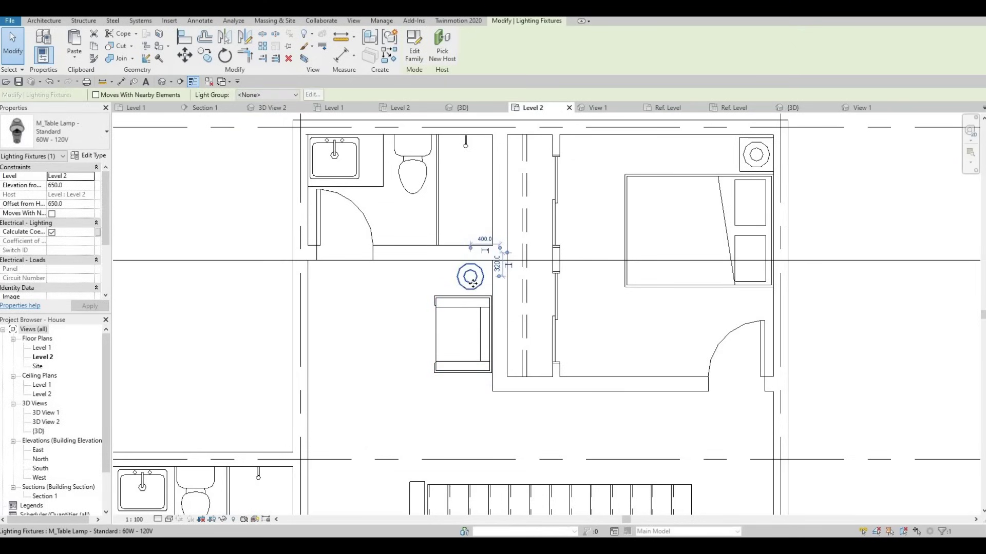
Step: Place another M_Table-Night Stand 0457 x 0457 x 0610mm in the wall corner above the lounge chair, under the table lamp
{"action": "left_click", "coordinate": [735, 154]}
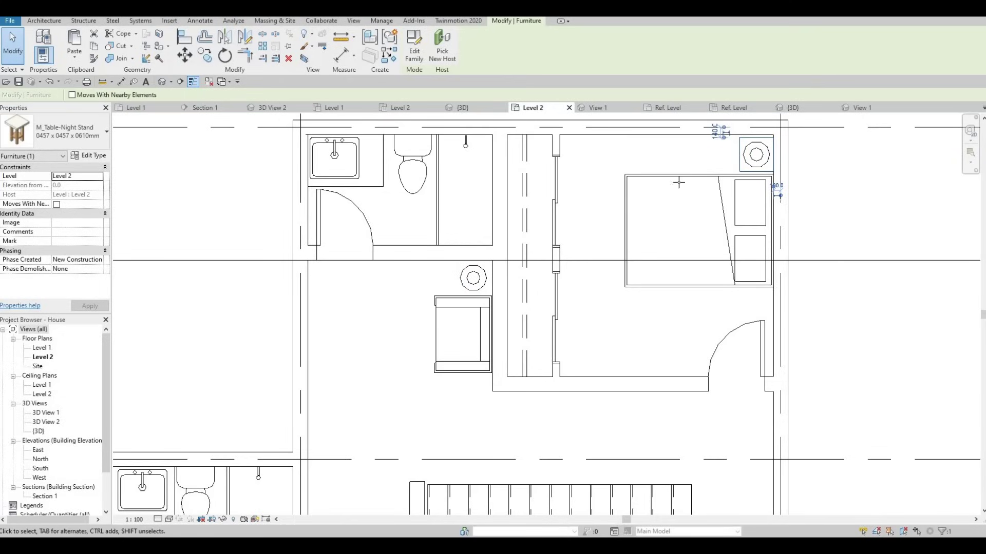
{"action": "key", "text": "c"}
{"action": "key", "text": "s"}
{"action": "scroll", "coordinate": [473, 280], "scroll_direction": "up", "scroll_amount": 3}
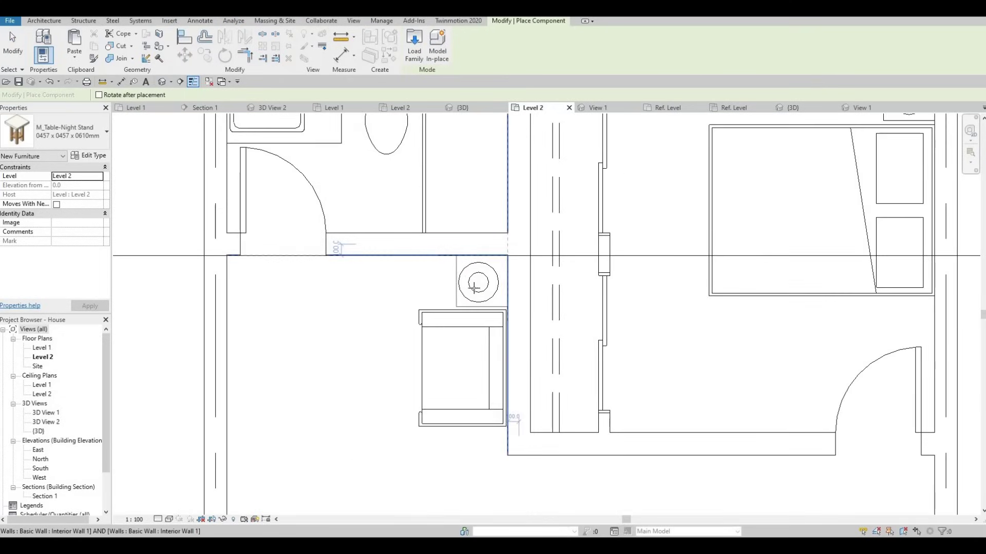
{"action": "key", "text": "Escape"}
{"action": "key", "text": "Escape"}
Step: Nudge the table lamp beside the lounge chair so it sits centred on its night stand
{"action": "left_click", "coordinate": [487, 276]}
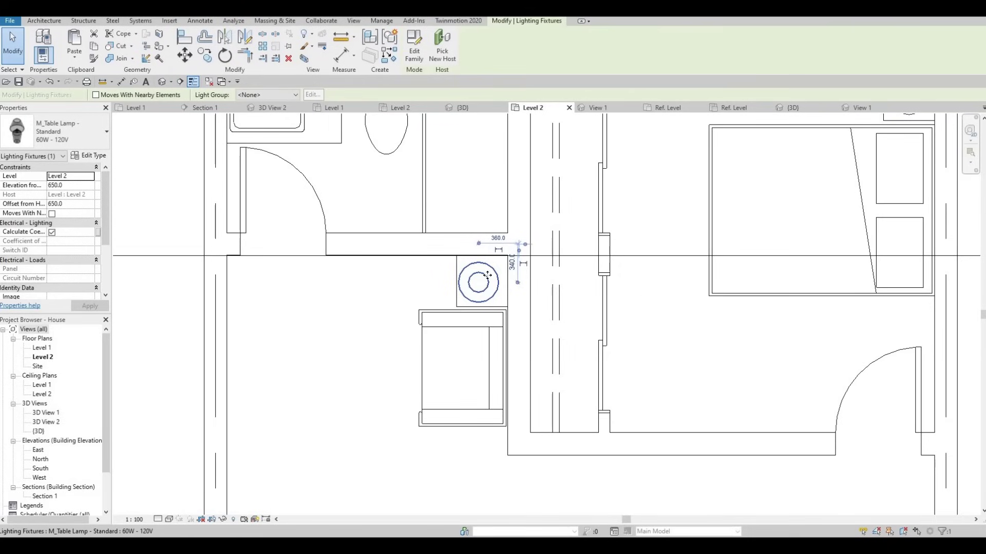
{"action": "left_click_drag", "start_coordinate": [495, 275], "coordinate": [459, 325]}
{"action": "key", "text": "Escape"}
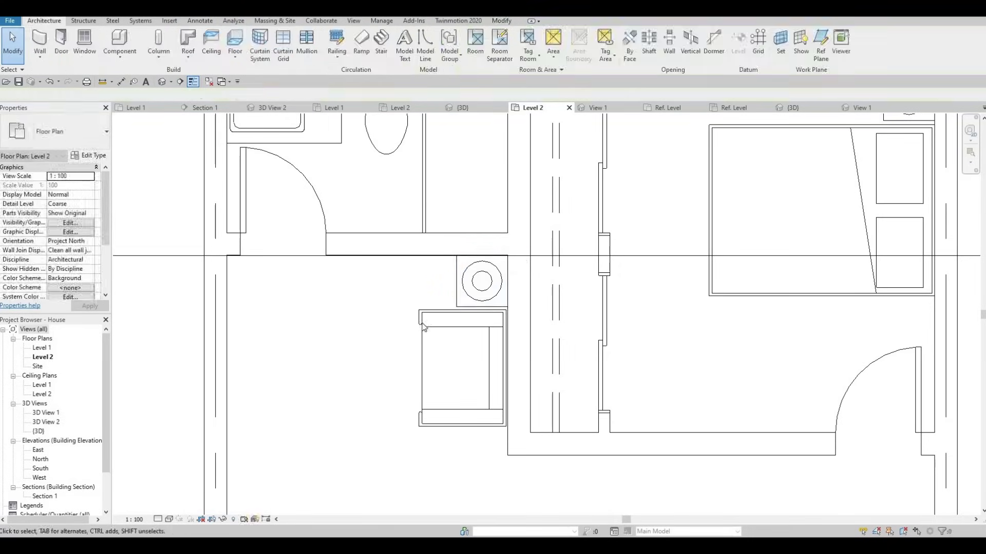
{"action": "scroll", "coordinate": [374, 256], "scroll_direction": "down", "scroll_amount": 5}
{"action": "scroll", "coordinate": [373, 304], "scroll_direction": "down", "scroll_amount": 6}
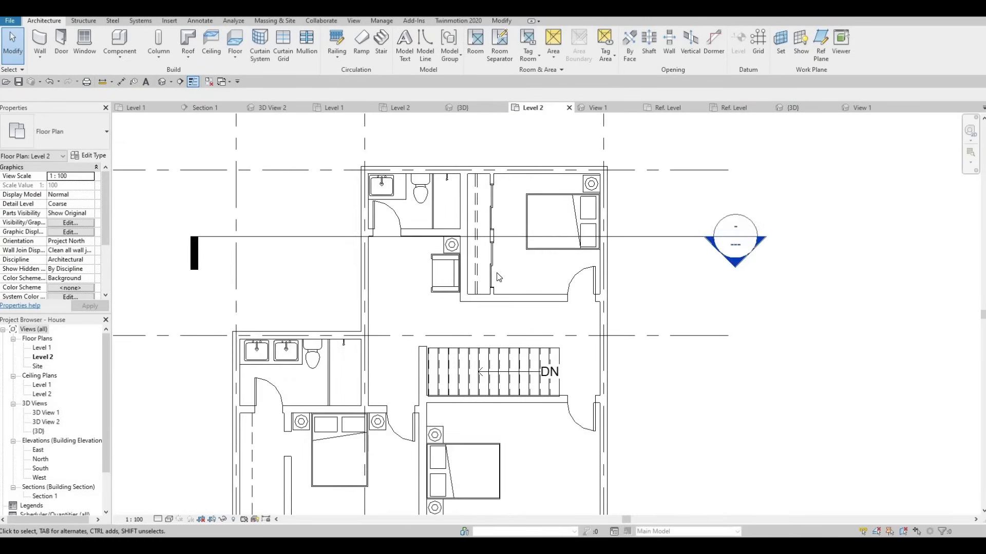